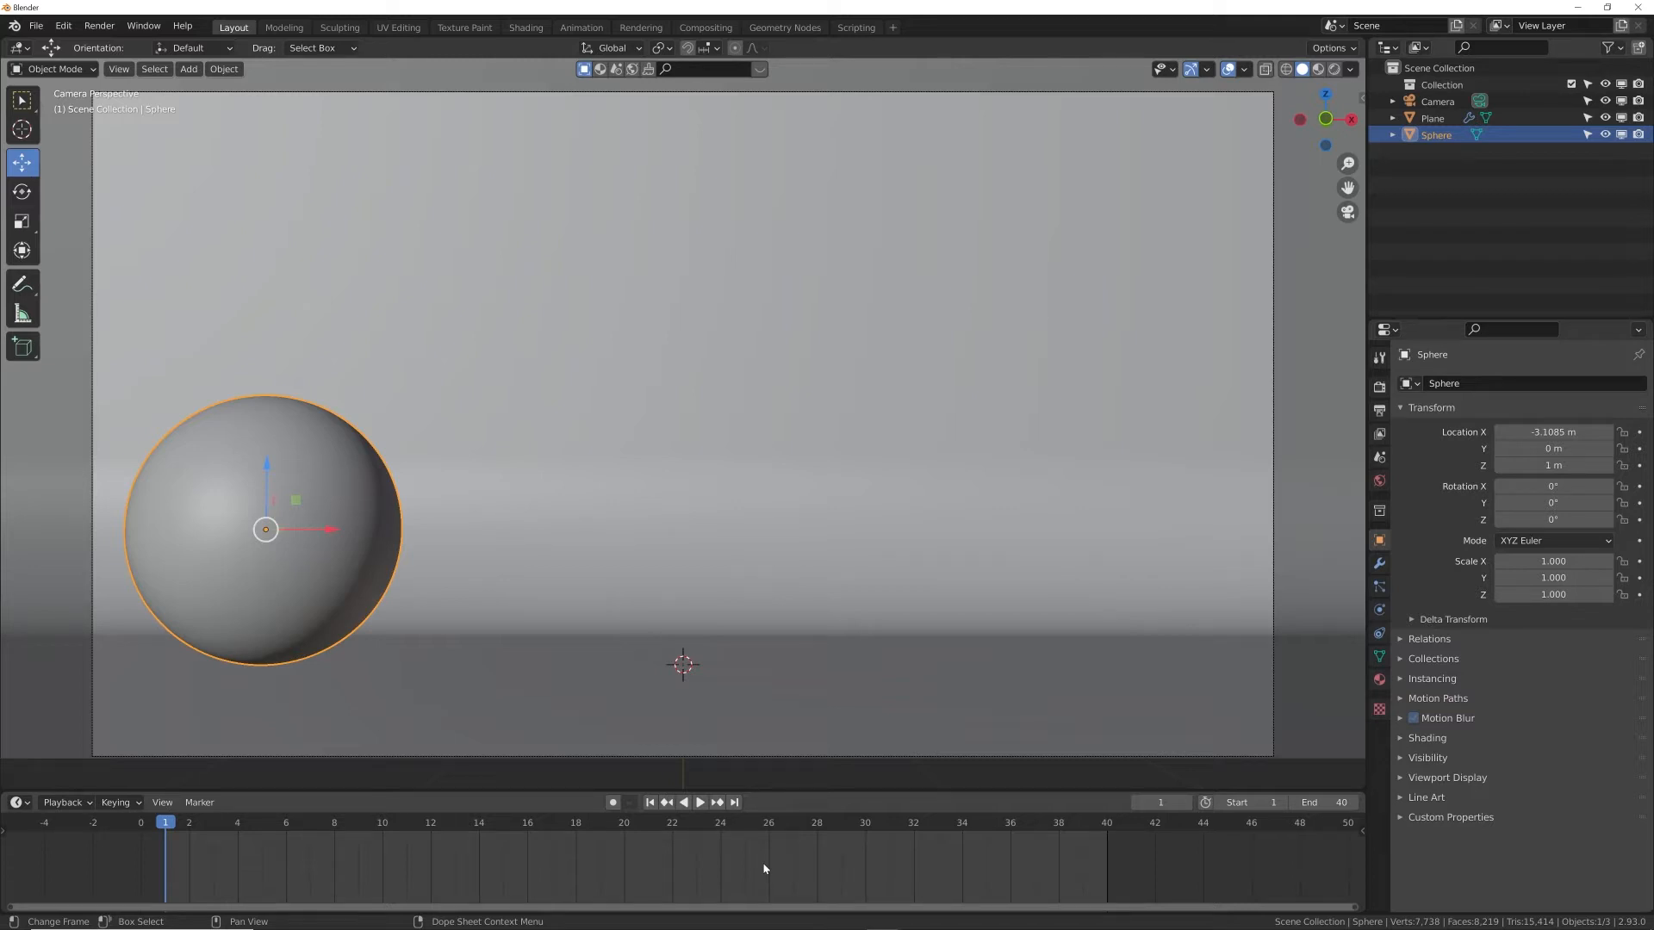
Pick Bezier as the default F-curve interpolation in the Animation preferences and close the preferences
left_click(62, 26)
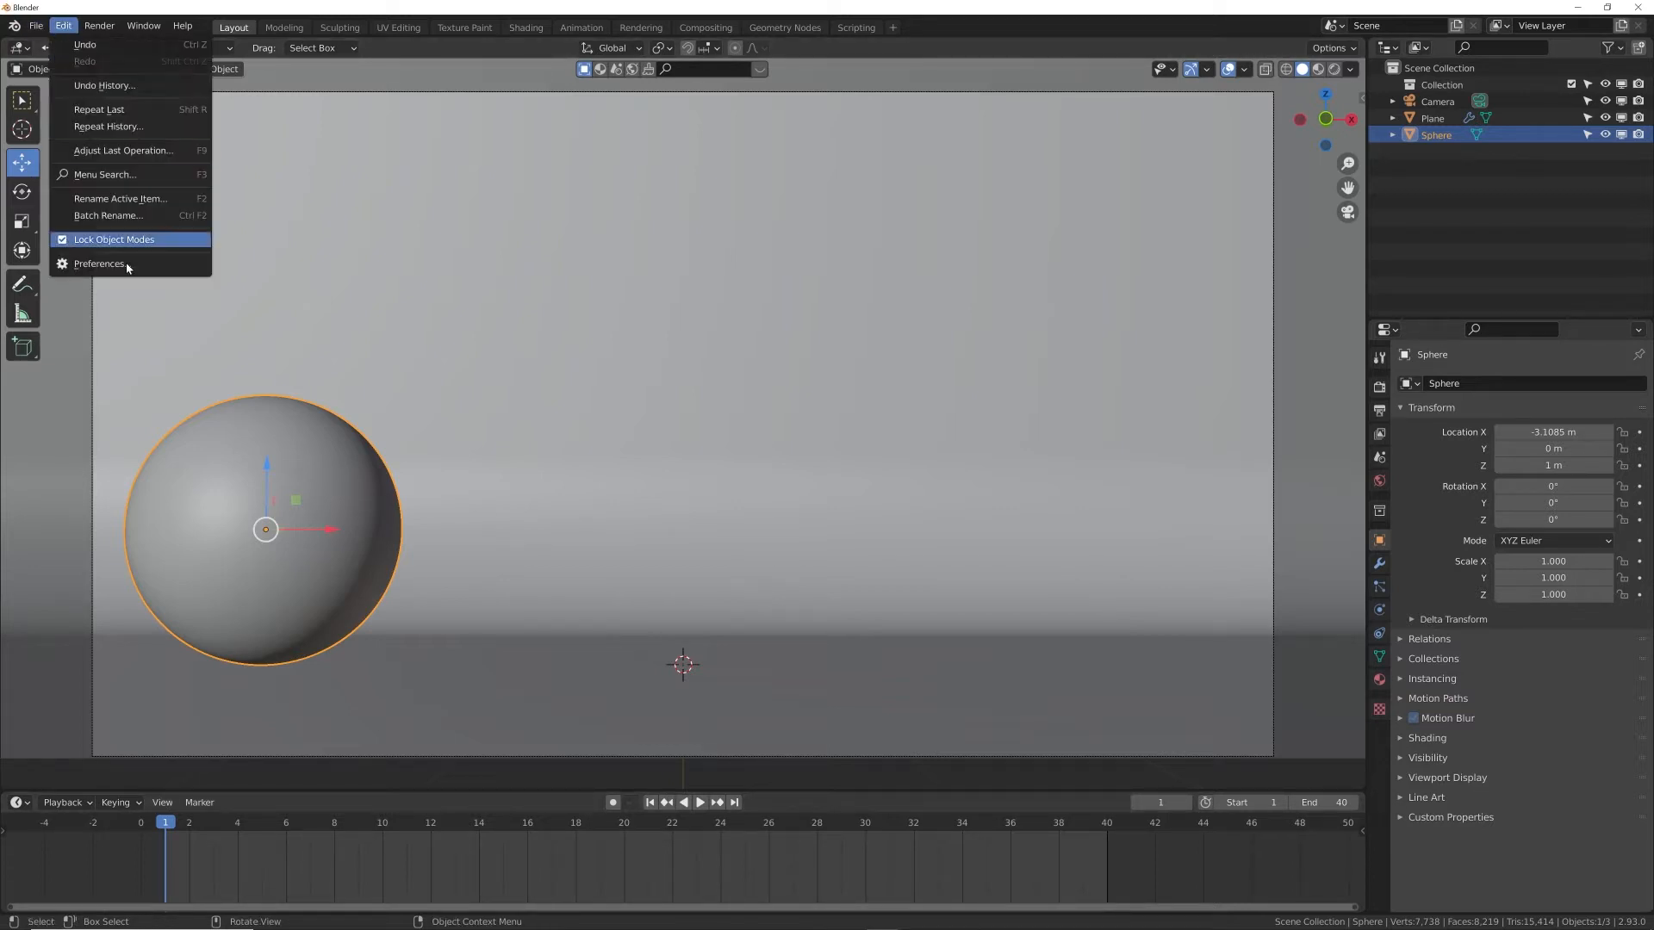
left_click(126, 272)
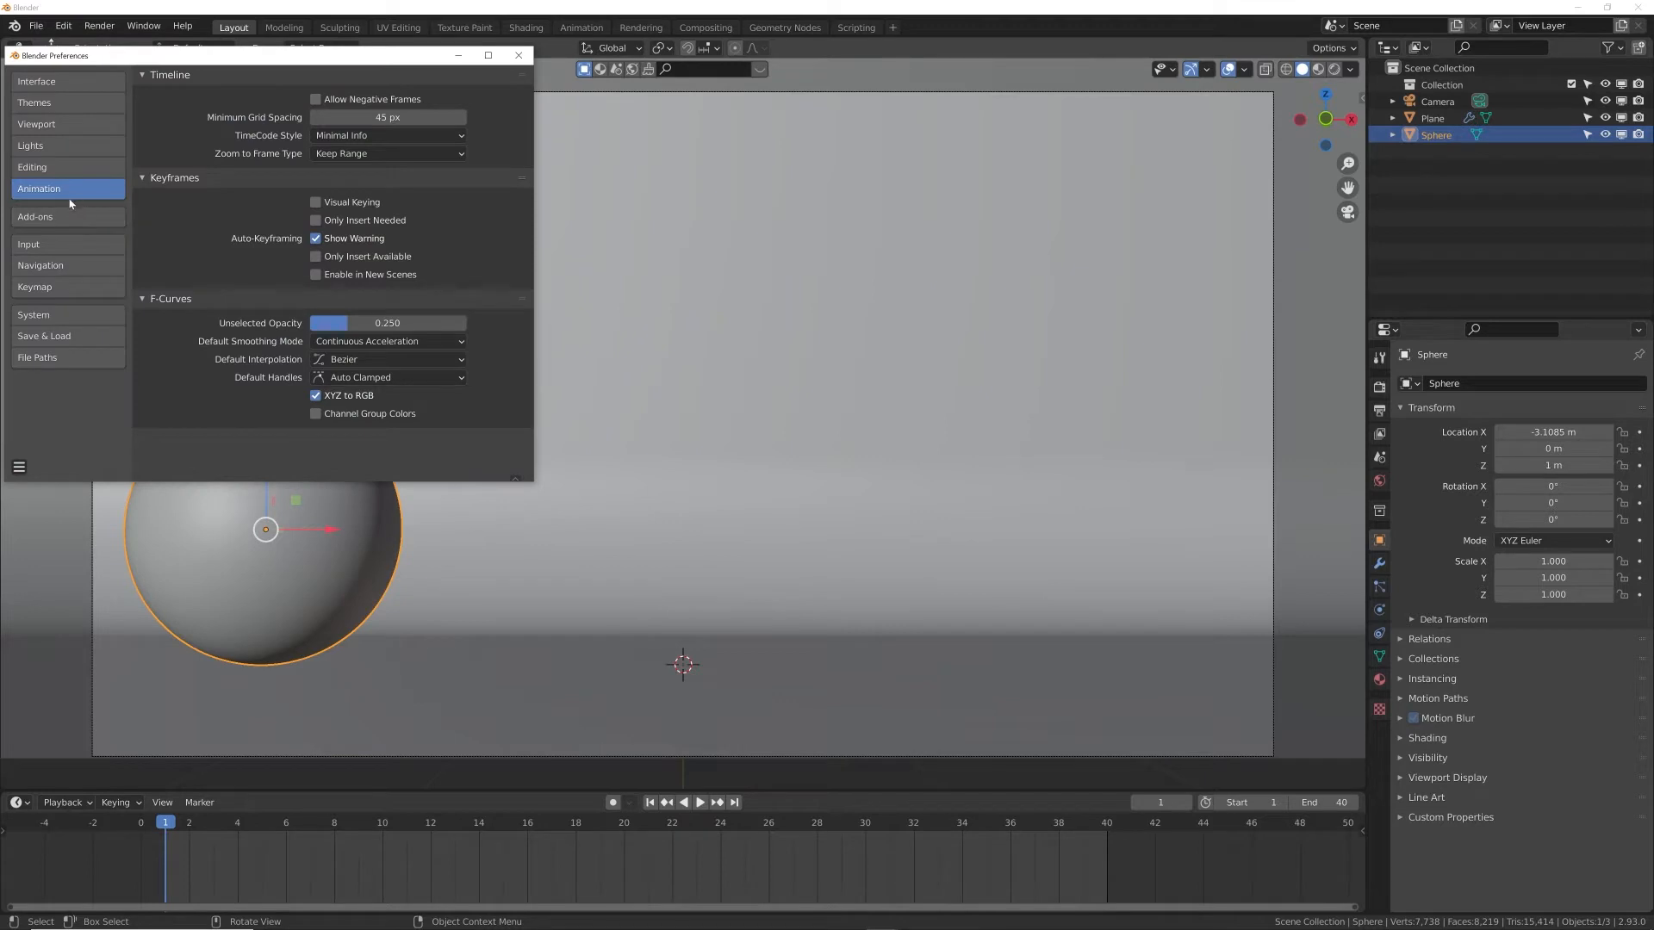
left_click(342, 361)
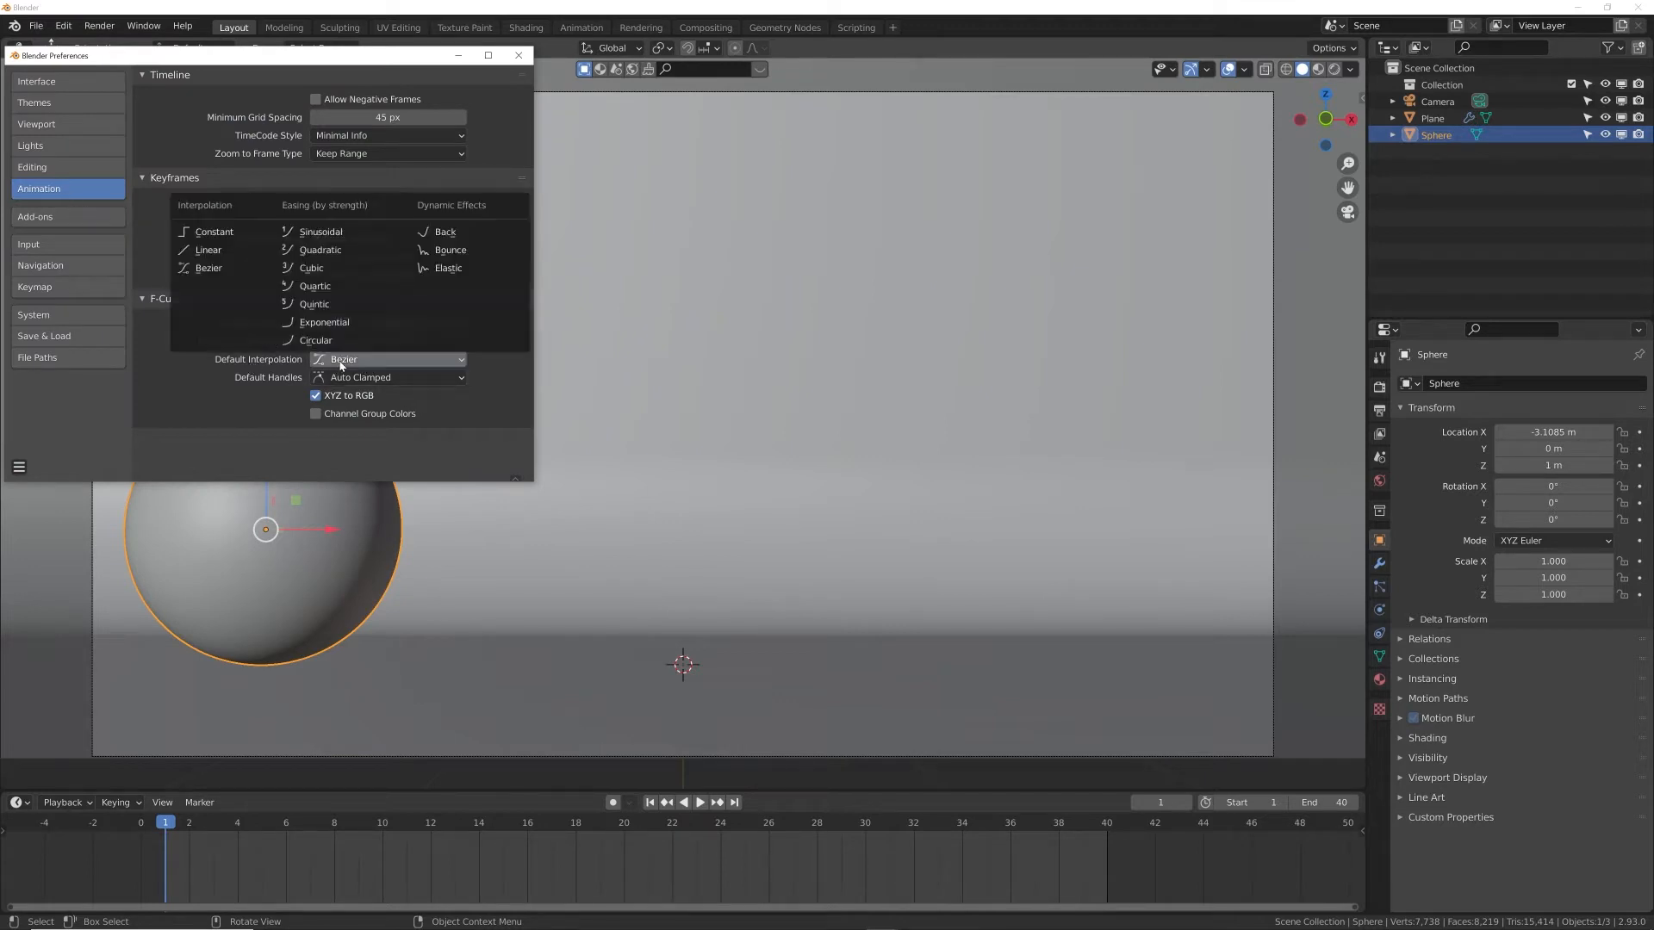
left_click(211, 269)
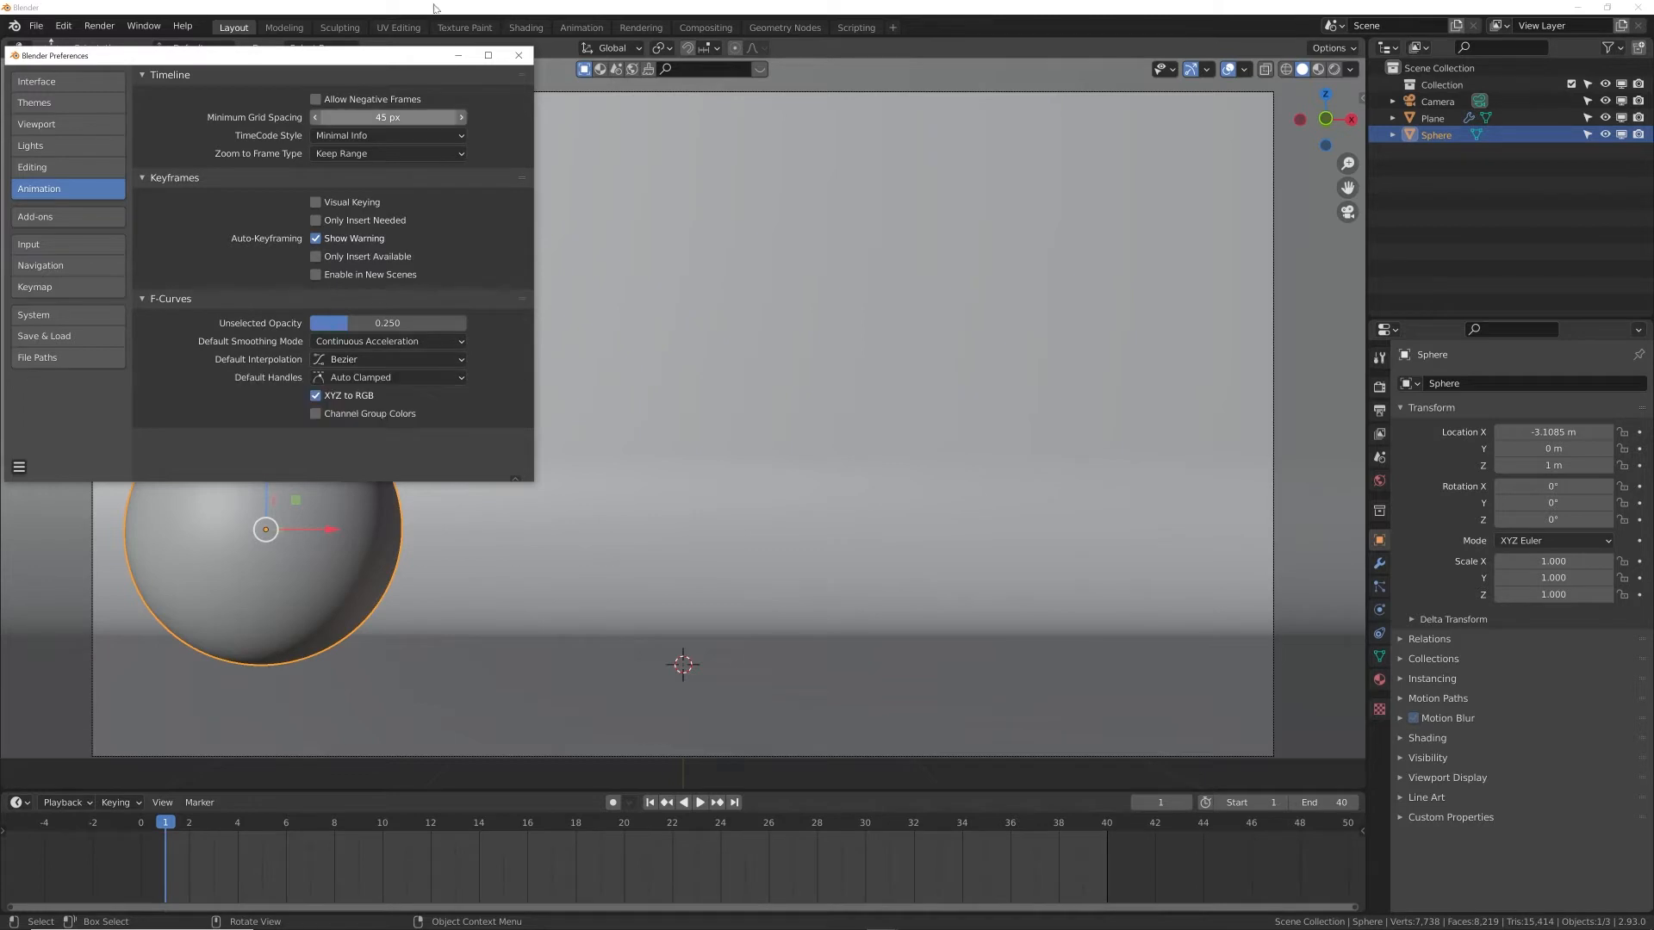
left_click(519, 55)
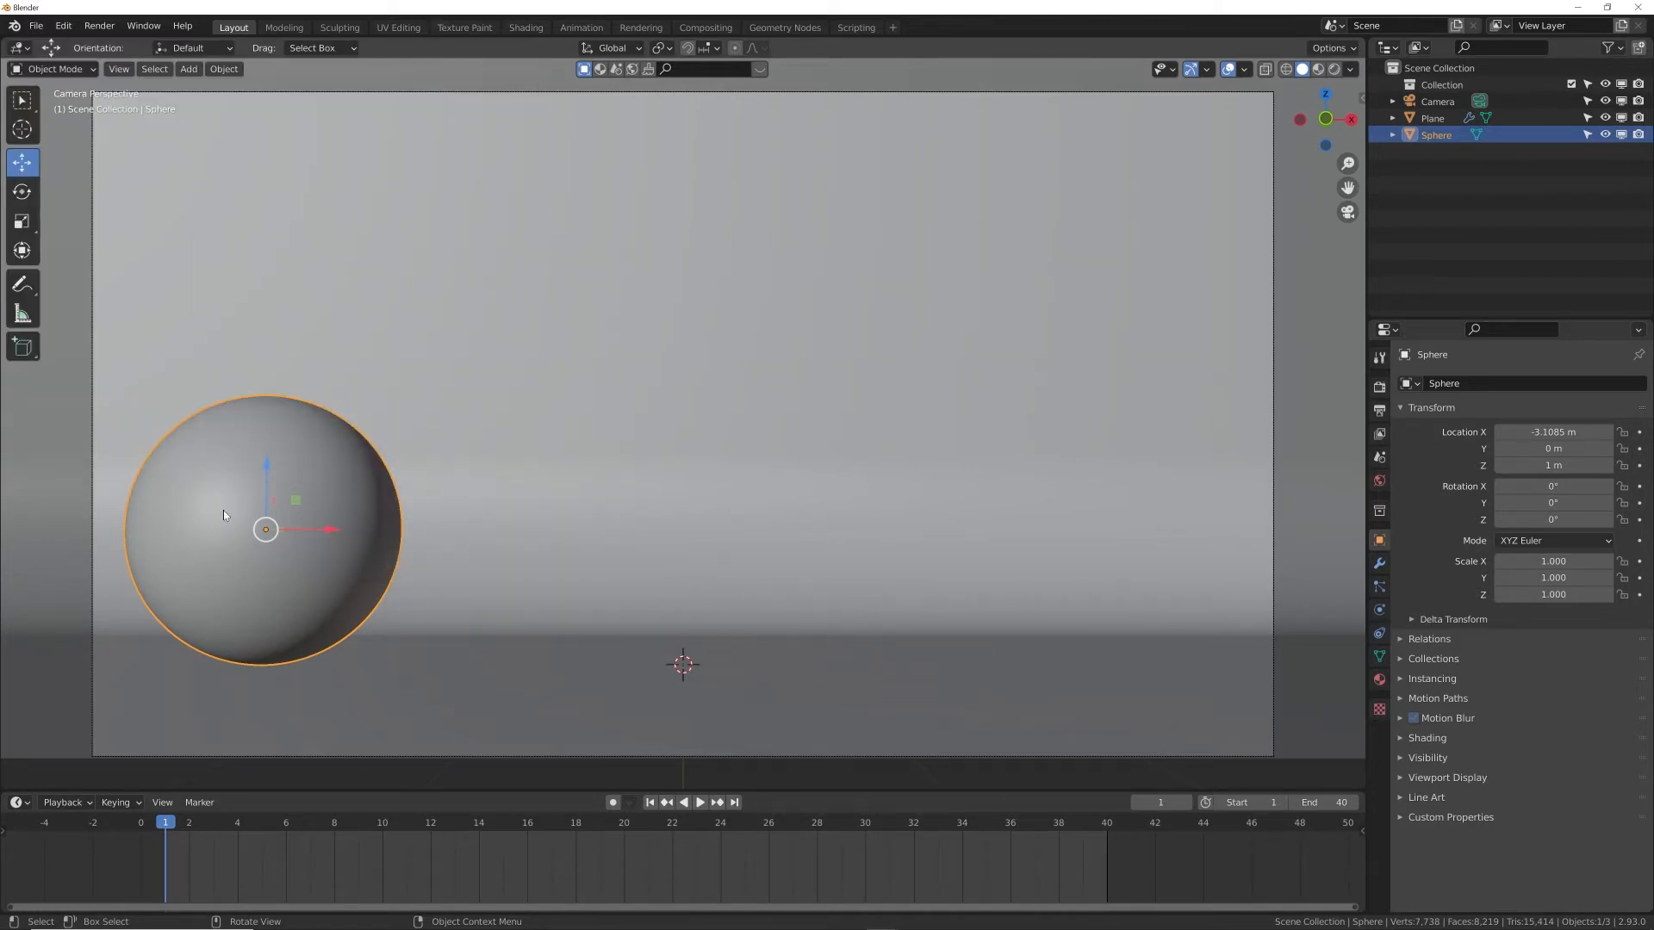
Keyframe the sphere's X location at frame 1 and again at frame 40 with X set to about 3.05 m
left_click(1638, 433)
left_click(735, 803)
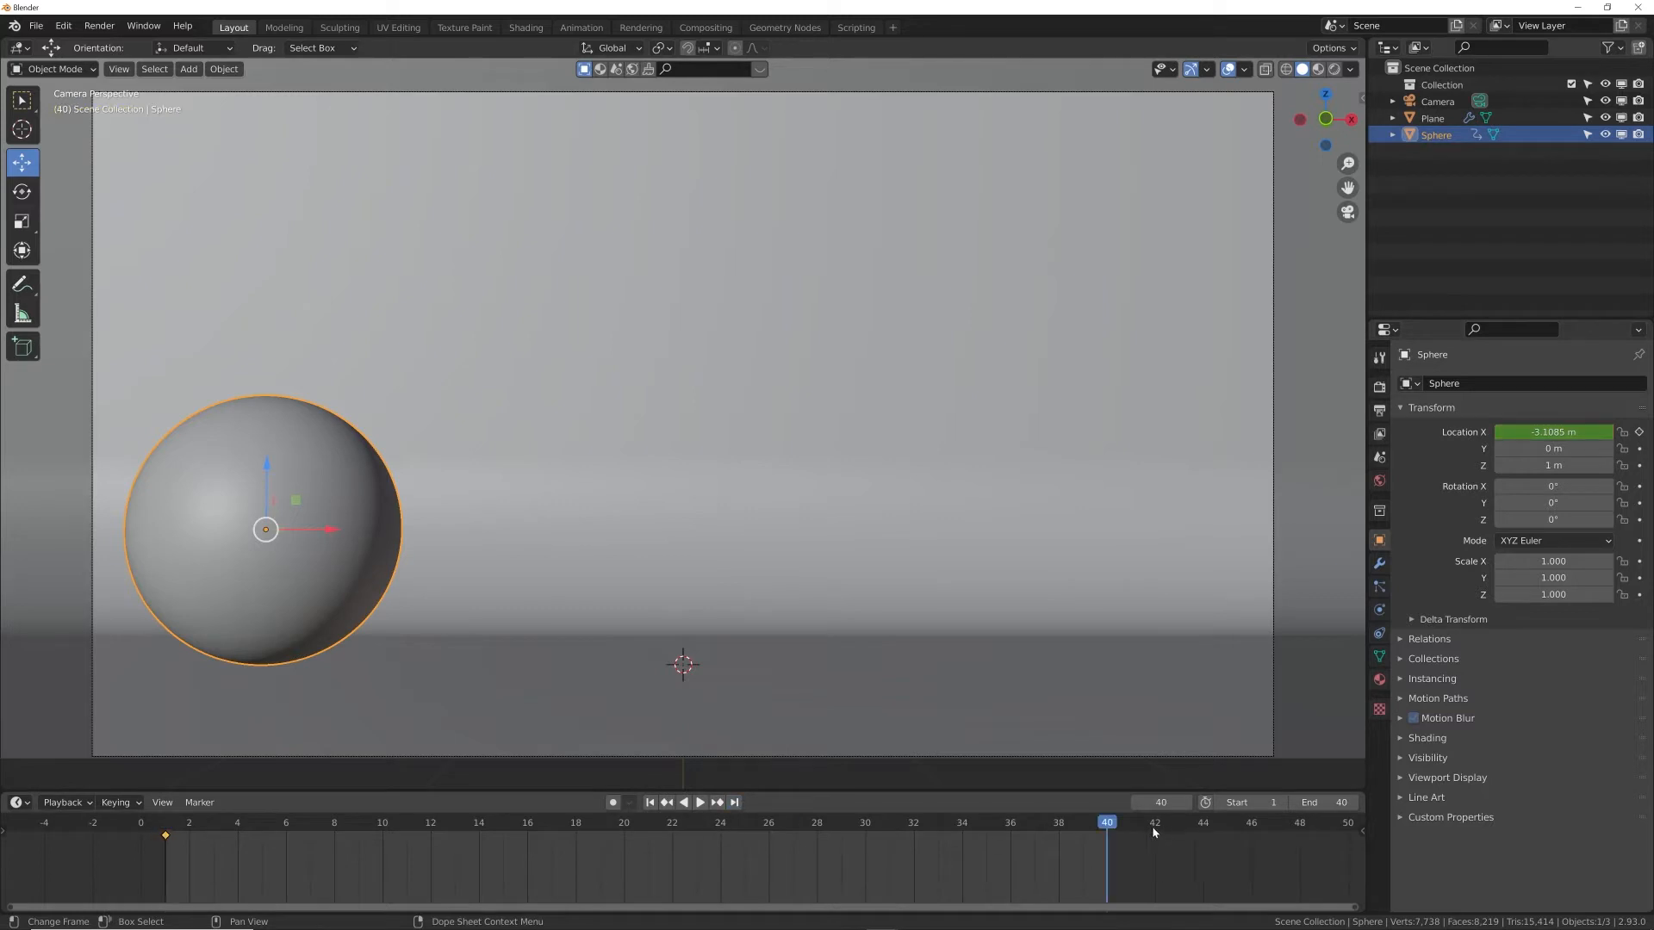
left_click_drag(1546, 435, 1611, 435)
left_click(1638, 431)
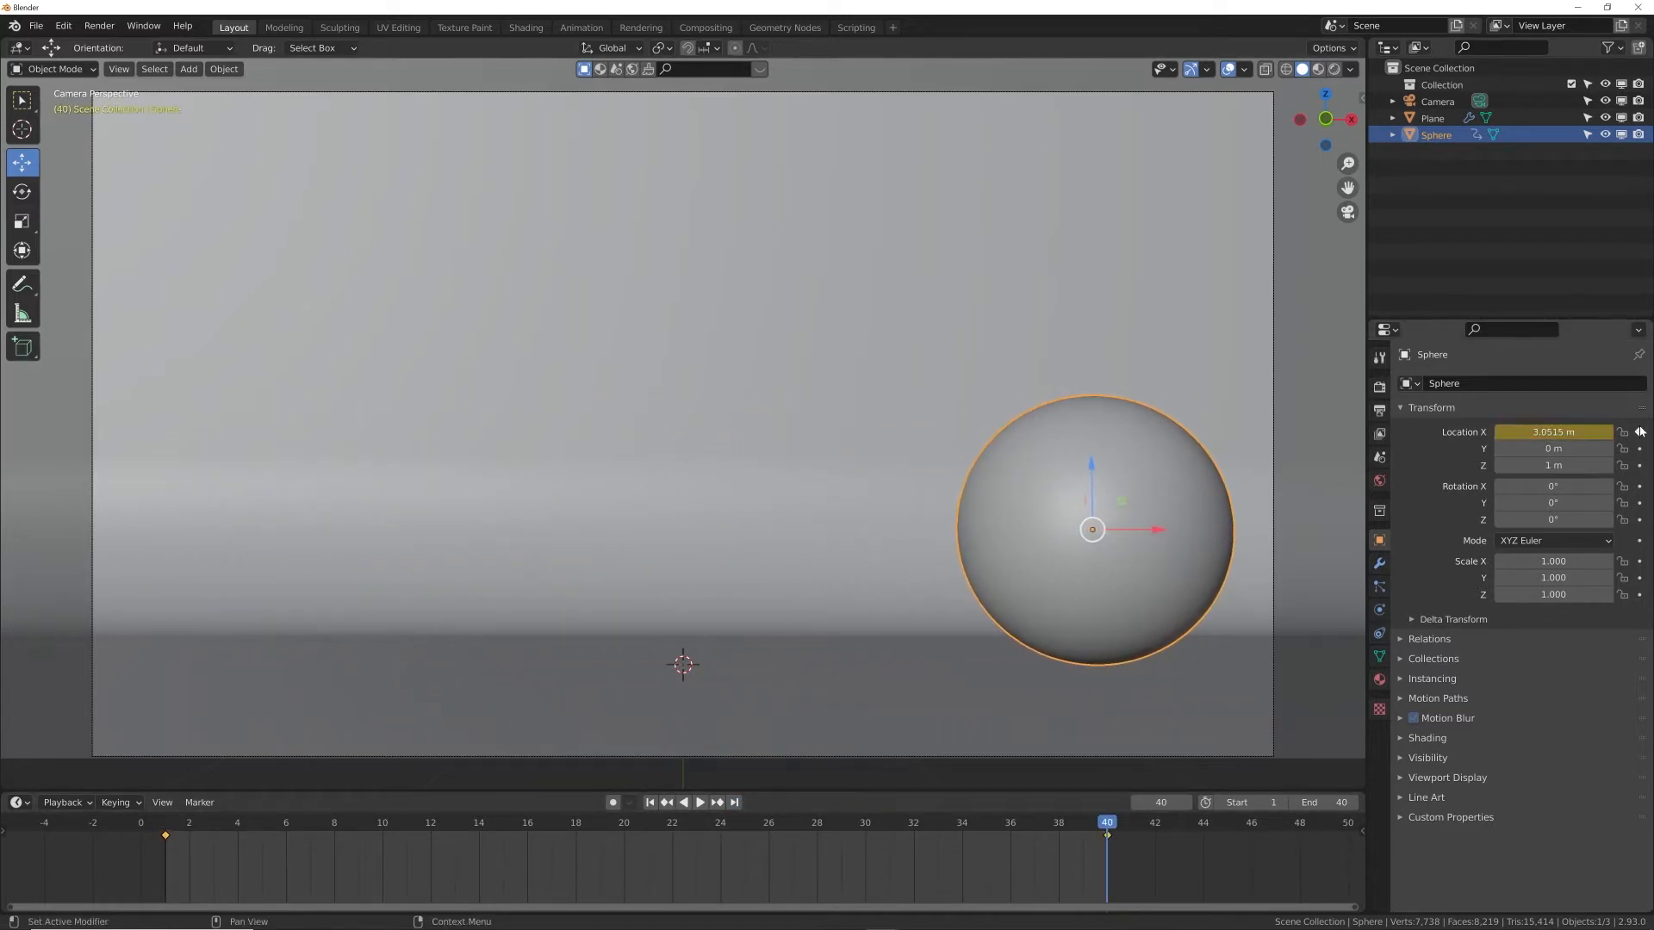
Hide the viewport gizmos and overlays during playback of the sphere's animation, and stop the playback
left_click(700, 801)
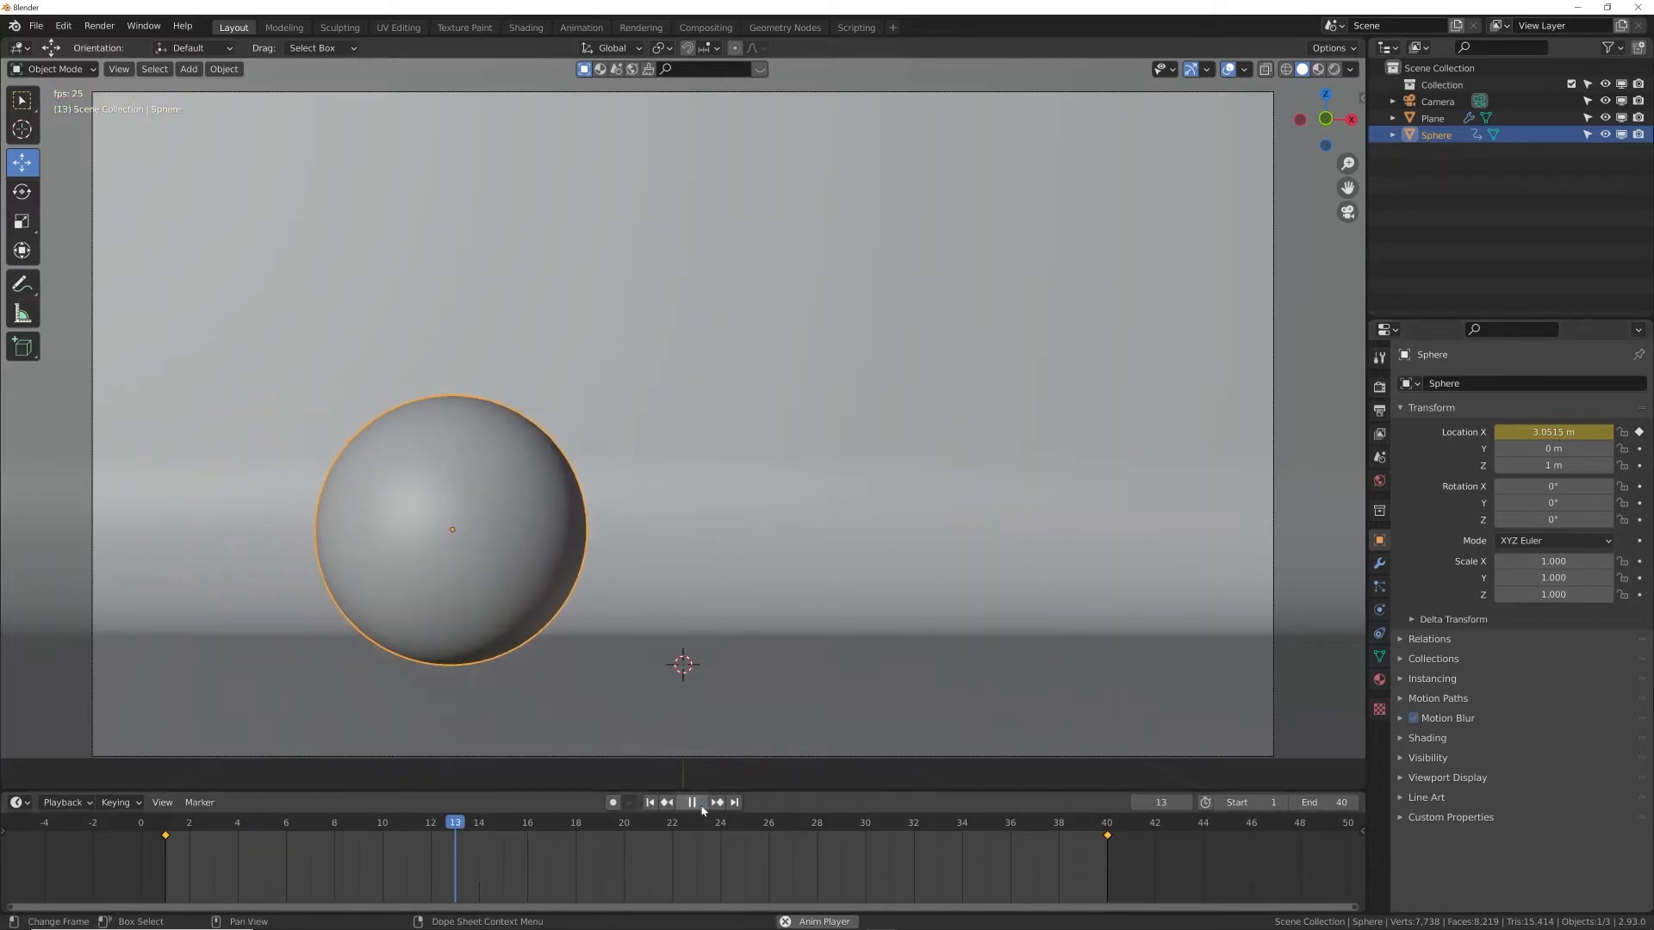
left_click(1191, 70)
left_click(1228, 70)
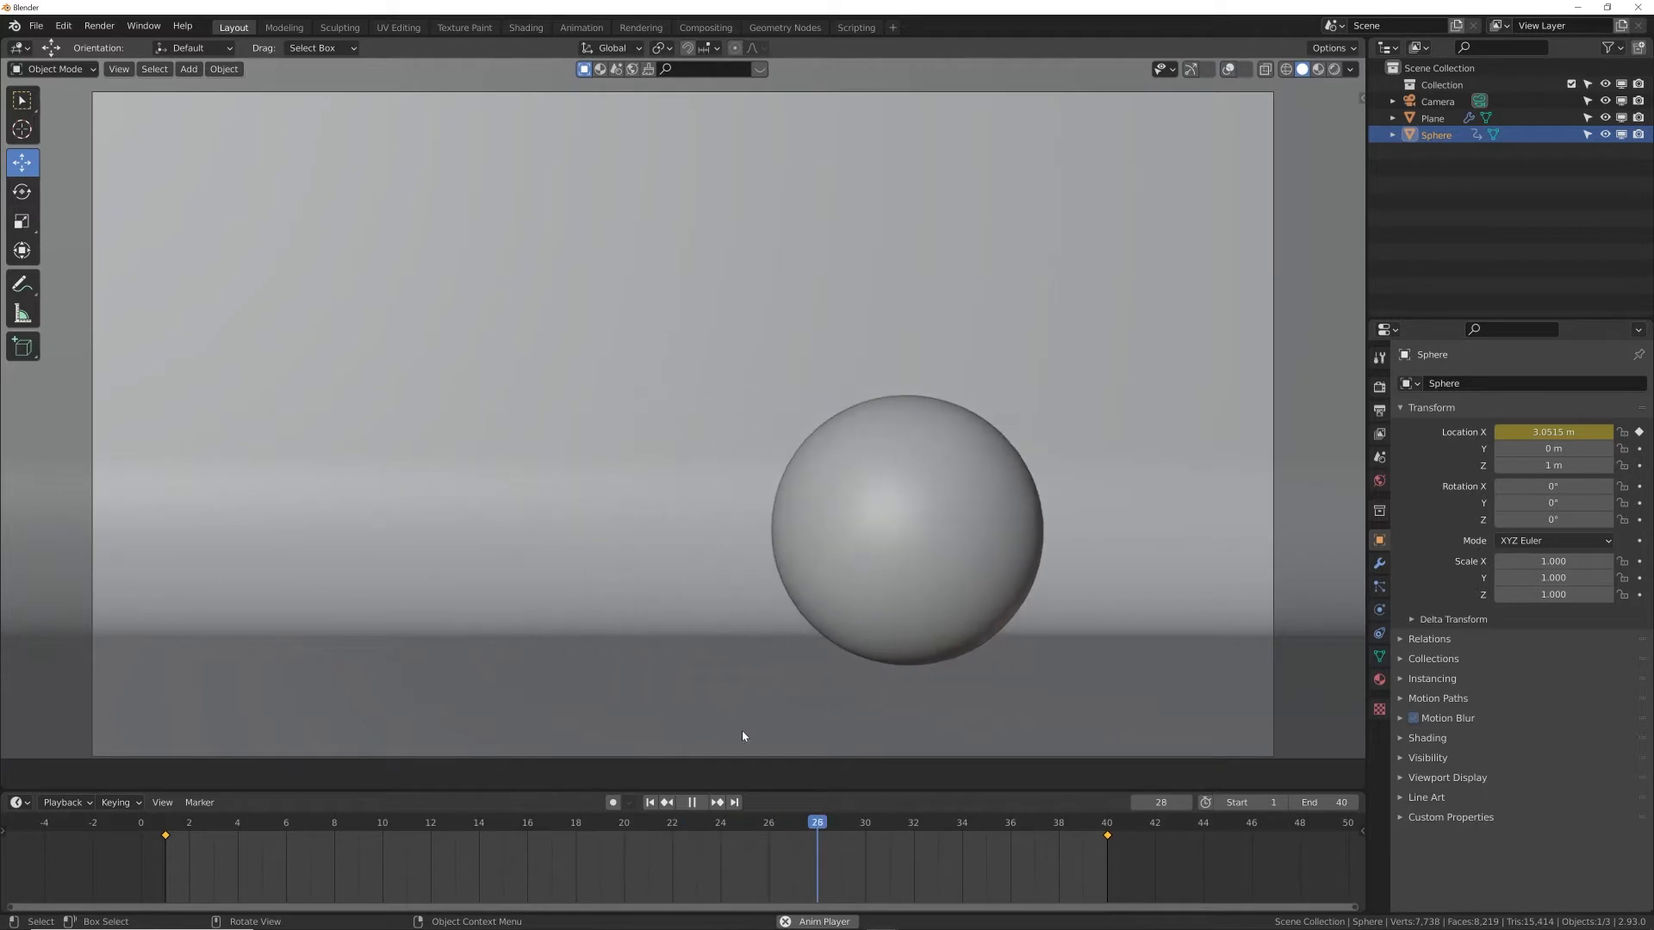
left_click(694, 806)
Replay the sphere's movement from frame 1 and return to the first frame
left_click_drag(457, 828, 166, 840)
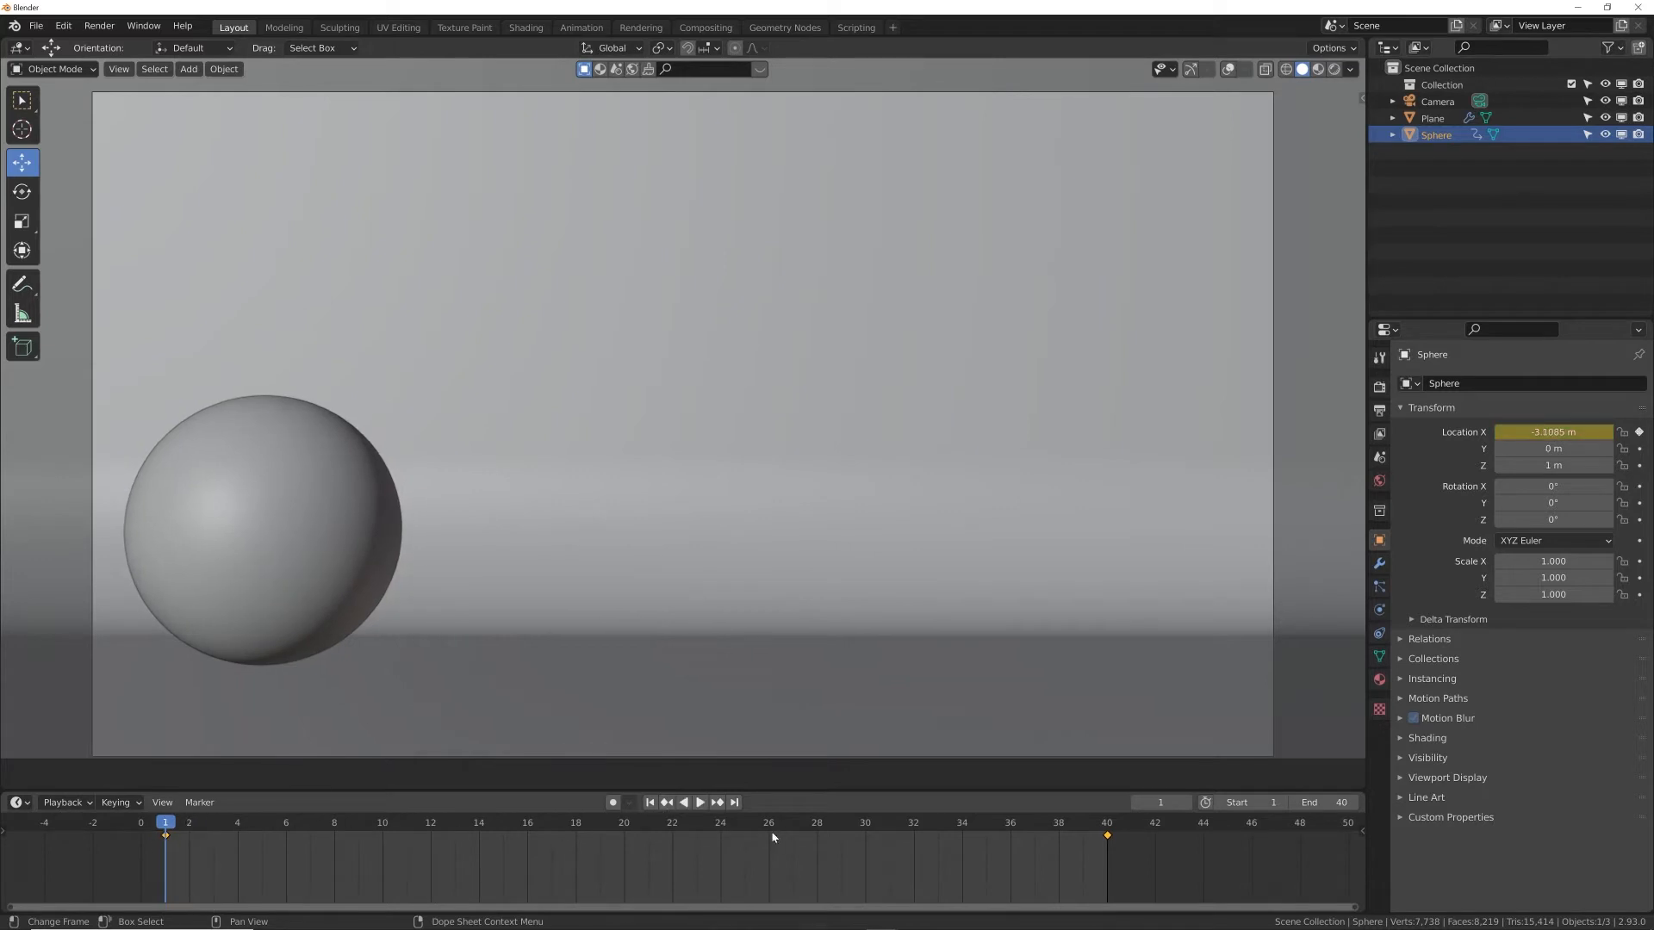
left_click(700, 802)
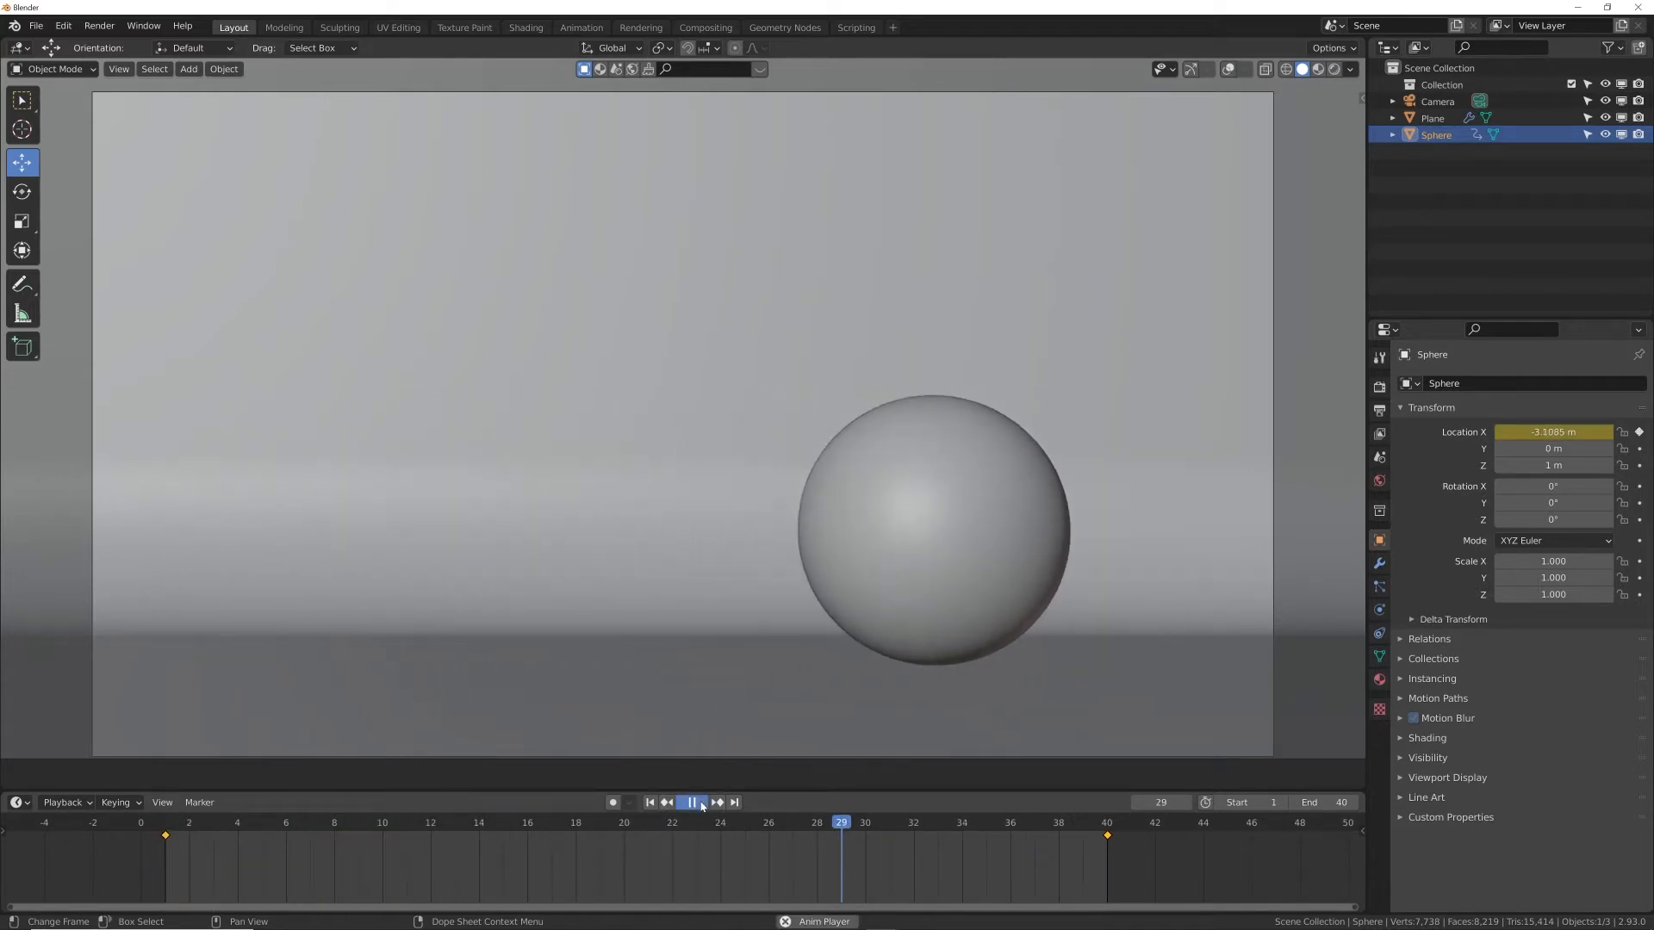
left_click(694, 803)
left_click(651, 803)
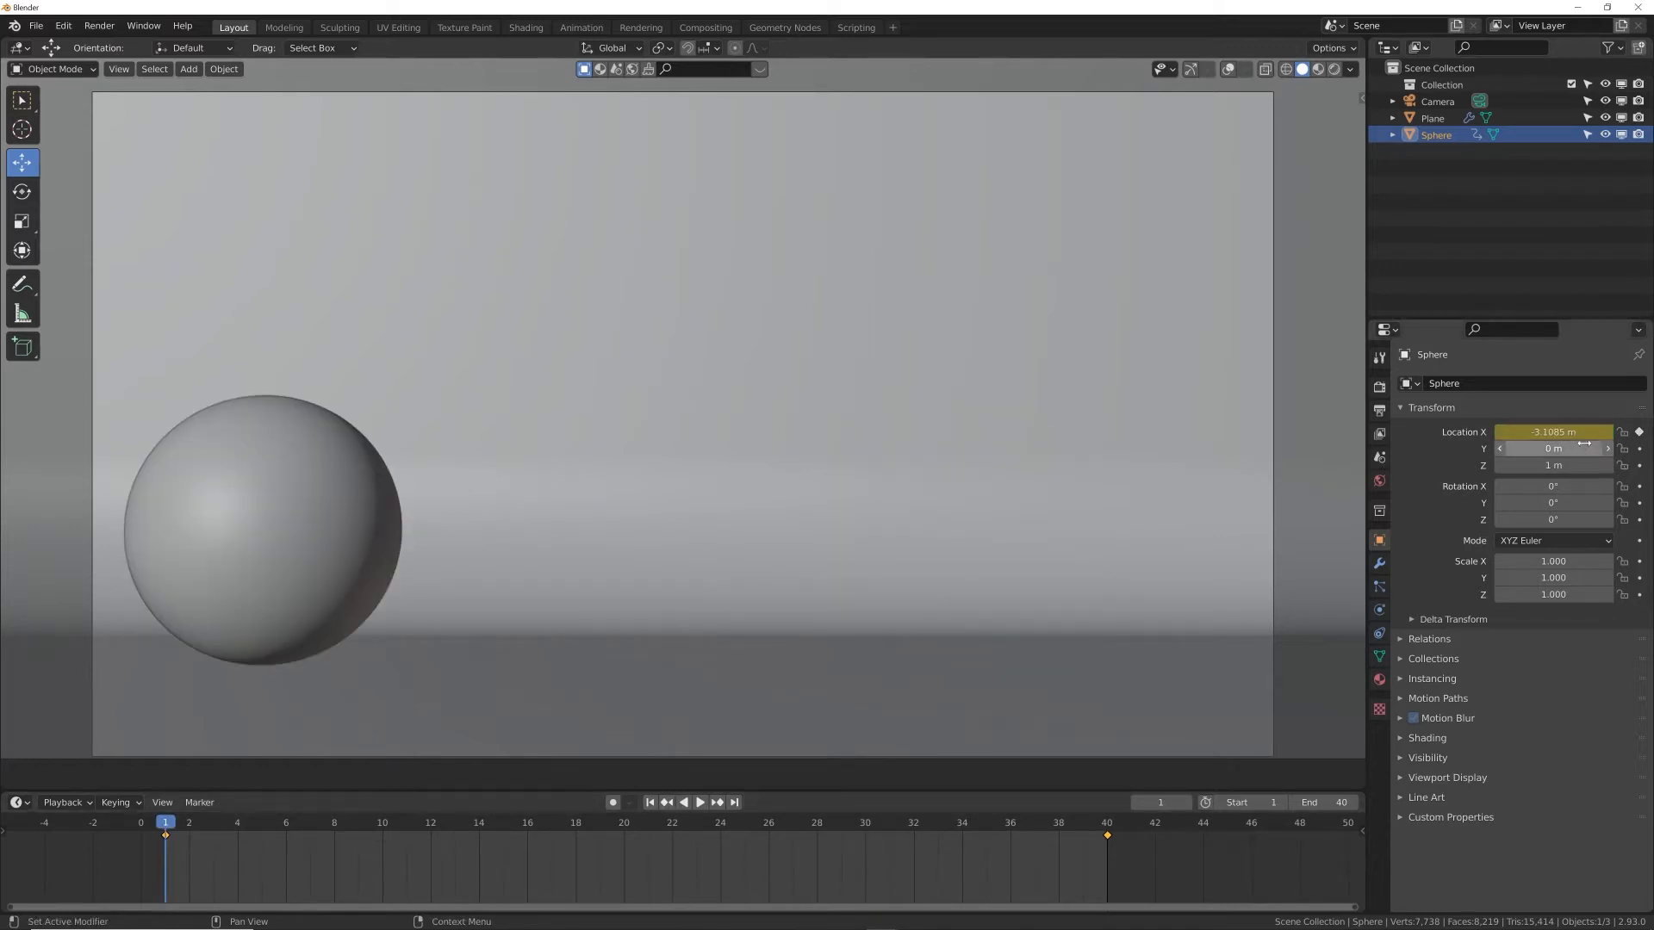
Clear all keyframes from the sphere's location
right_click(1497, 441)
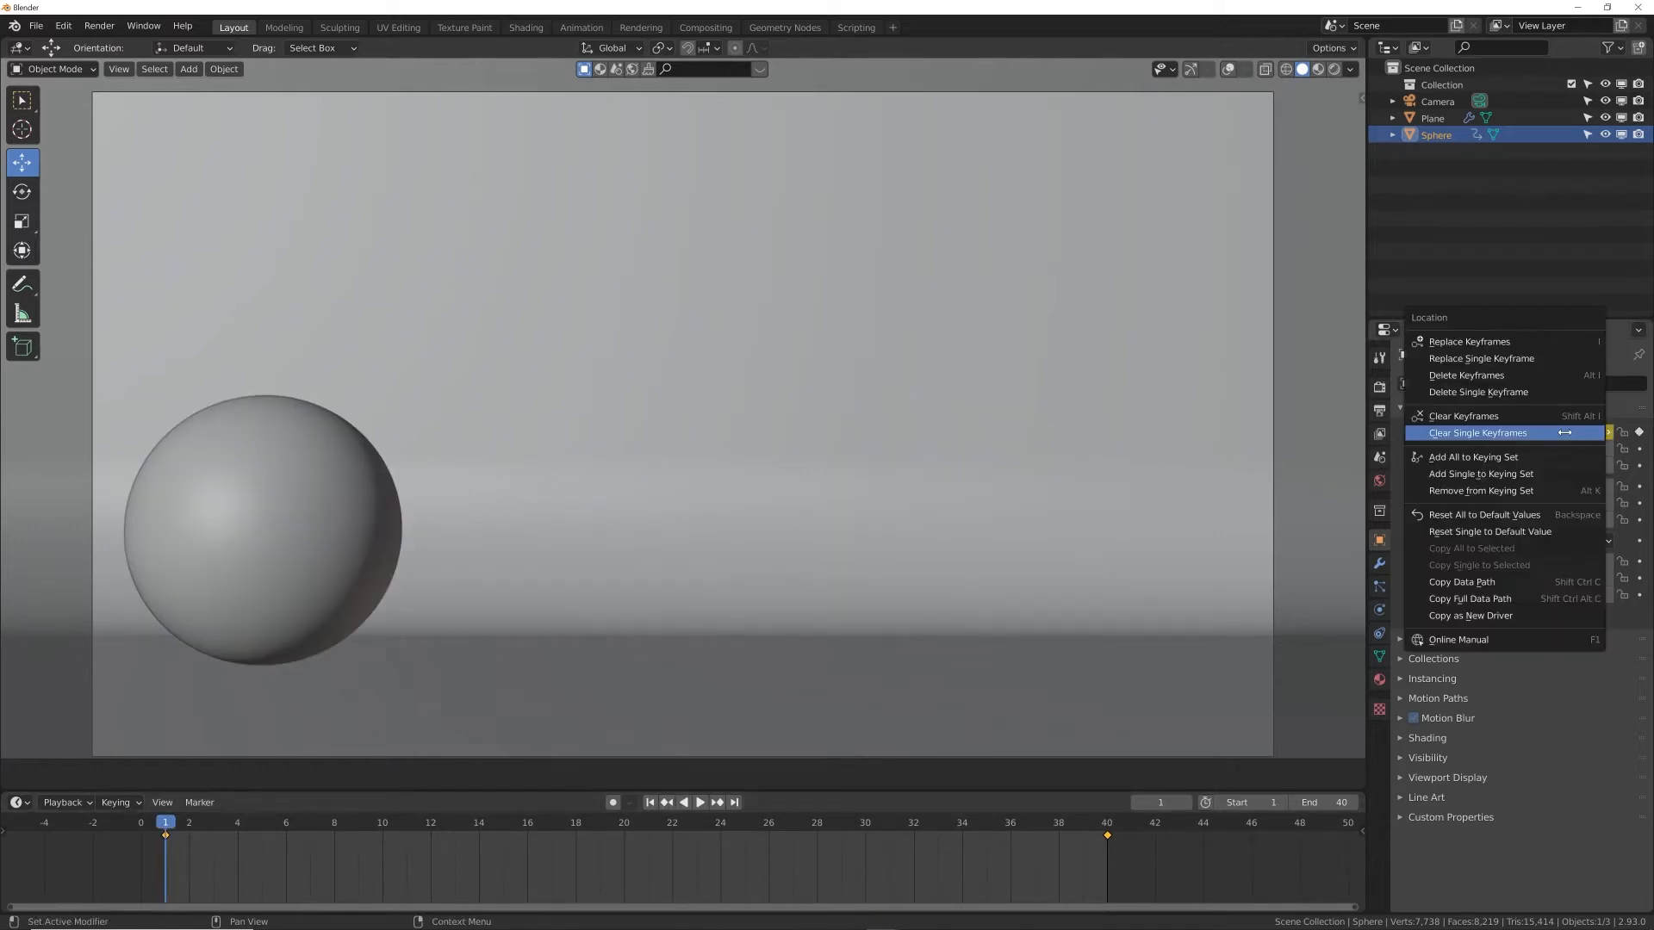
left_click(1472, 416)
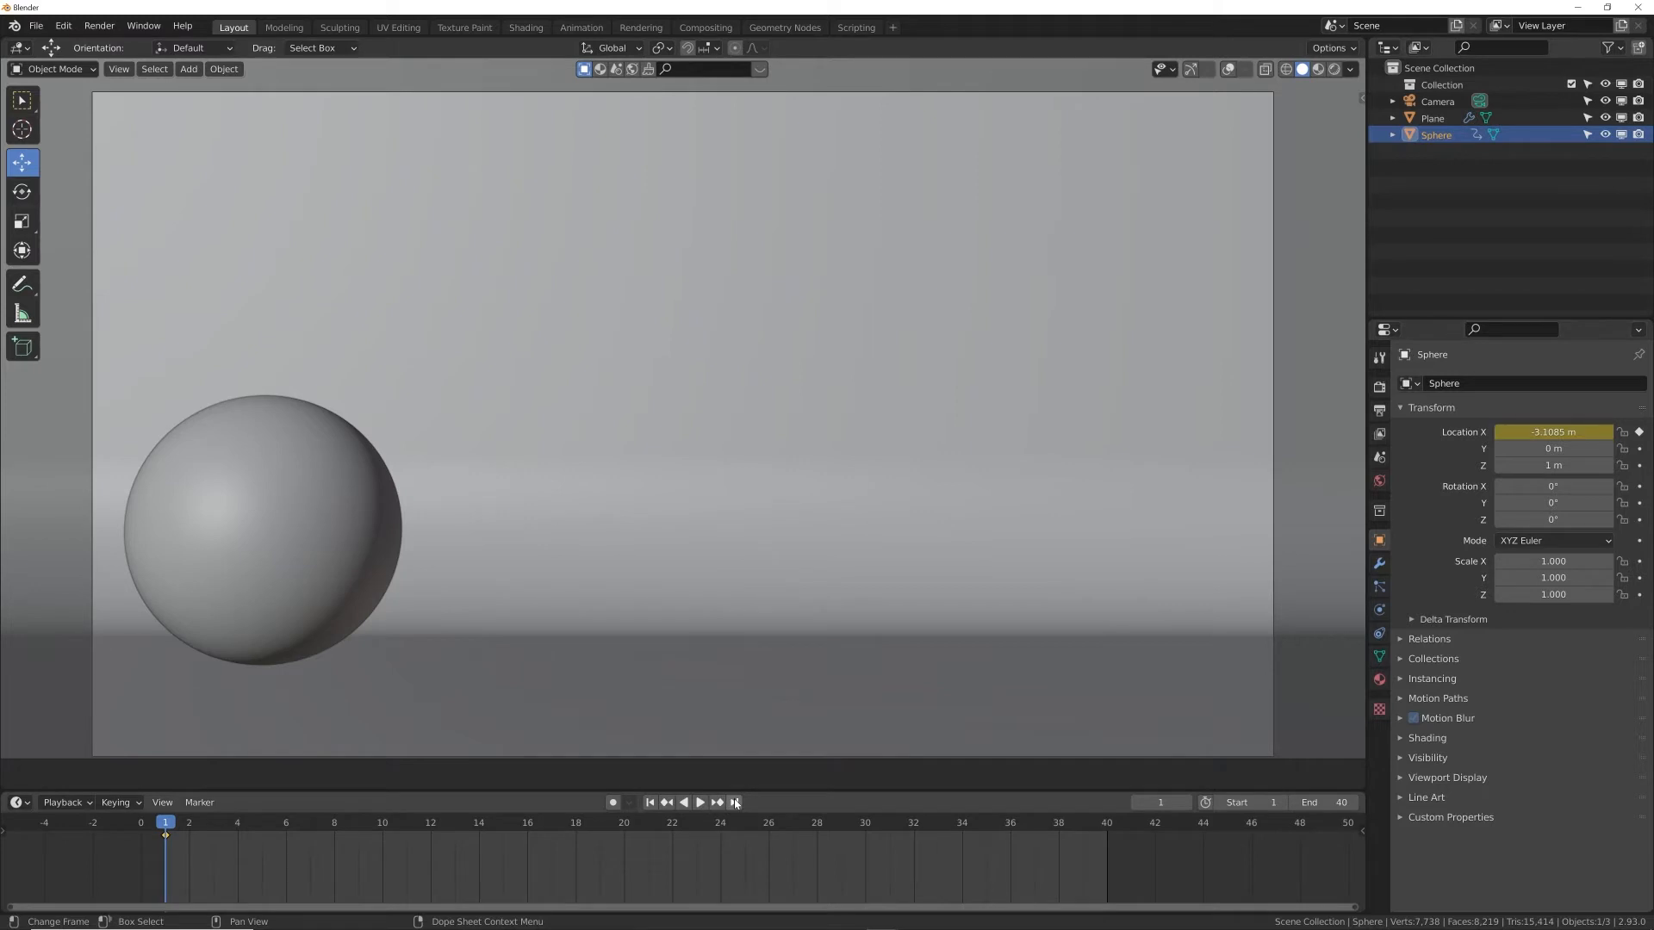
right_click(1538, 431)
left_click(1539, 430)
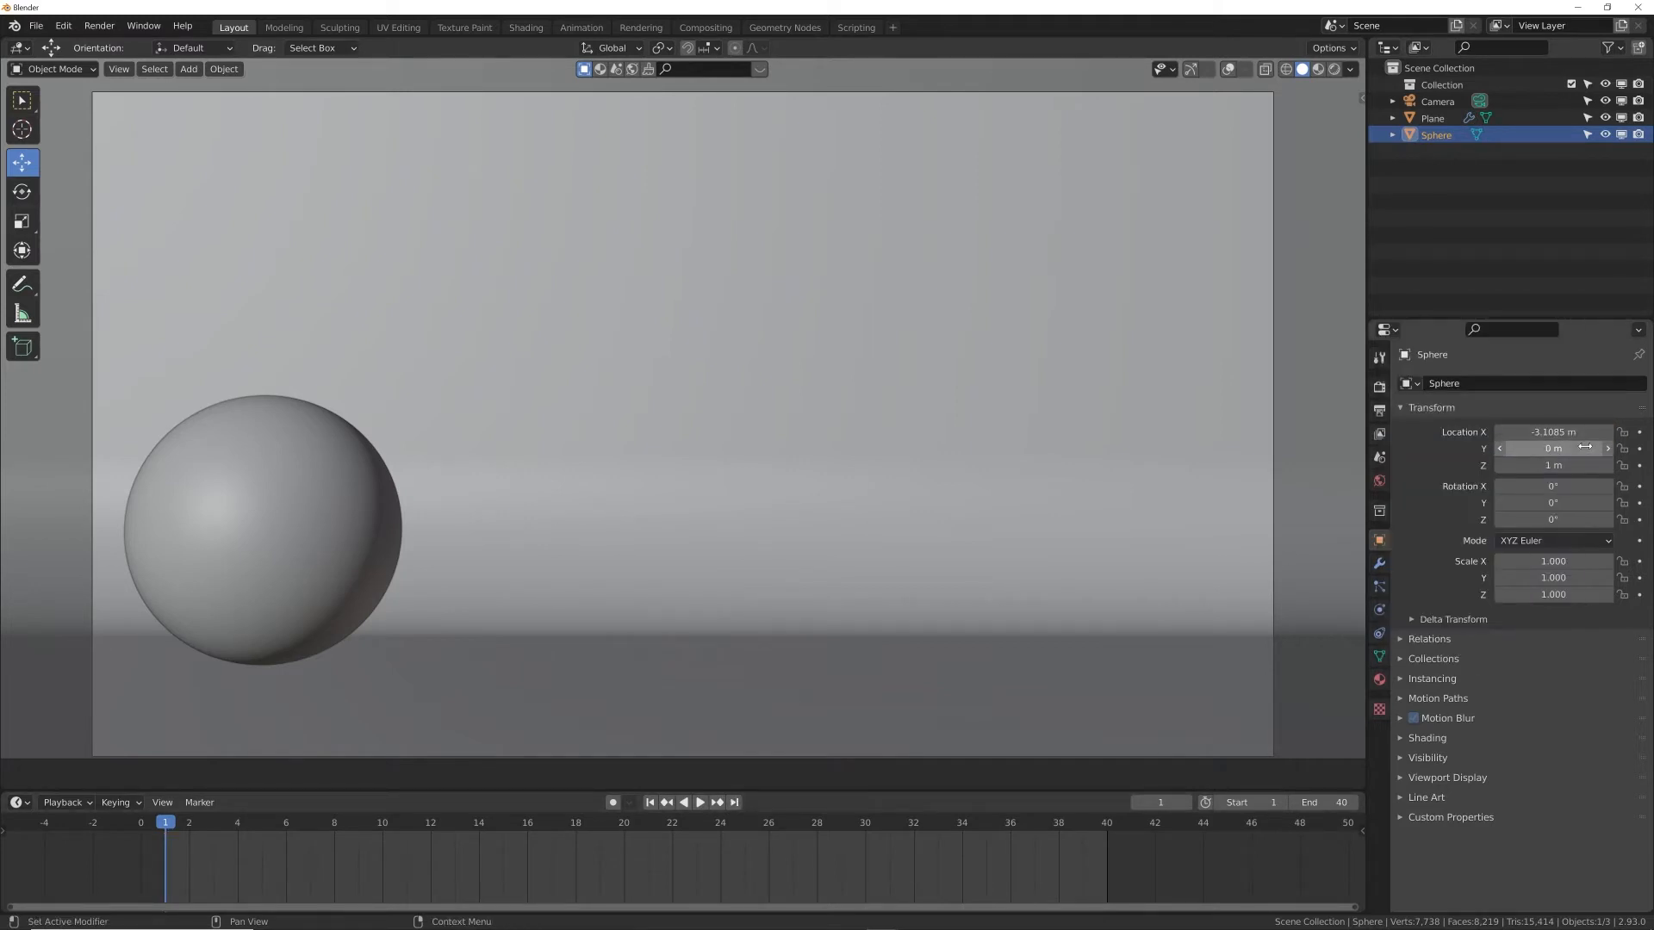
Set the default F-curve interpolation to Linear in the Animation preferences and close the preferences
left_click(64, 26)
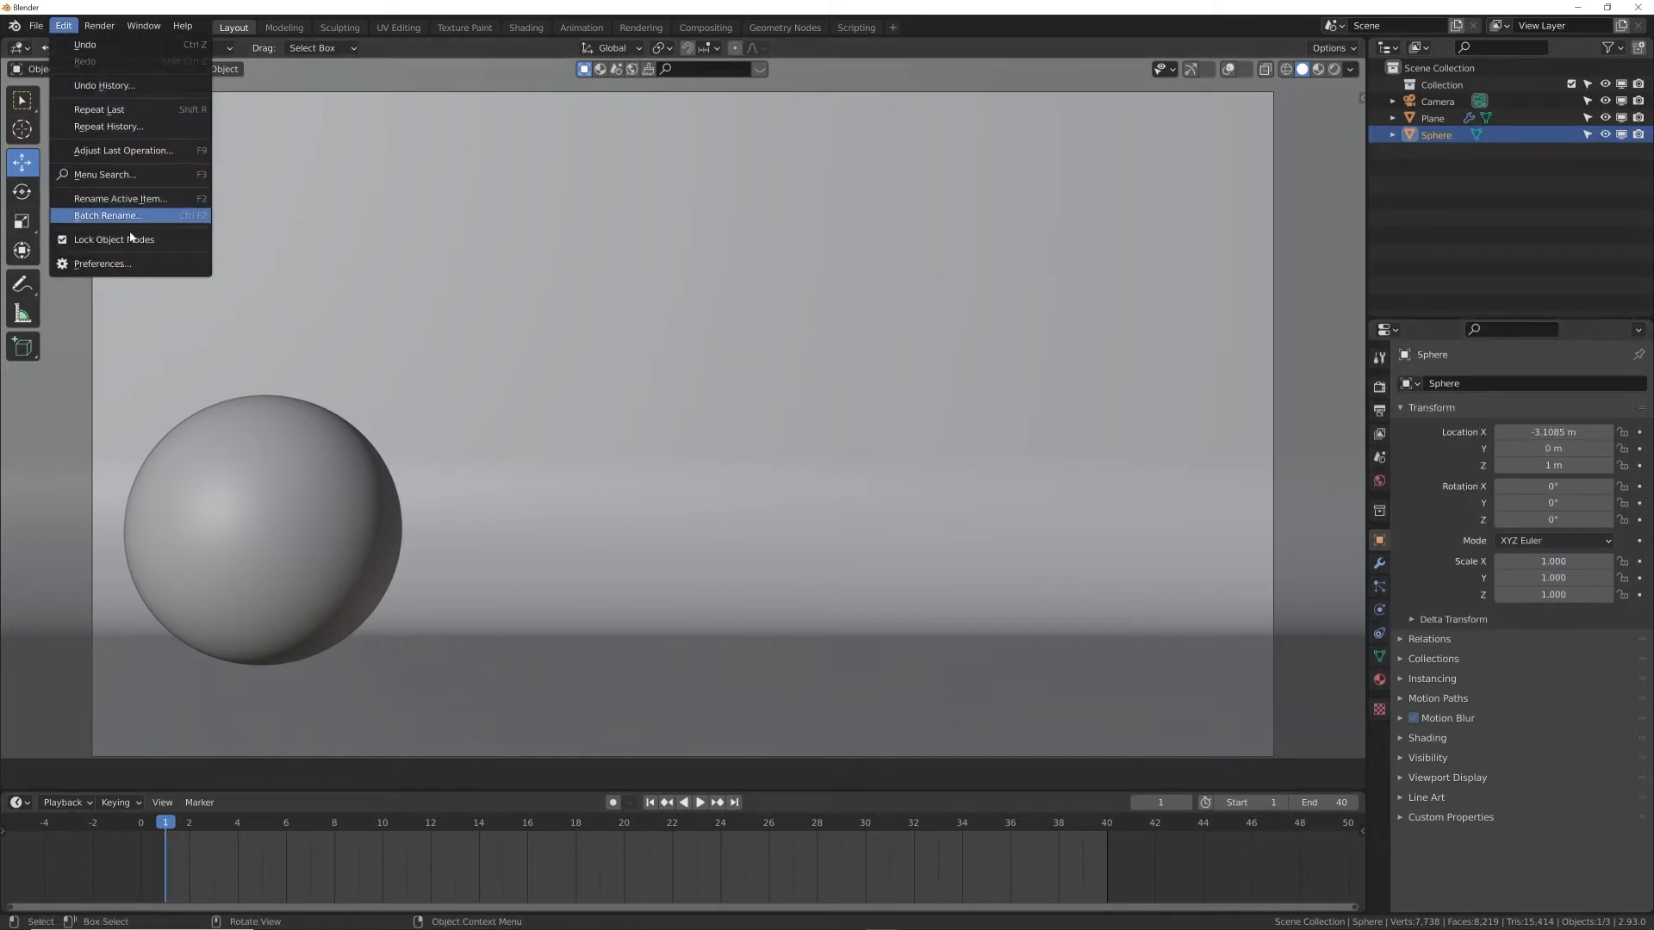
left_click(127, 266)
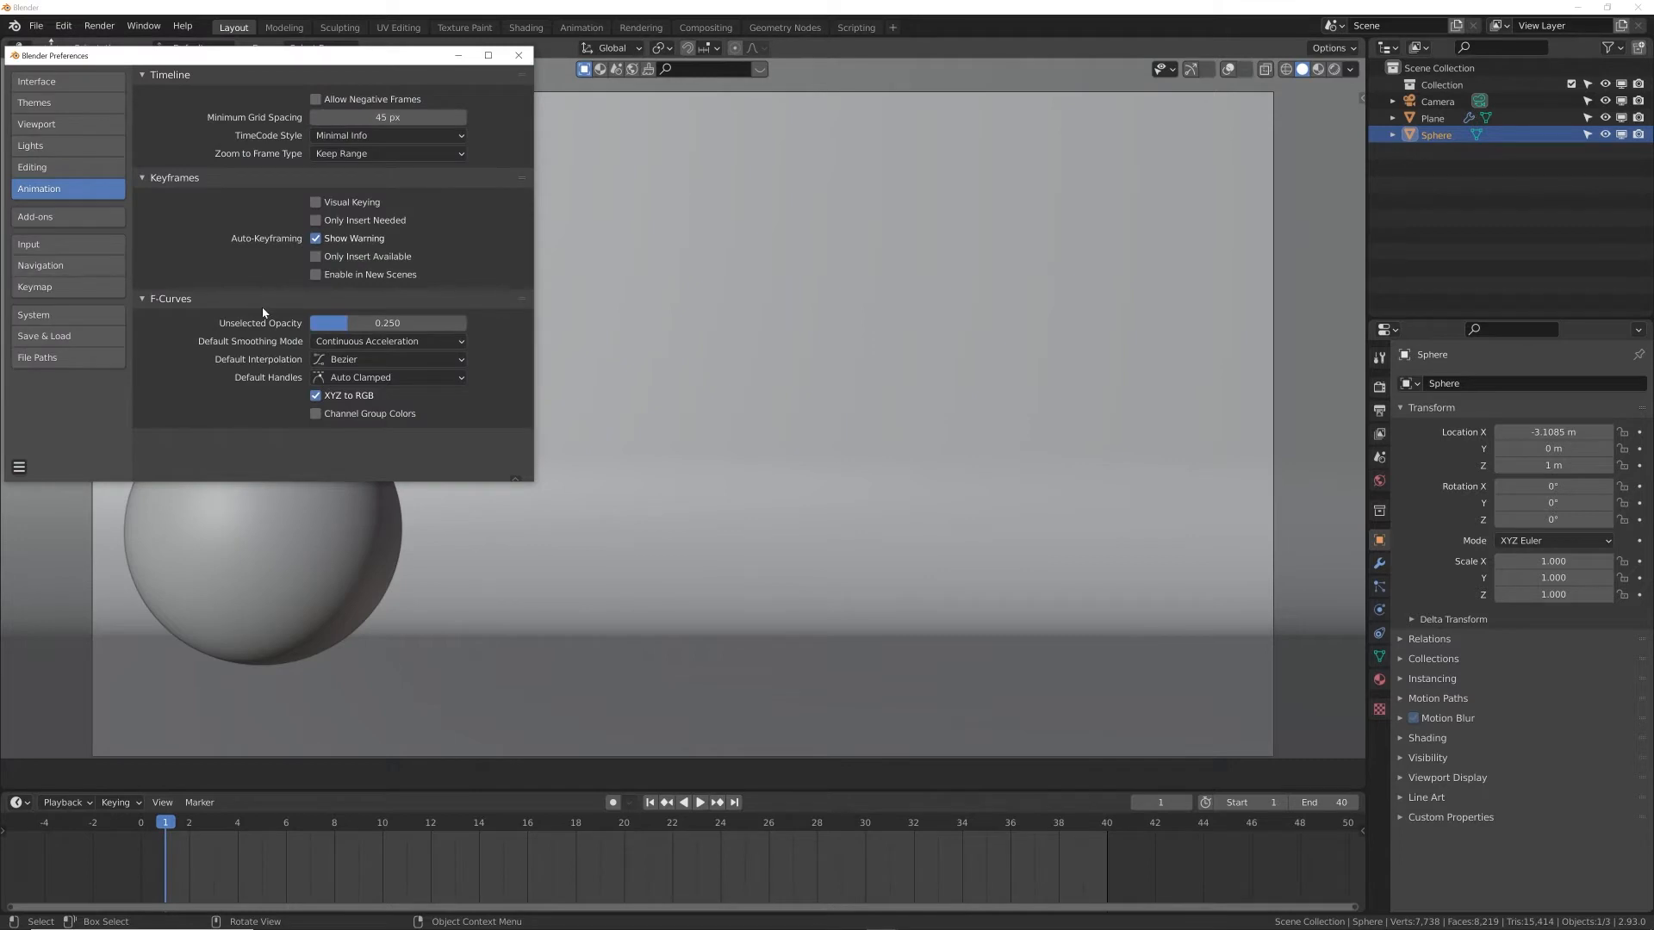
left_click(432, 364)
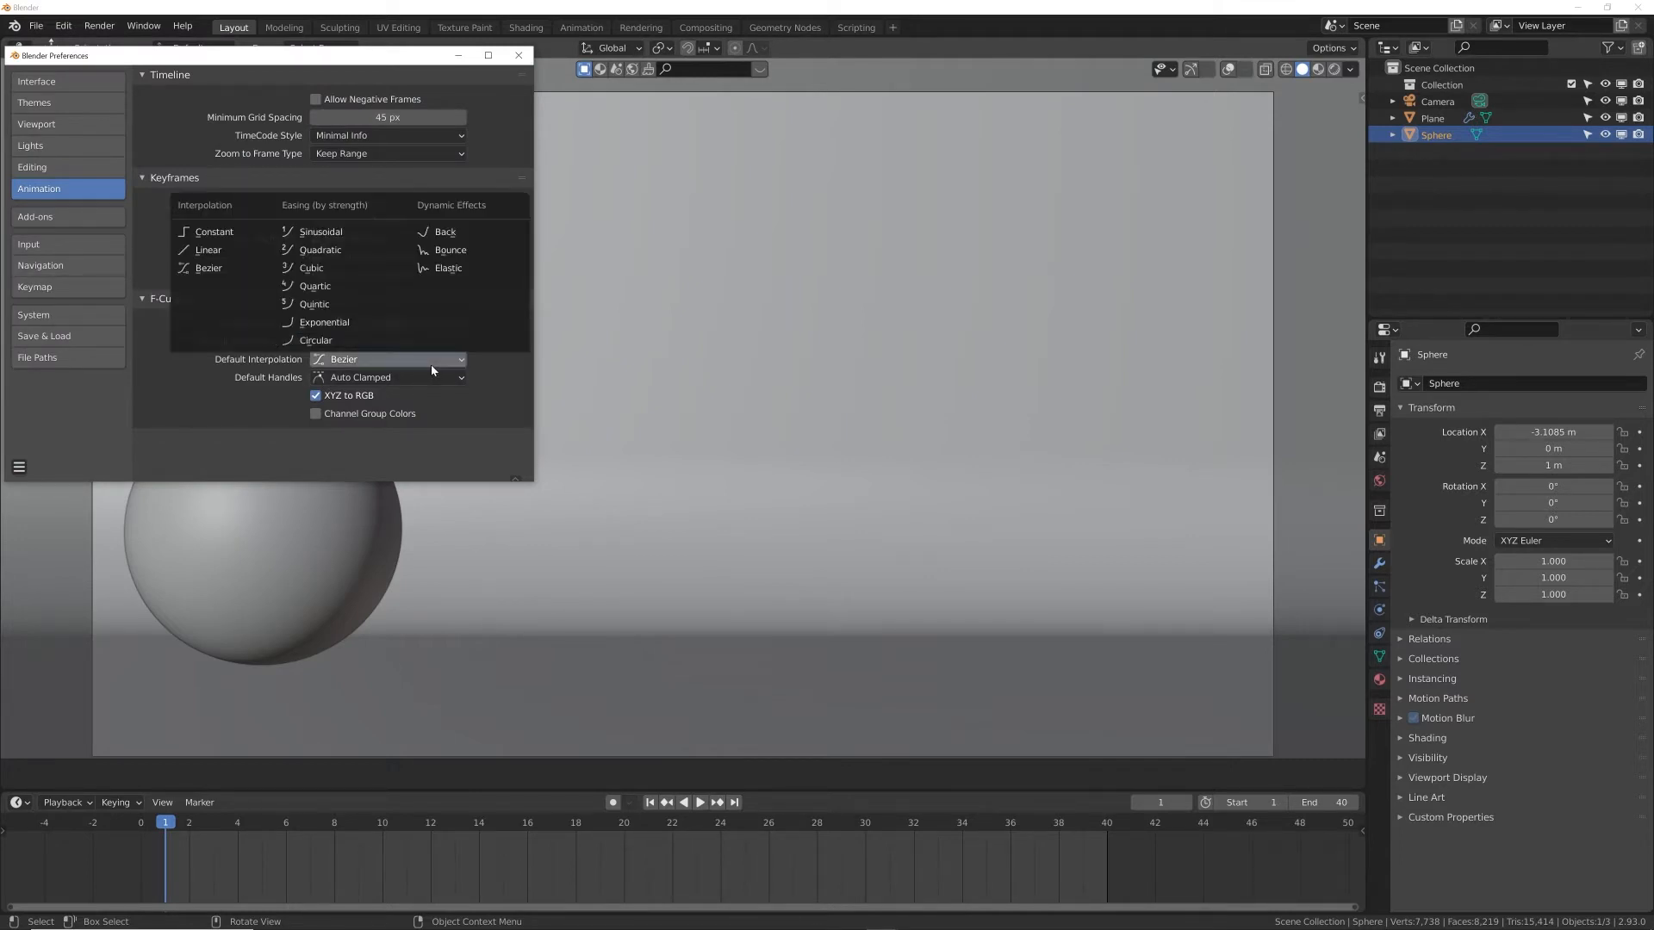
left_click(218, 250)
left_click(519, 55)
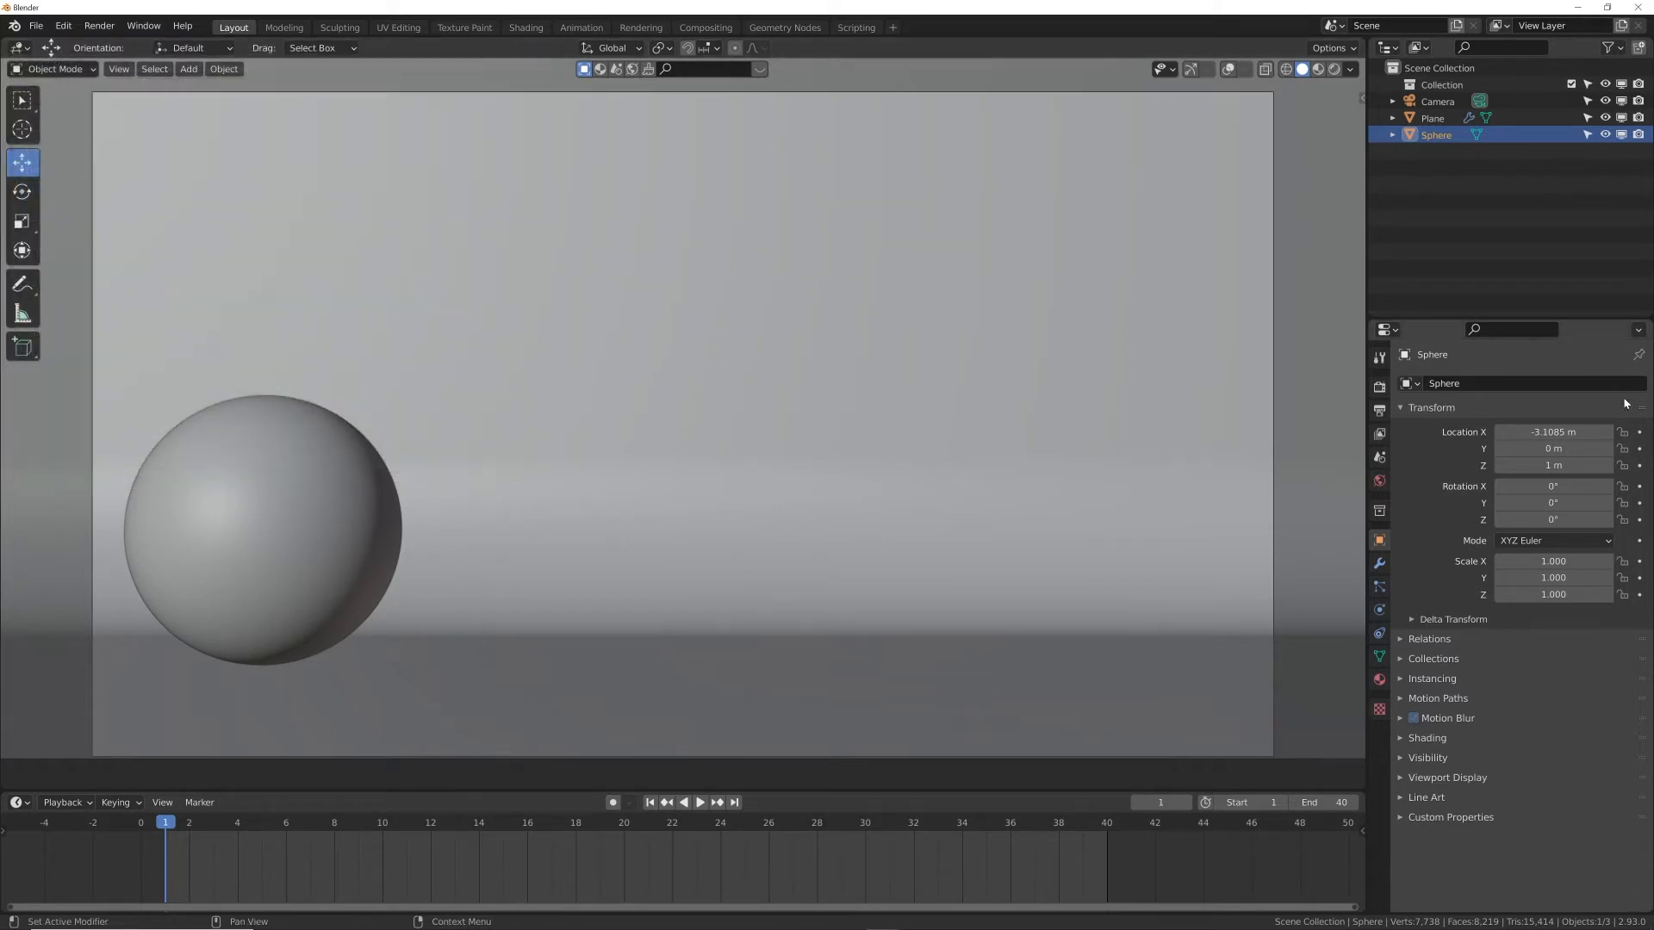
Keyframe the sphere's X location at frame 1 and at frame 40, with X at about 3.12 m on frame 40
left_click(1639, 432)
left_click(733, 802)
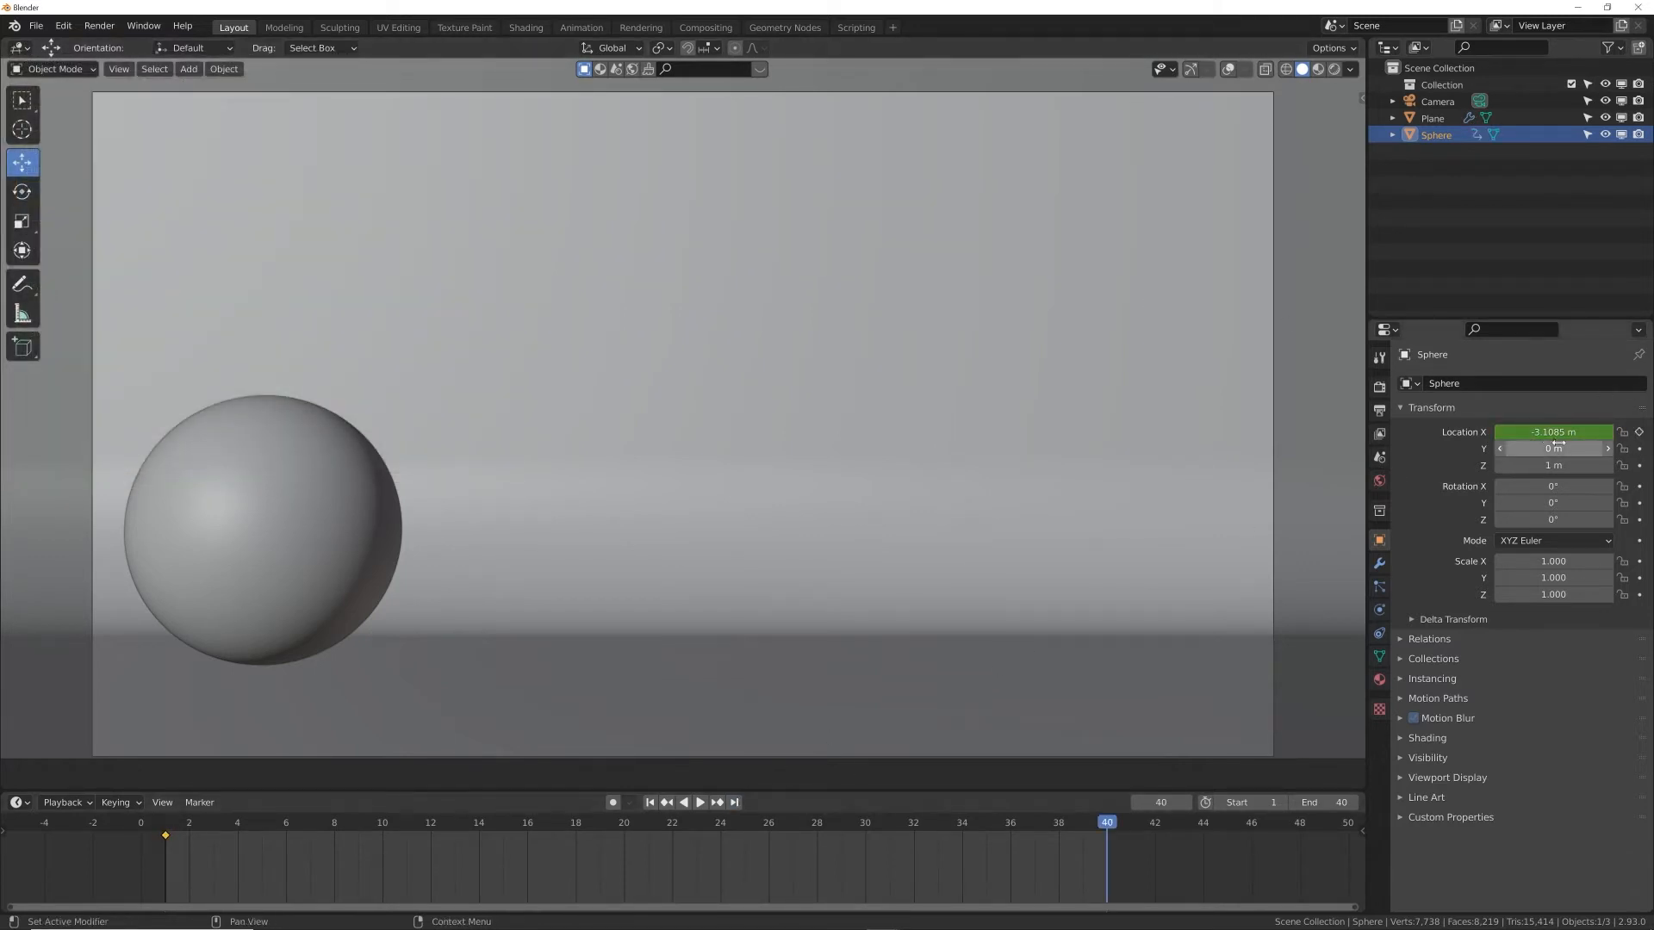
left_click_drag(1558, 433, 1591, 431)
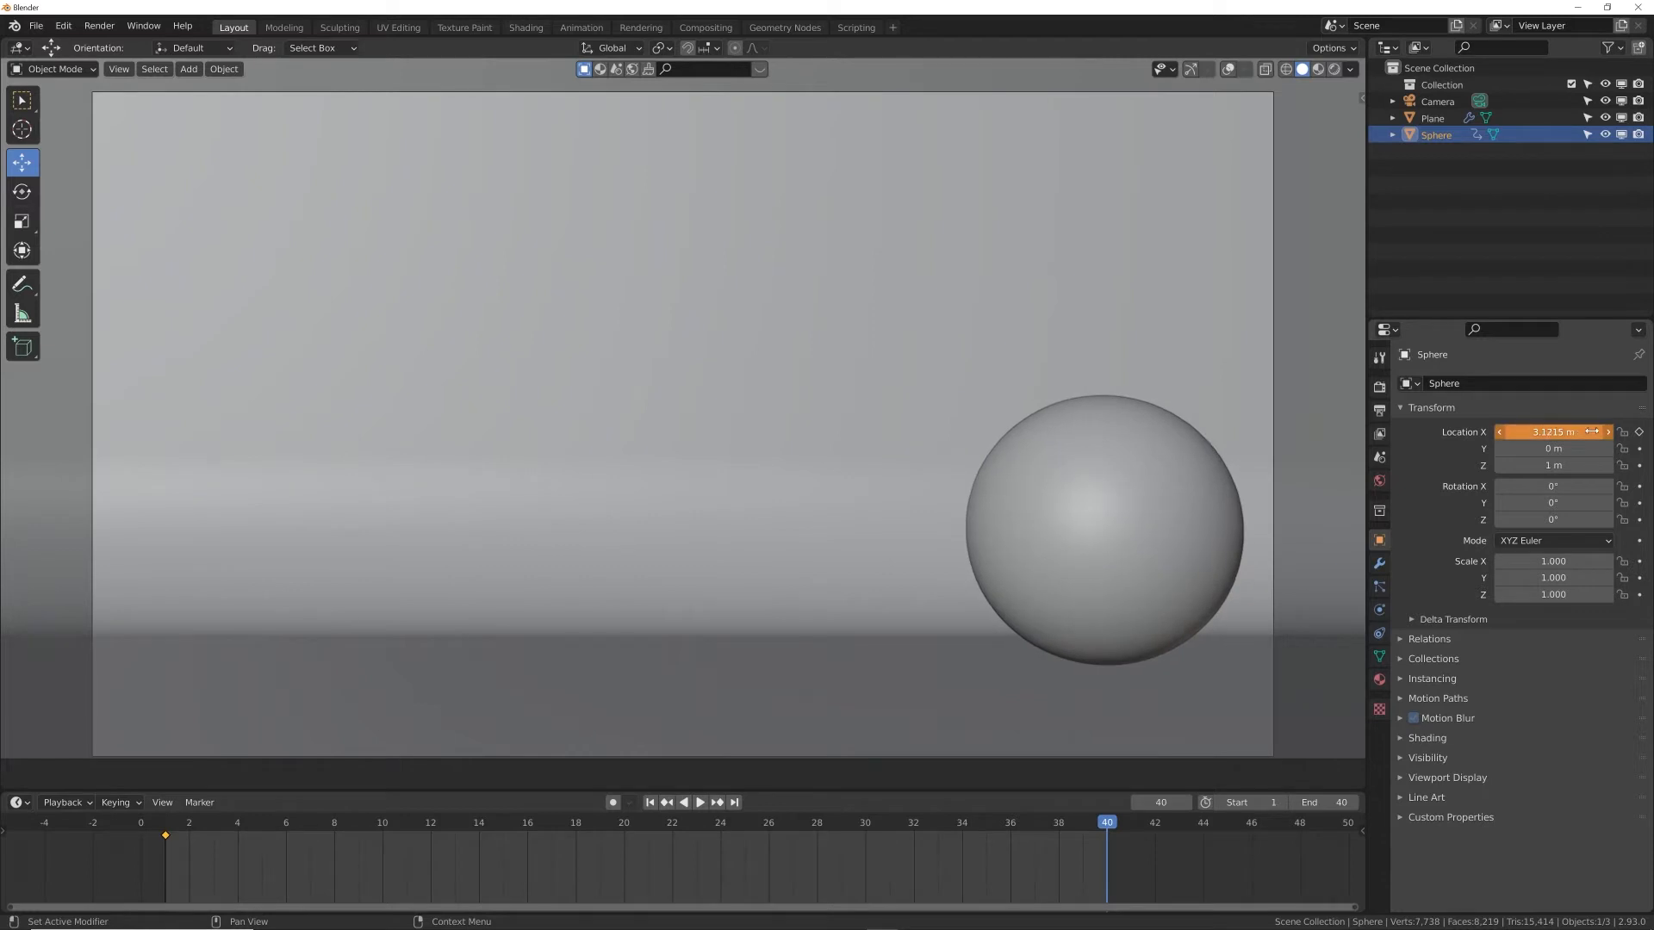
left_click(1639, 432)
Play the sphere's animation, return to frame 1 and clear its location keyframes
left_click(699, 801)
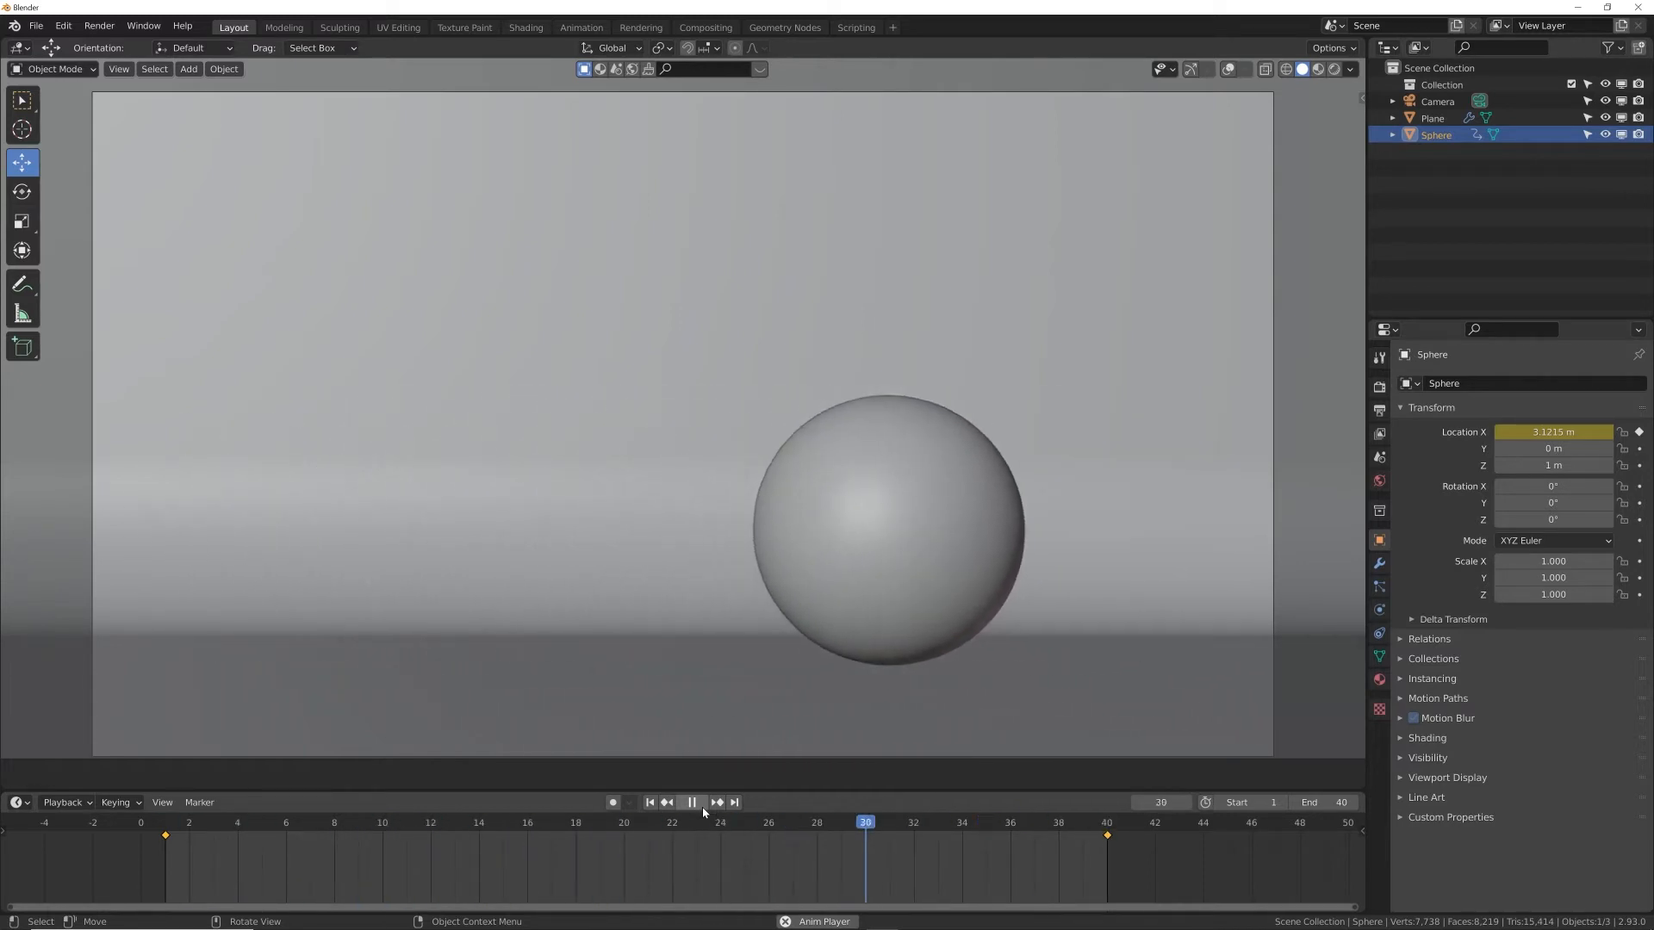
left_click(692, 803)
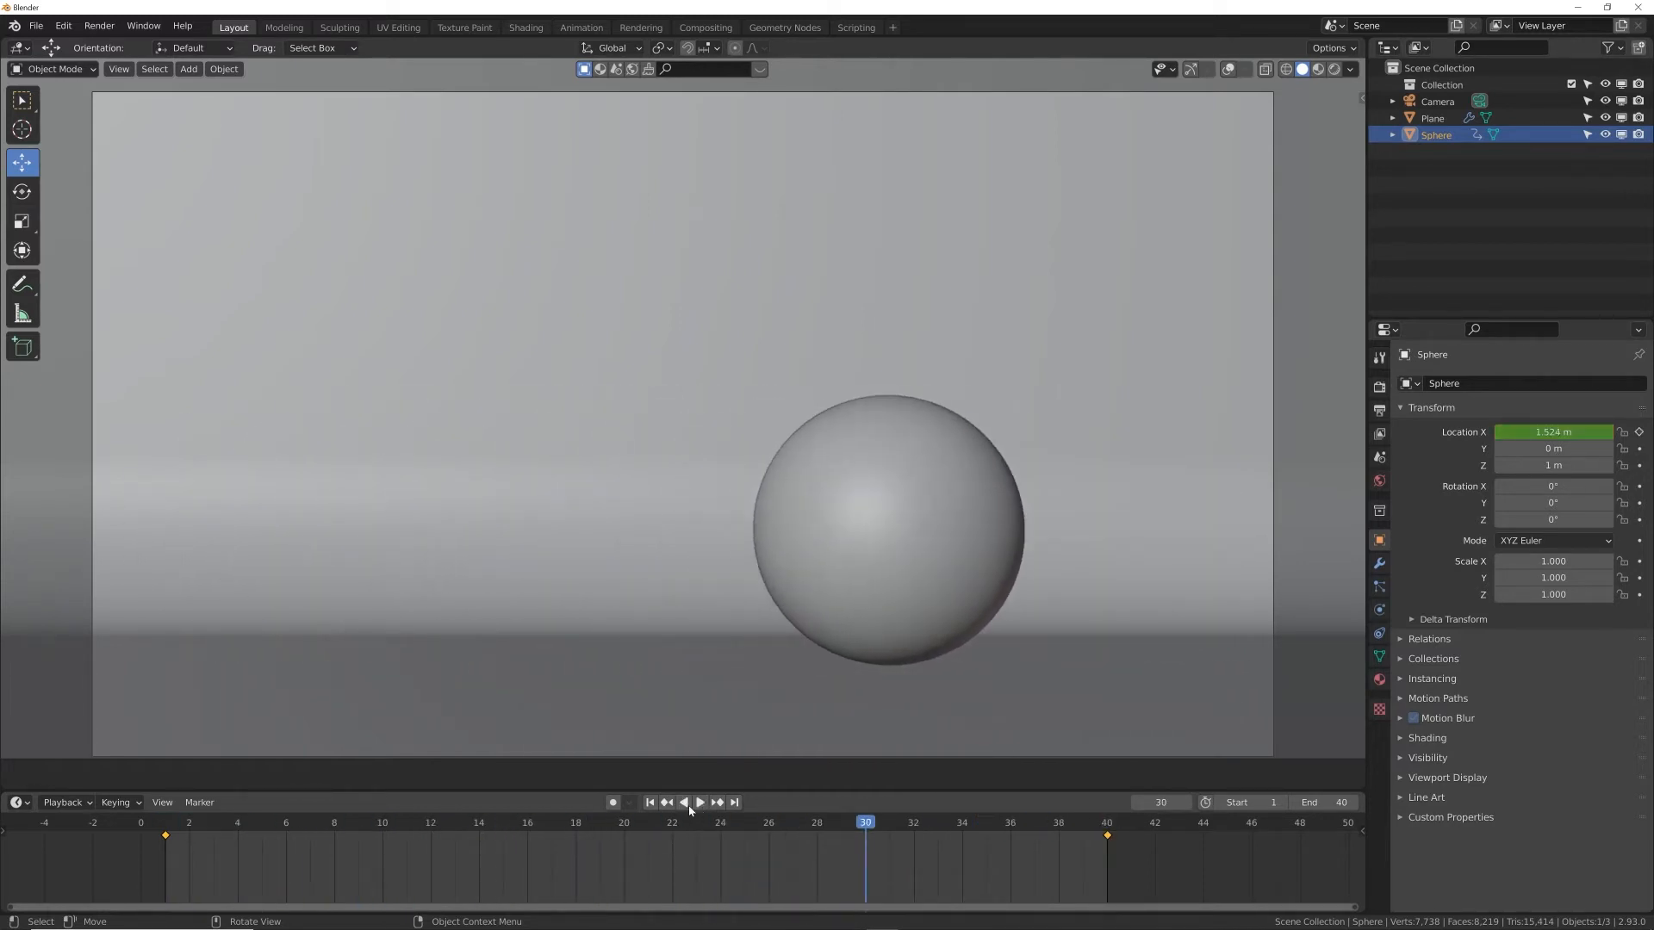
left_click(651, 801)
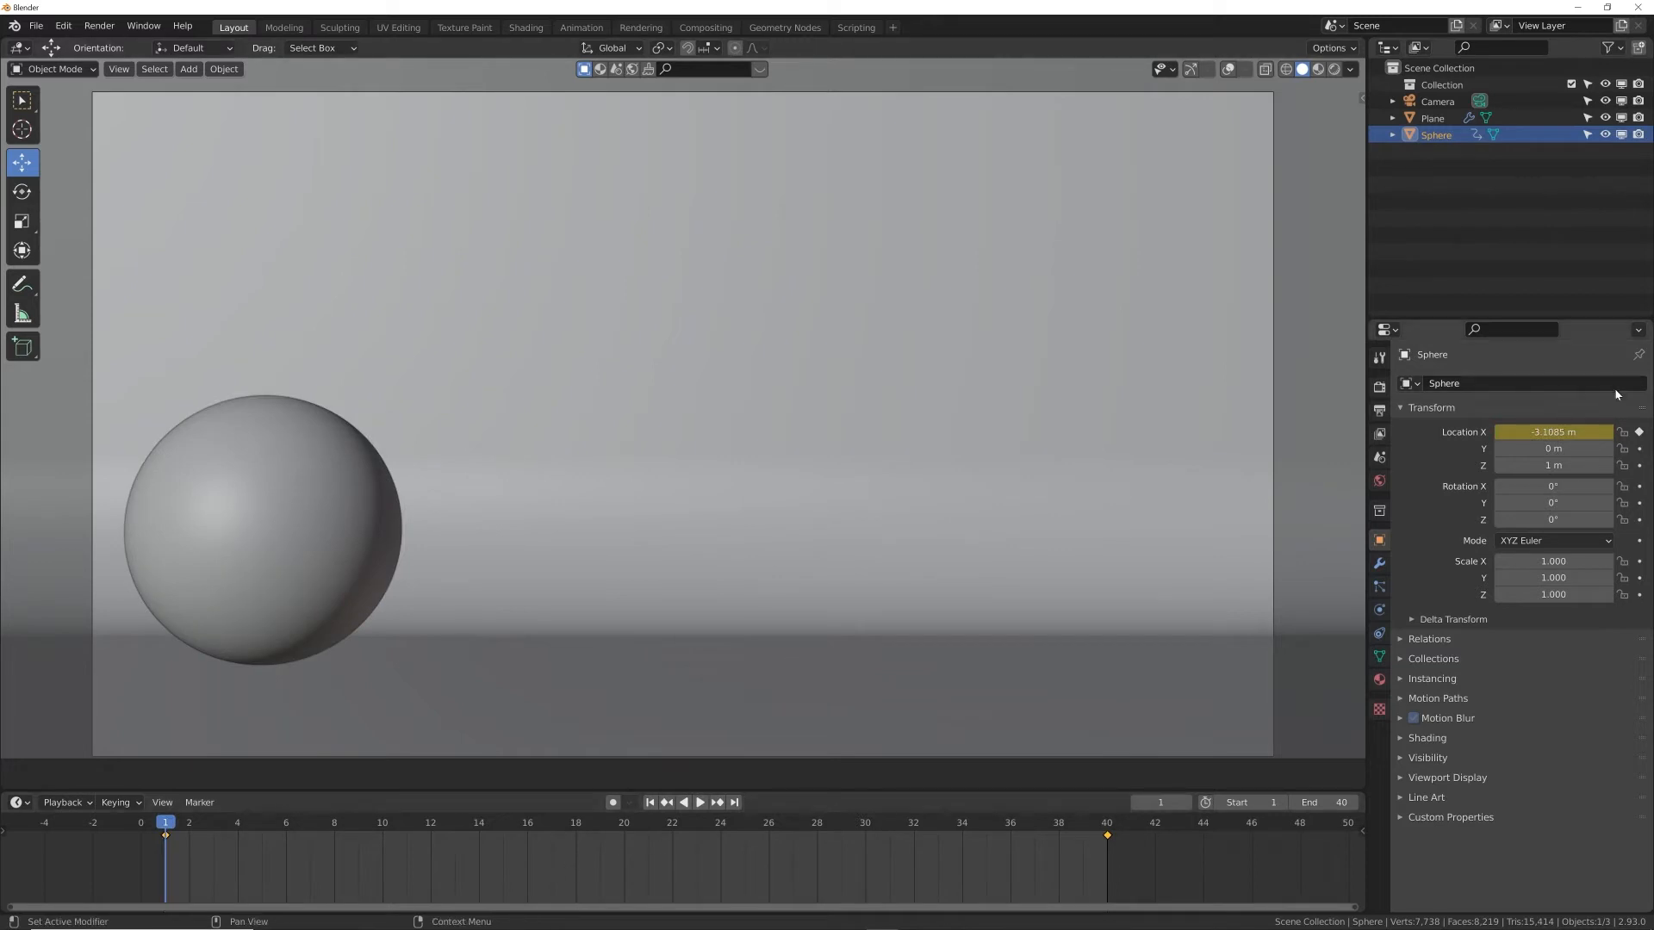
right_click(1524, 432)
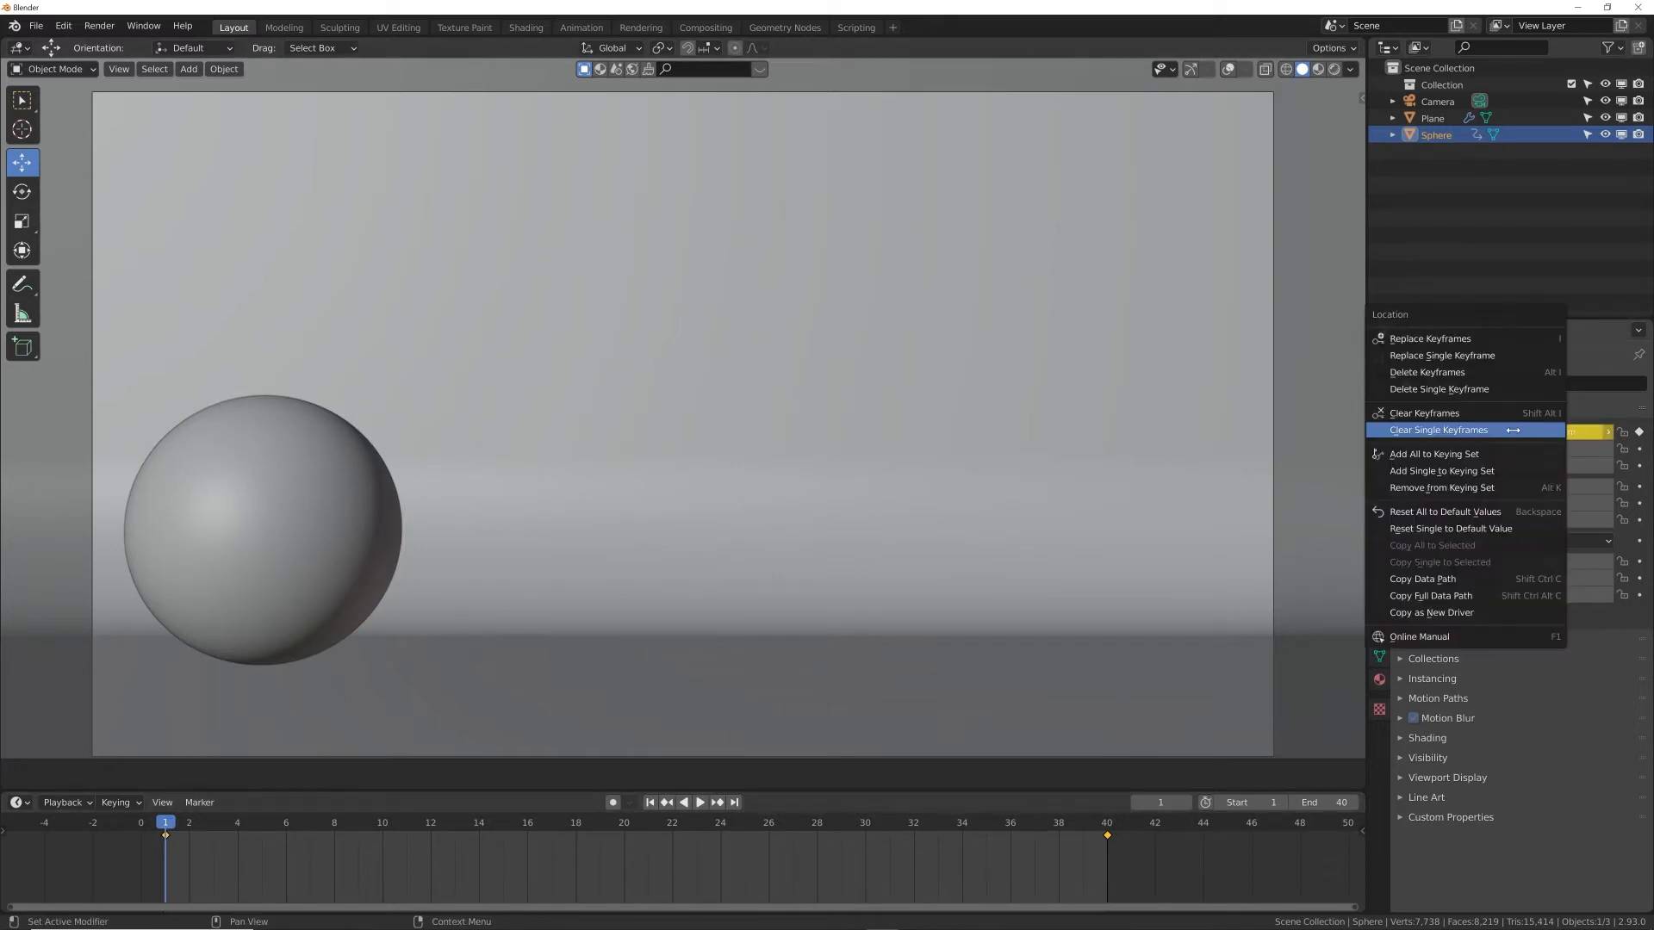
left_click(1471, 414)
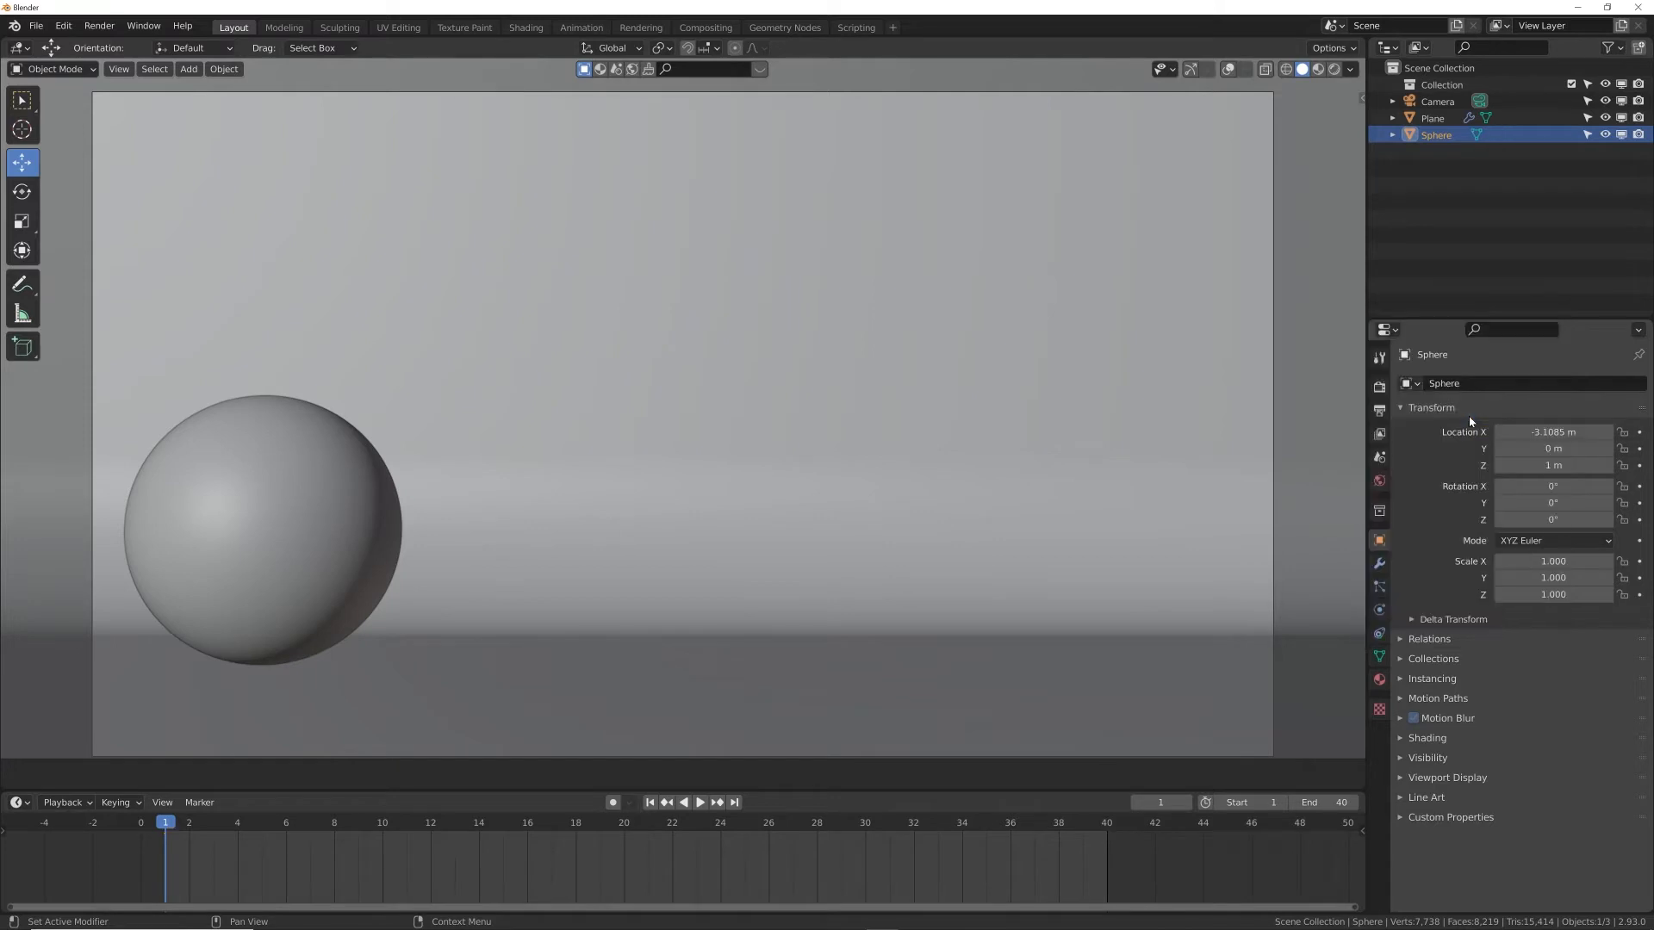
Set the default F-curve interpolation back to Bezier in the Animation preferences and close the preferences
left_click(64, 25)
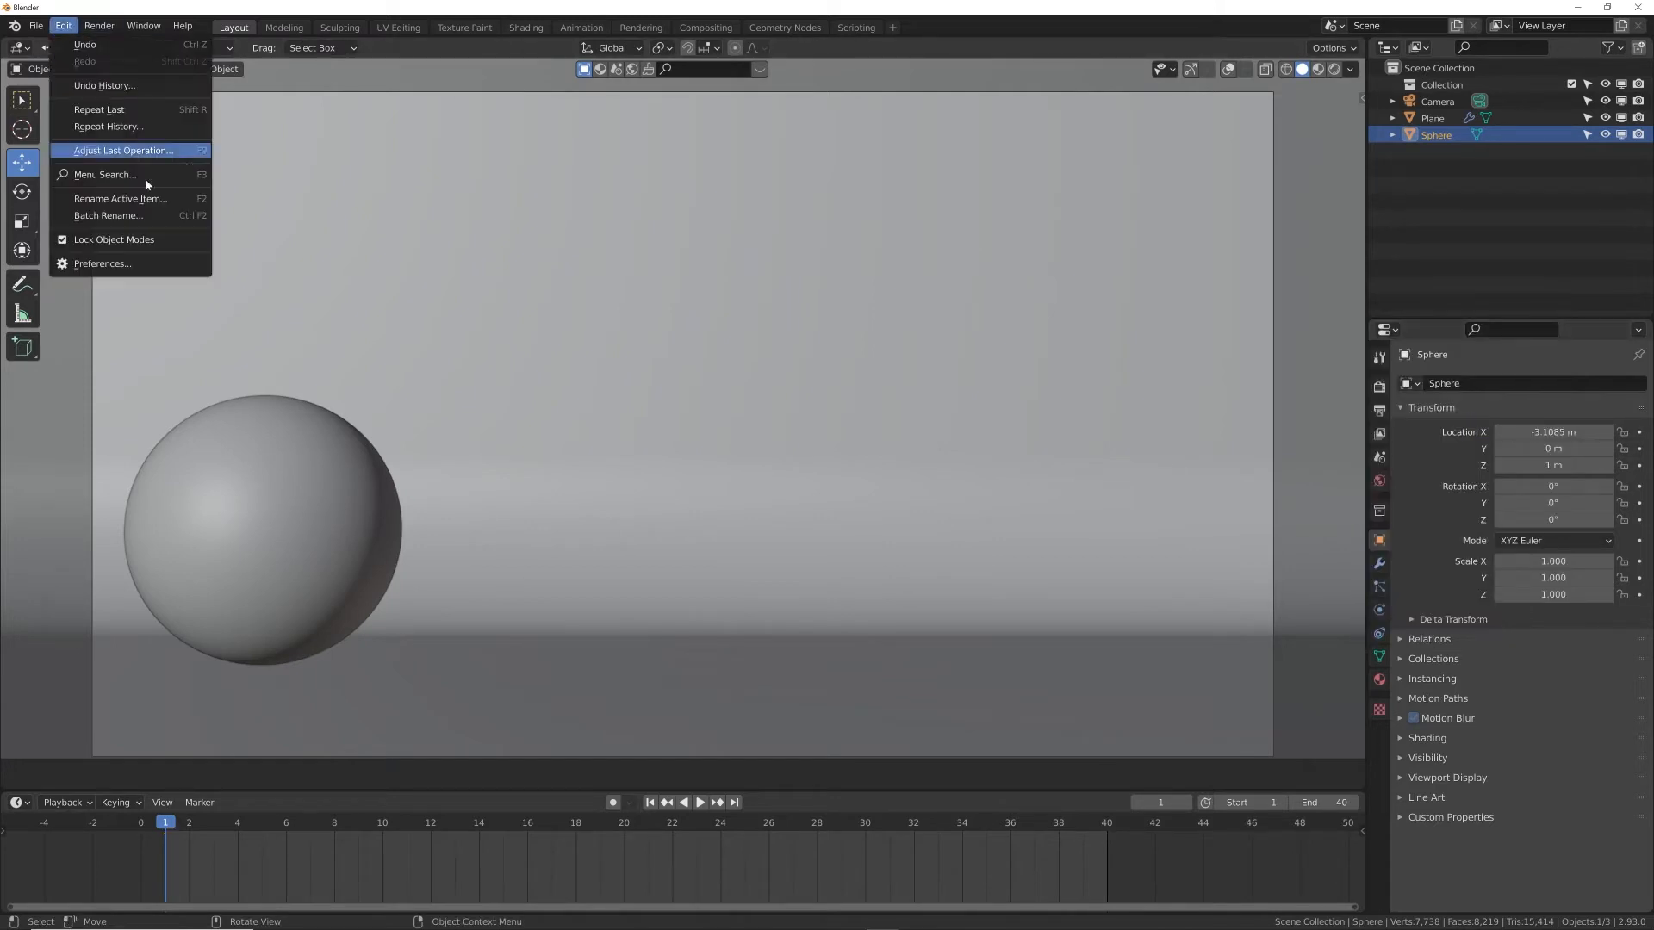
left_click(118, 264)
left_click(329, 351)
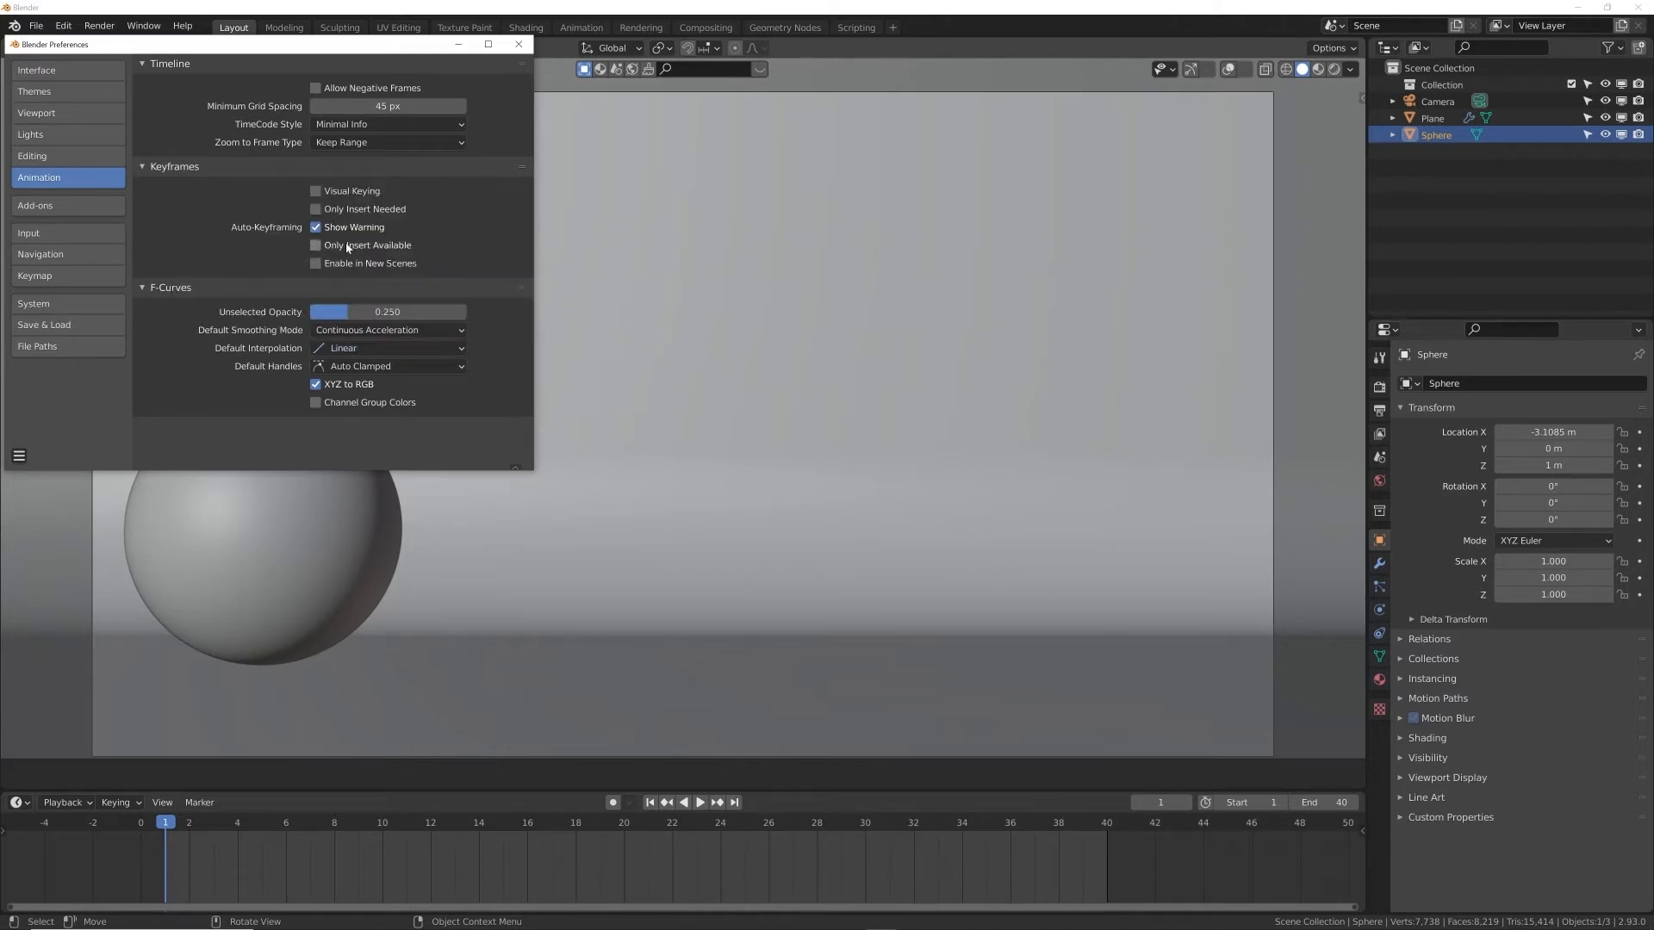
left_click(366, 349)
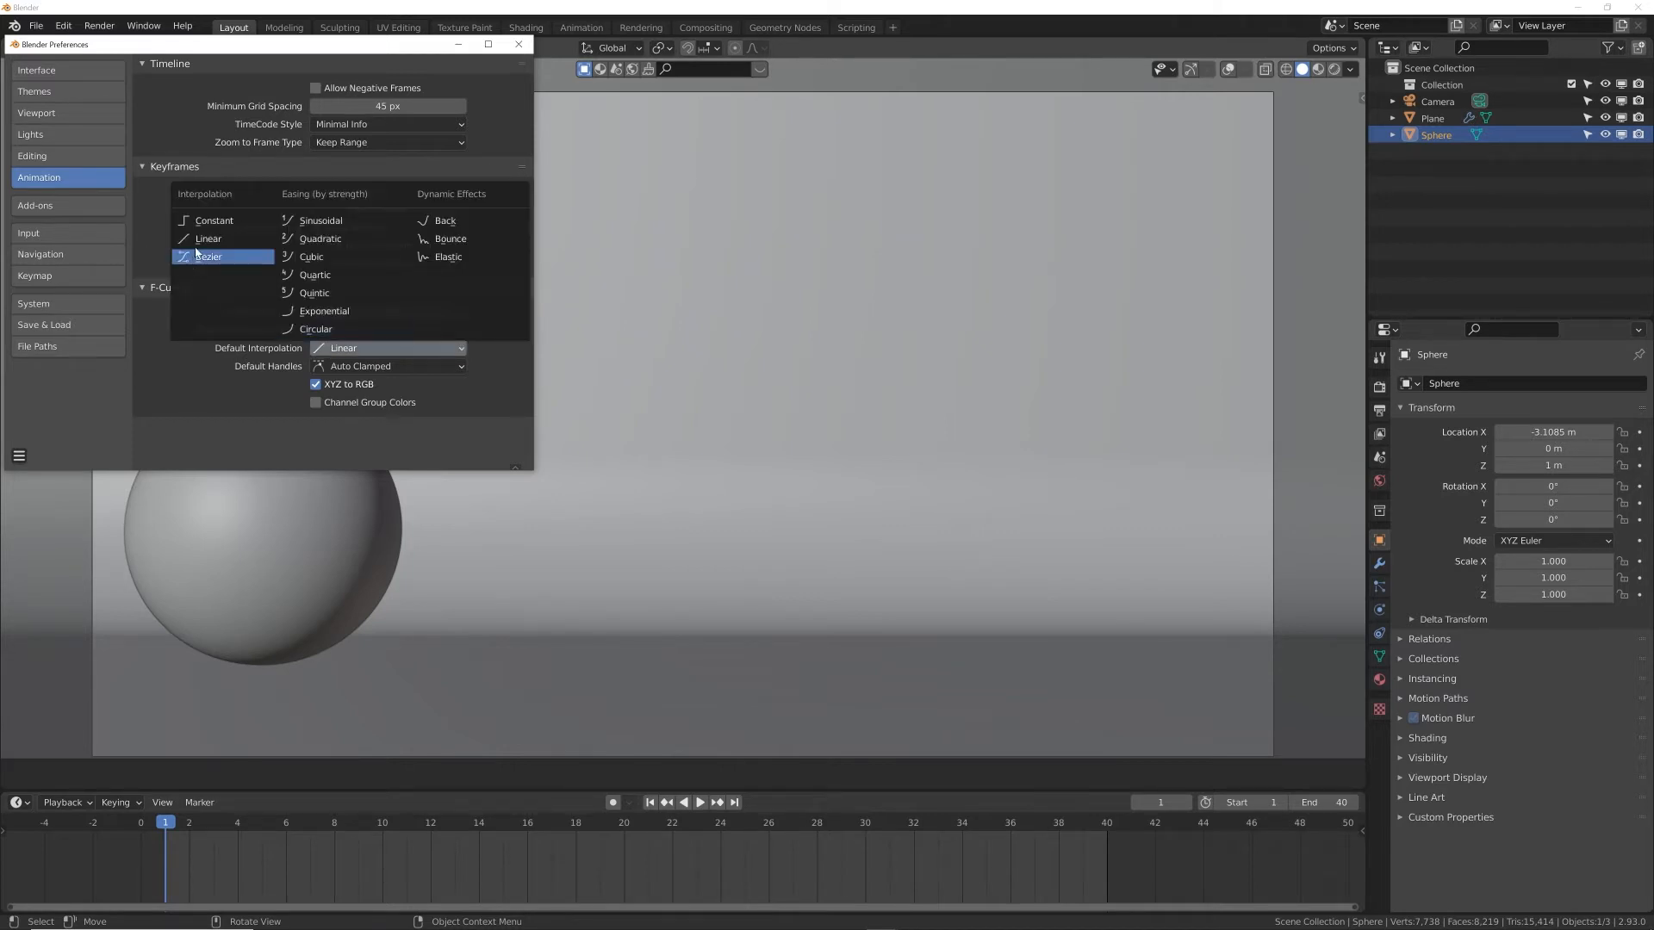
left_click(185, 258)
left_click(518, 44)
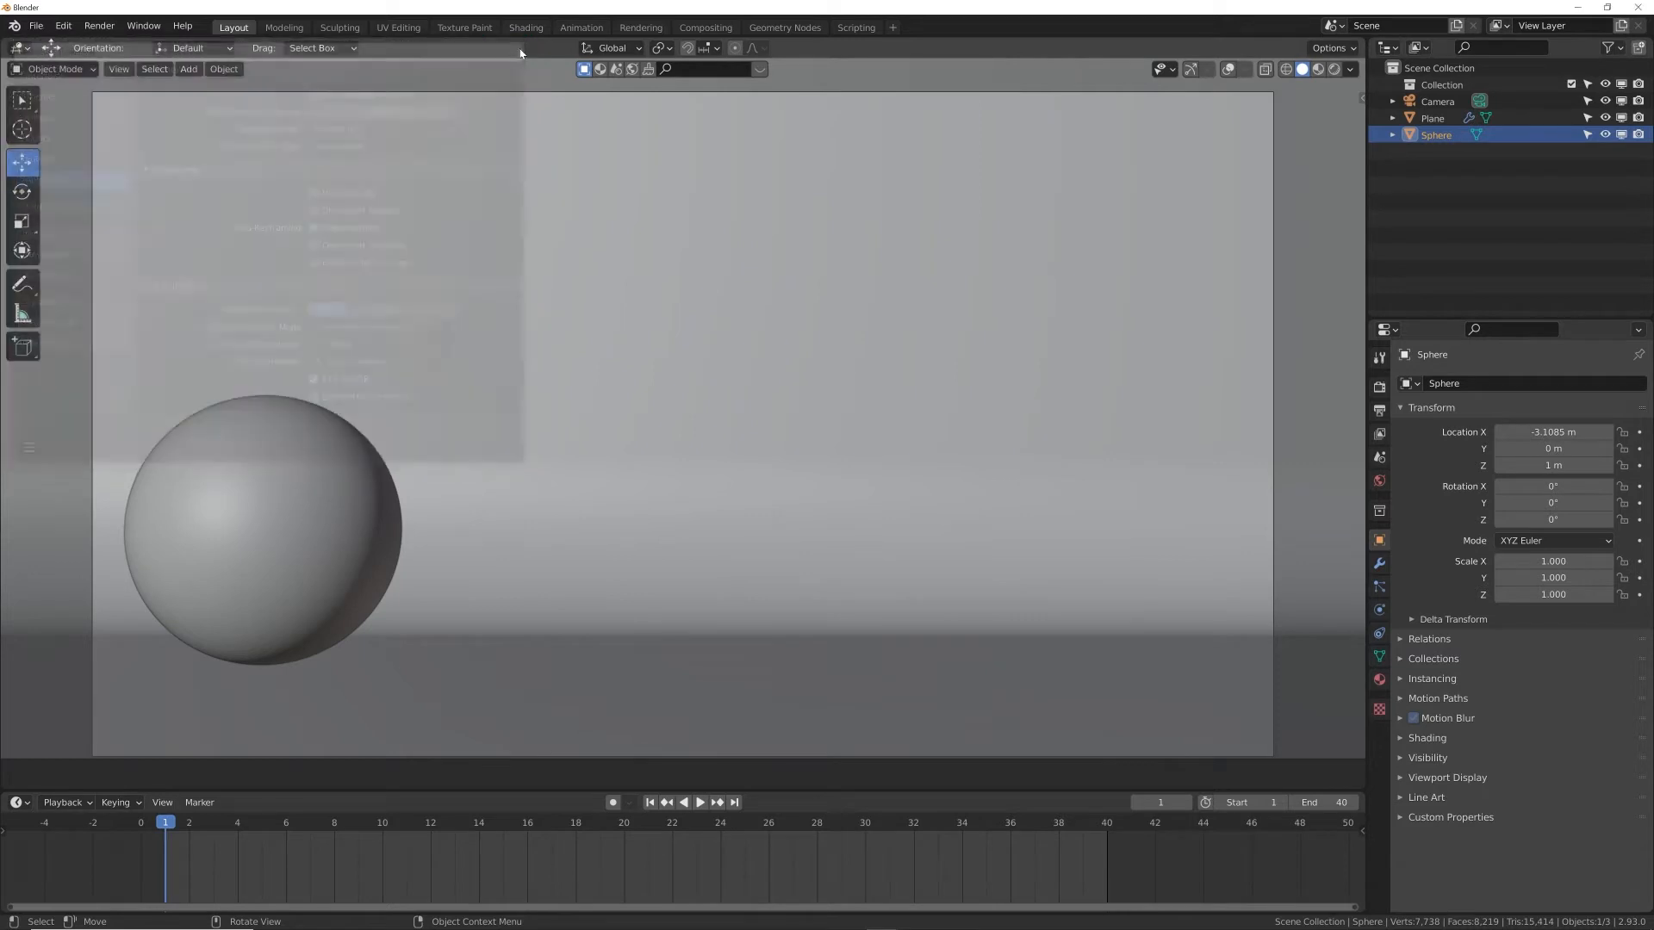
Keyframe the sphere's X location at frame 1, and at frame 40 with X moved to about 3.12 m
left_click(1639, 431)
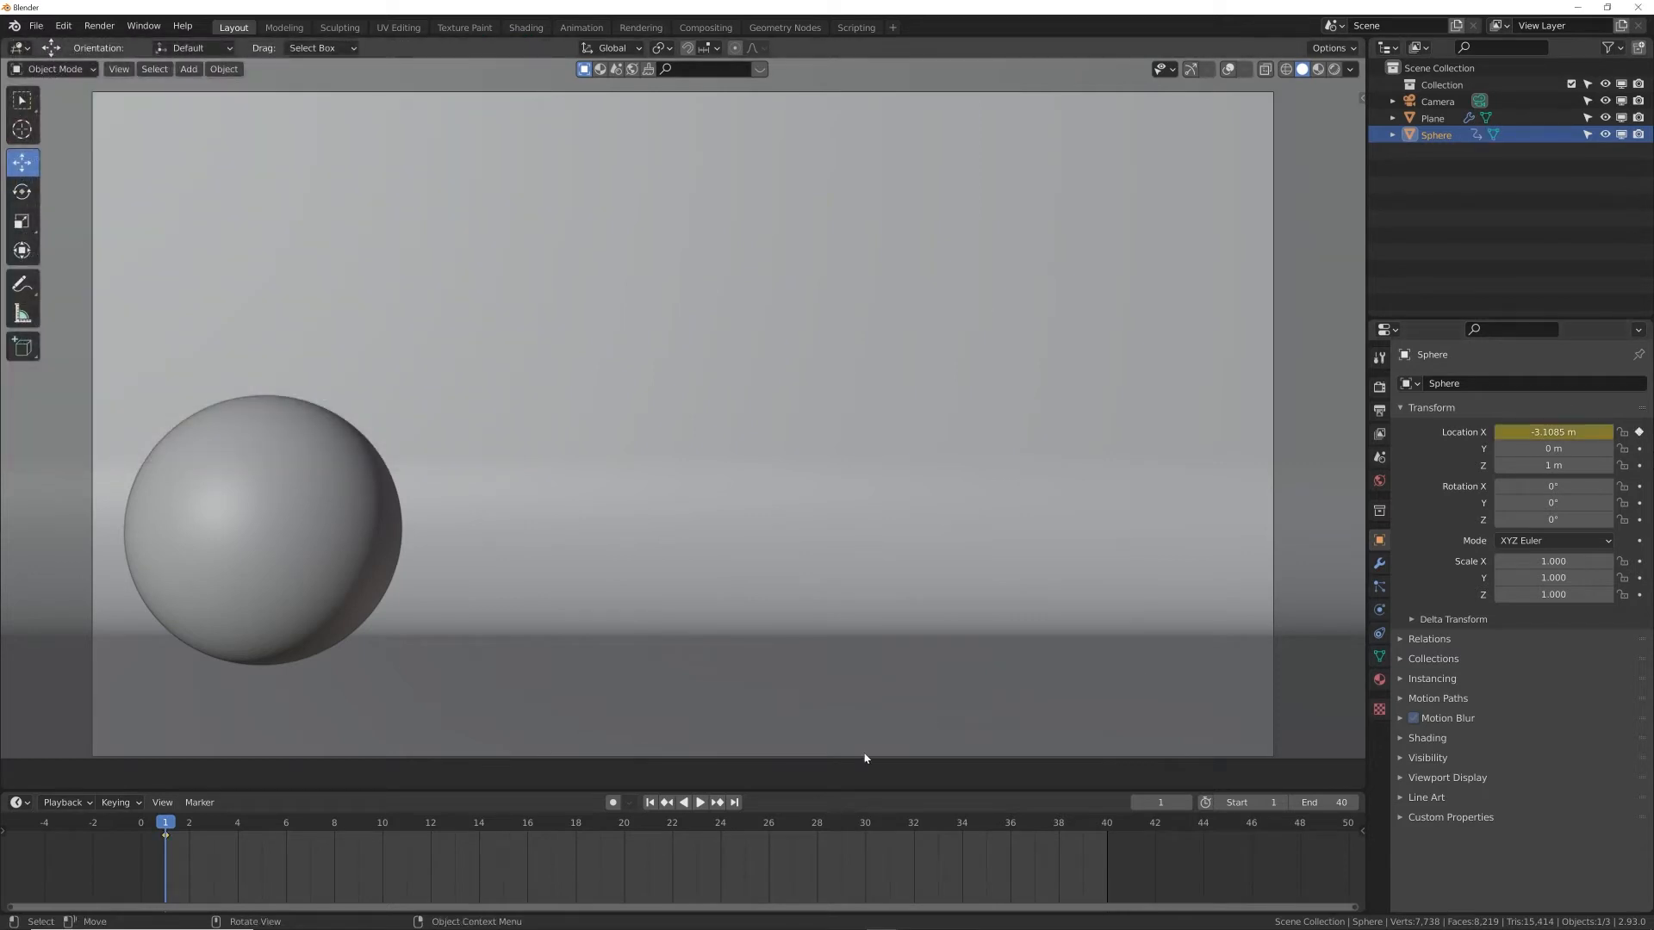
left_click(733, 802)
left_click_drag(1542, 431, 1613, 432)
left_click(1638, 432)
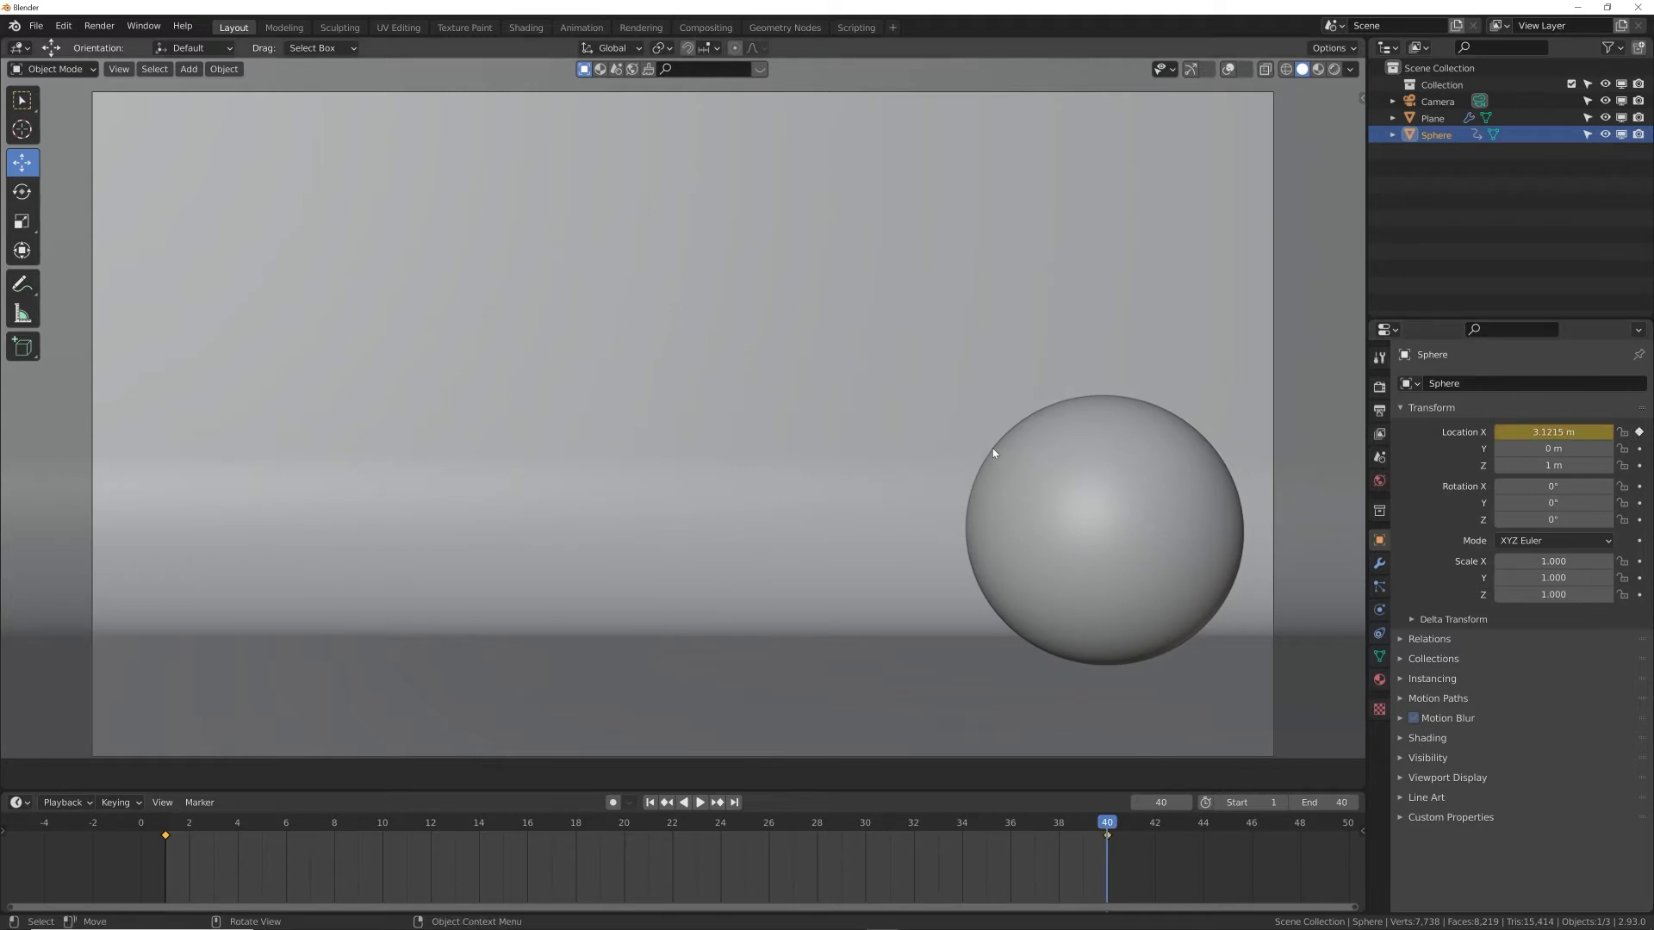
Play back the sphere's animation, stop it and return to the first frame
key("space")
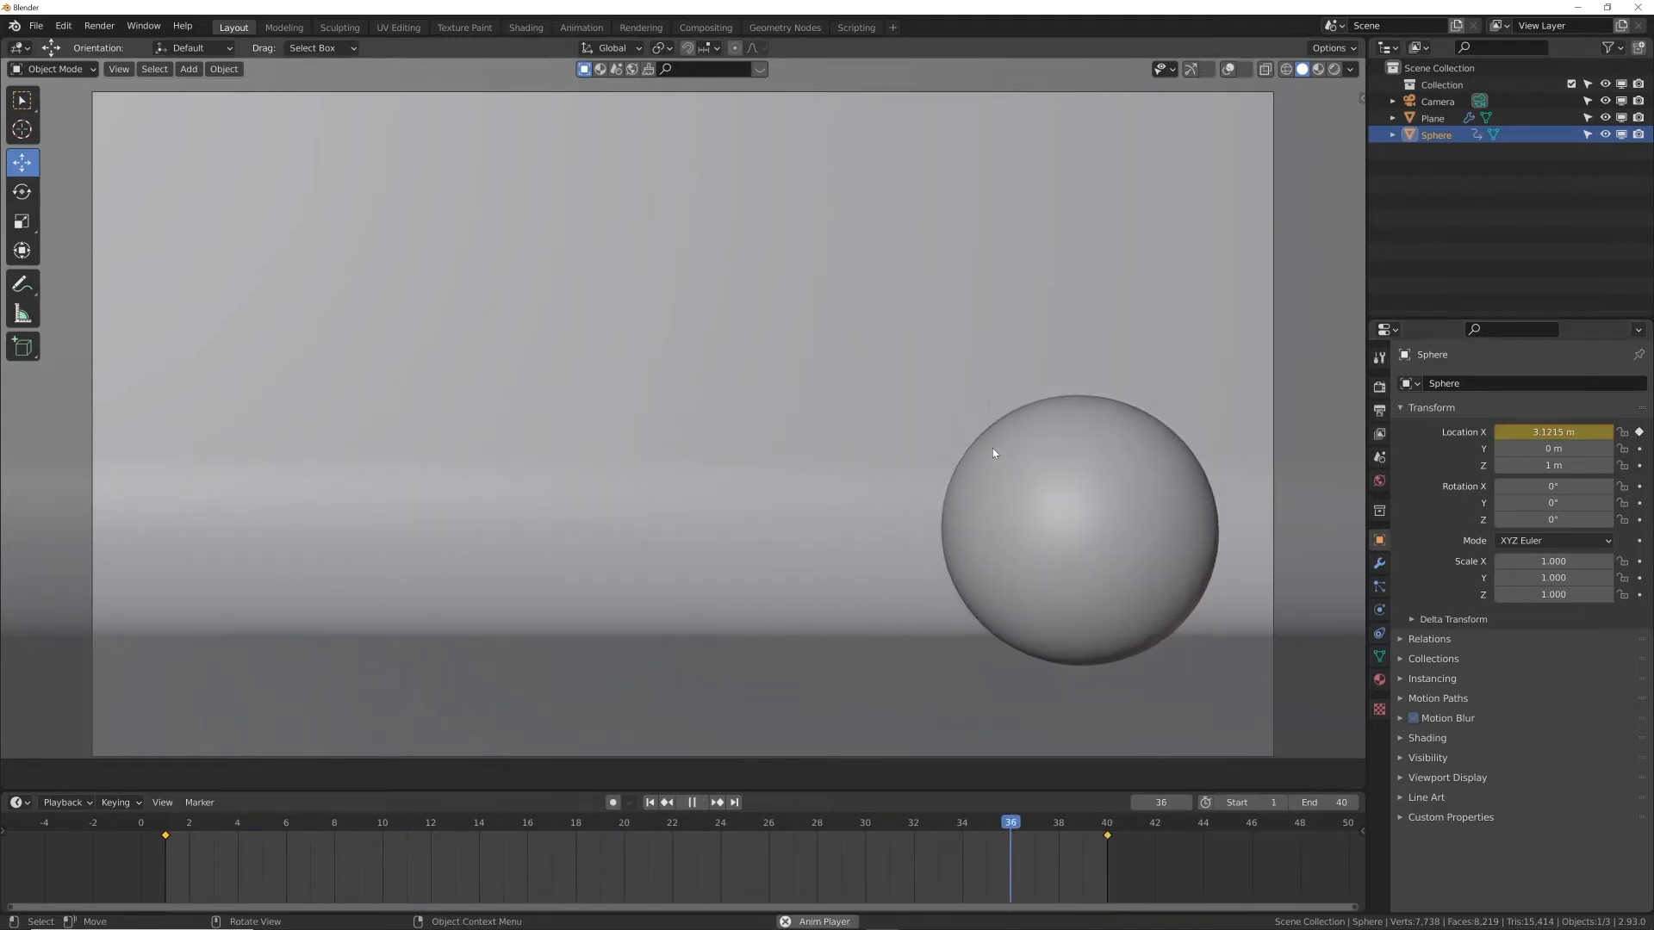
key("space")
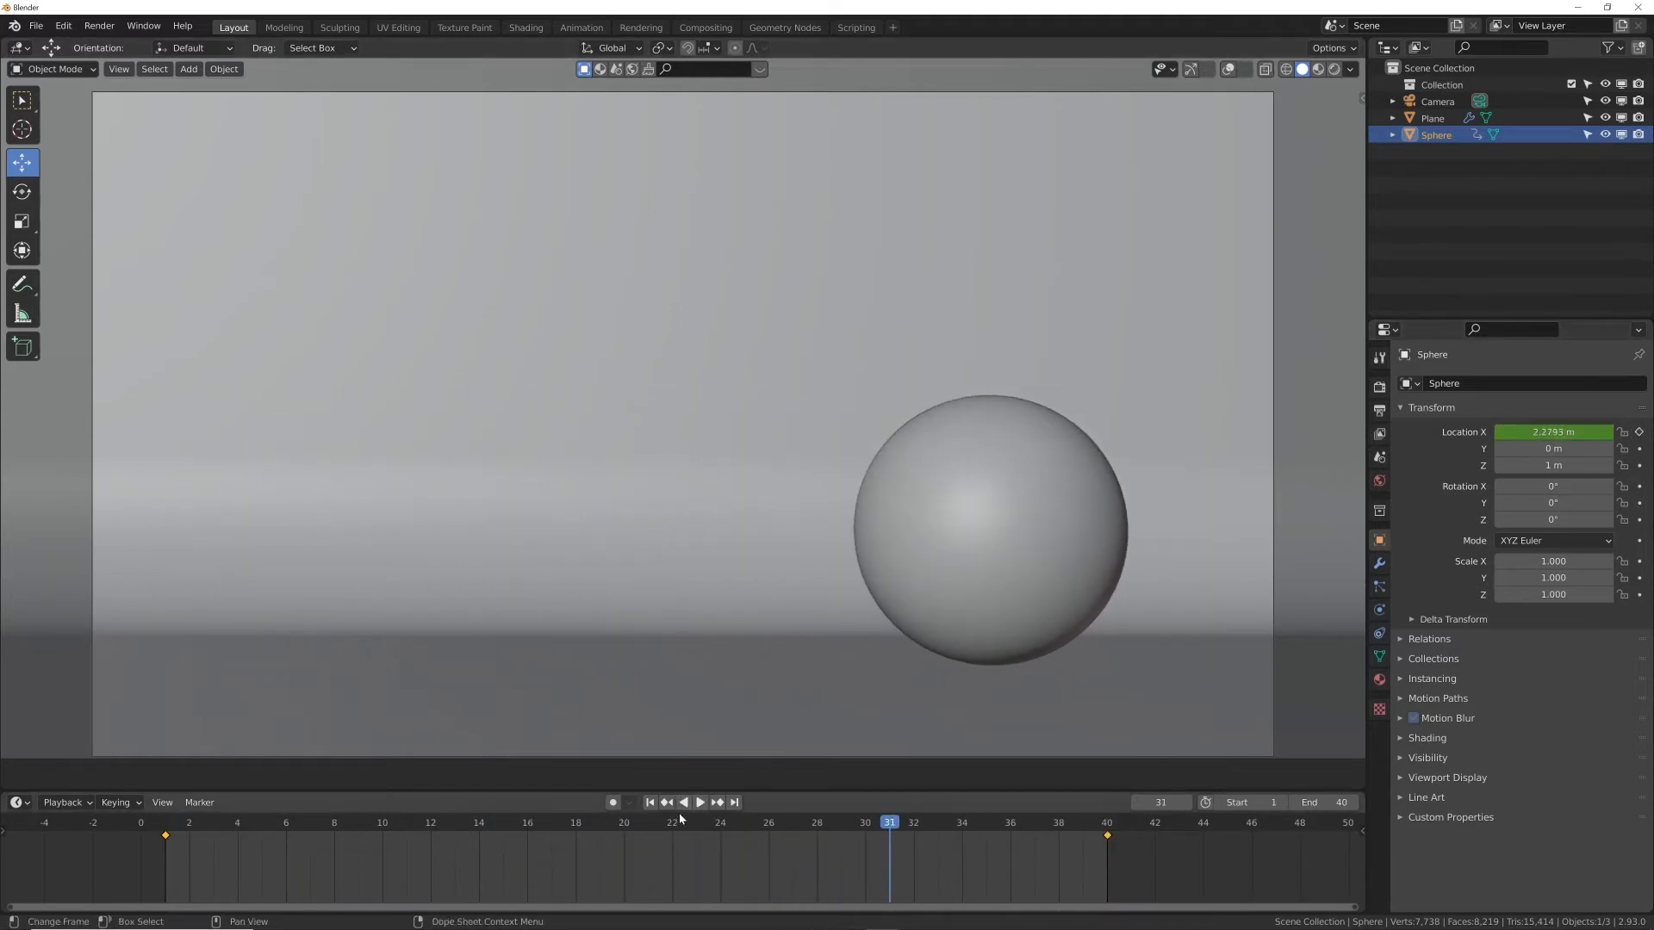
left_click(649, 802)
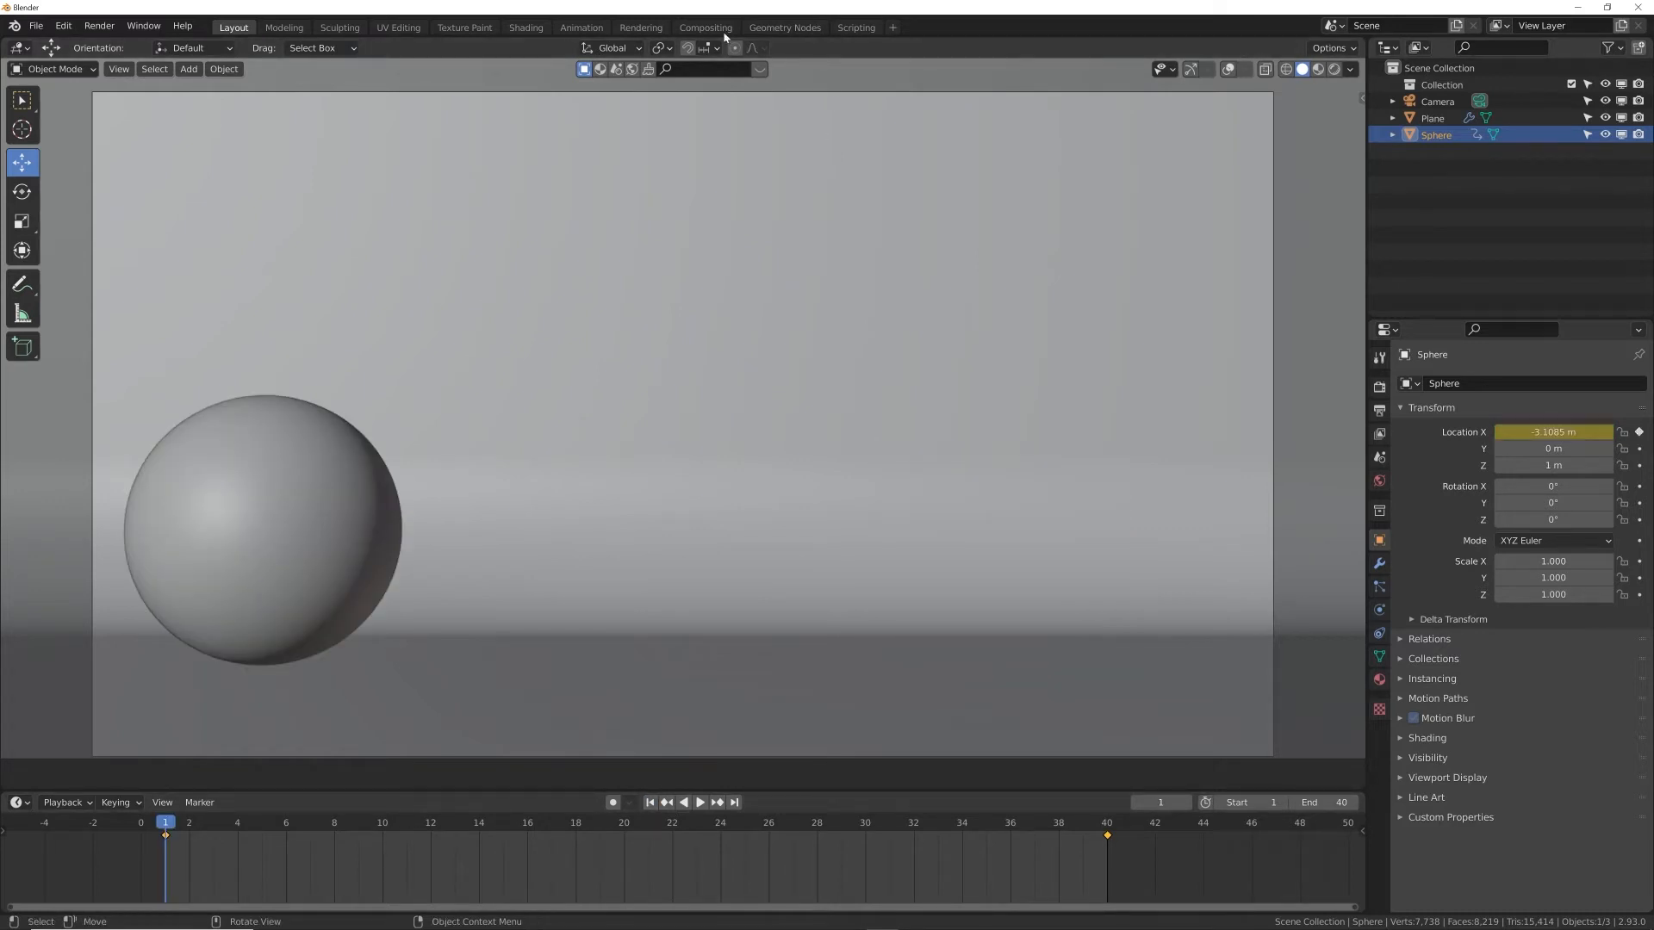
Switch to the Animation workspace and join the 3D viewport over the neighbouring Graph Editor area
left_click(581, 27)
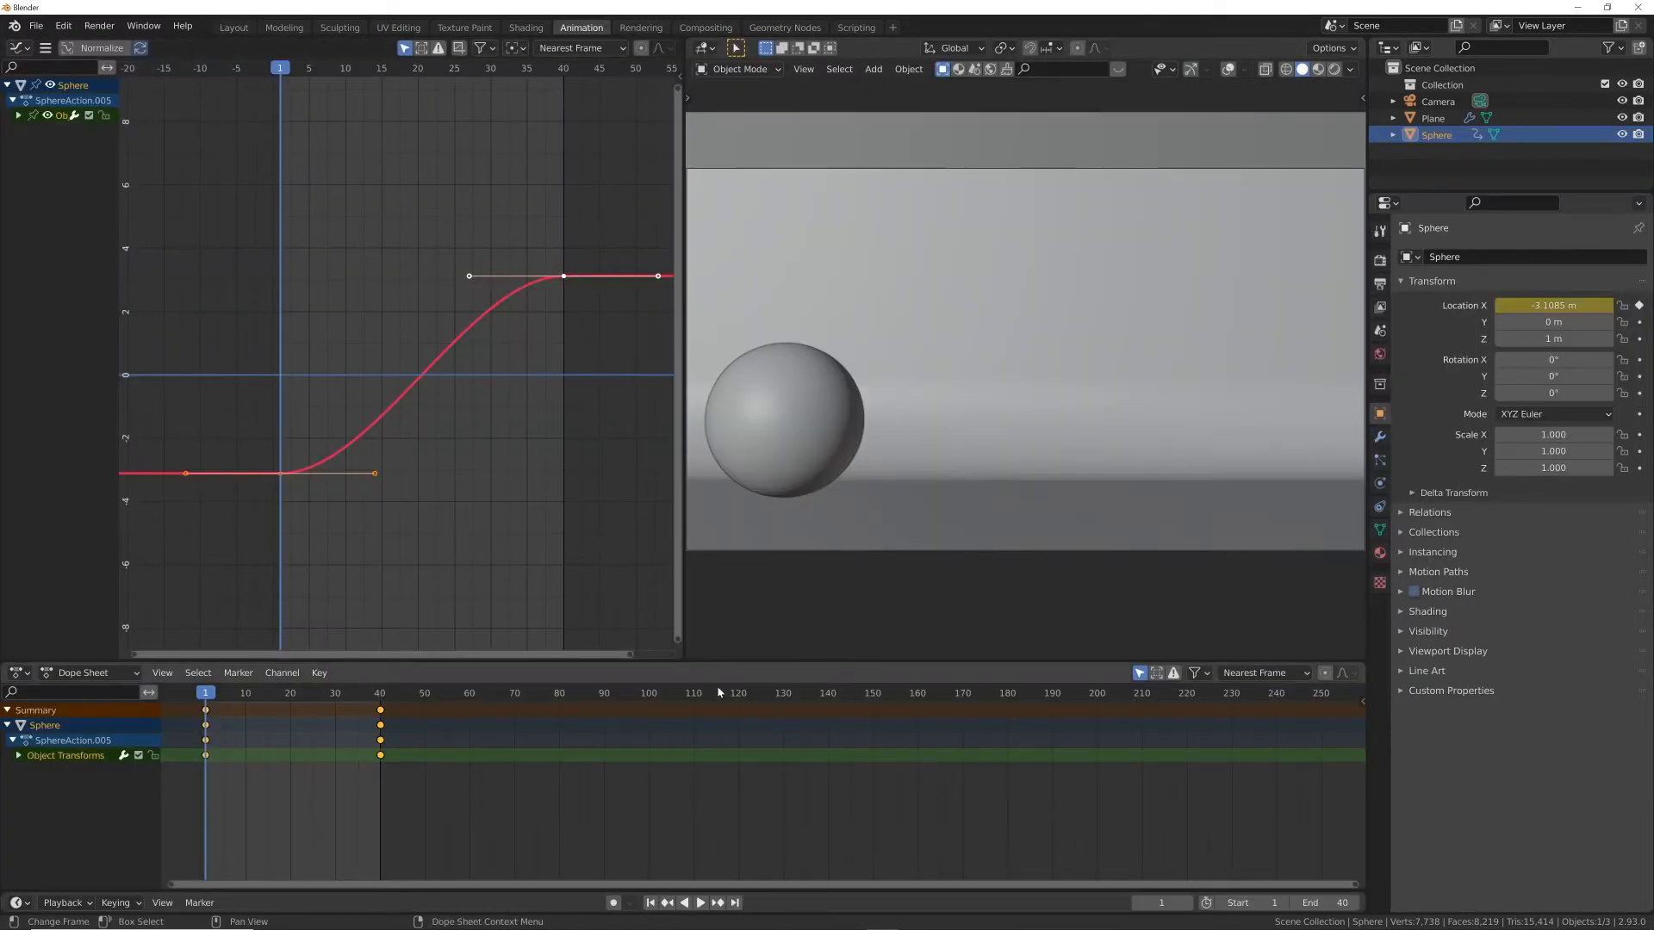
left_click_drag(686, 657, 461, 633)
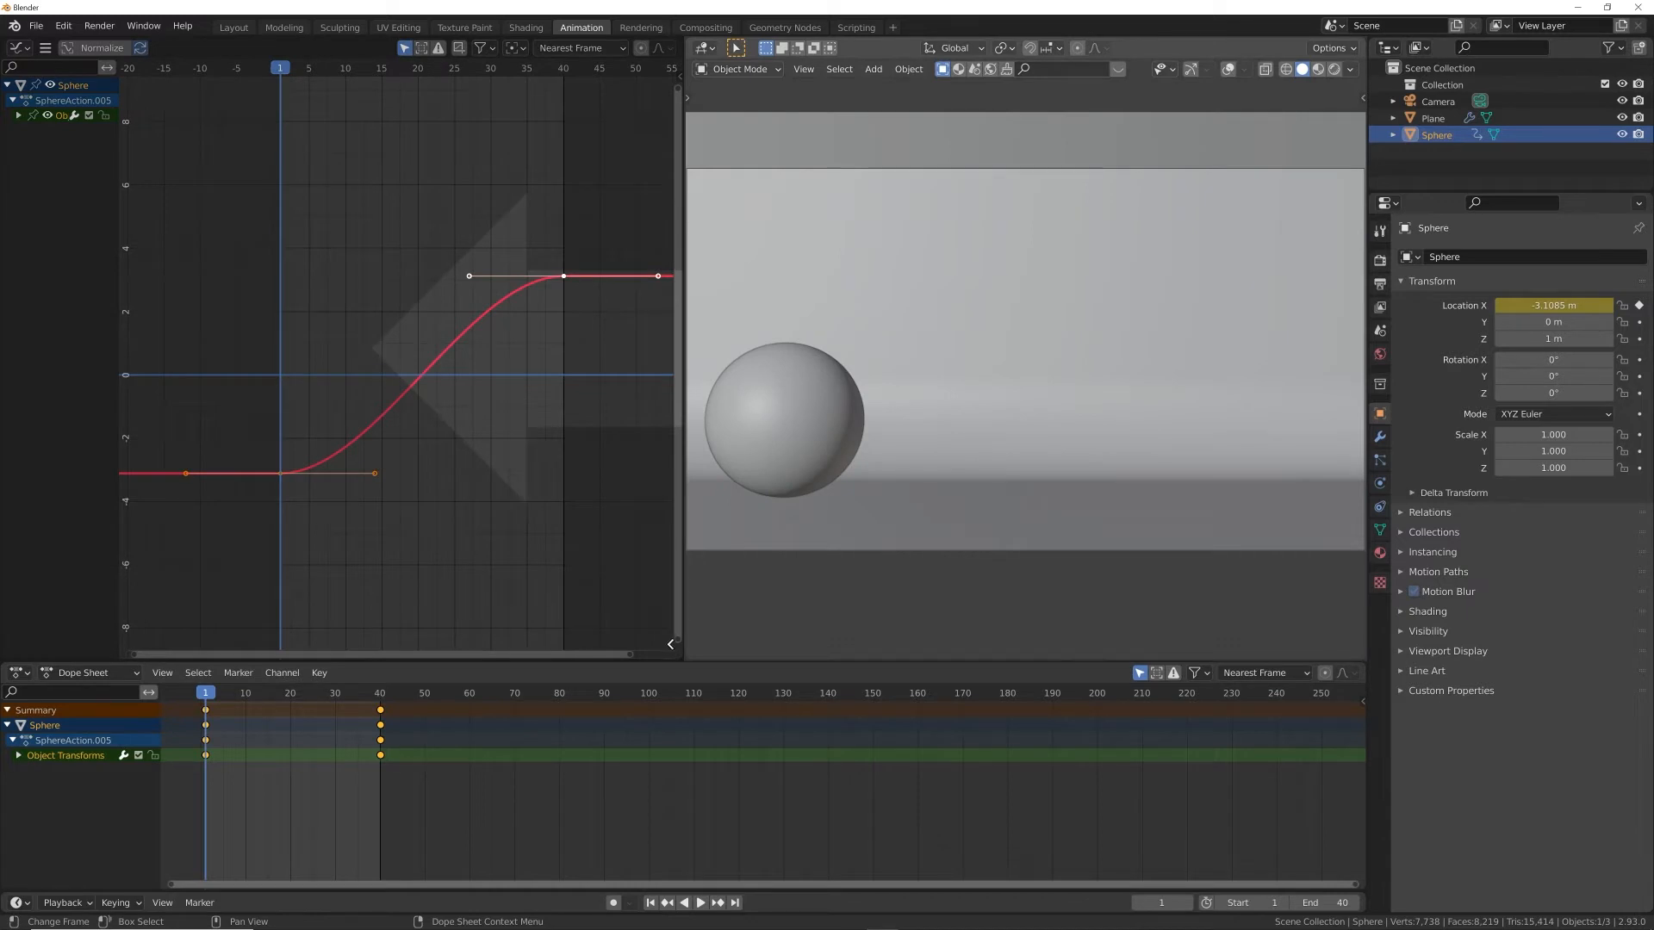
left_click_drag(671, 645, 685, 656)
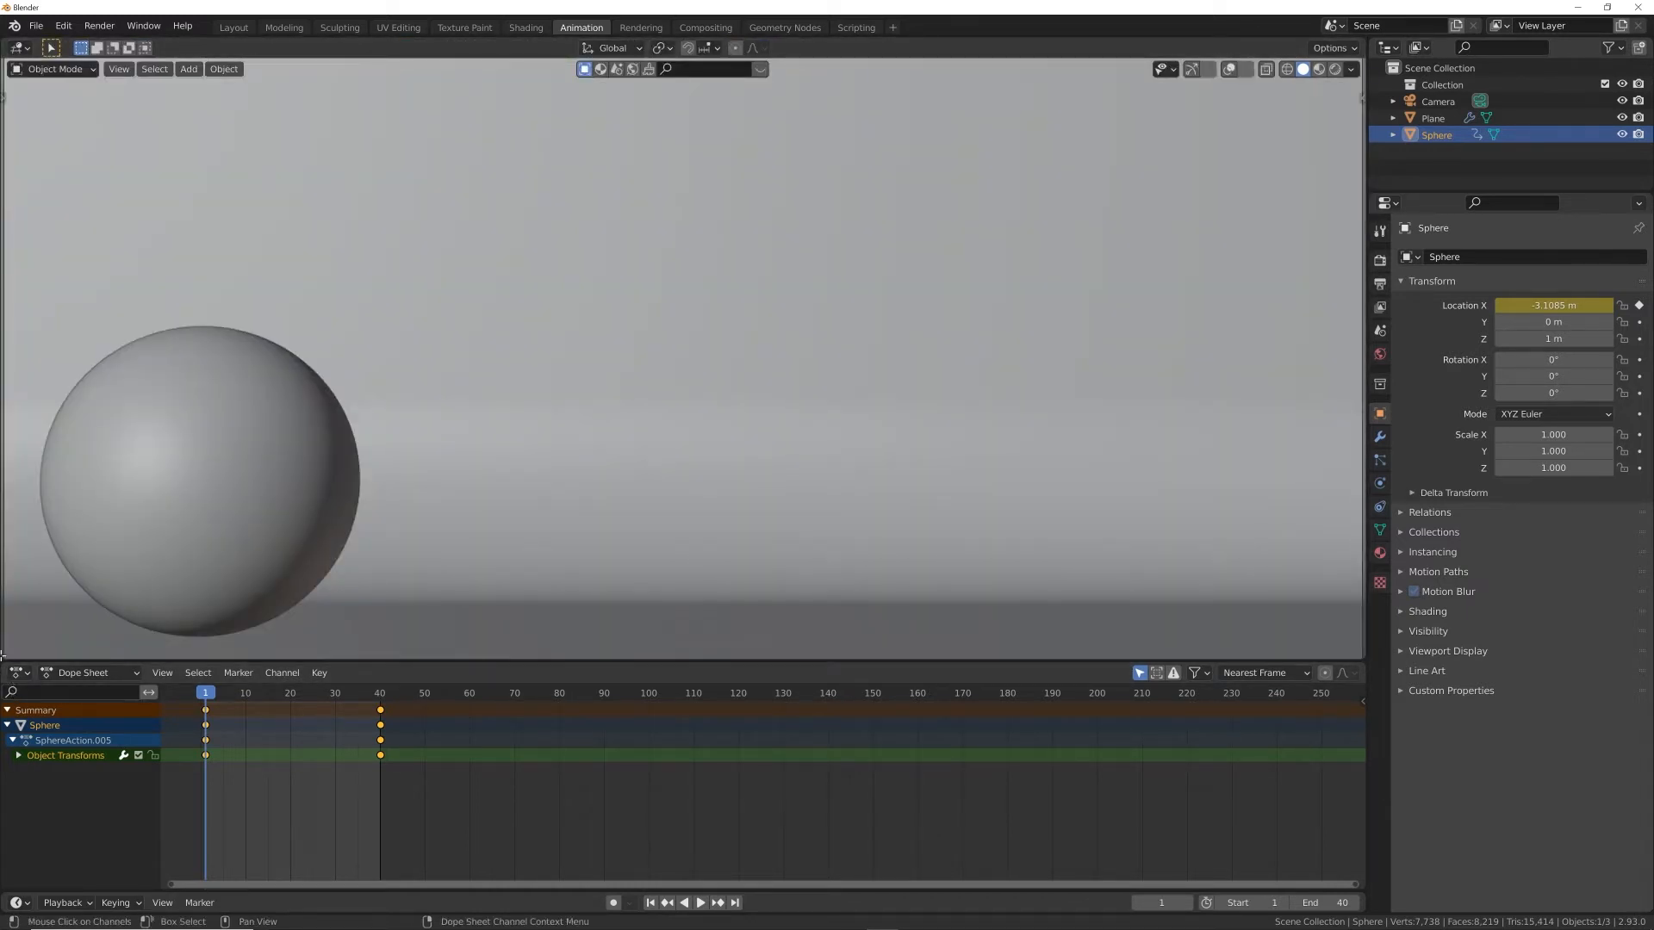
Split the 3D viewport vertically, turn the new left-hand area into a Graph Editor and widen it
left_click_drag(9, 672, 634, 636)
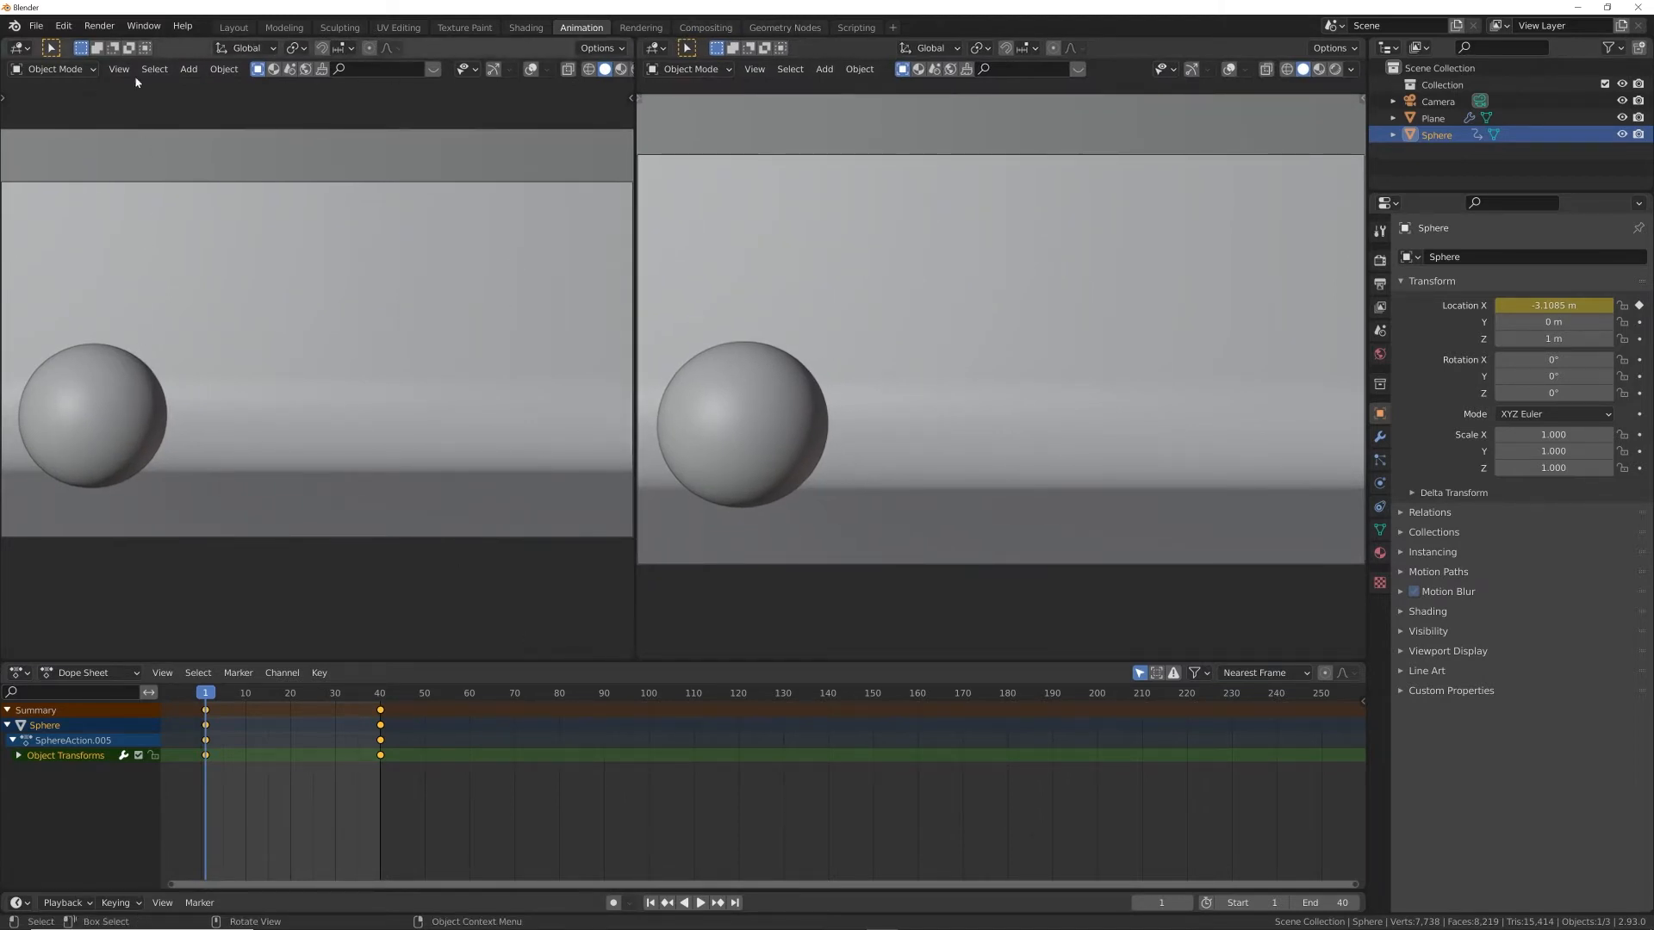
left_click(21, 48)
left_click(236, 130)
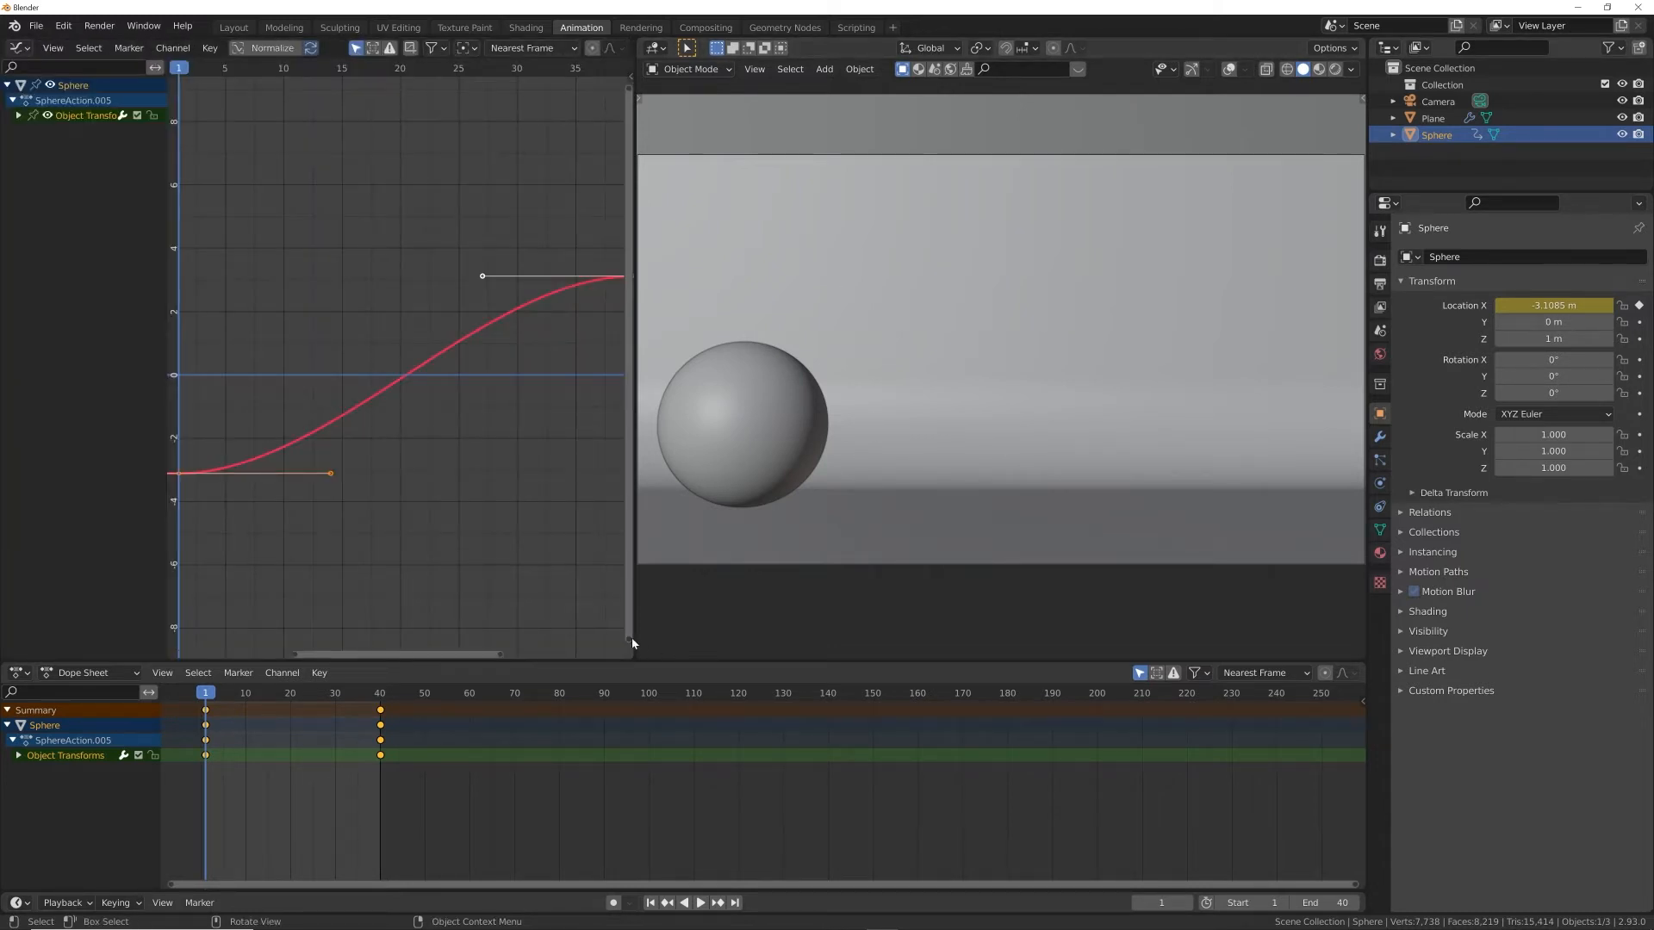
left_click_drag(634, 637, 713, 638)
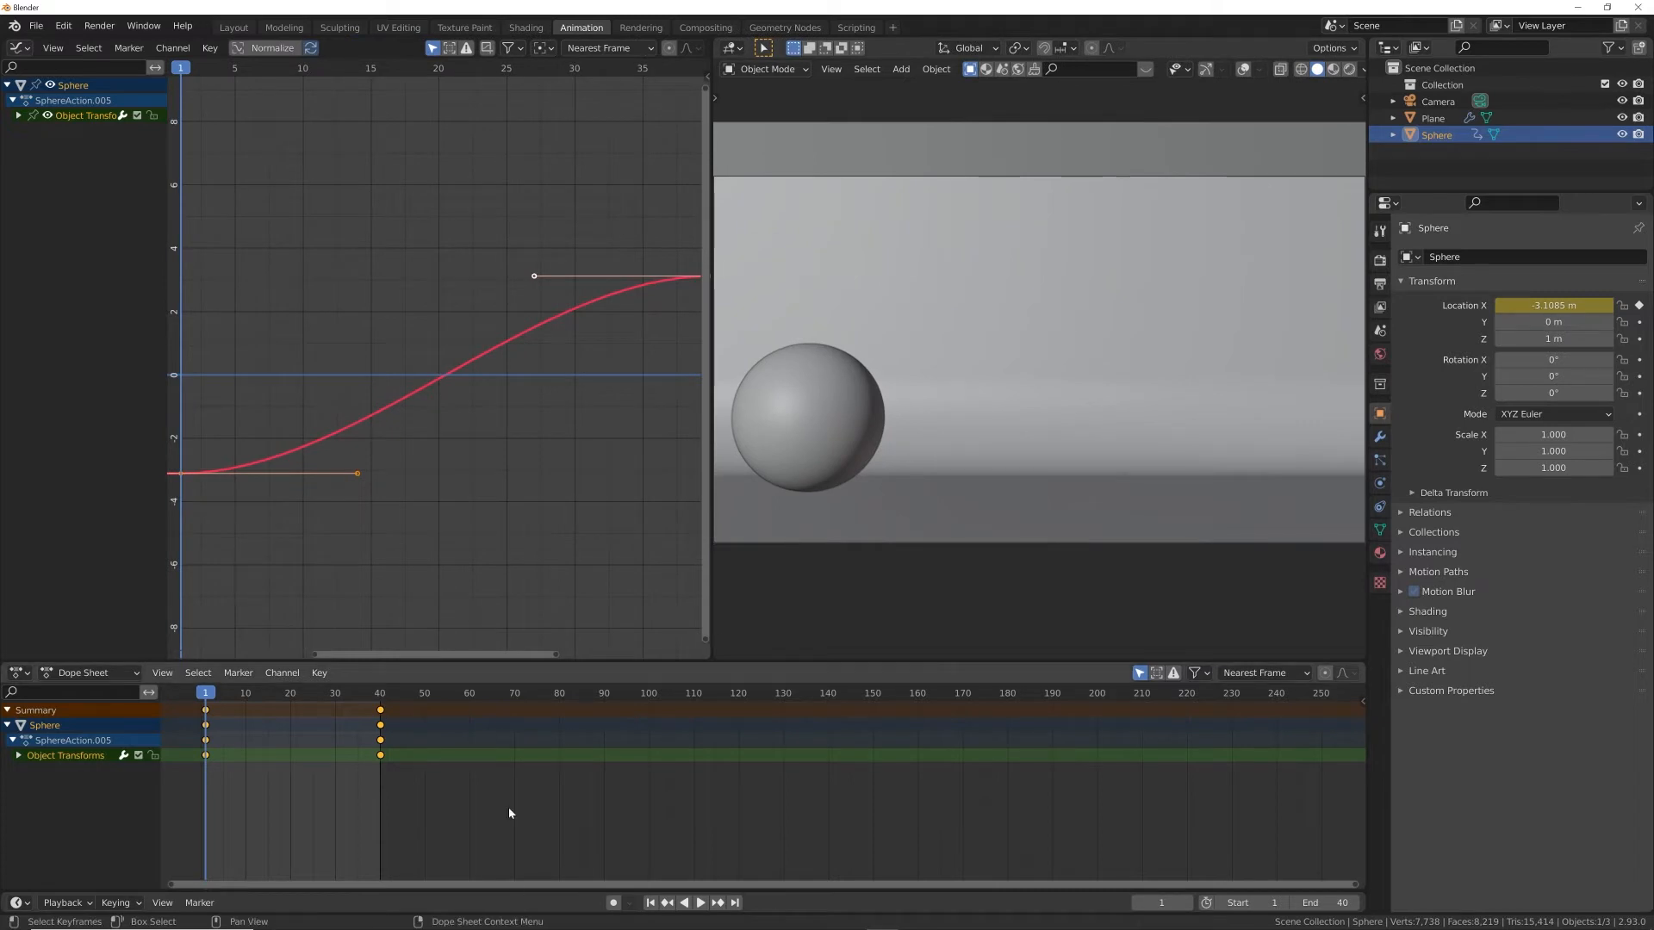
Fit frames 1 to 40 in the Dope Sheet and Graph Editor and examine the channels grouped under Object Transforms
middle_click_drag(412, 744, 778, 796)
scroll(927, 773, "up", 4)
scroll(927, 777, "up", 4)
scroll(927, 777, "down", 1)
scroll(439, 362, "up", 1)
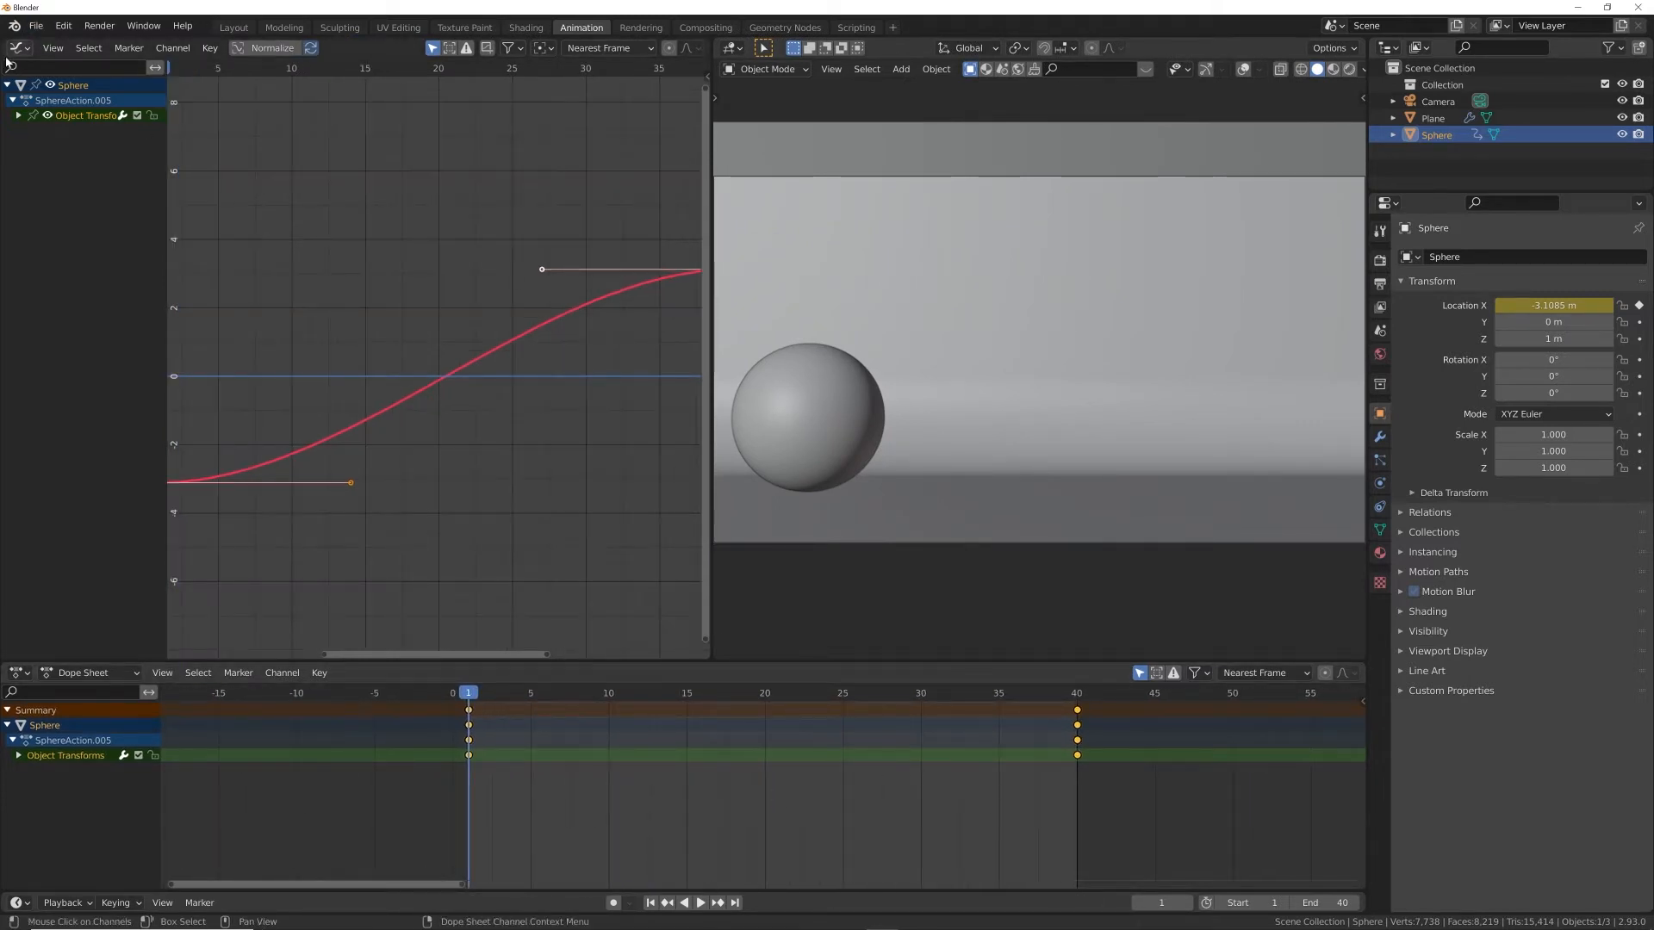
left_click(19, 116)
left_click(18, 115)
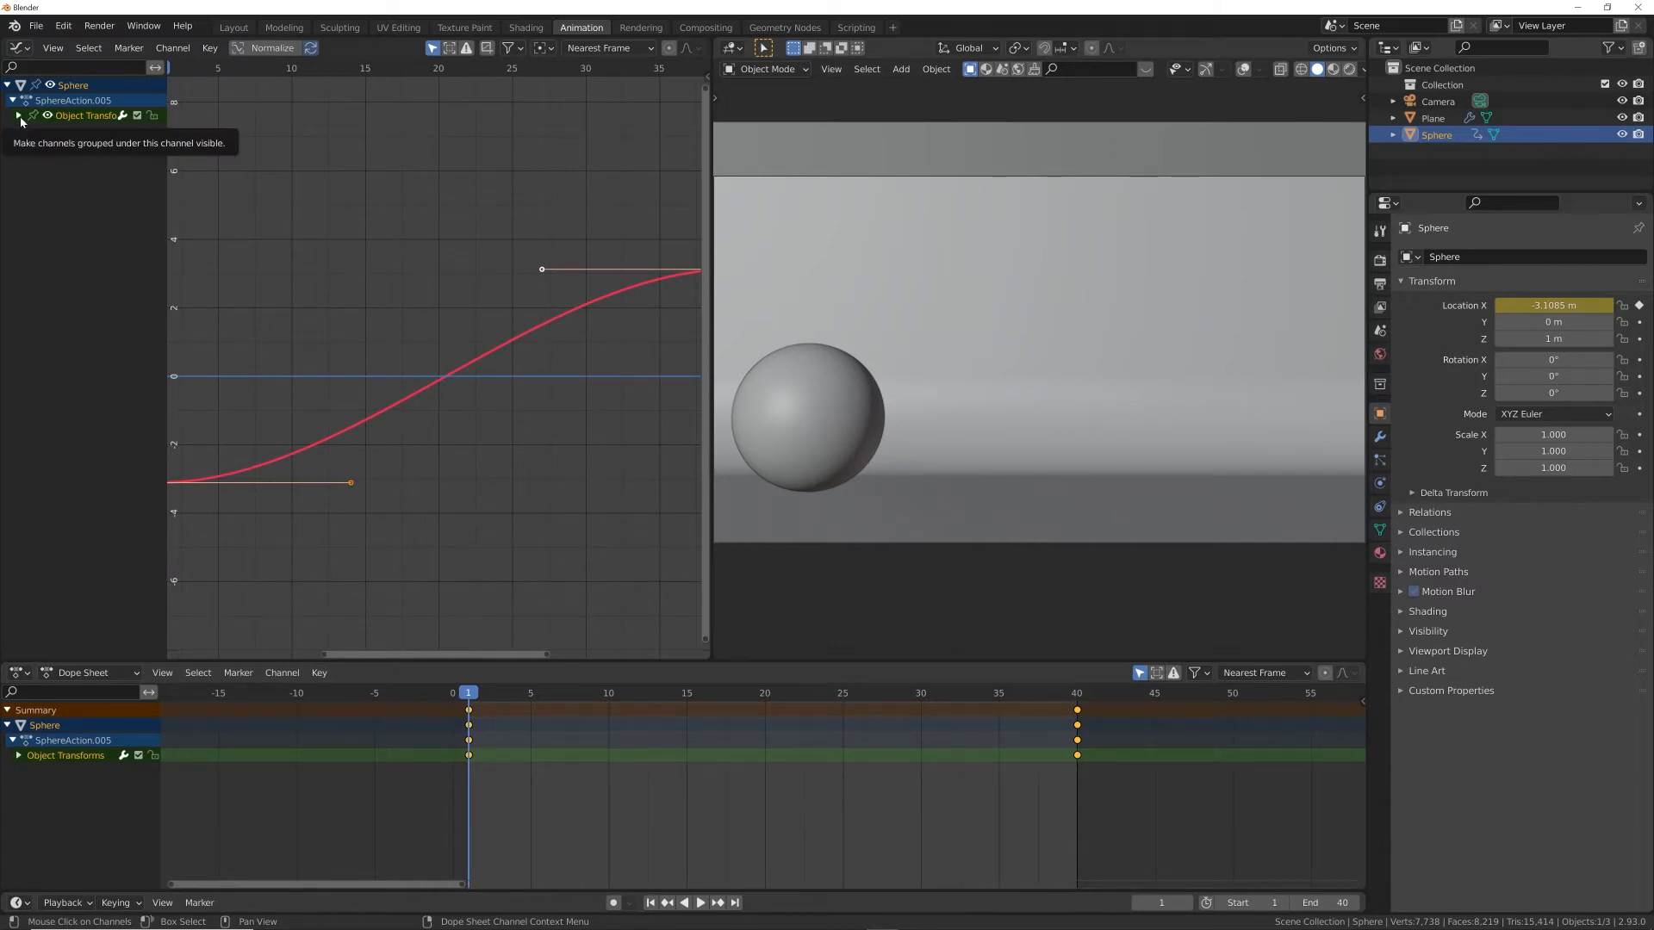
left_click(19, 115)
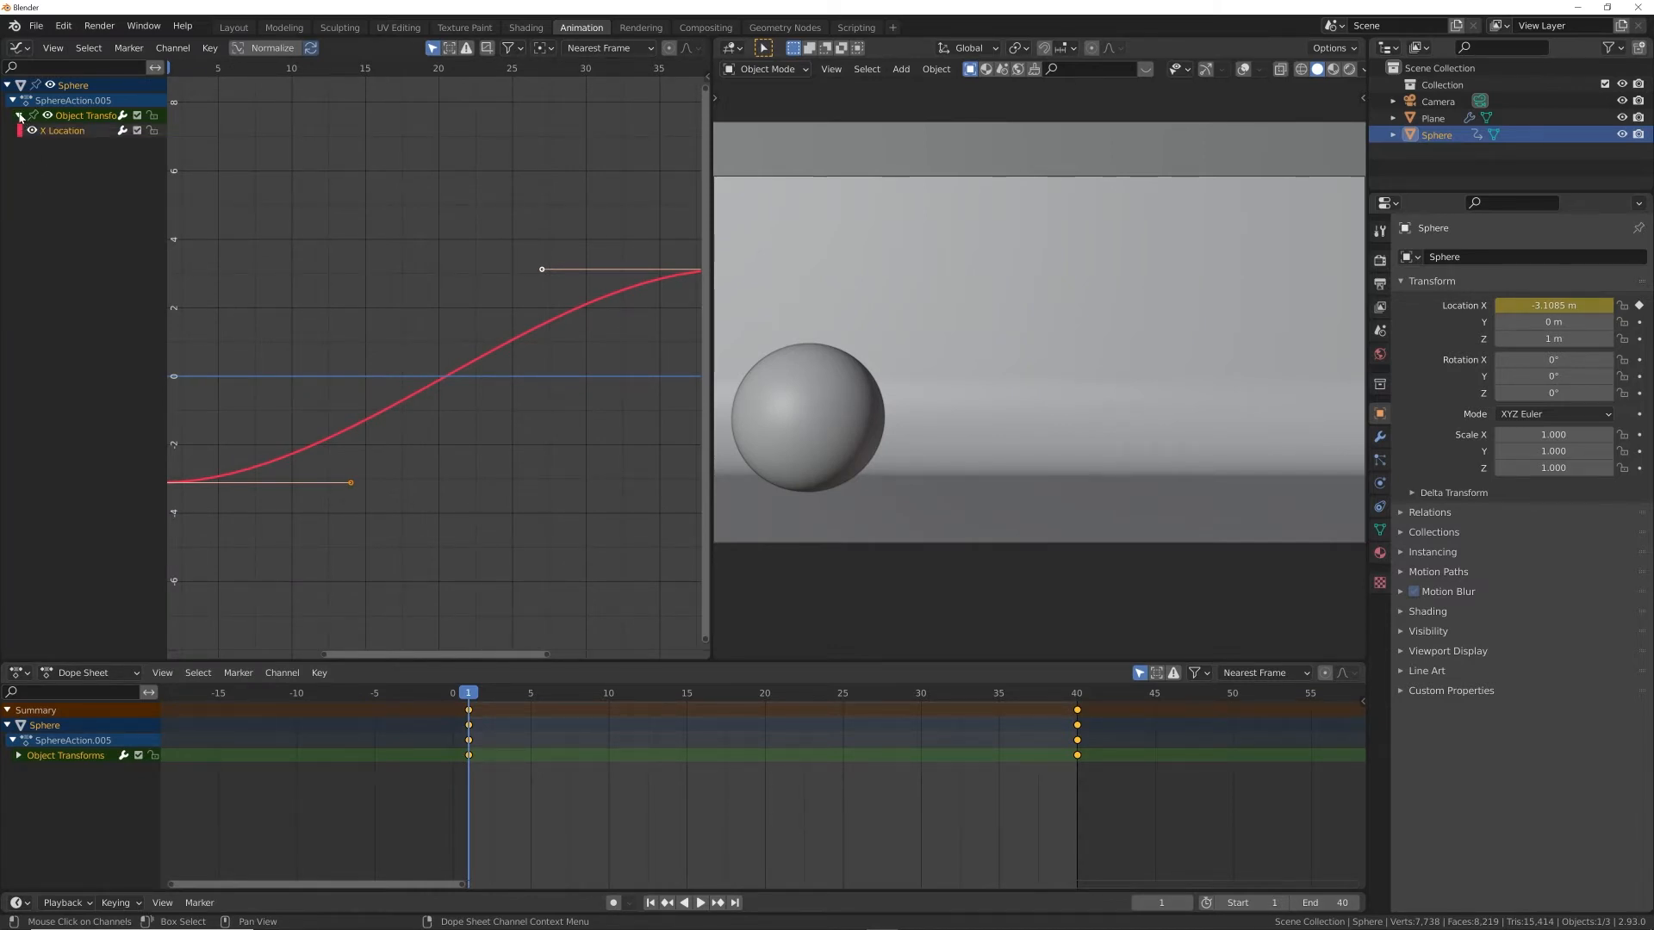
left_click(19, 115)
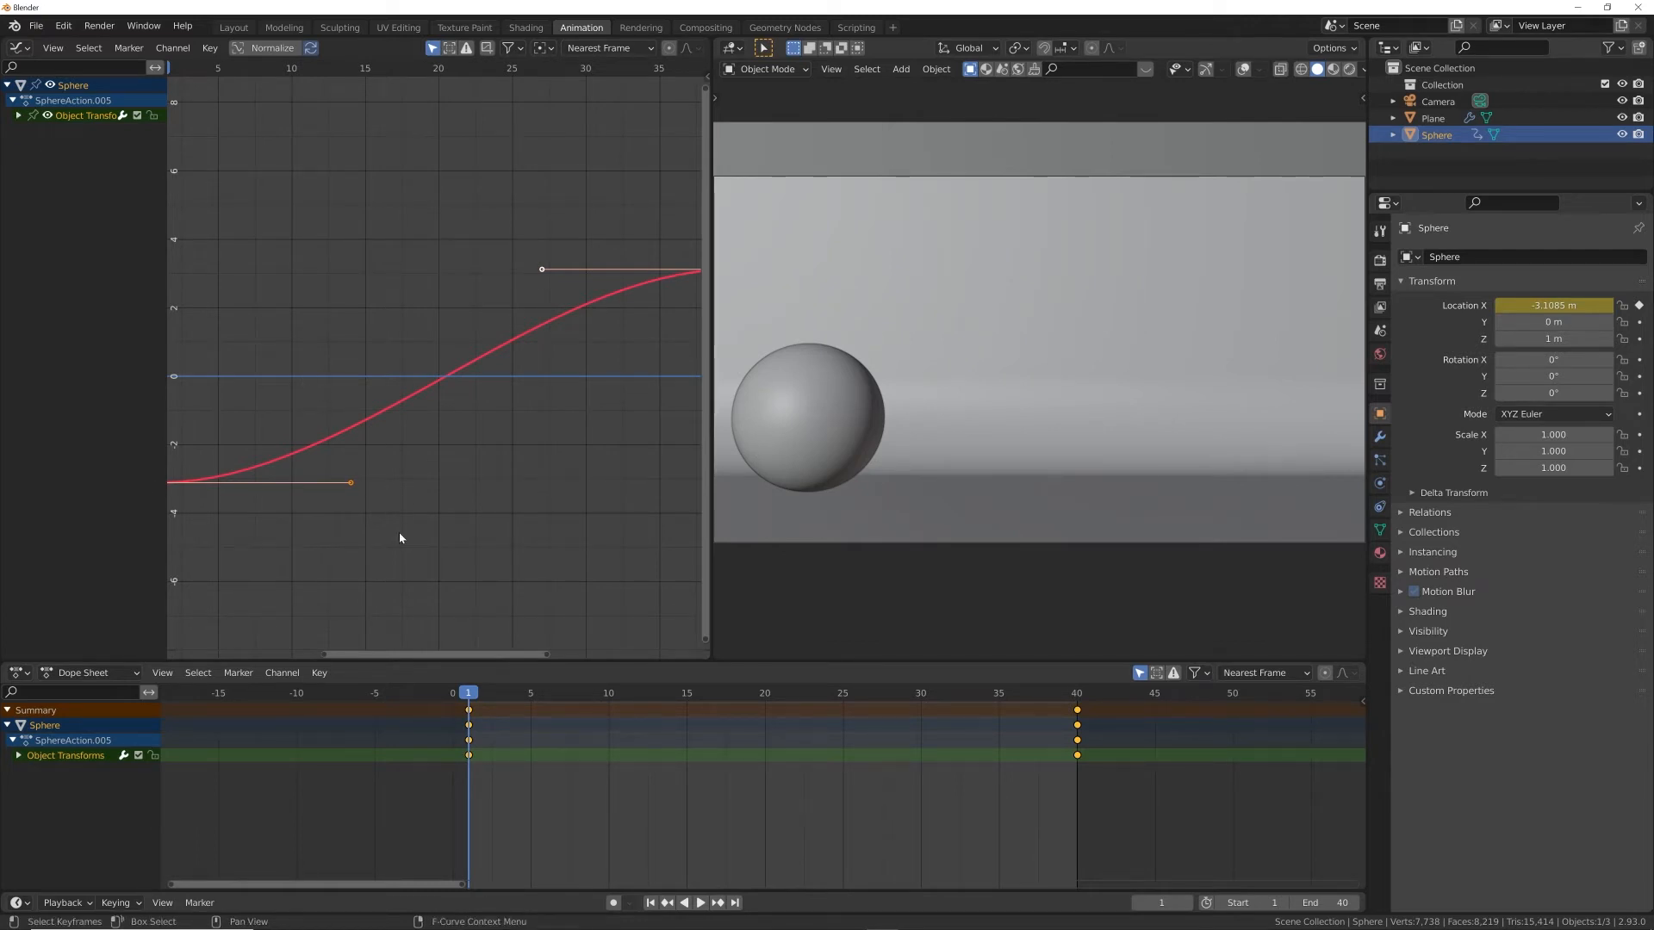
left_click_drag(322, 653, 219, 652)
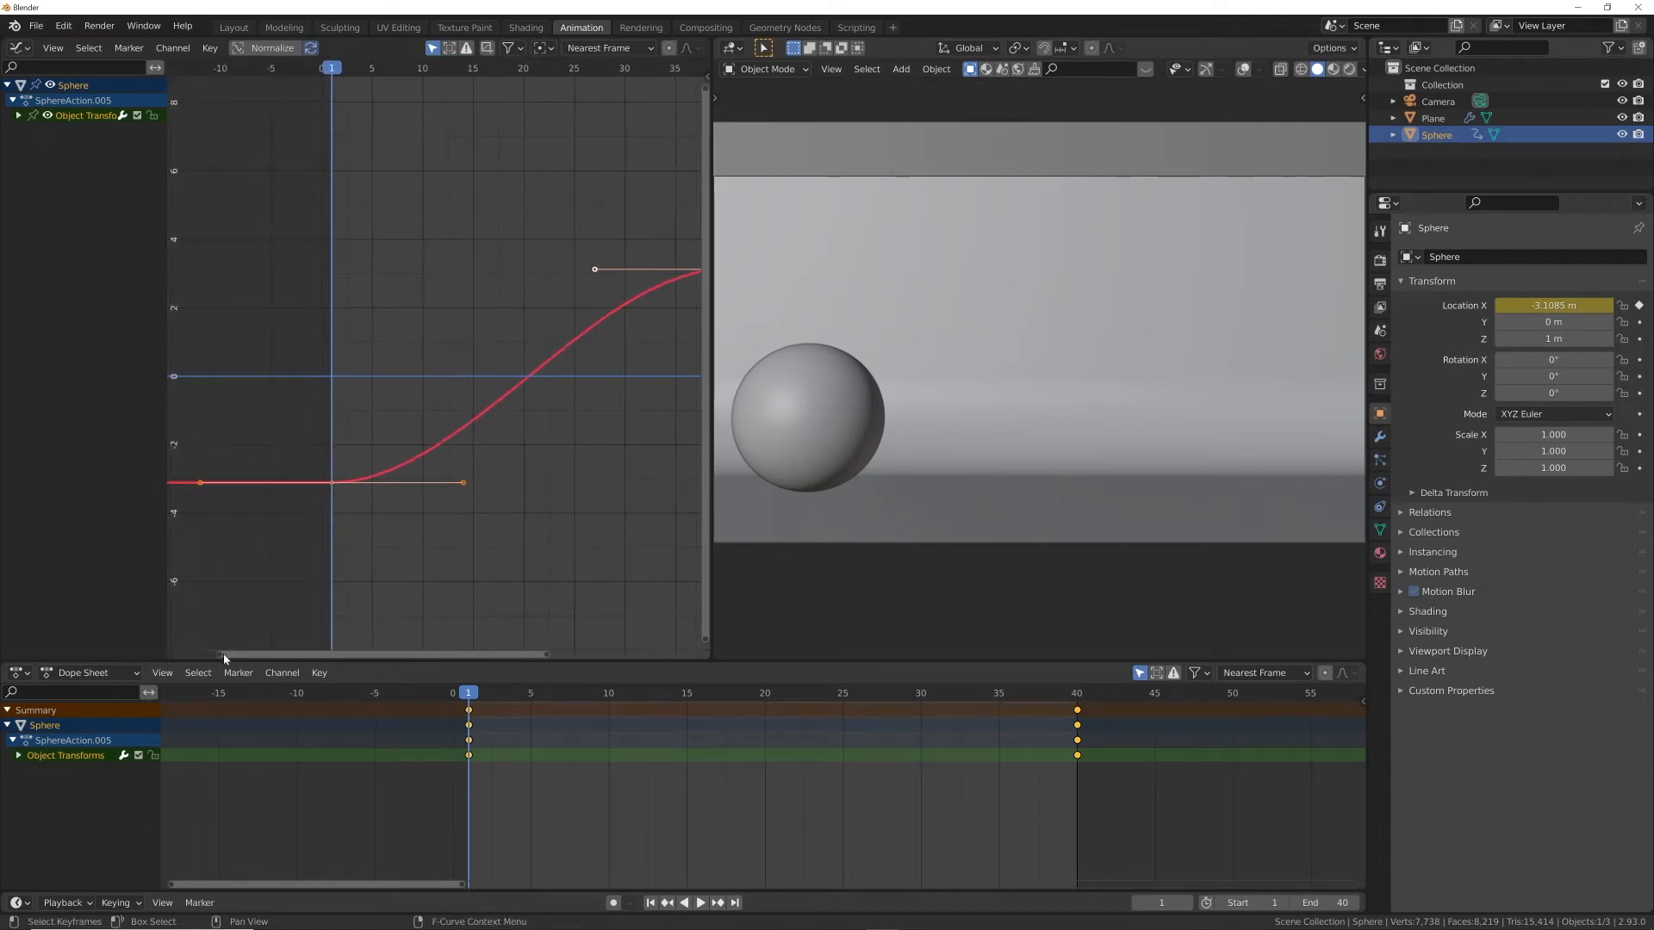
left_click_drag(546, 655, 663, 654)
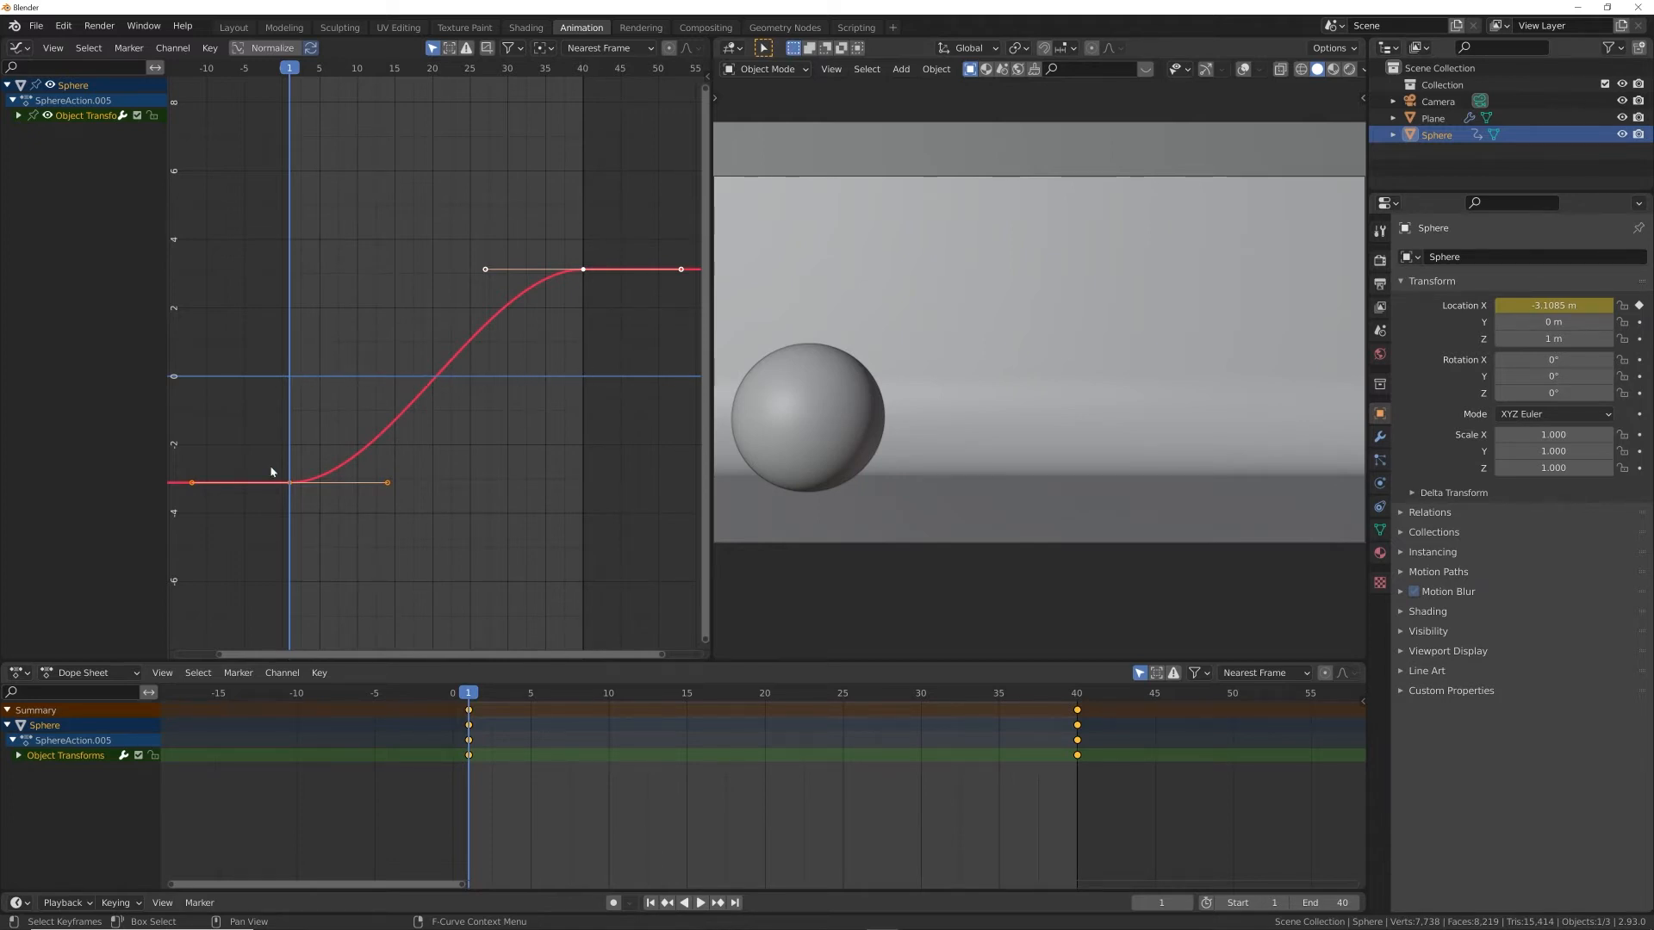
Play the sphere's motion alongside its curve in the Graph Editor, stop it and return to frame 1
key("space")
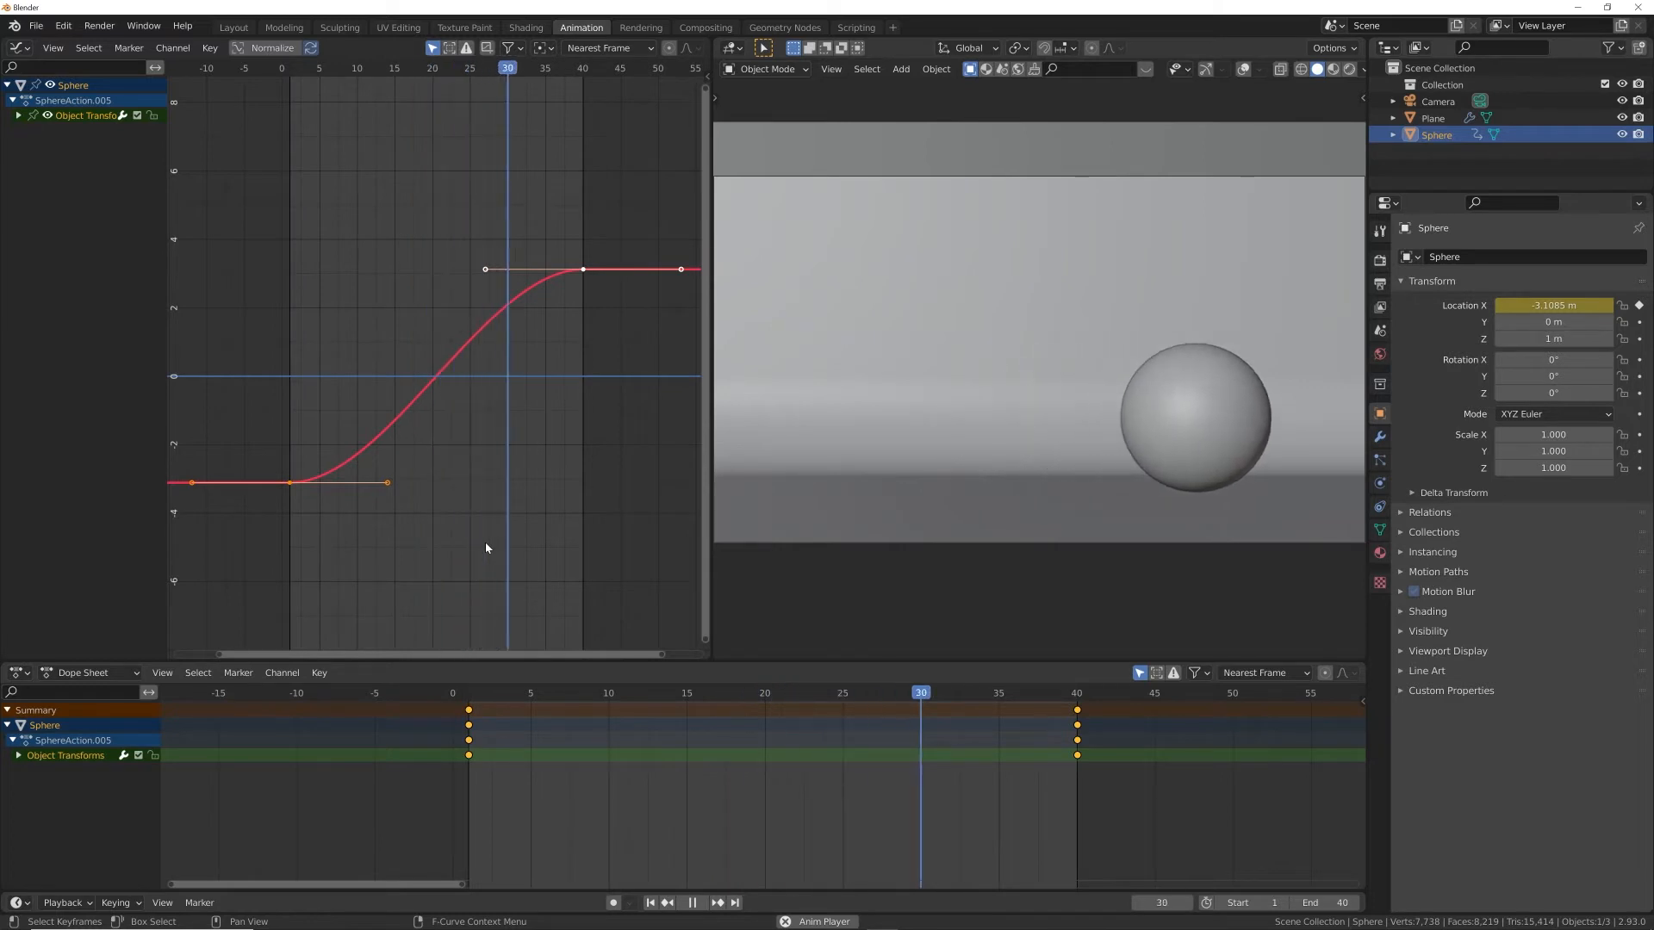
key("space")
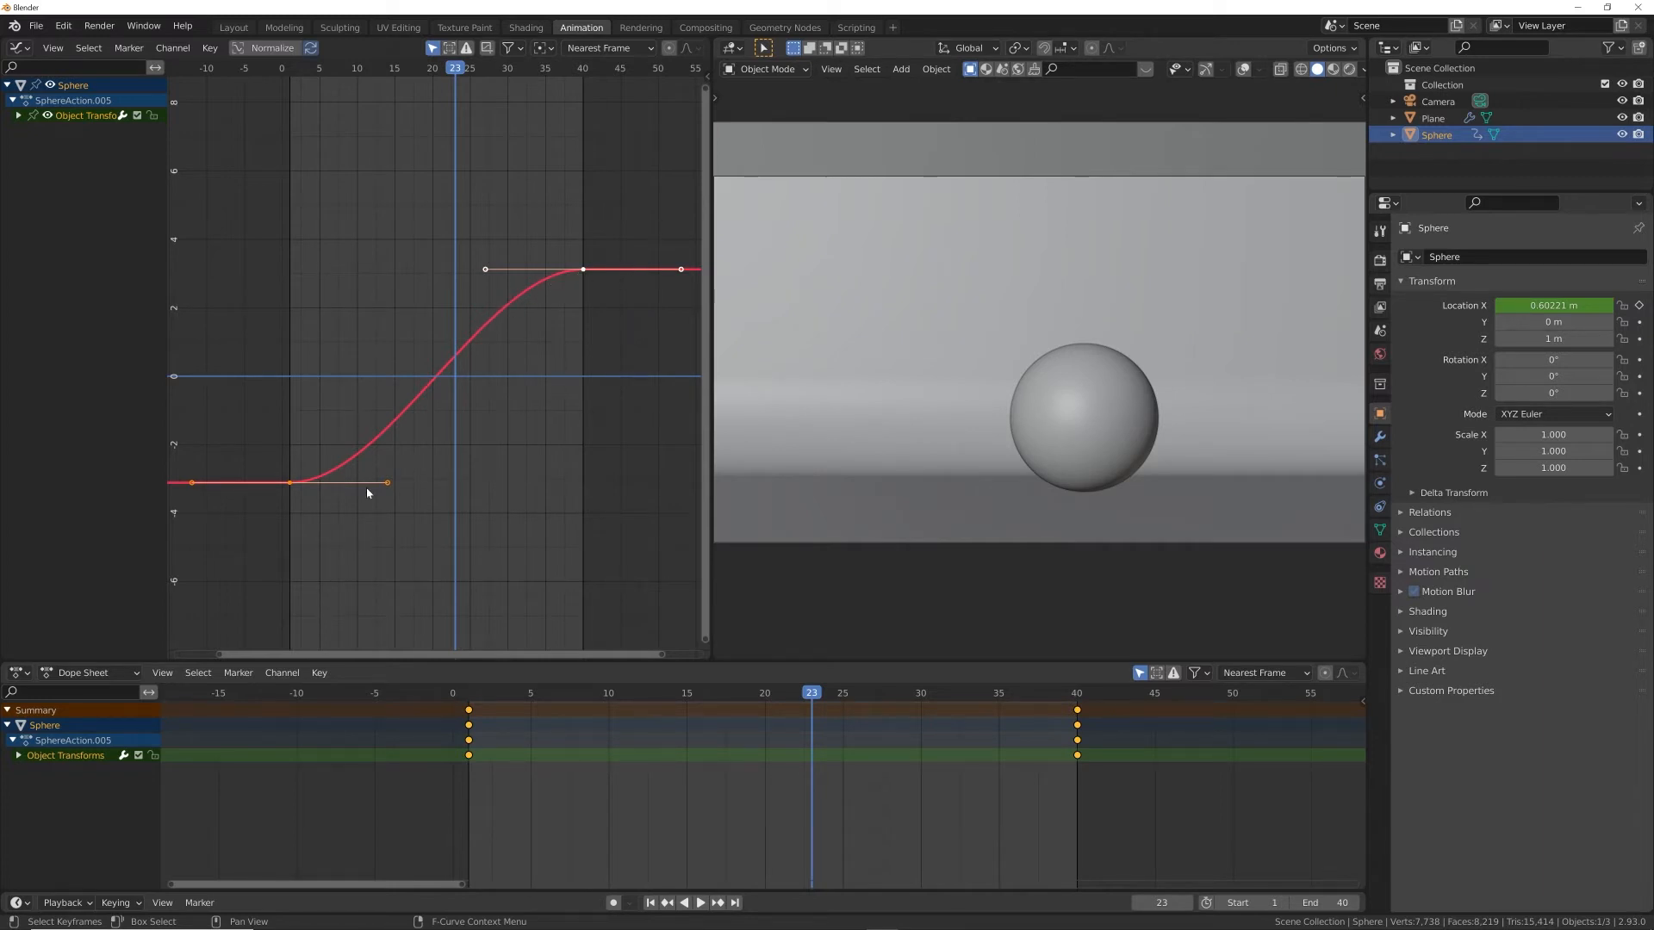
left_click(650, 902)
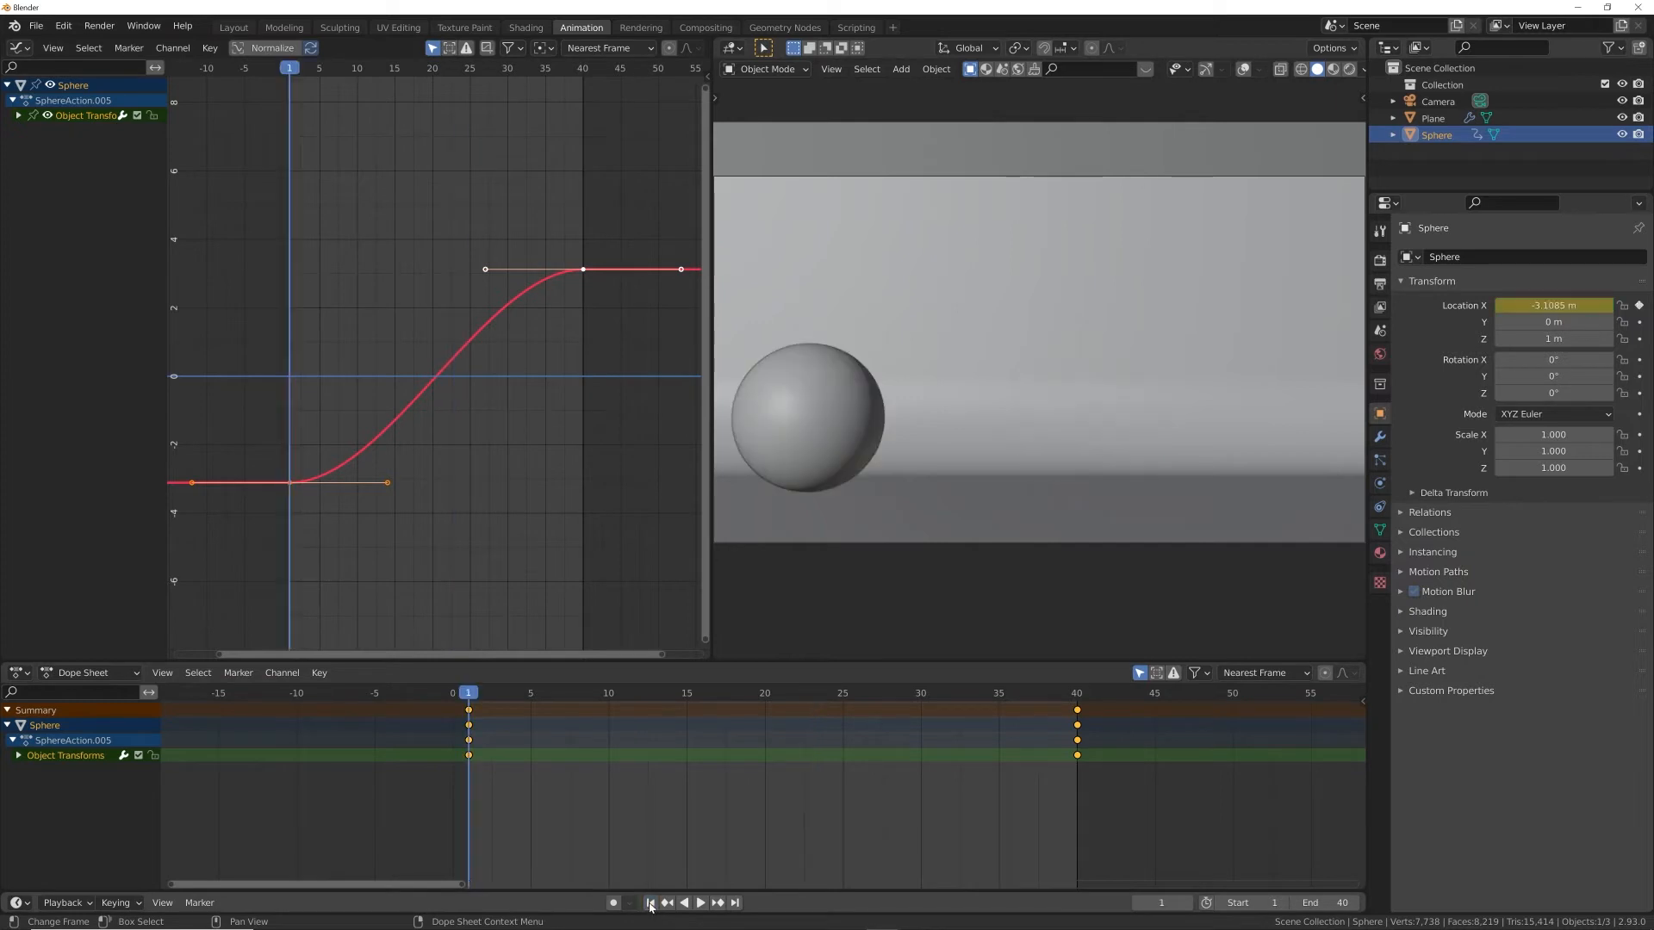
Stretch the right handle of the frame 1 keyframe to about frame 40 and play back the sphere's motion
left_click(388, 483)
left_click_drag(389, 485, 584, 480)
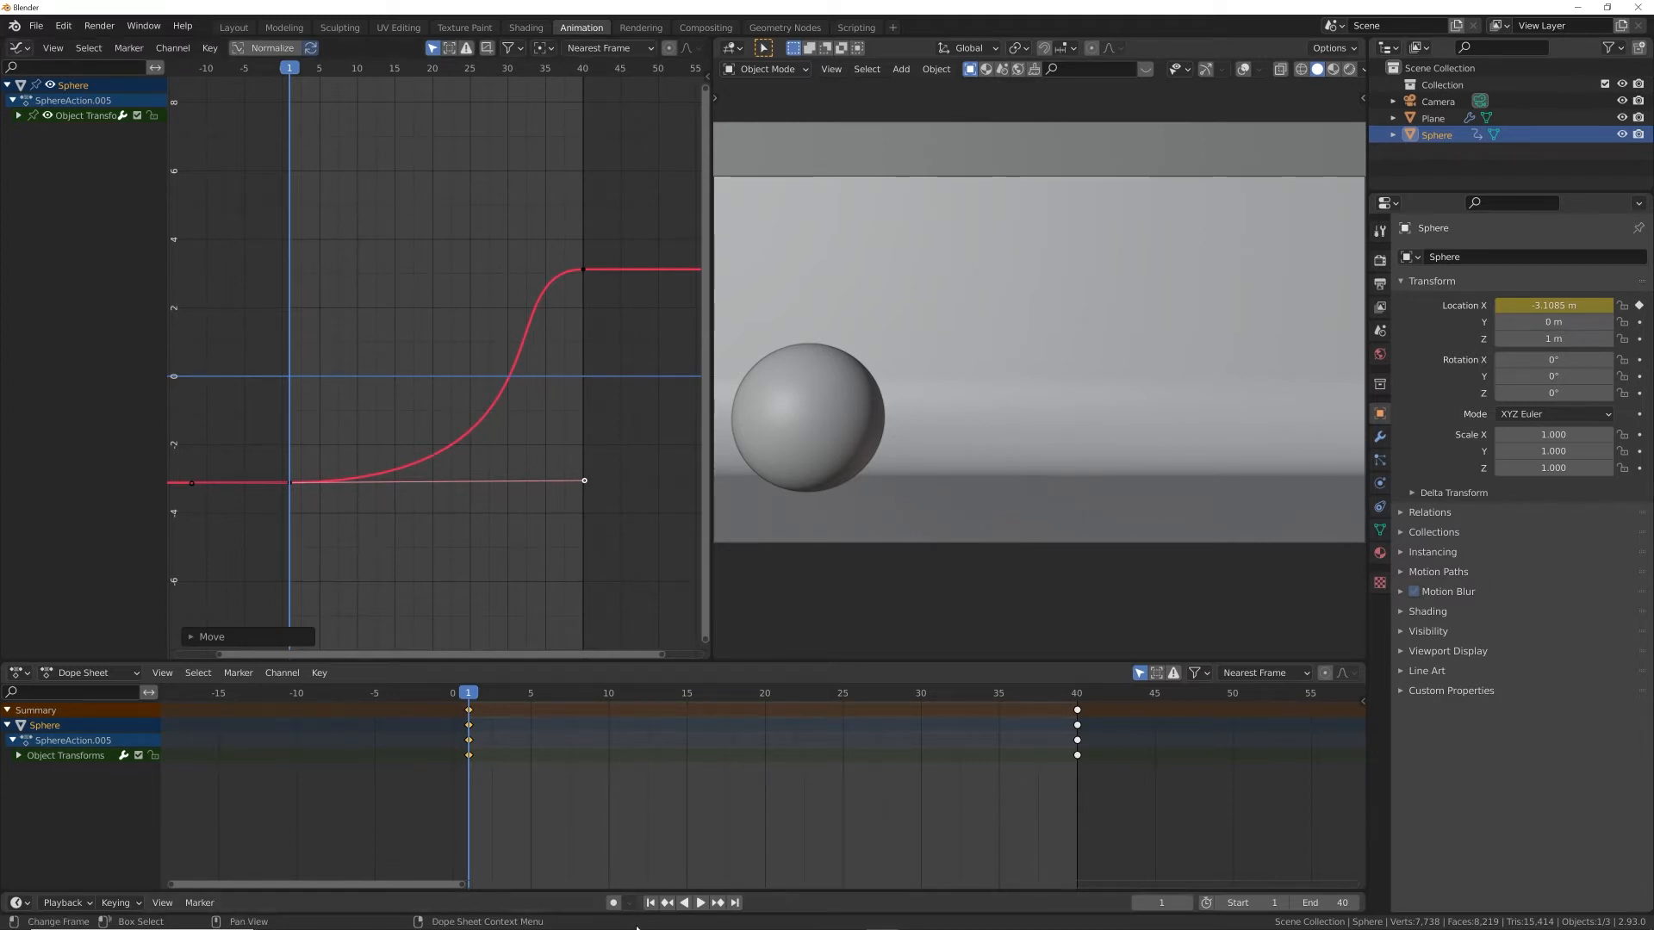
left_click(699, 903)
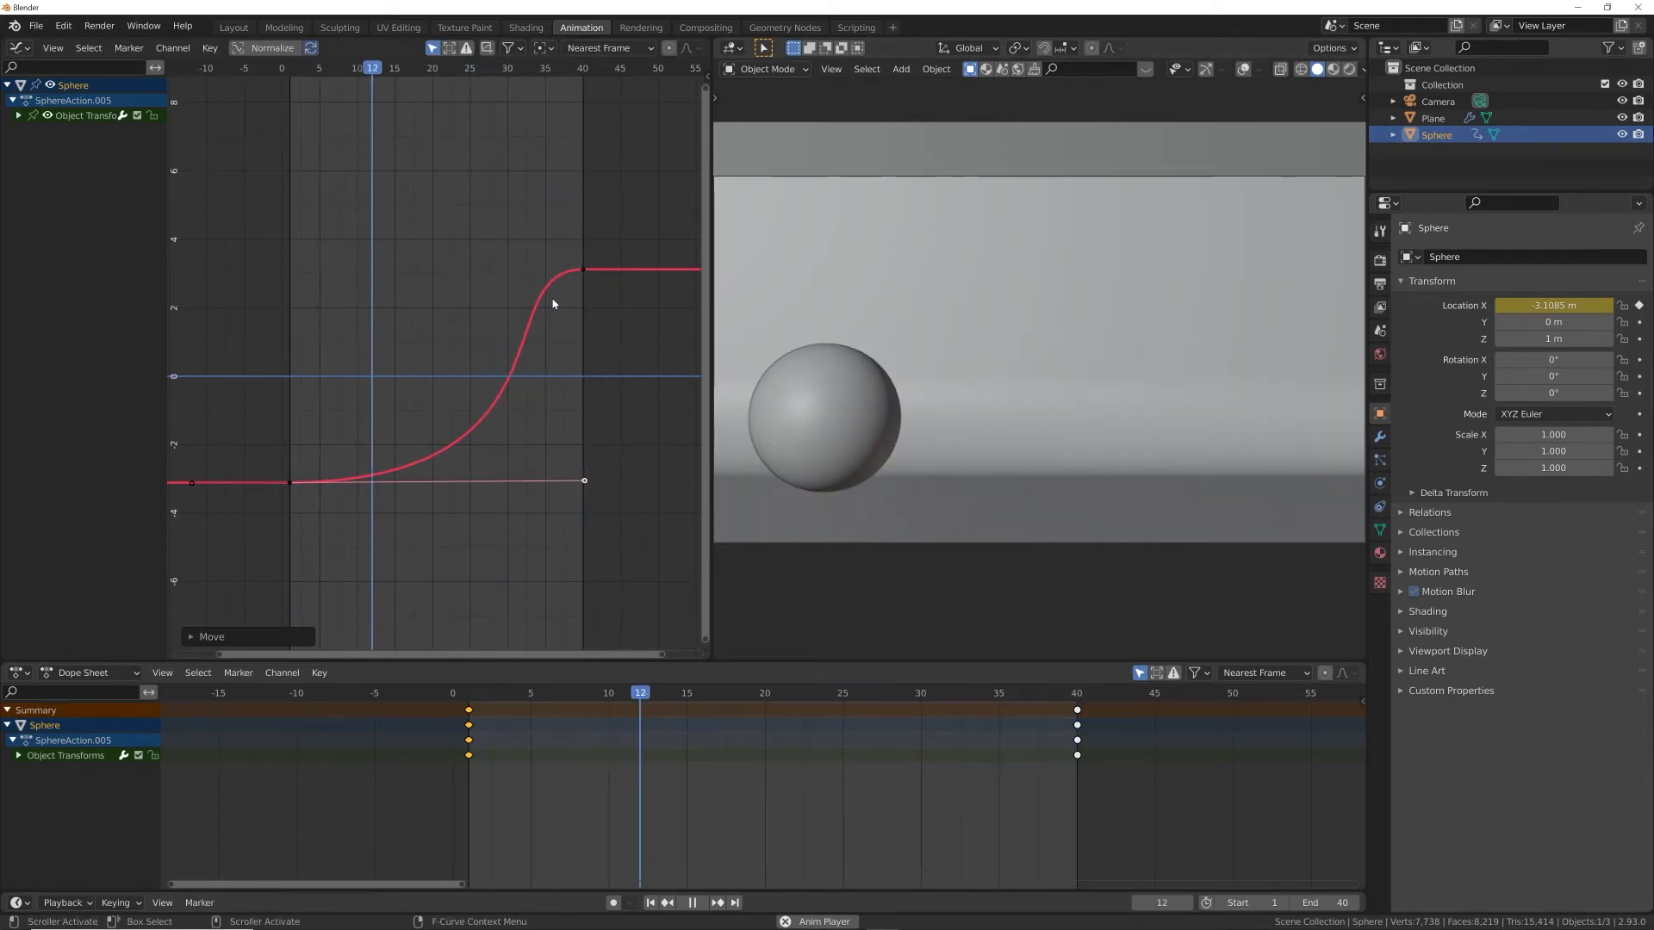
key("space")
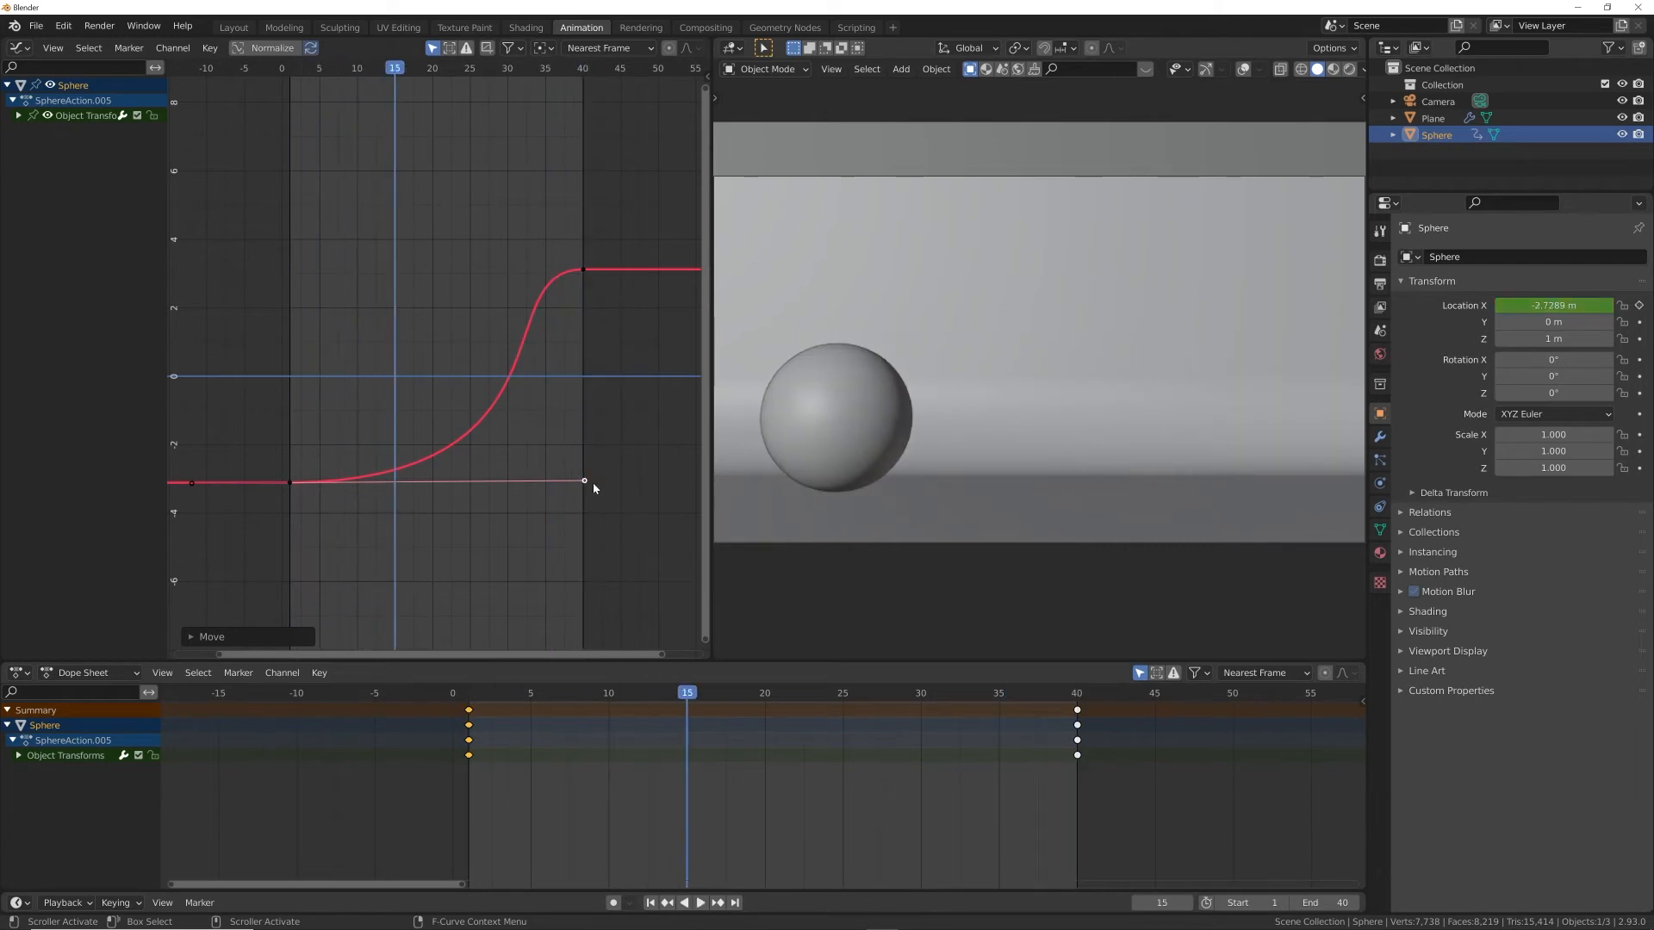
Stretch the left handle of the frame 40 keyframe back to about frame 6 and play the animation from frame 1
left_click(584, 269)
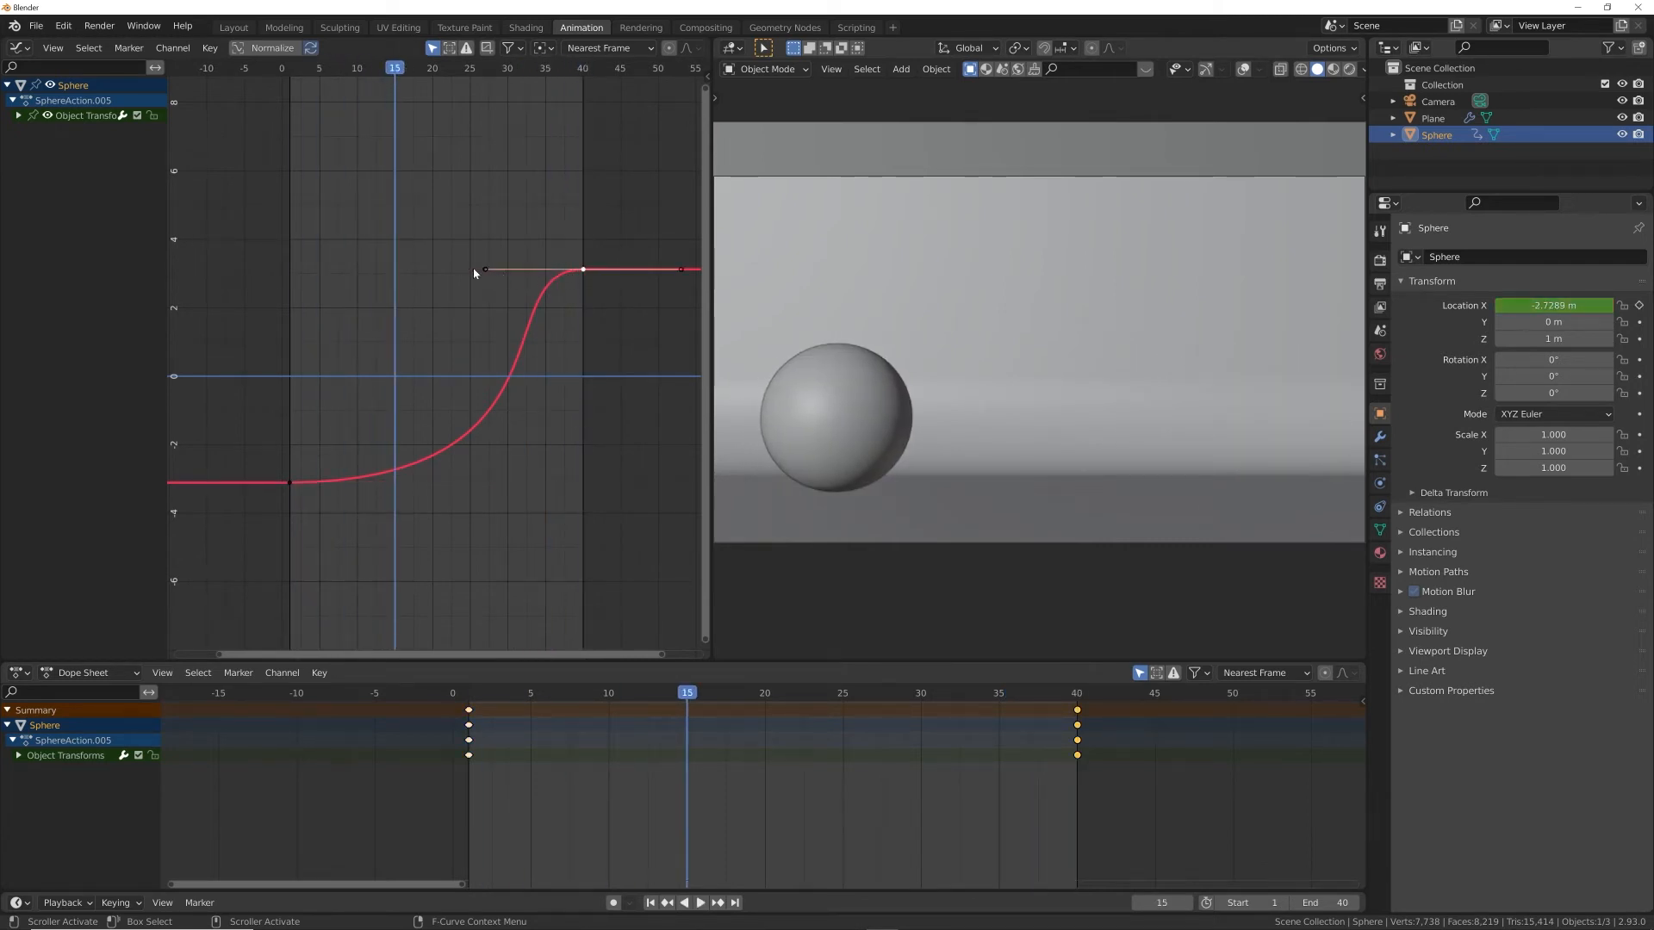
left_click_drag(487, 272, 324, 271)
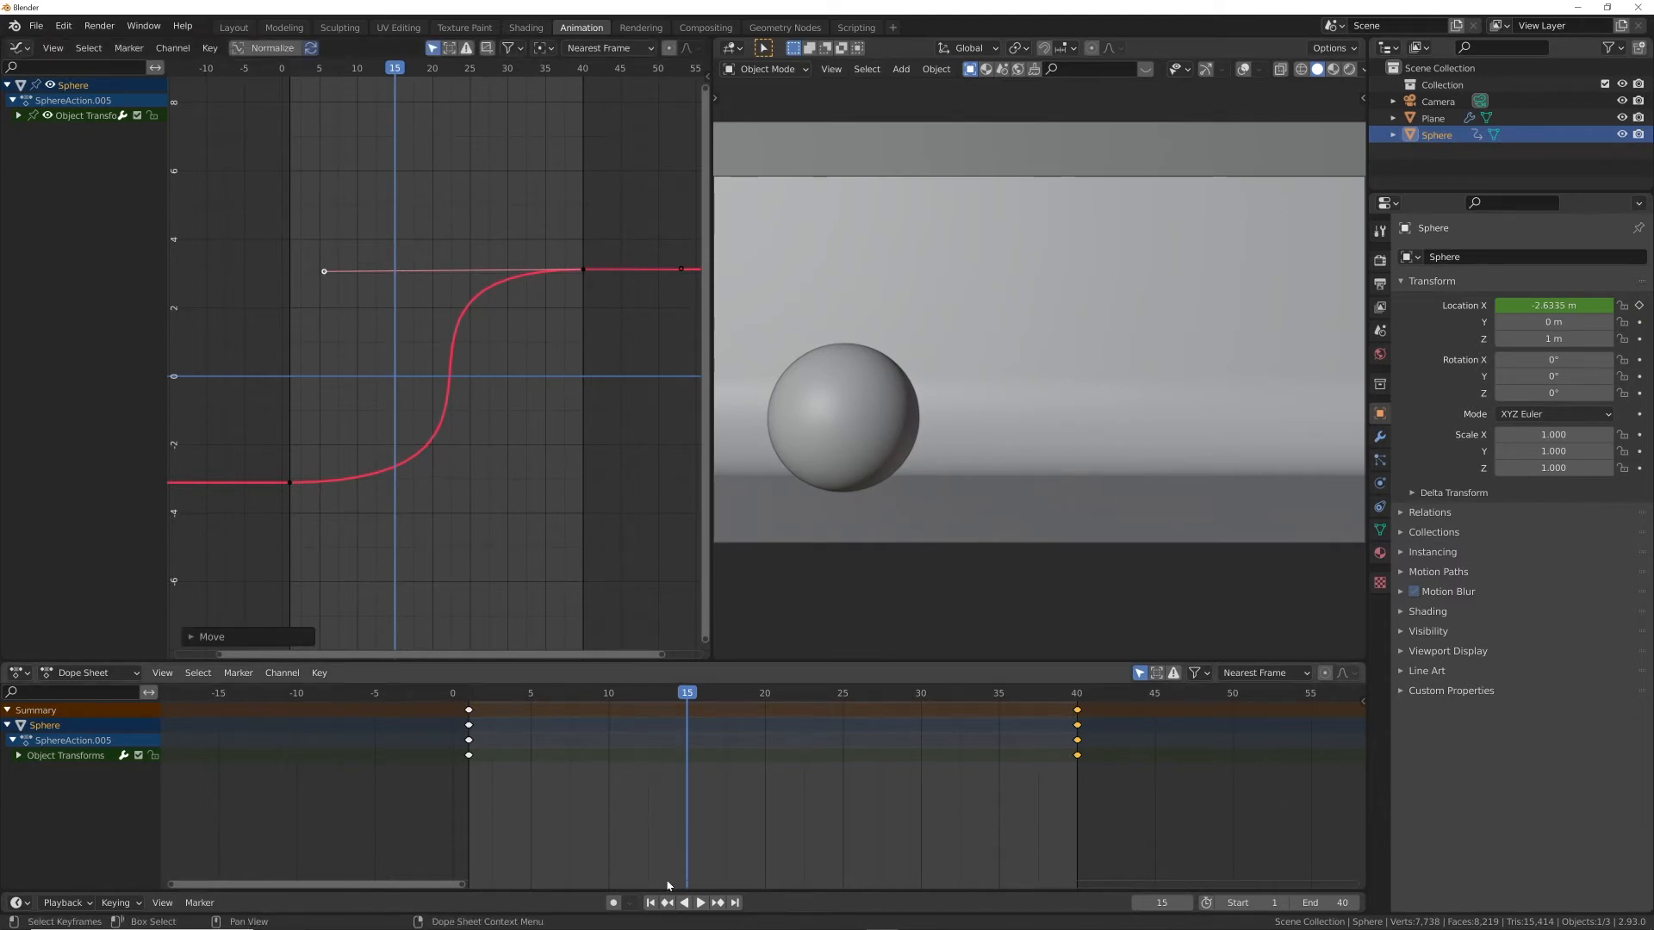
left_click(650, 902)
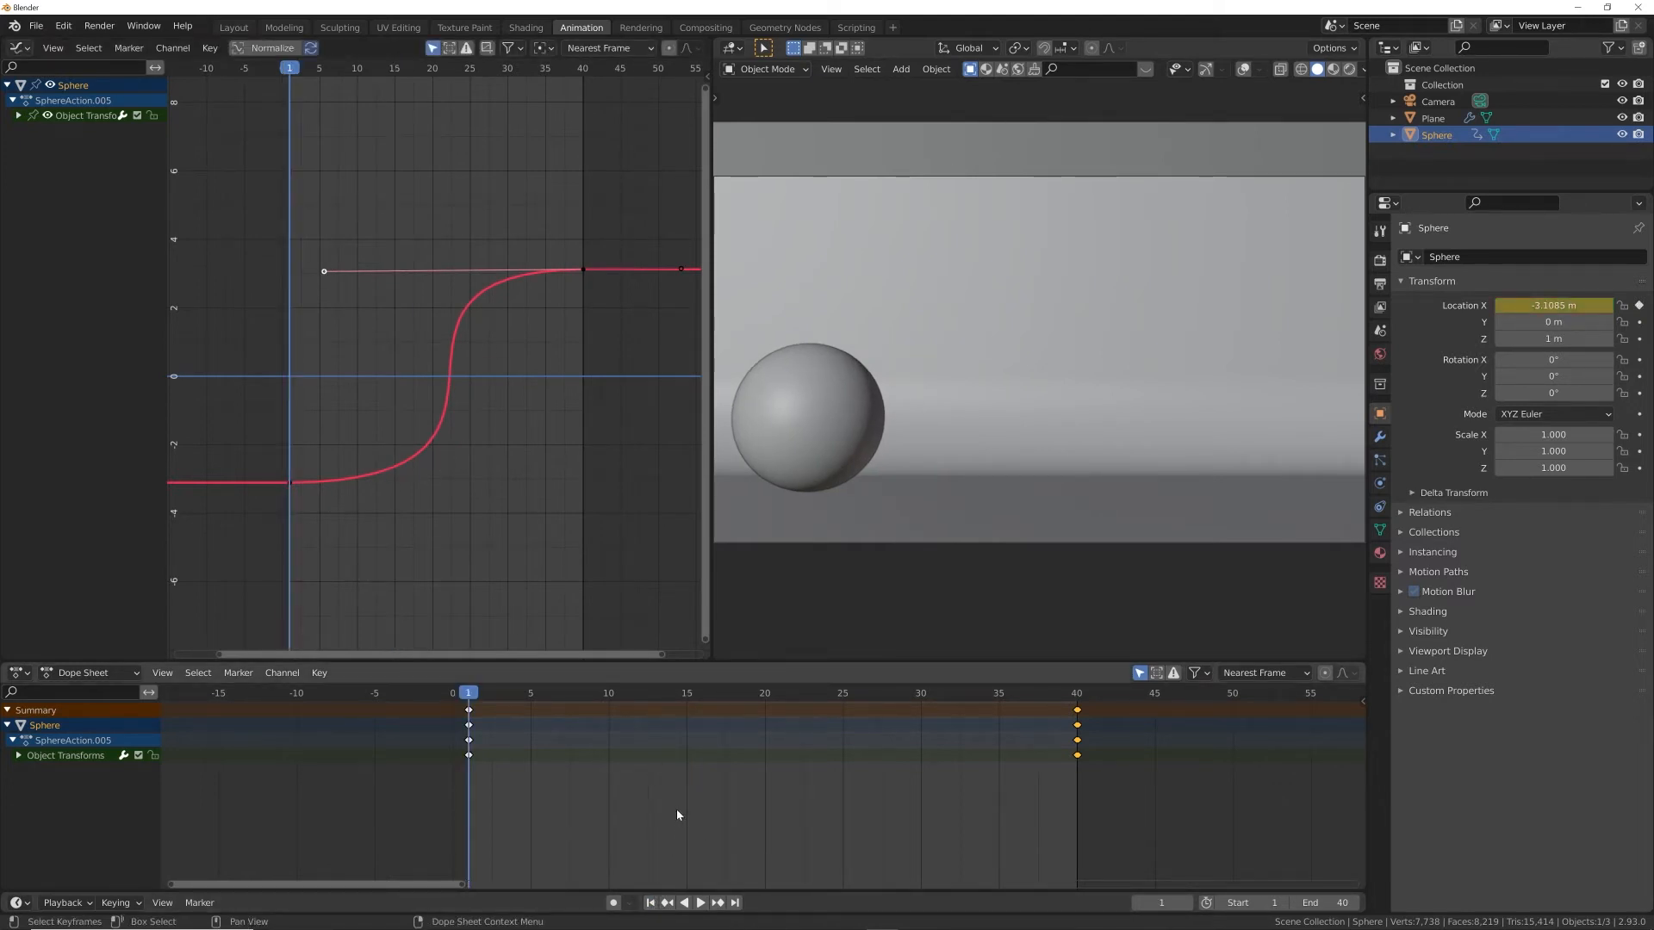
key("space")
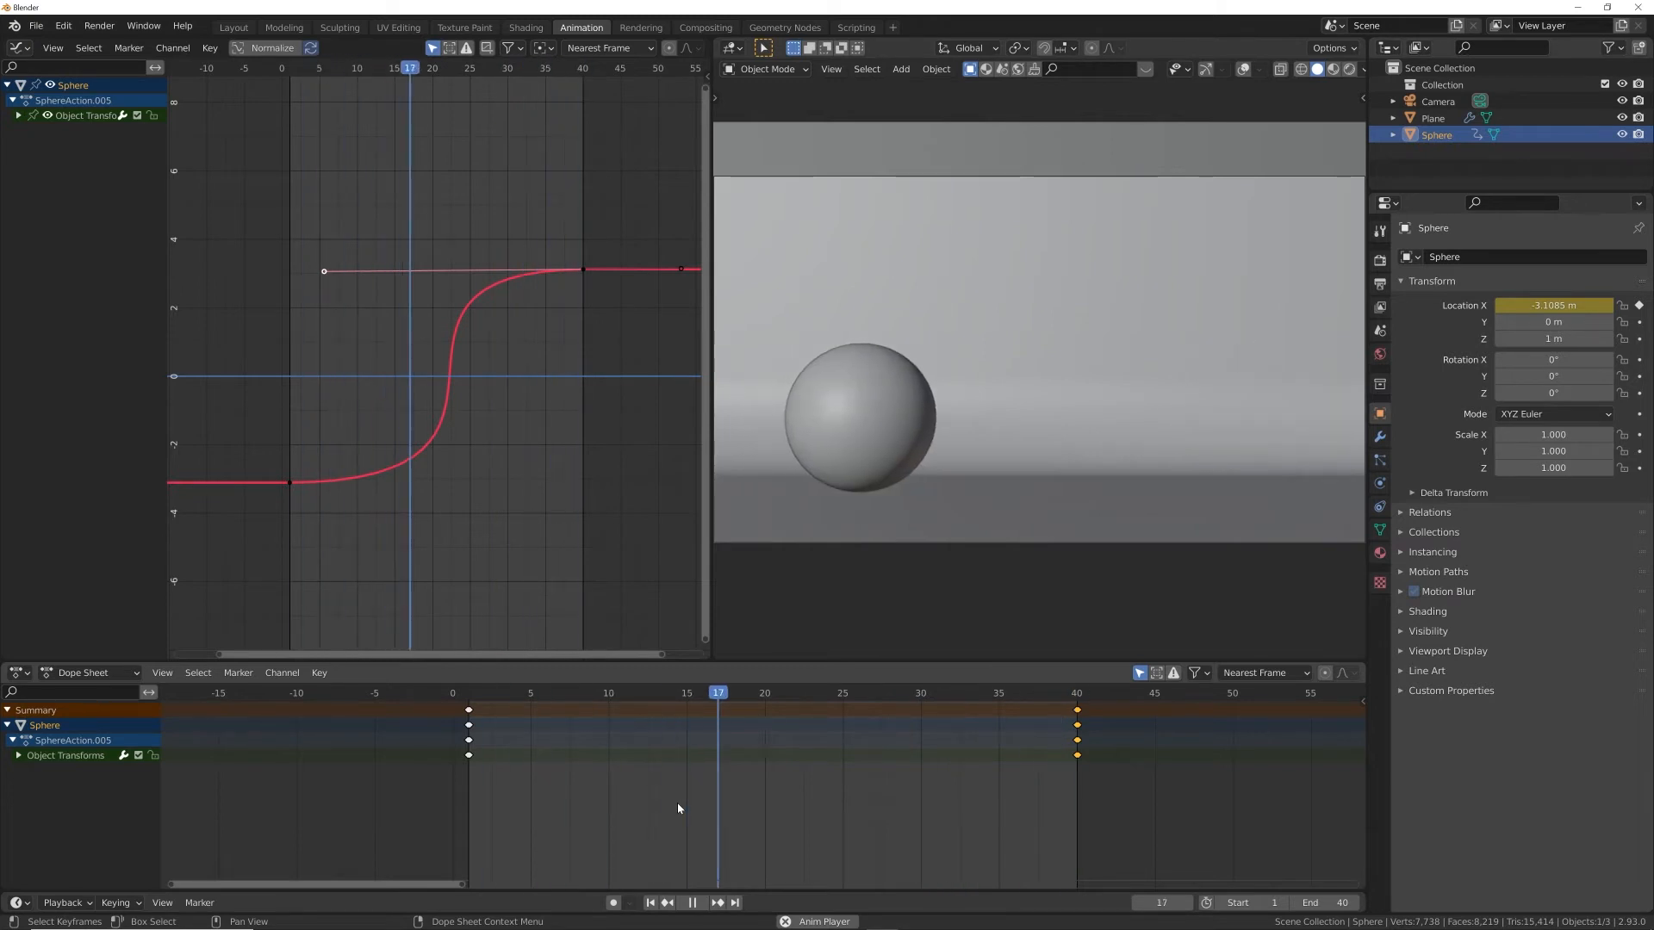
key("space")
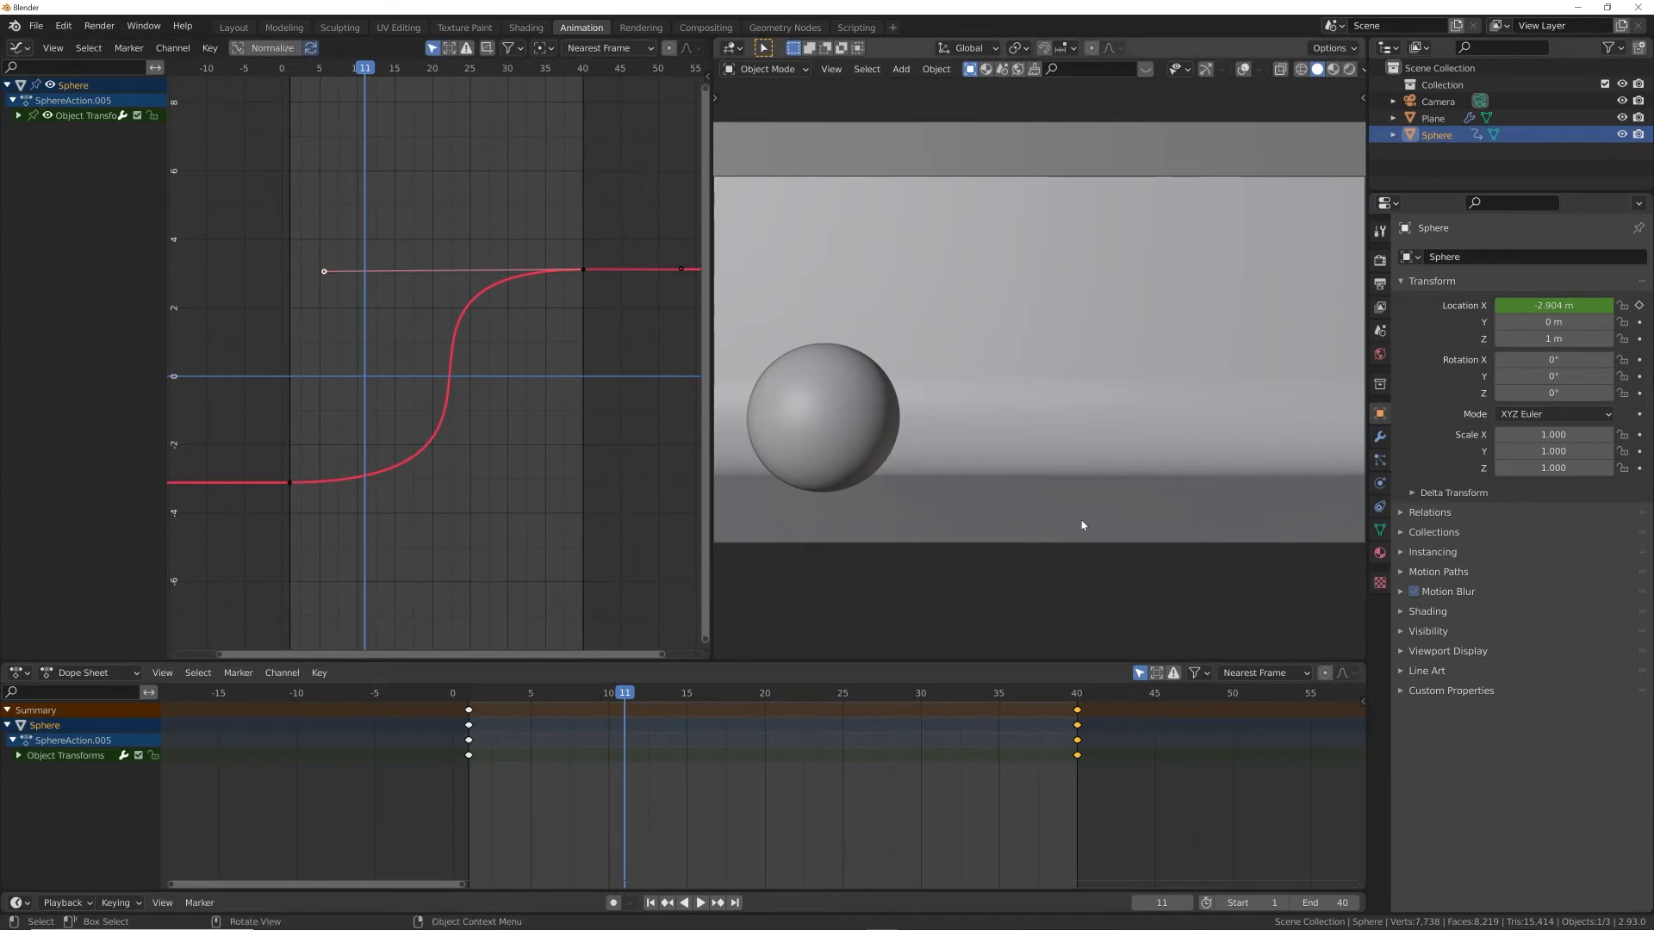
Replay the sphere's animation from the first frame, stop it and go back to frame 1
left_click(651, 902)
key("space")
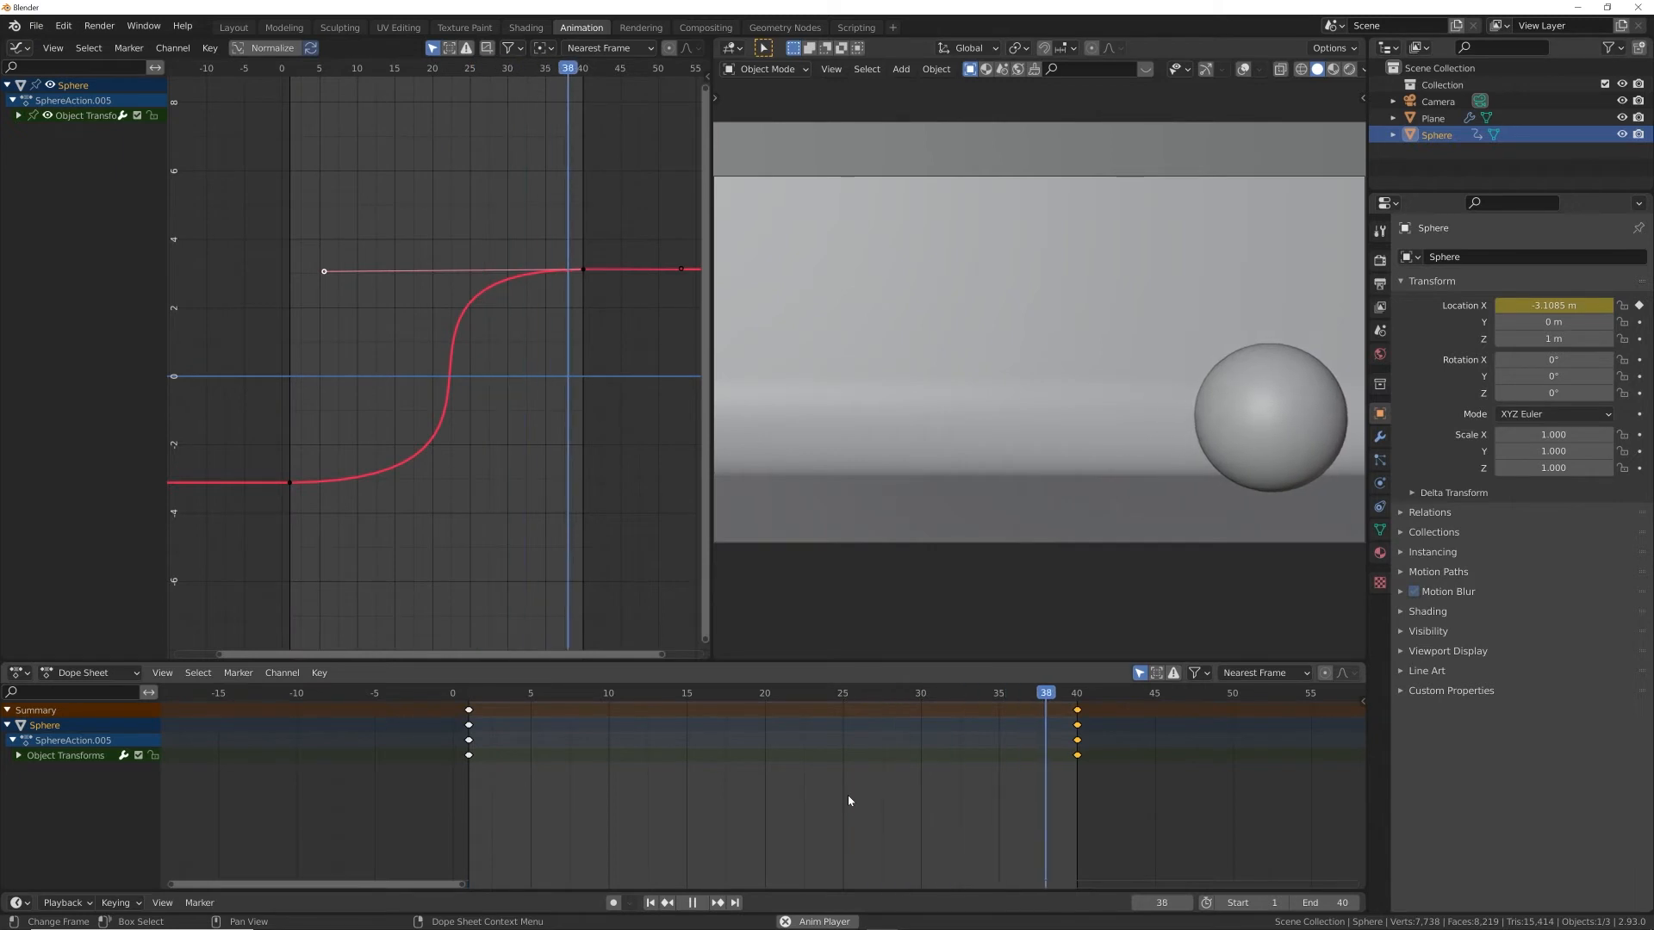
key("space")
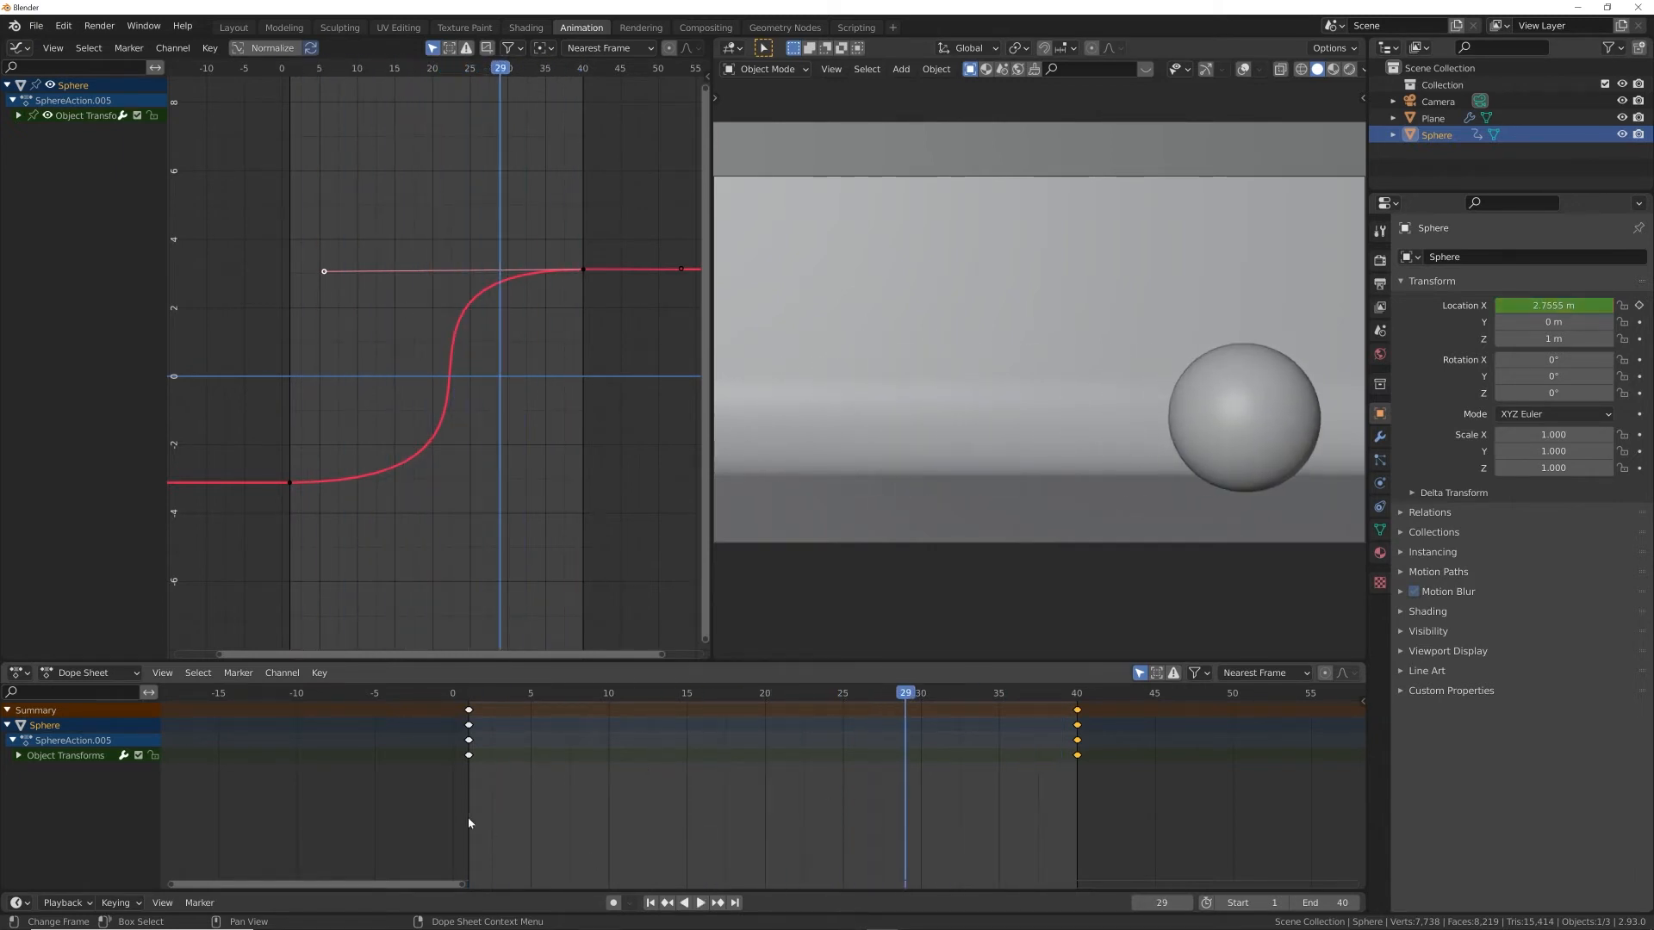
left_click(651, 902)
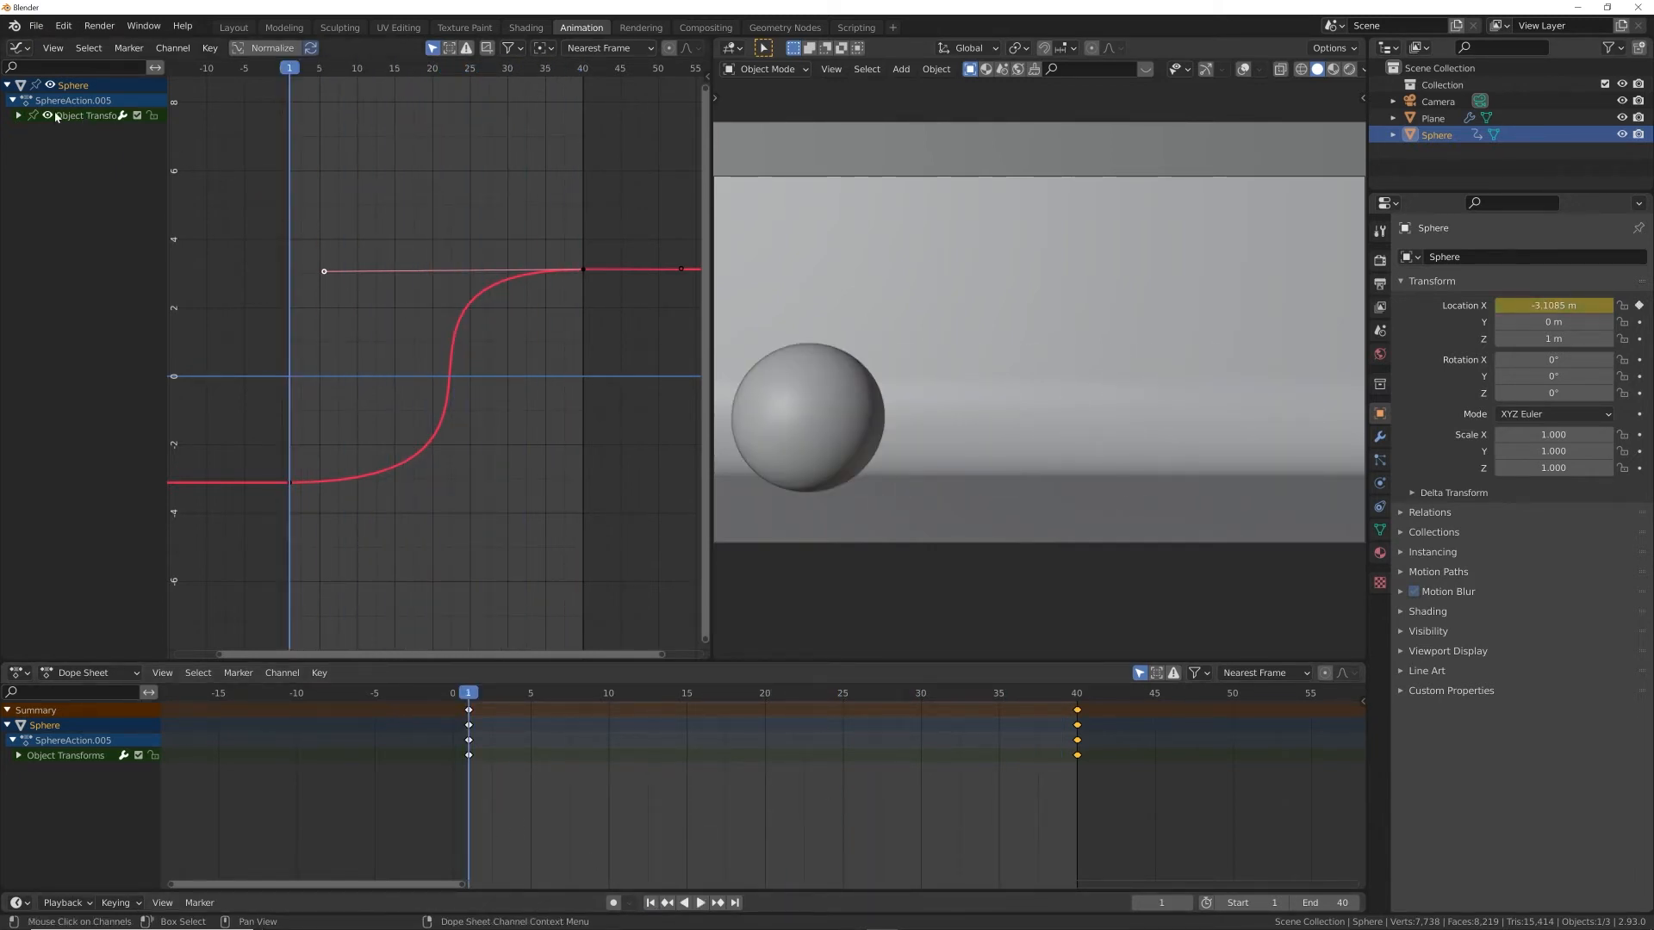
left_click(90, 672)
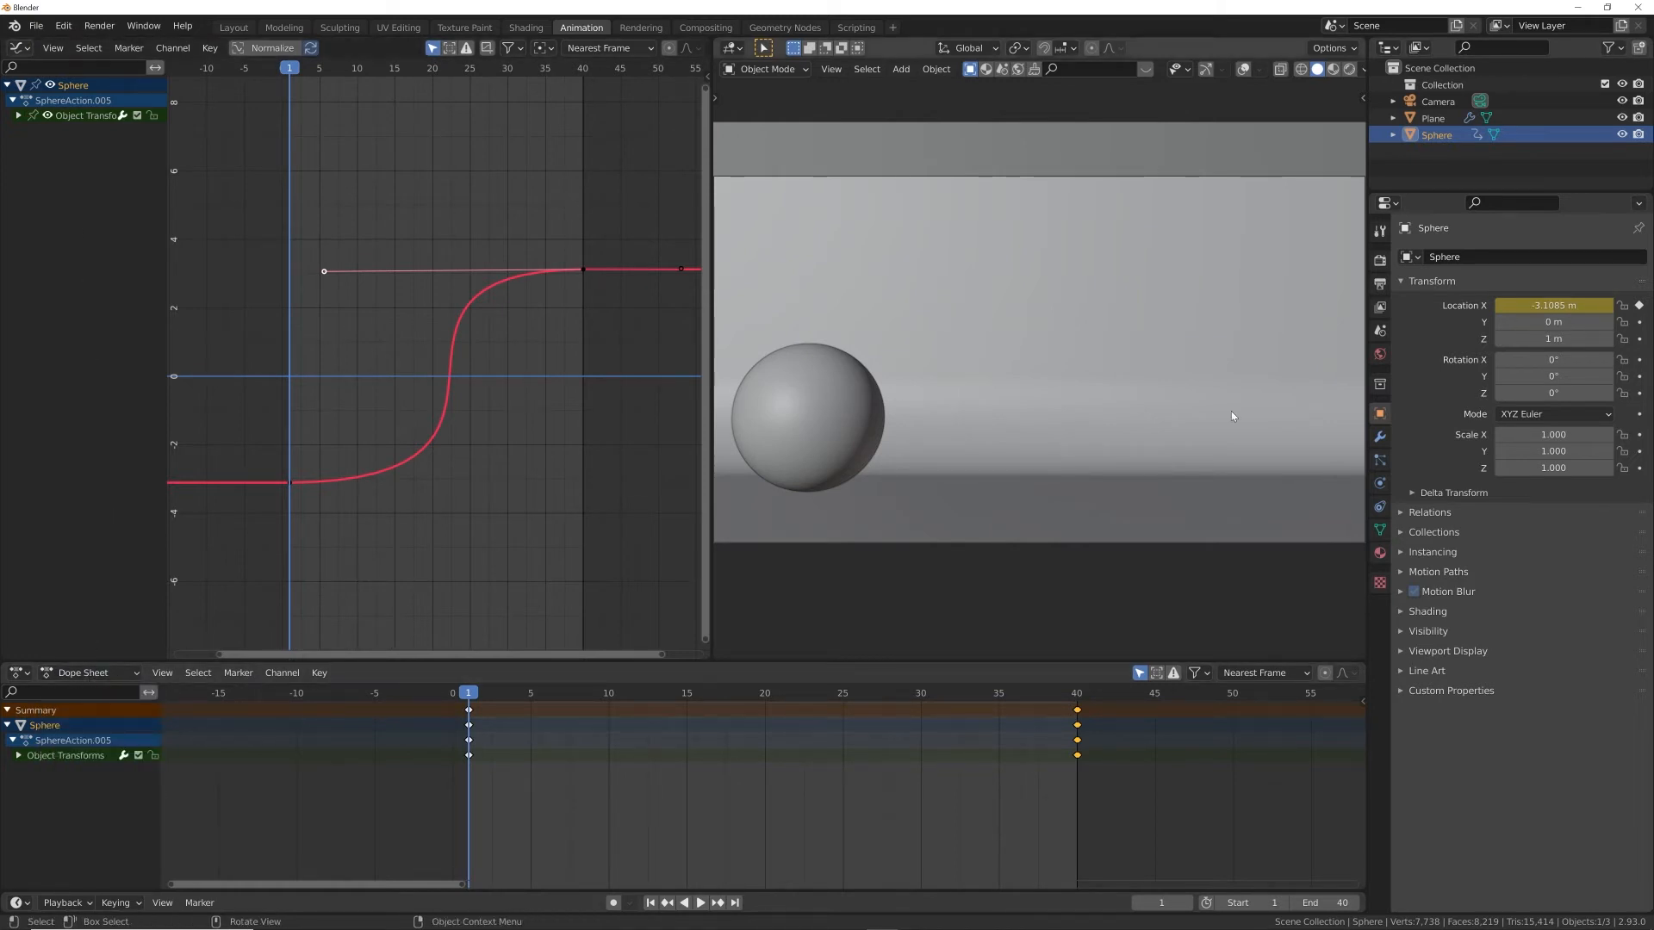
Clear the sphere's location keyframes and insert a new X location keyframe at frame 1
right_click(1568, 304)
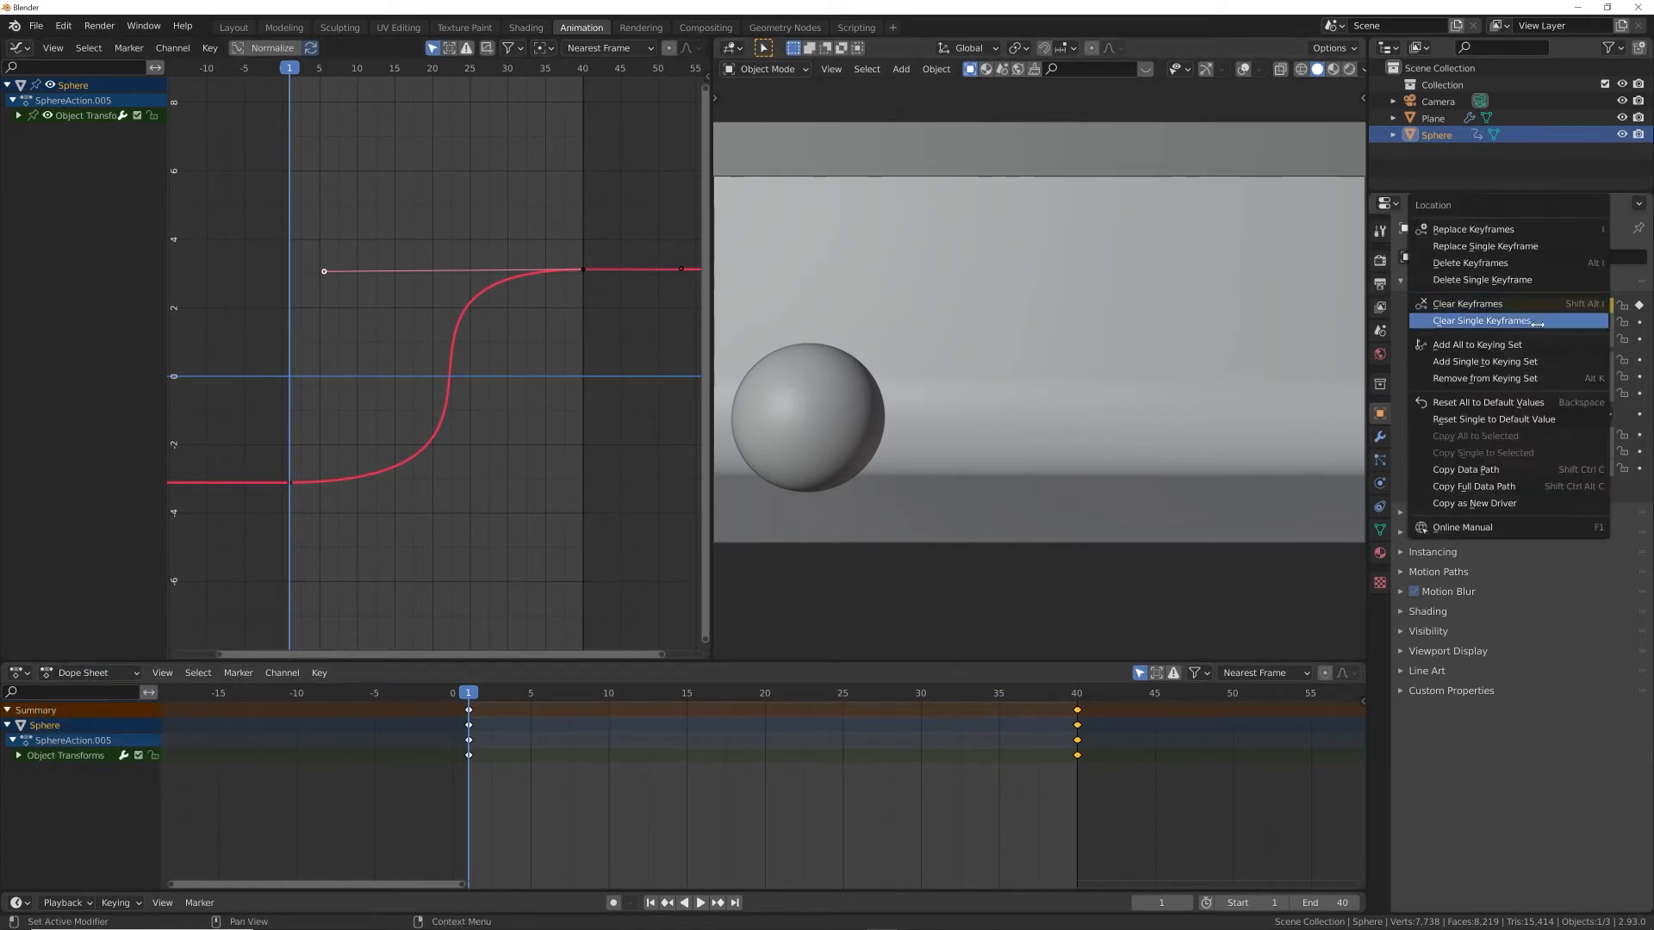
left_click(1508, 304)
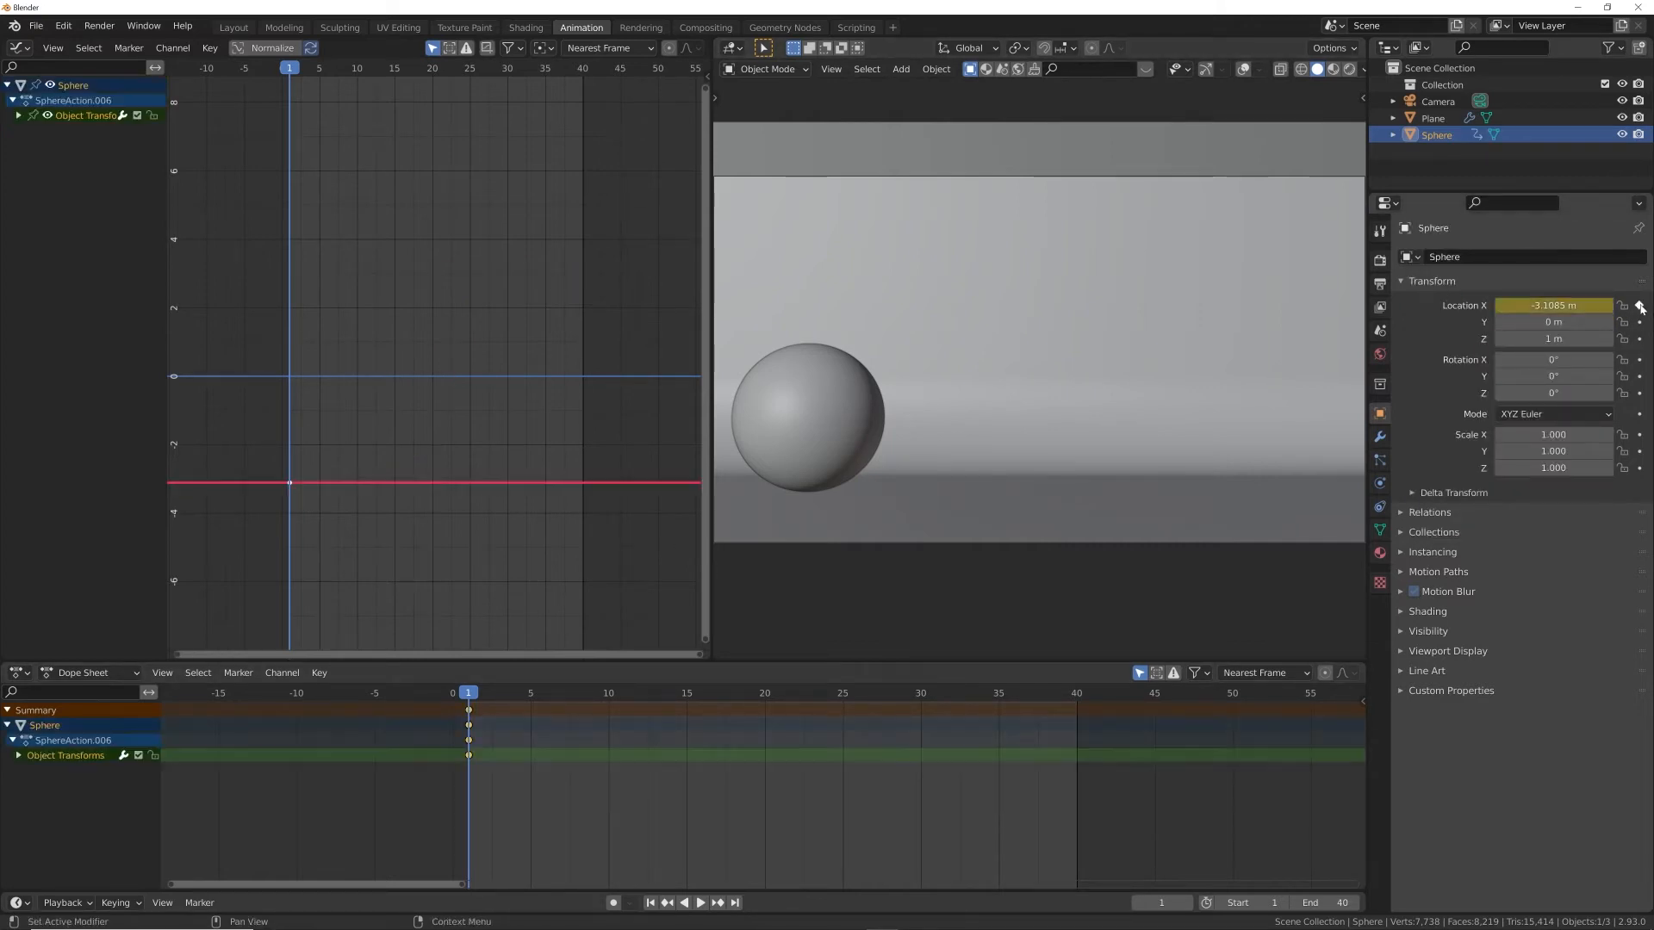
key("i")
Keyframe the sphere's X location at frame 20 with X moved to about 0.12 m
left_click_drag(478, 698, 765, 696)
left_click_drag(1553, 305, 1639, 305)
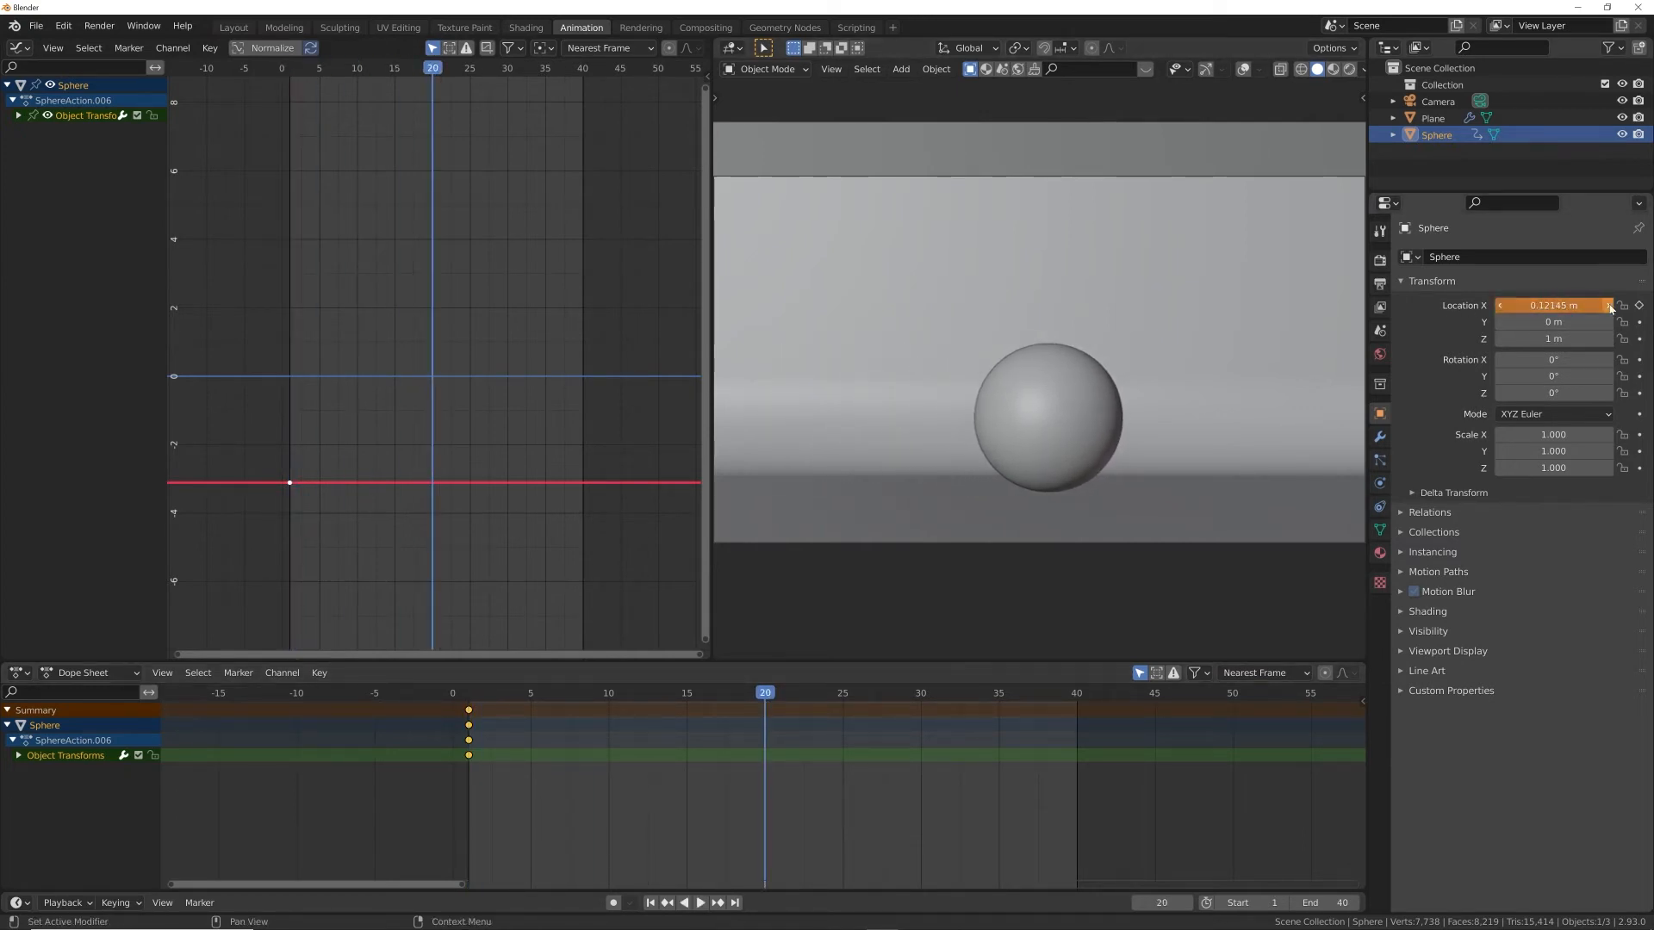
key("i")
Keyframe the sphere's X location at frame 40 with X moved to about 3.10 m, and play back the animation
left_click(737, 902)
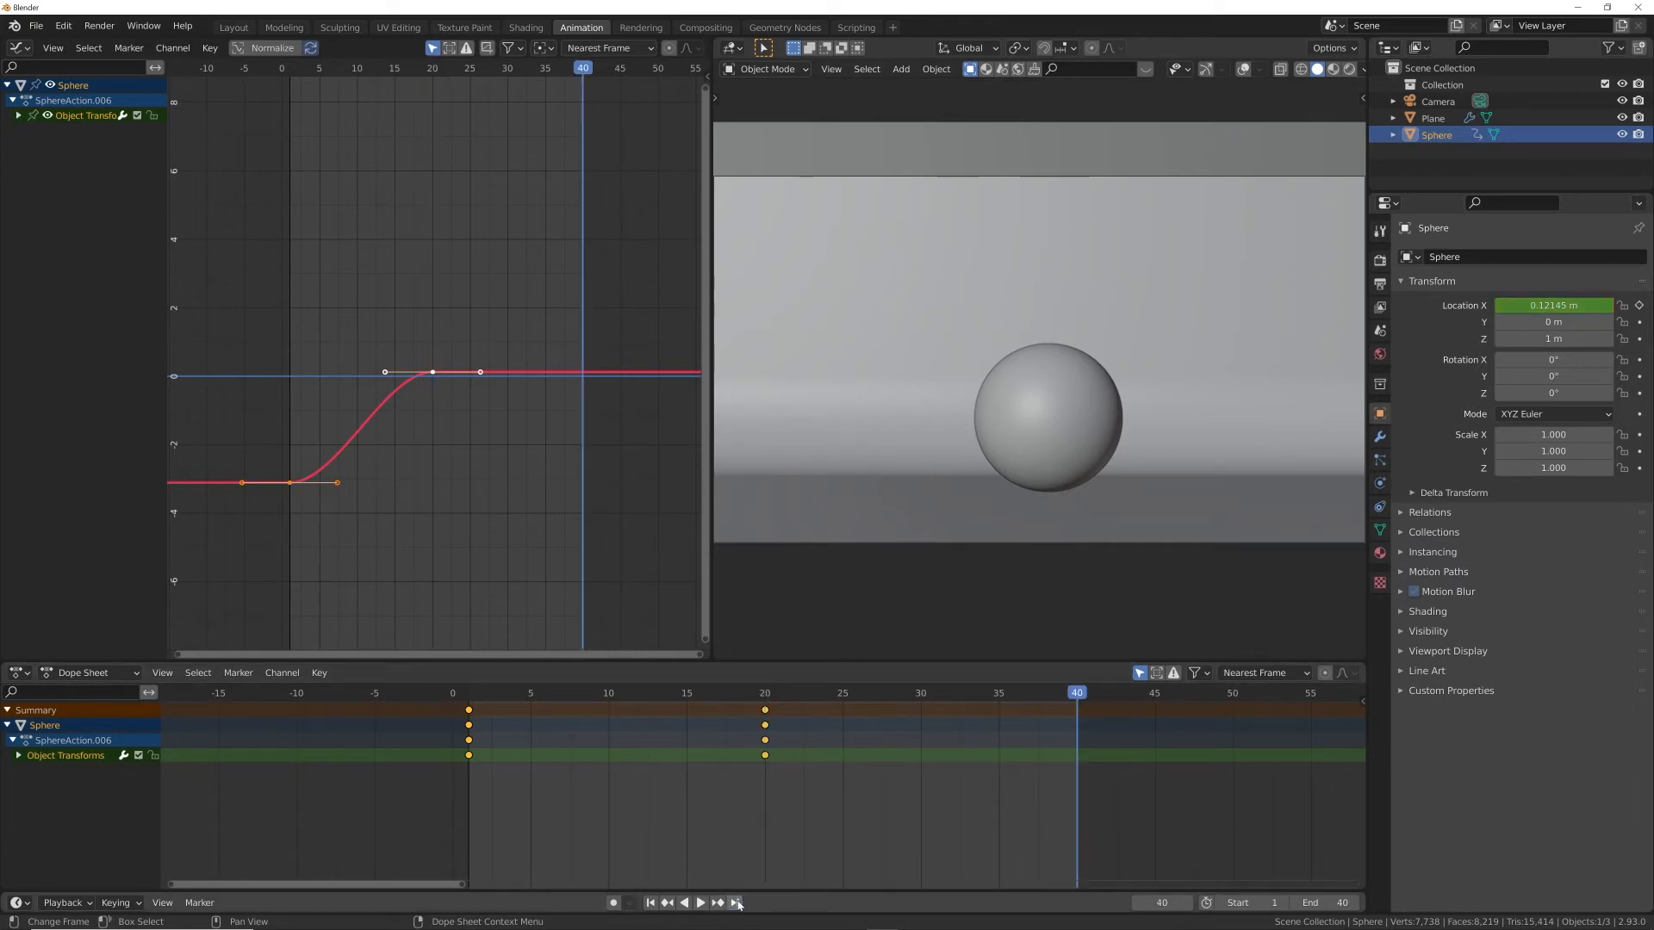
left_click_drag(1559, 305, 1645, 305)
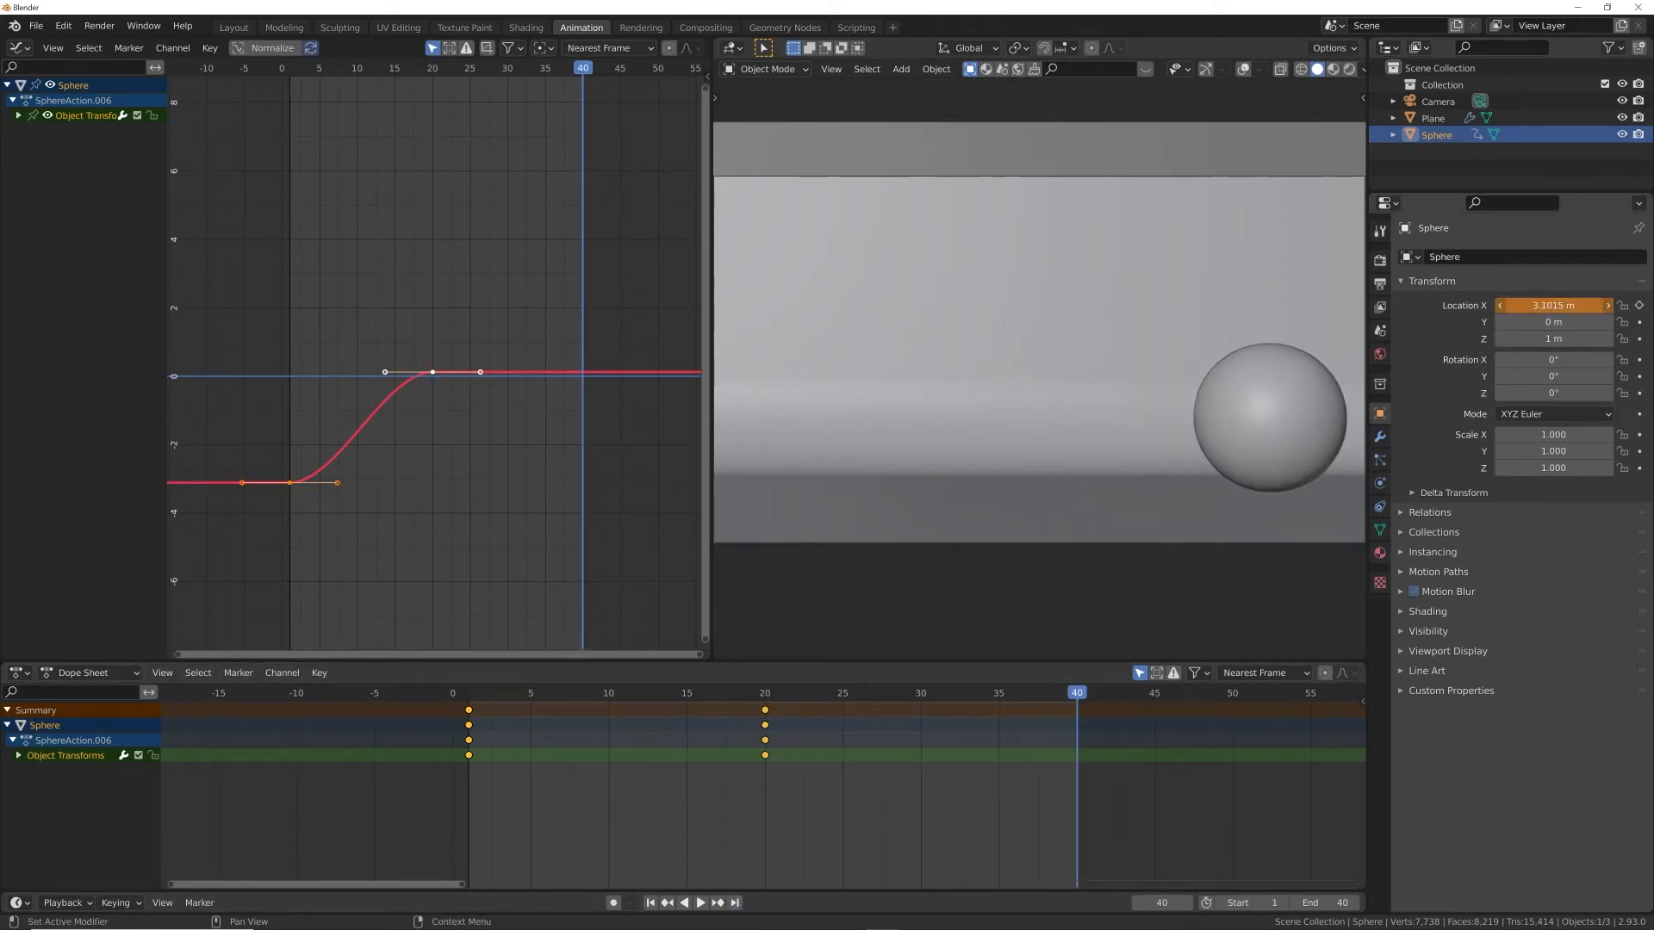
left_click(1638, 306)
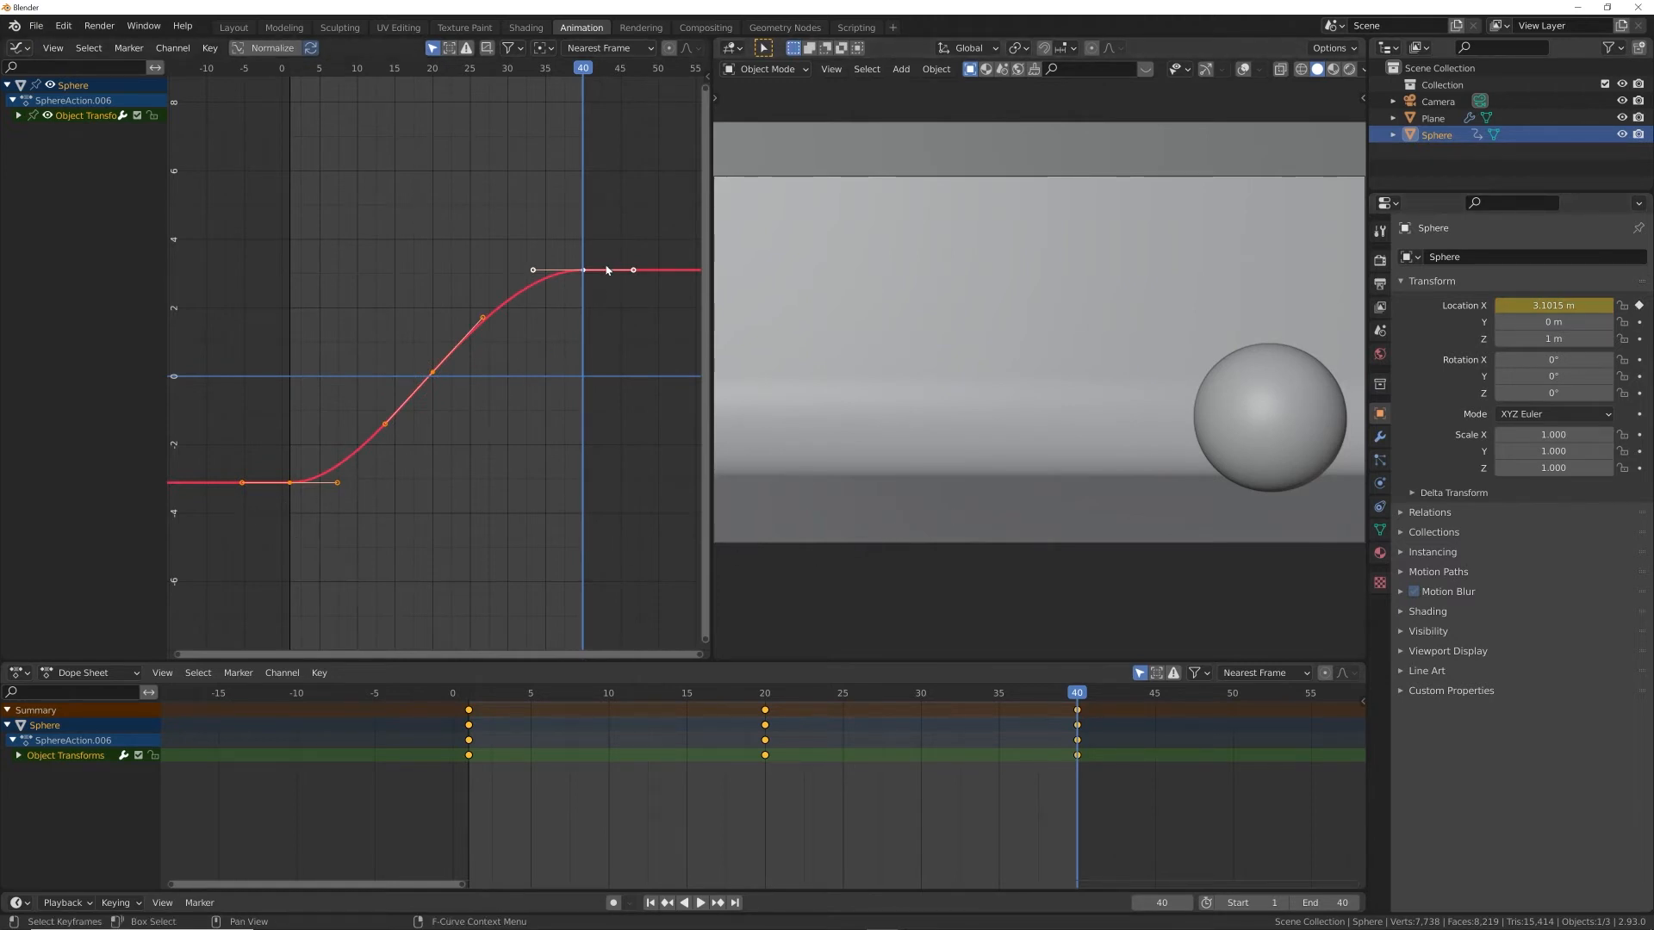
left_click(700, 903)
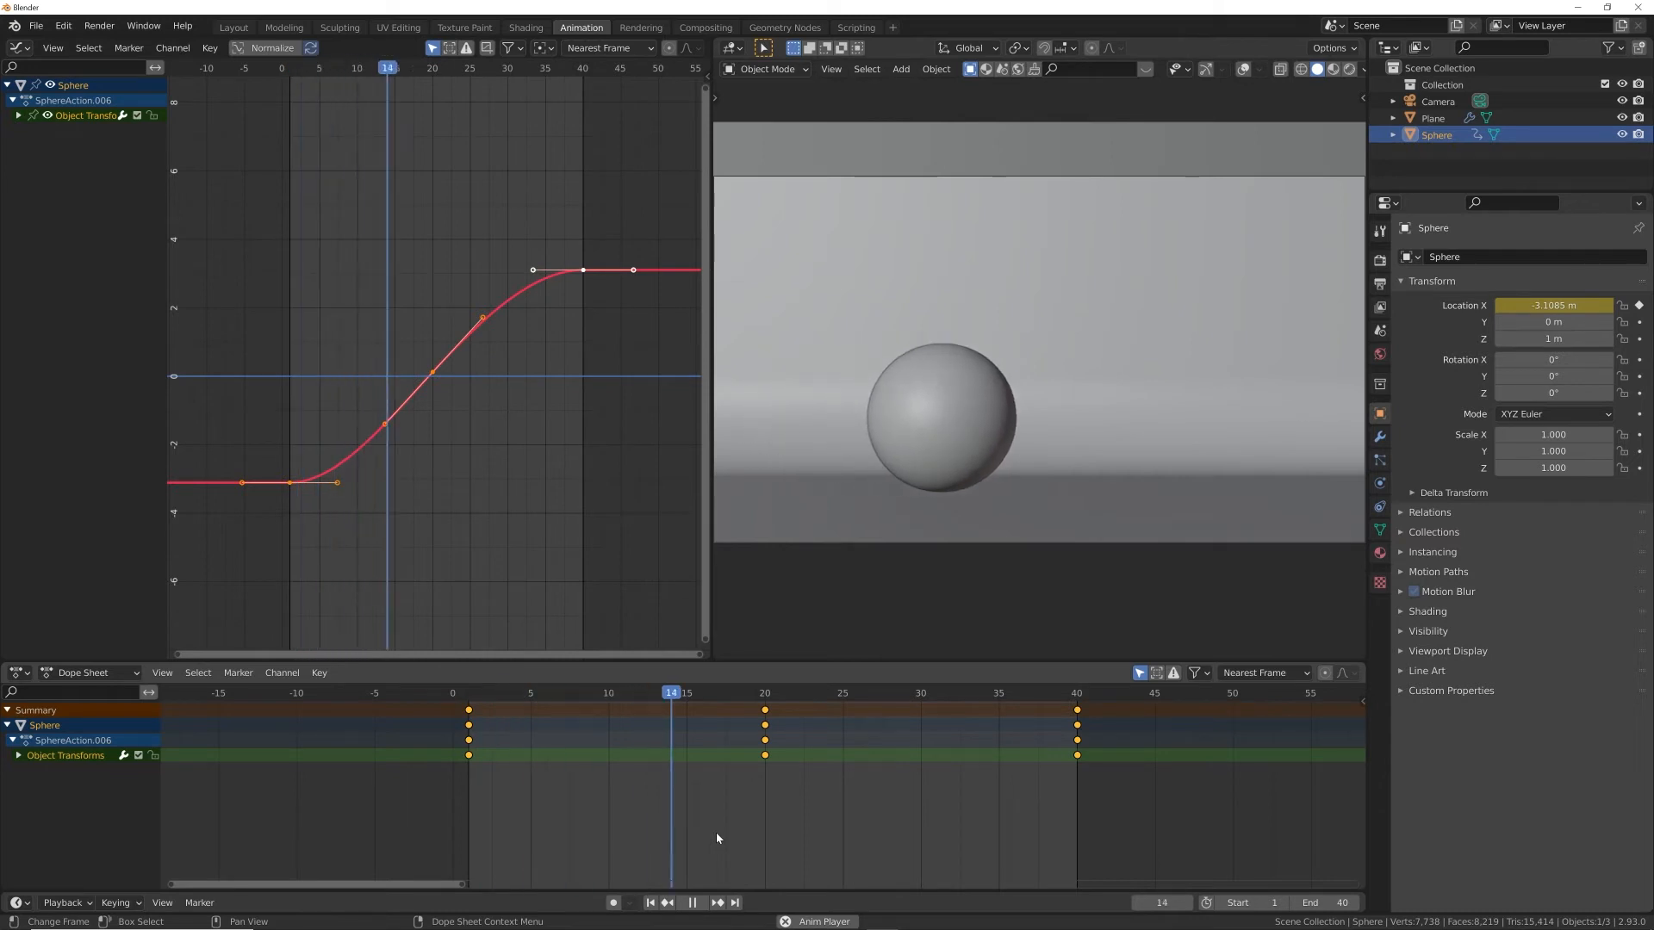
key("space")
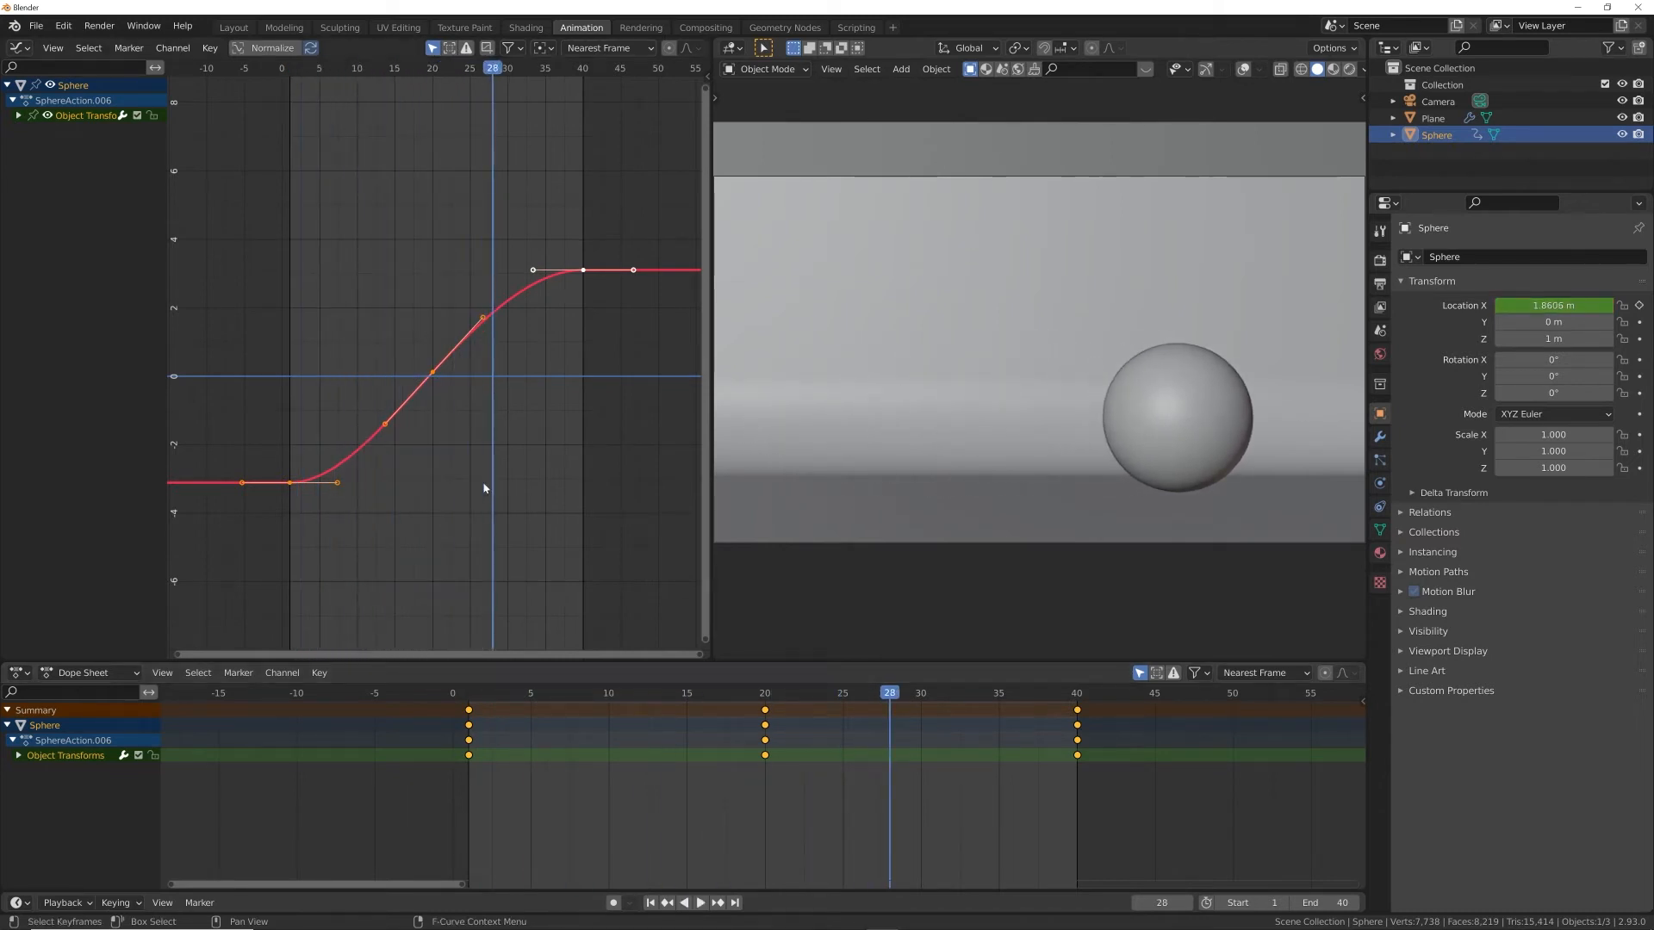
Level the frame 20 keyframe's handles, extend them to about frames 5 and 35, and play back the animation from frame 1
left_click(433, 374)
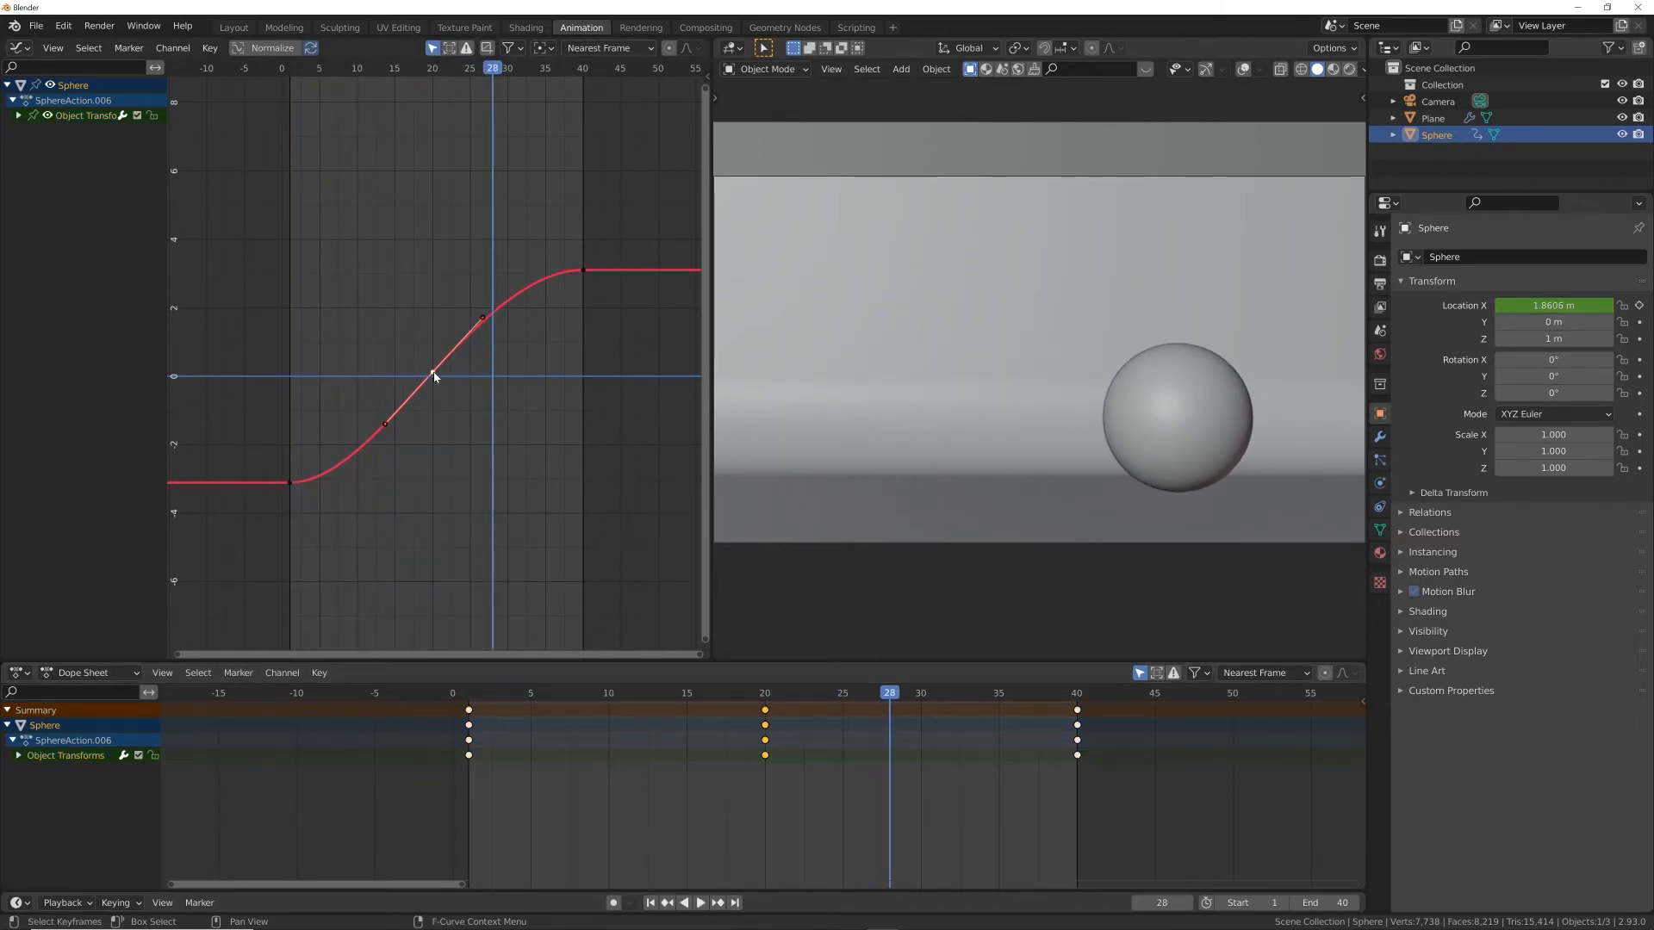
left_click(385, 424)
key("g")
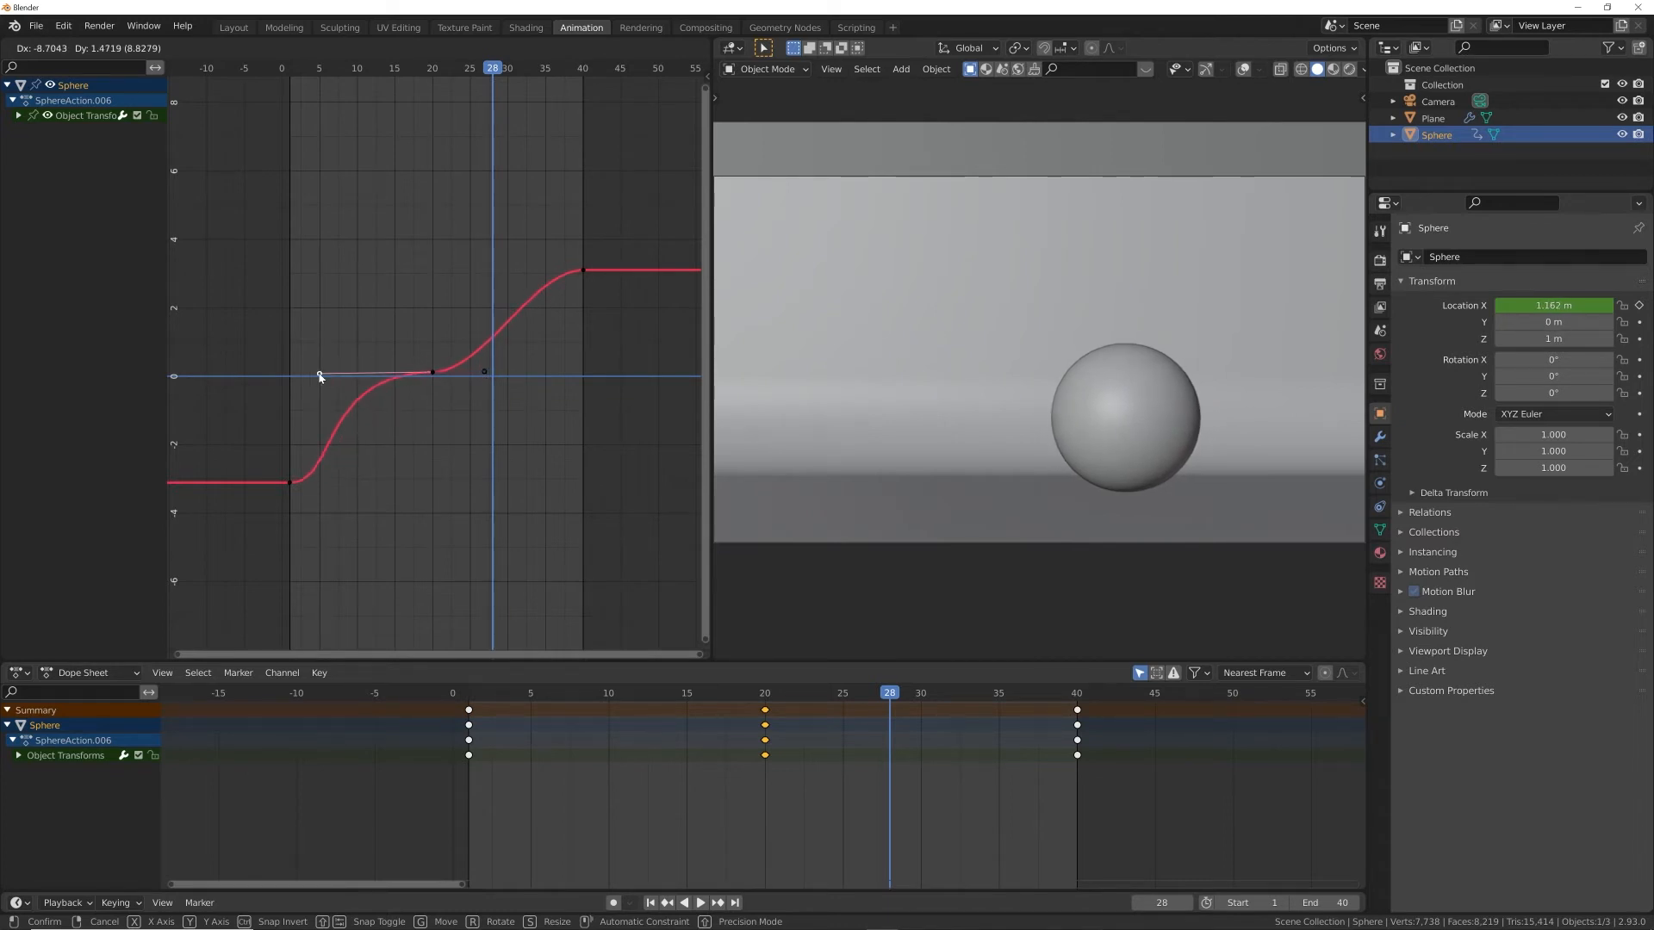
left_click(320, 376)
left_click_drag(484, 375, 544, 374)
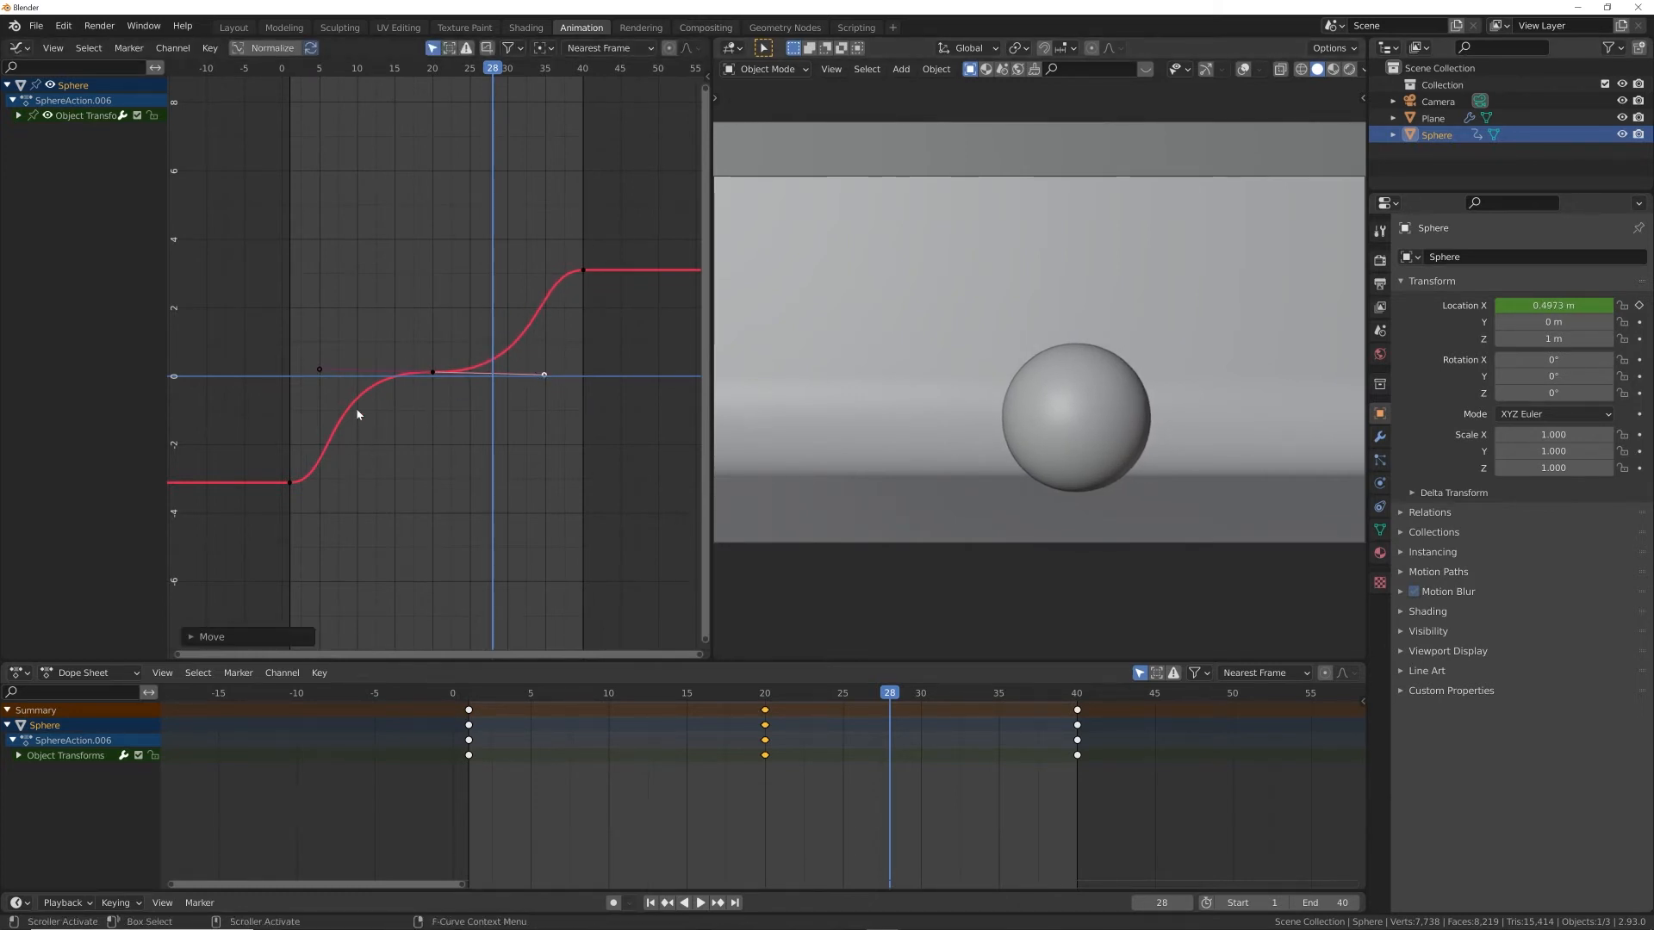
left_click(650, 902)
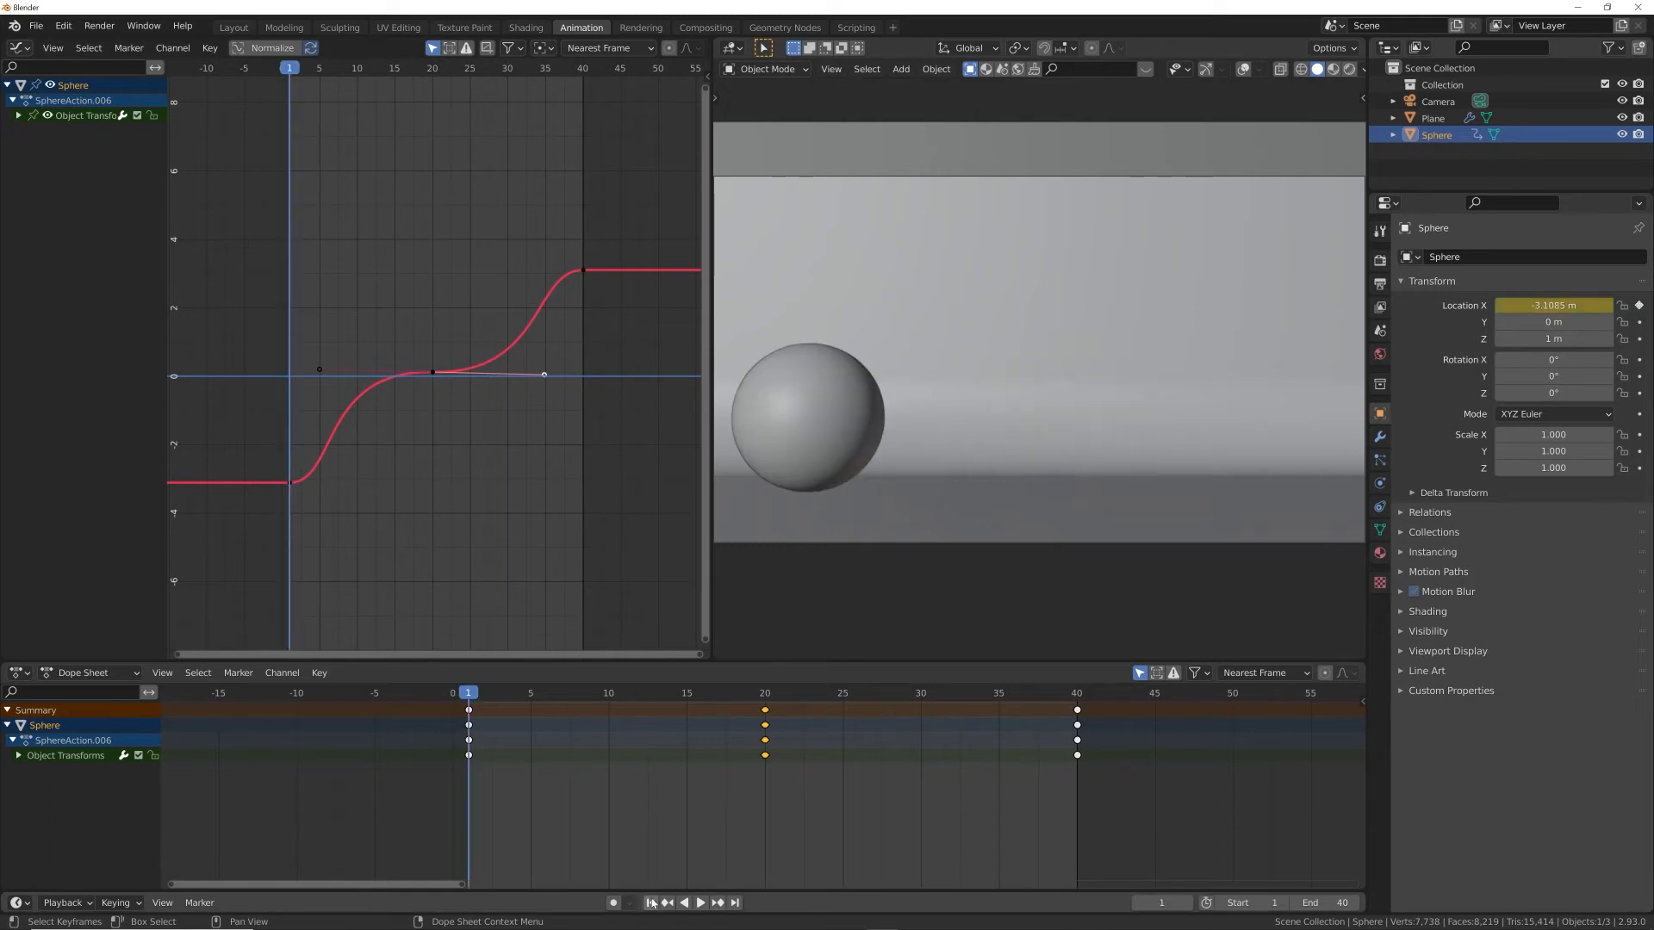
key("space")
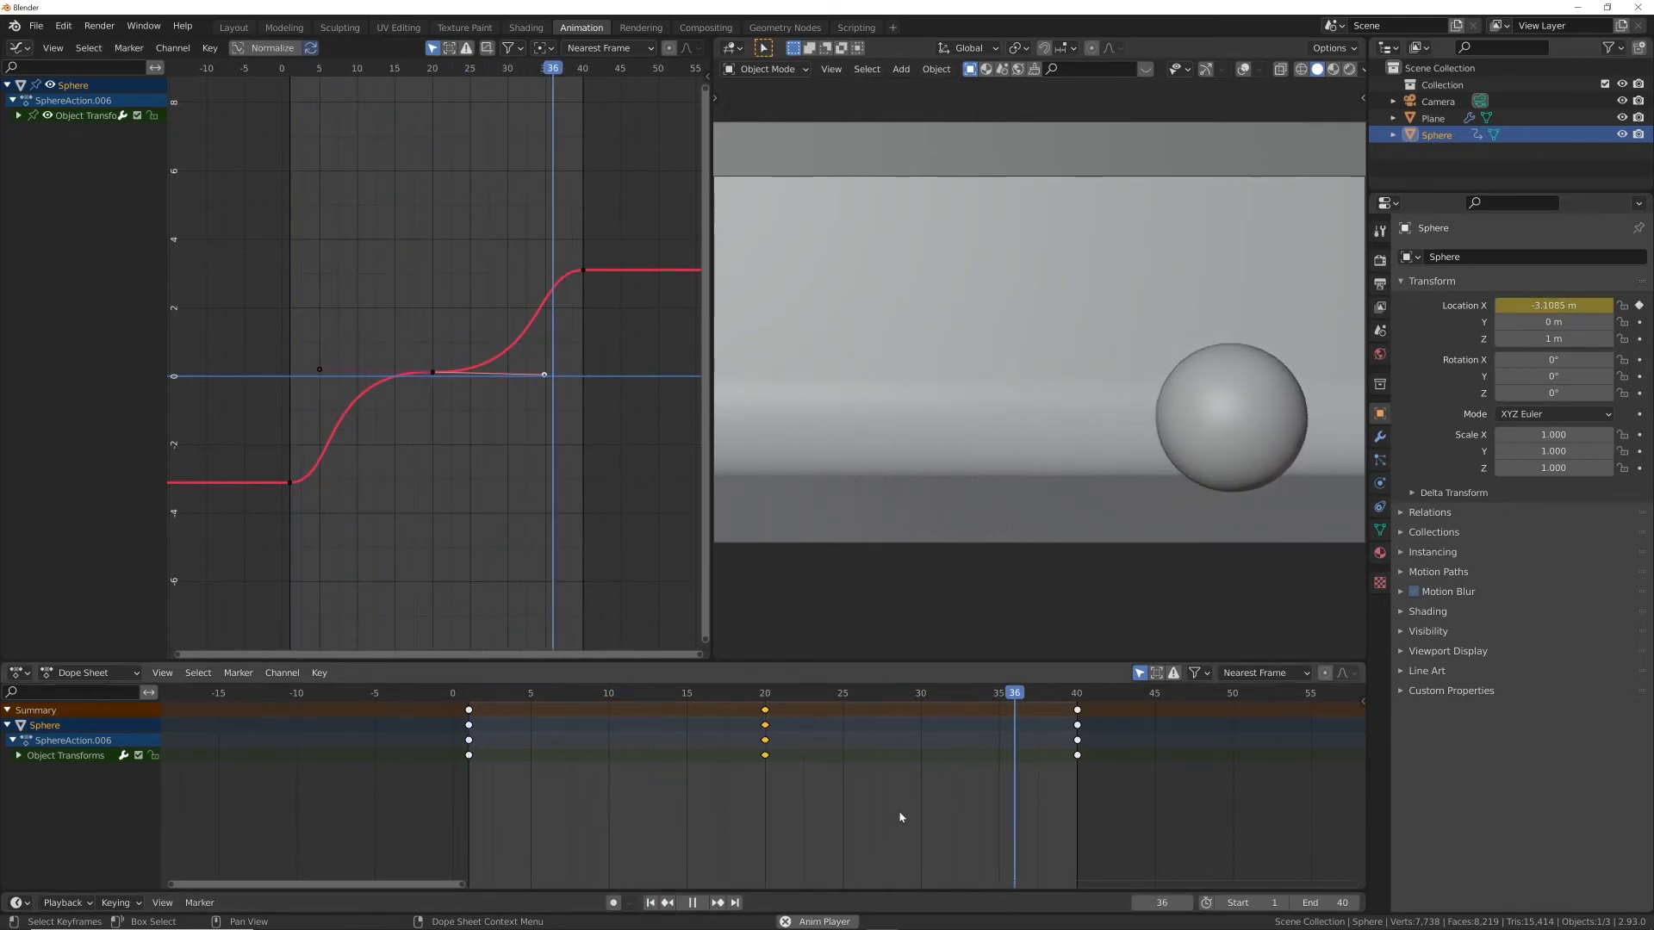
key("space")
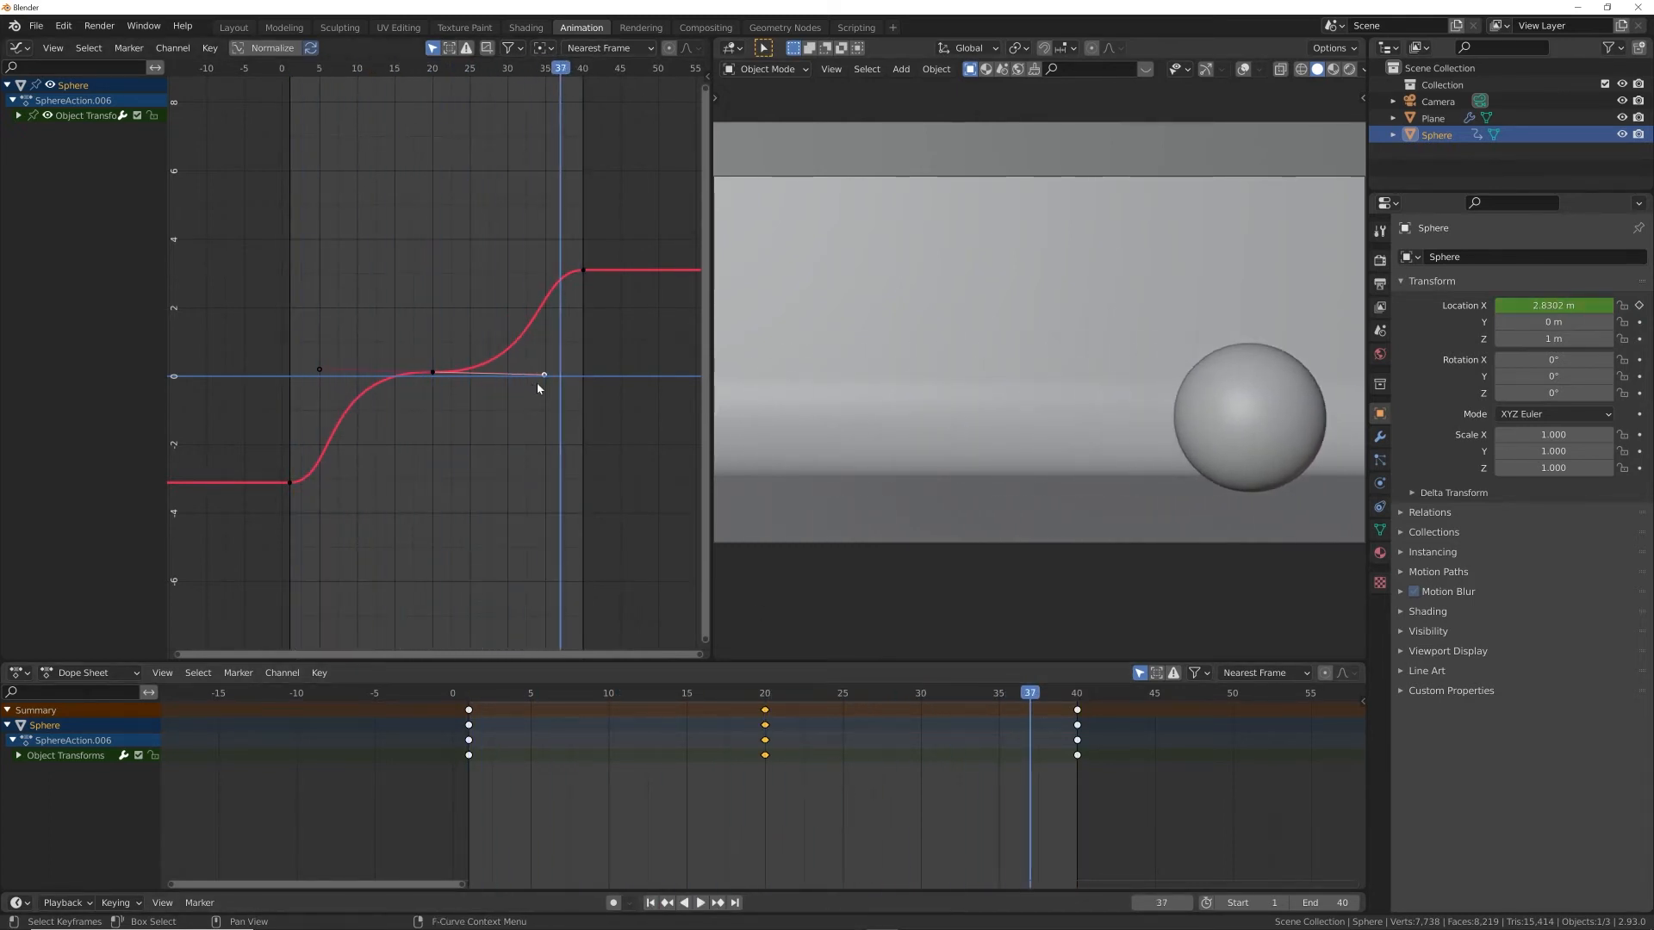
Extend the frame 20 keyframe's outgoing handle to about frame 39, adjust its incoming handle to about frame 4, and replay the animation
left_click_drag(543, 375, 573, 373)
left_click_drag(320, 372, 315, 377)
key("space")
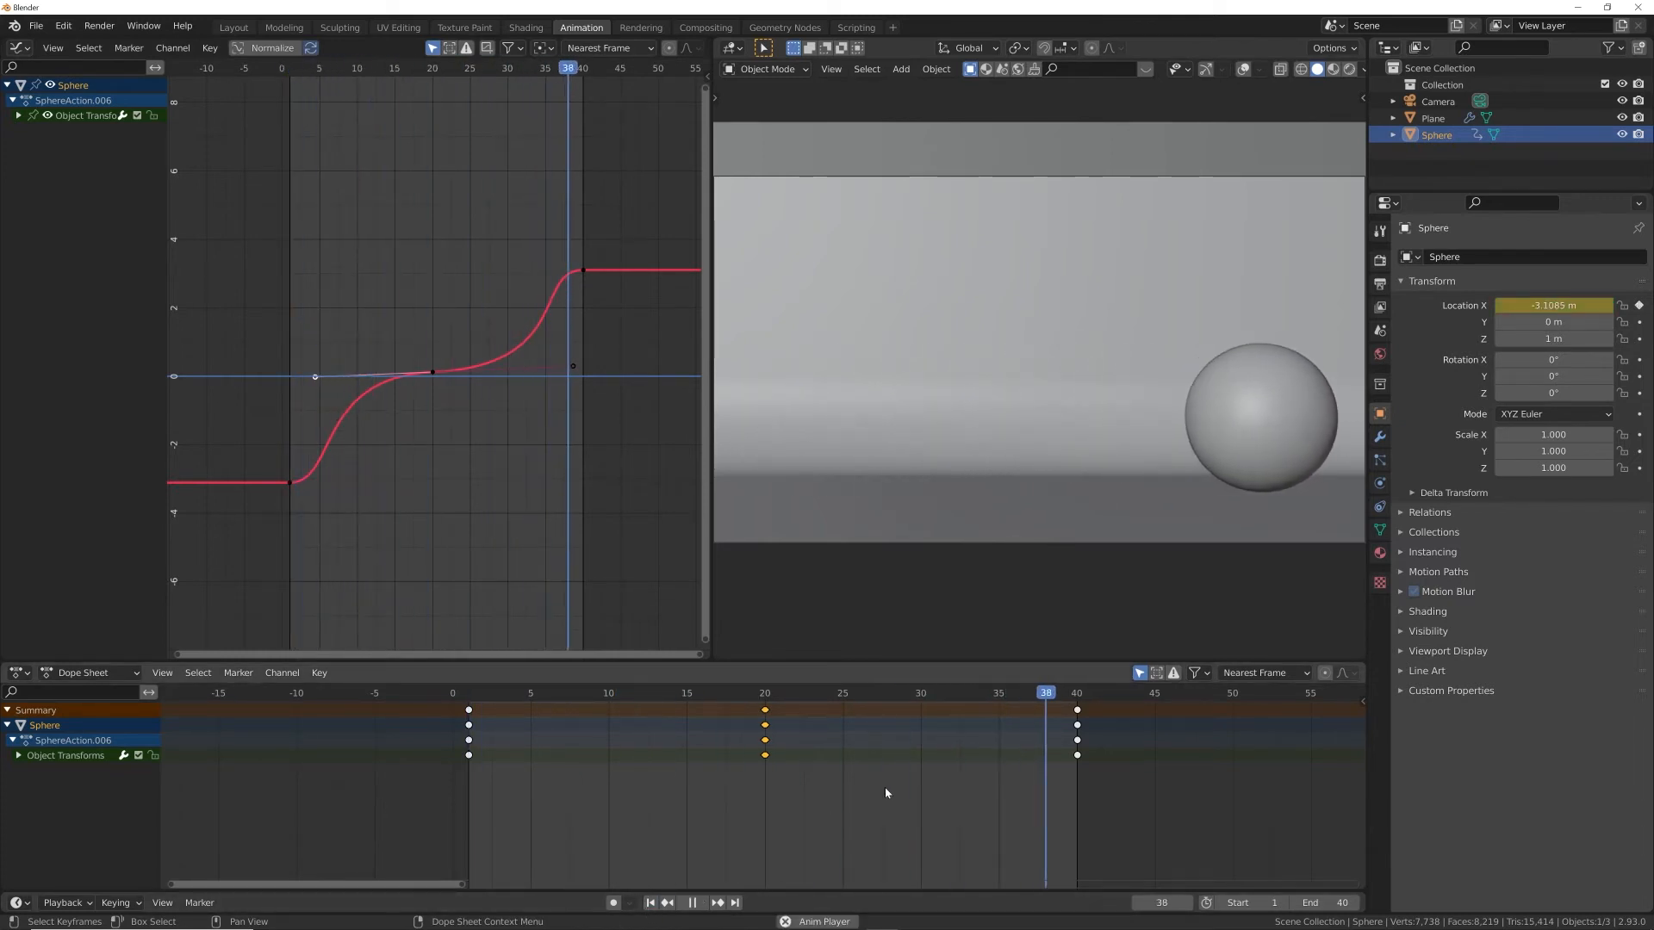
key("space")
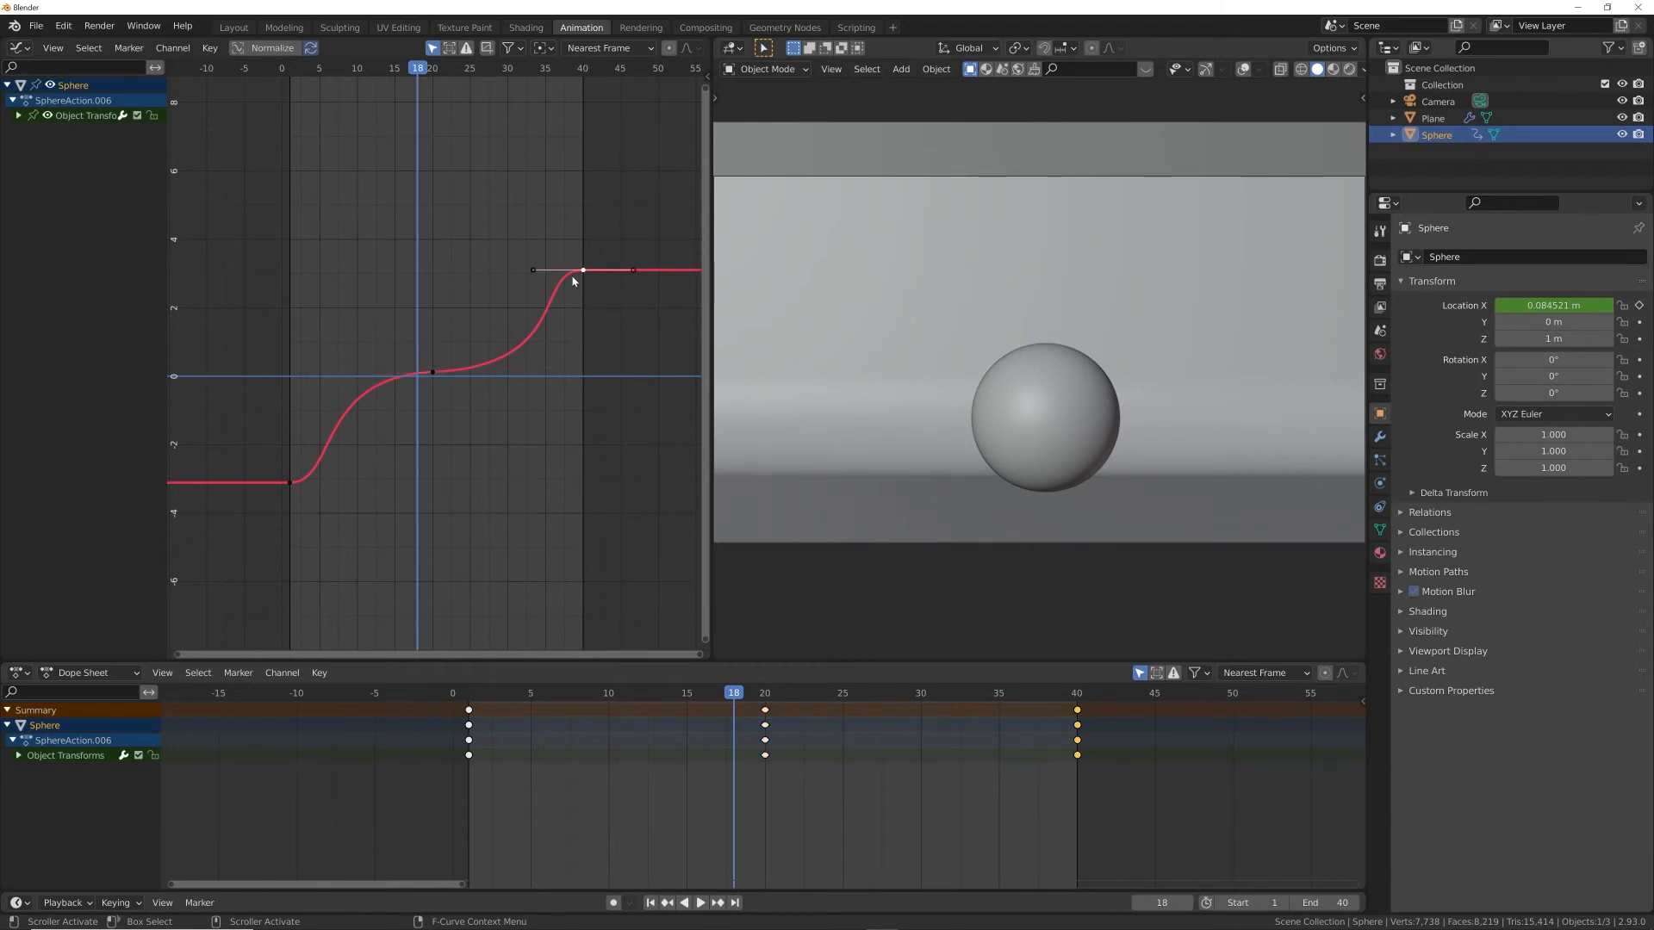
Stretch the frame 40 keyframe's incoming handle to about frame 20 and frame 1's outgoing handle to about frame 18, and replay the animation
left_click_drag(535, 271, 432, 272)
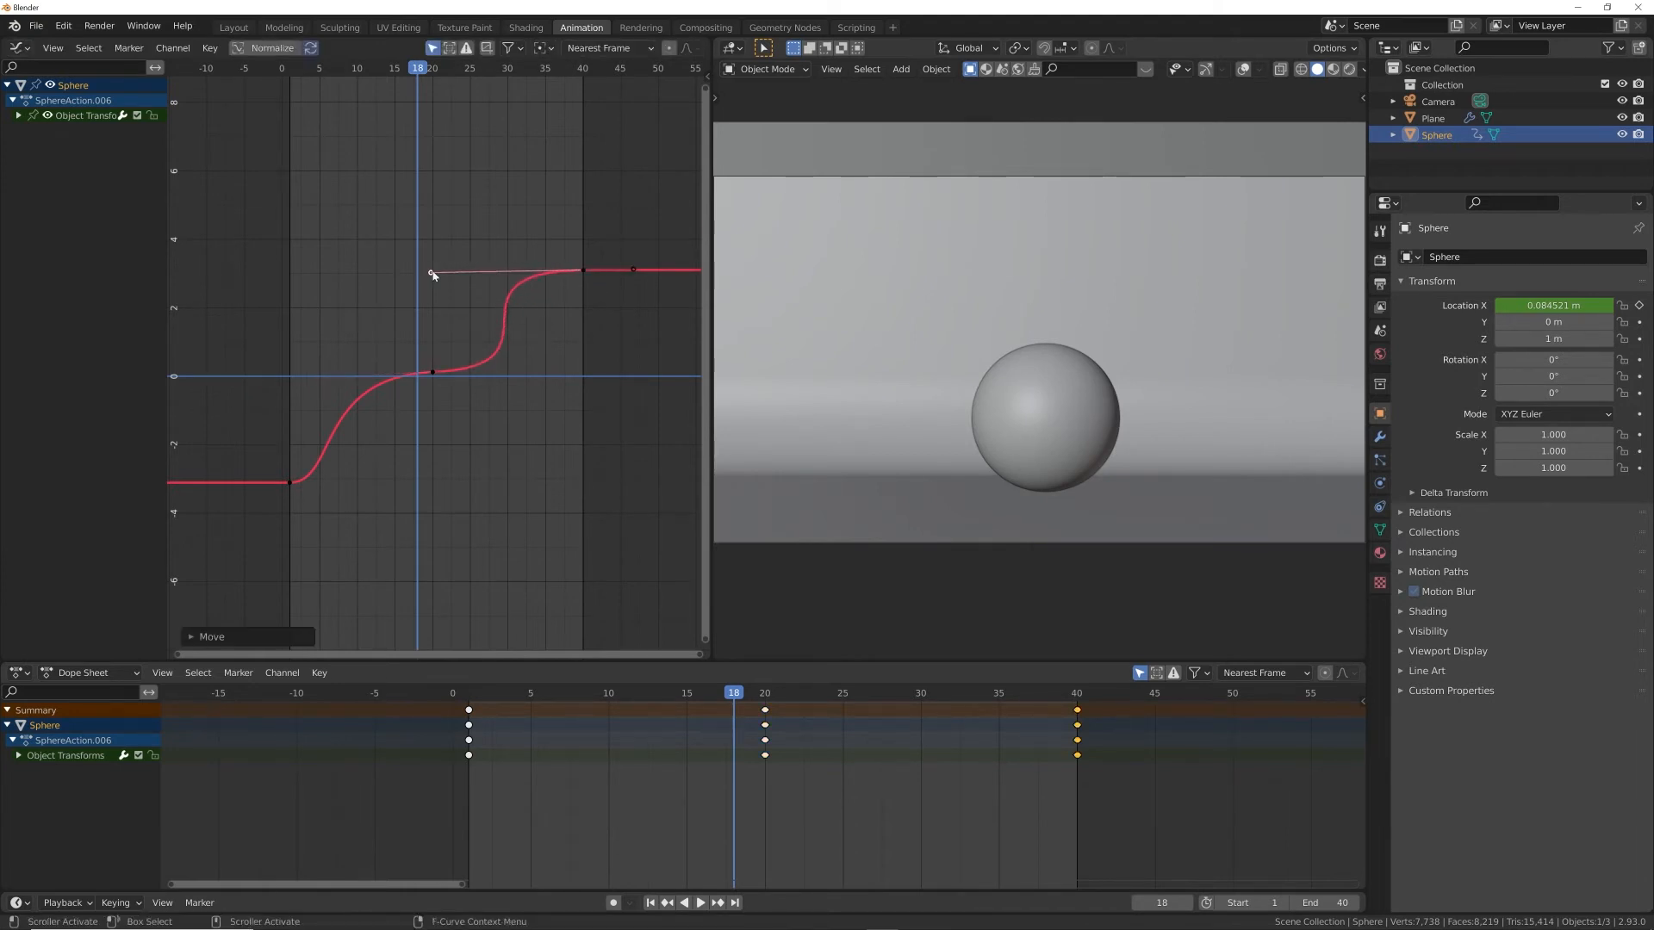
left_click(290, 483)
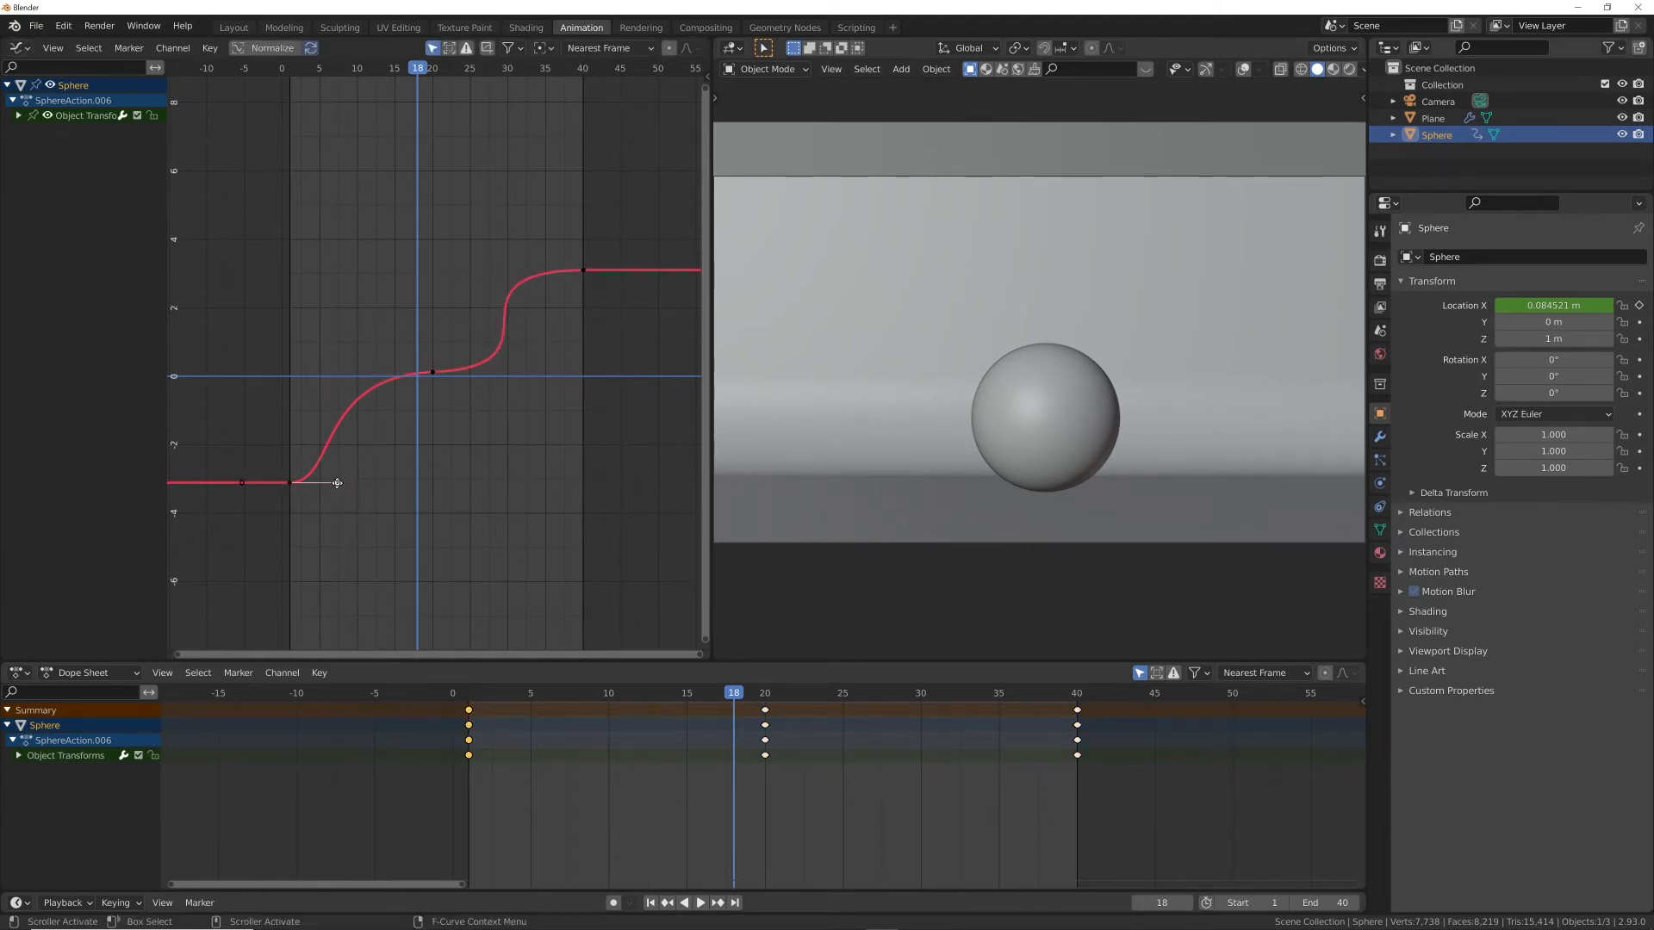
left_click_drag(337, 483, 421, 483)
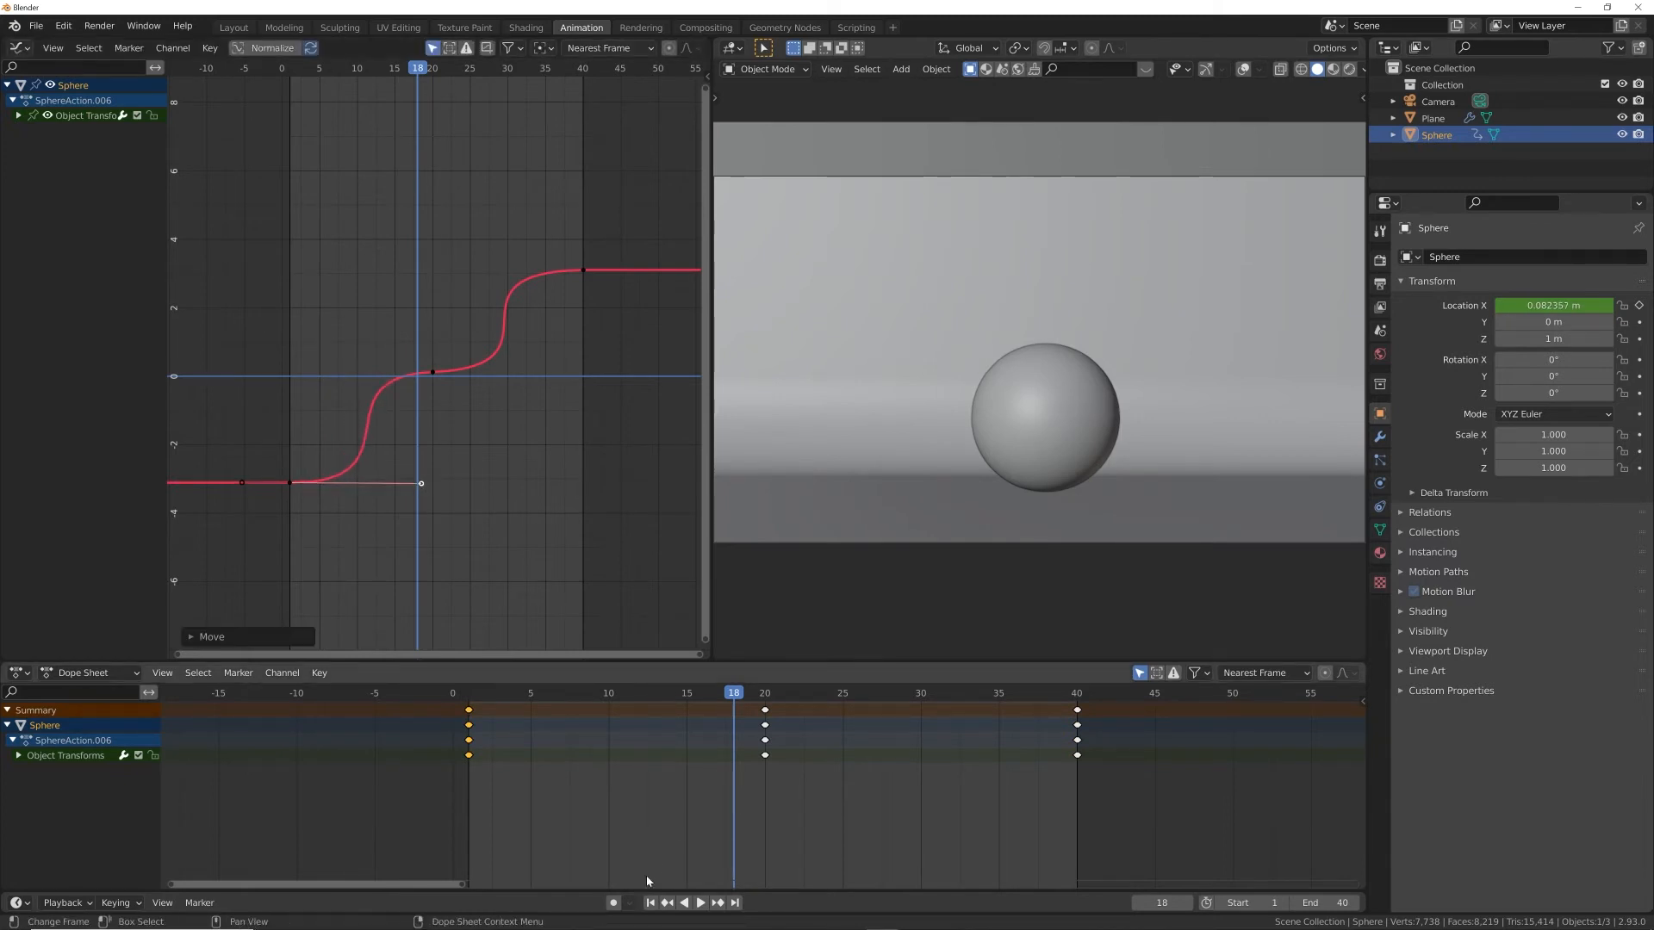
left_click(650, 902)
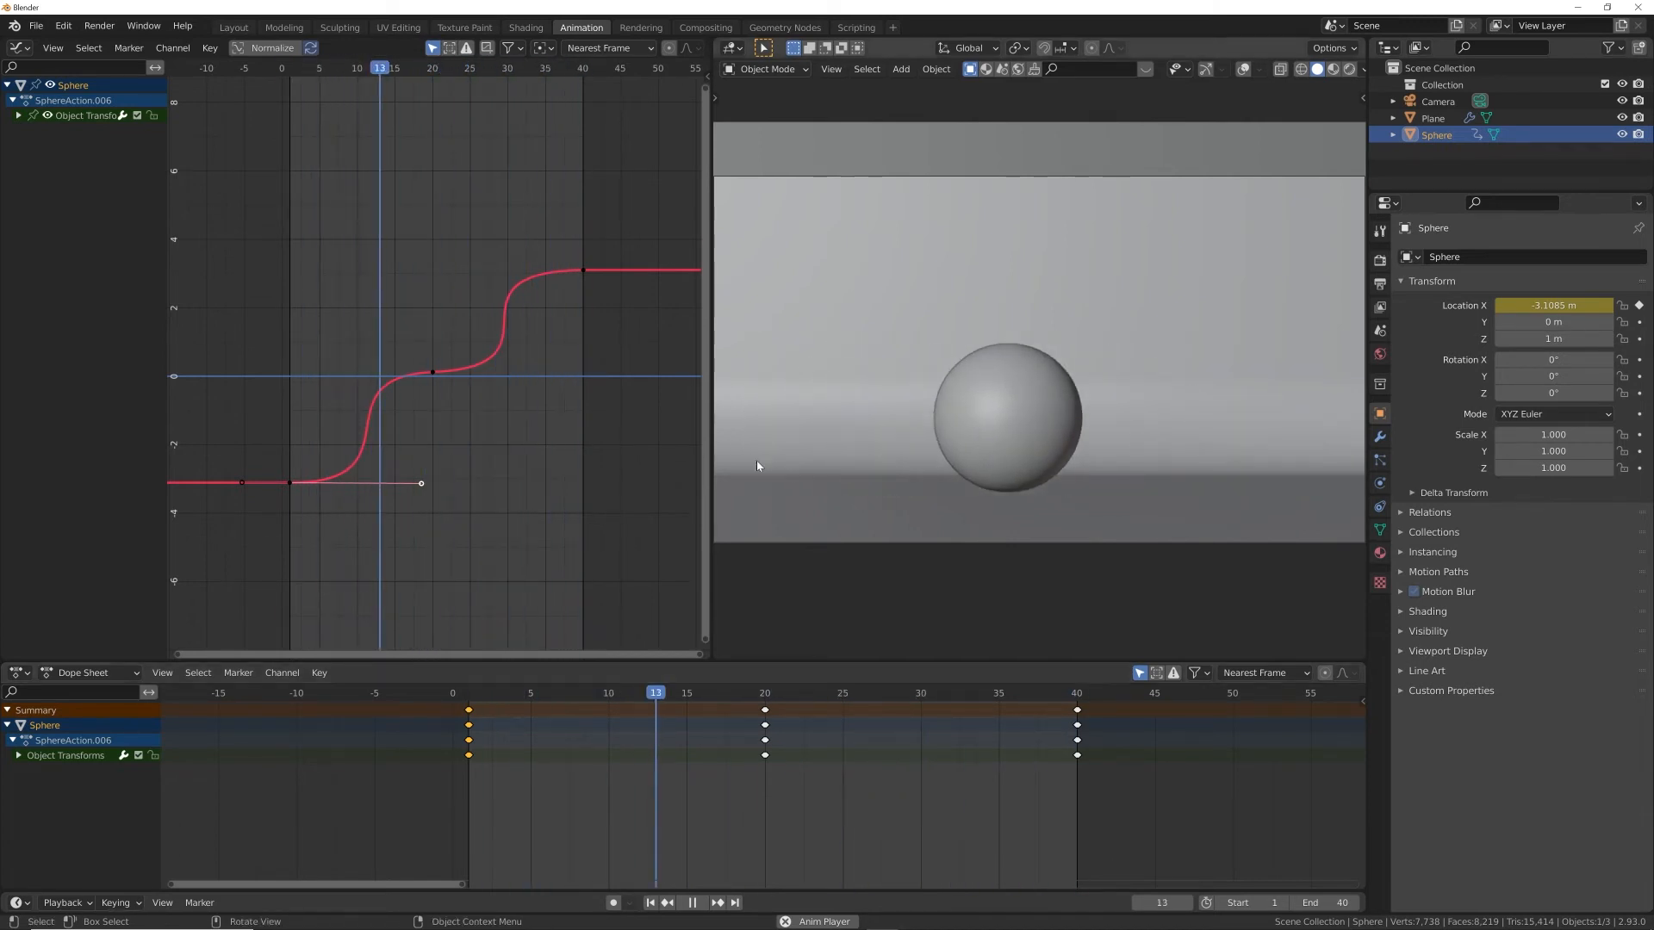
key("space")
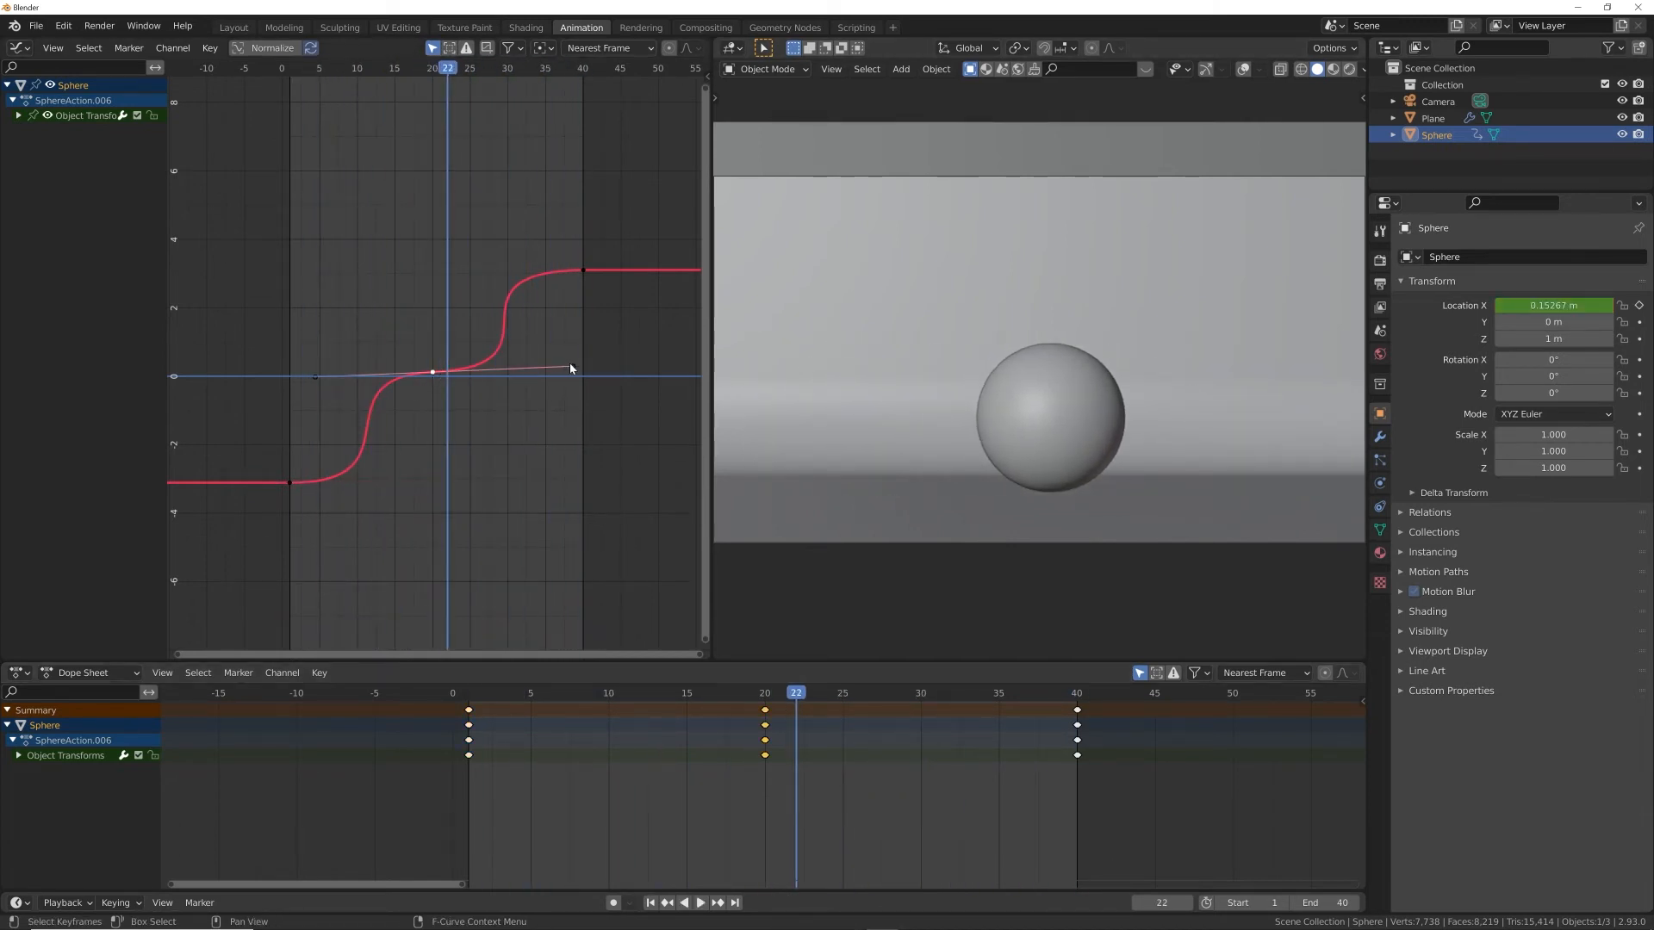
Level the frame 20 keyframe's outgoing handle at about frame 39 and replay the animation from the first frame
left_click_drag(570, 369, 575, 372)
left_click(651, 902)
key("space")
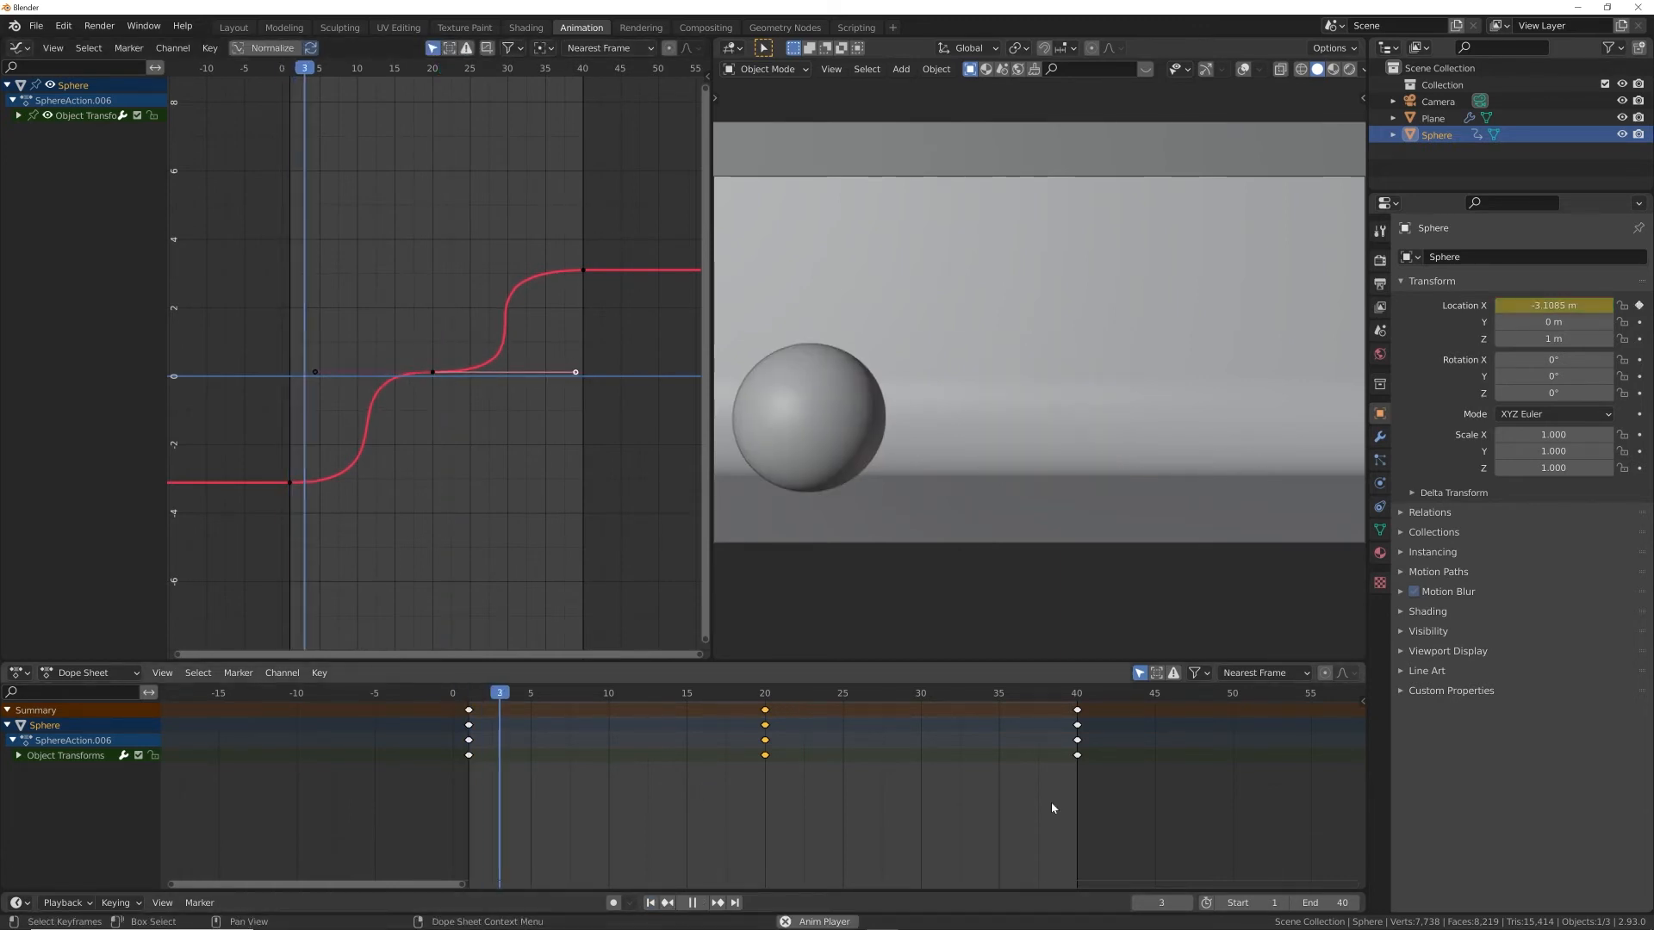
key("space")
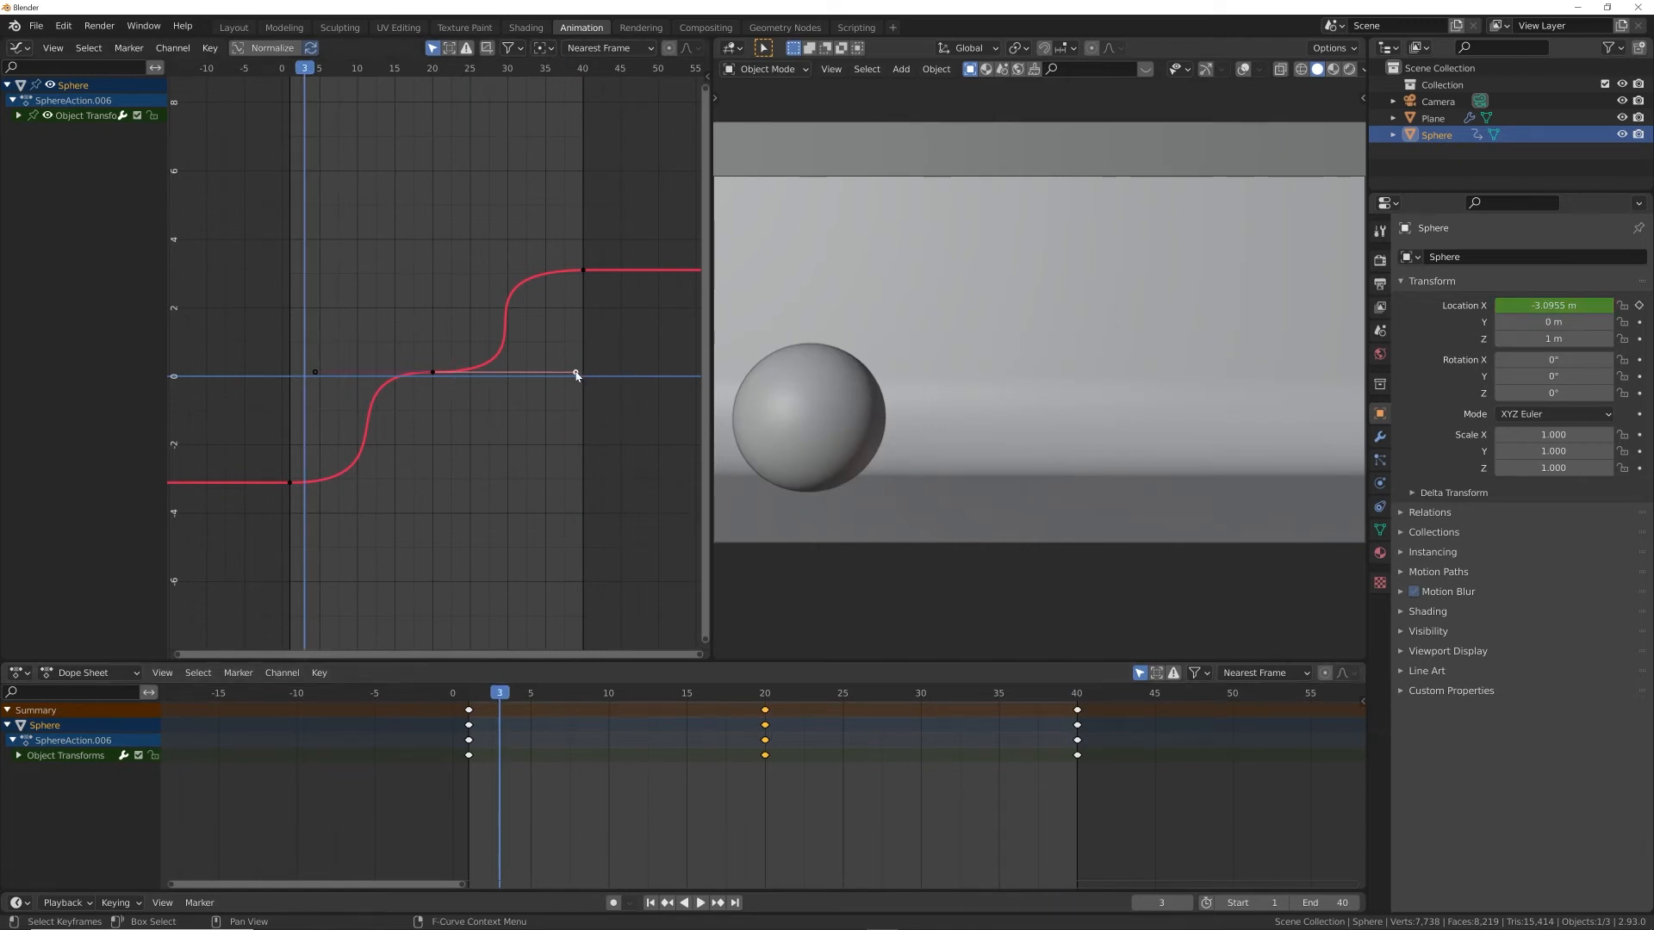
Tilt the frame 20 keyframe's outgoing handle upward and shorten it, and shorten frame 40's incoming handle to about frame 26
left_click_drag(576, 375, 573, 336)
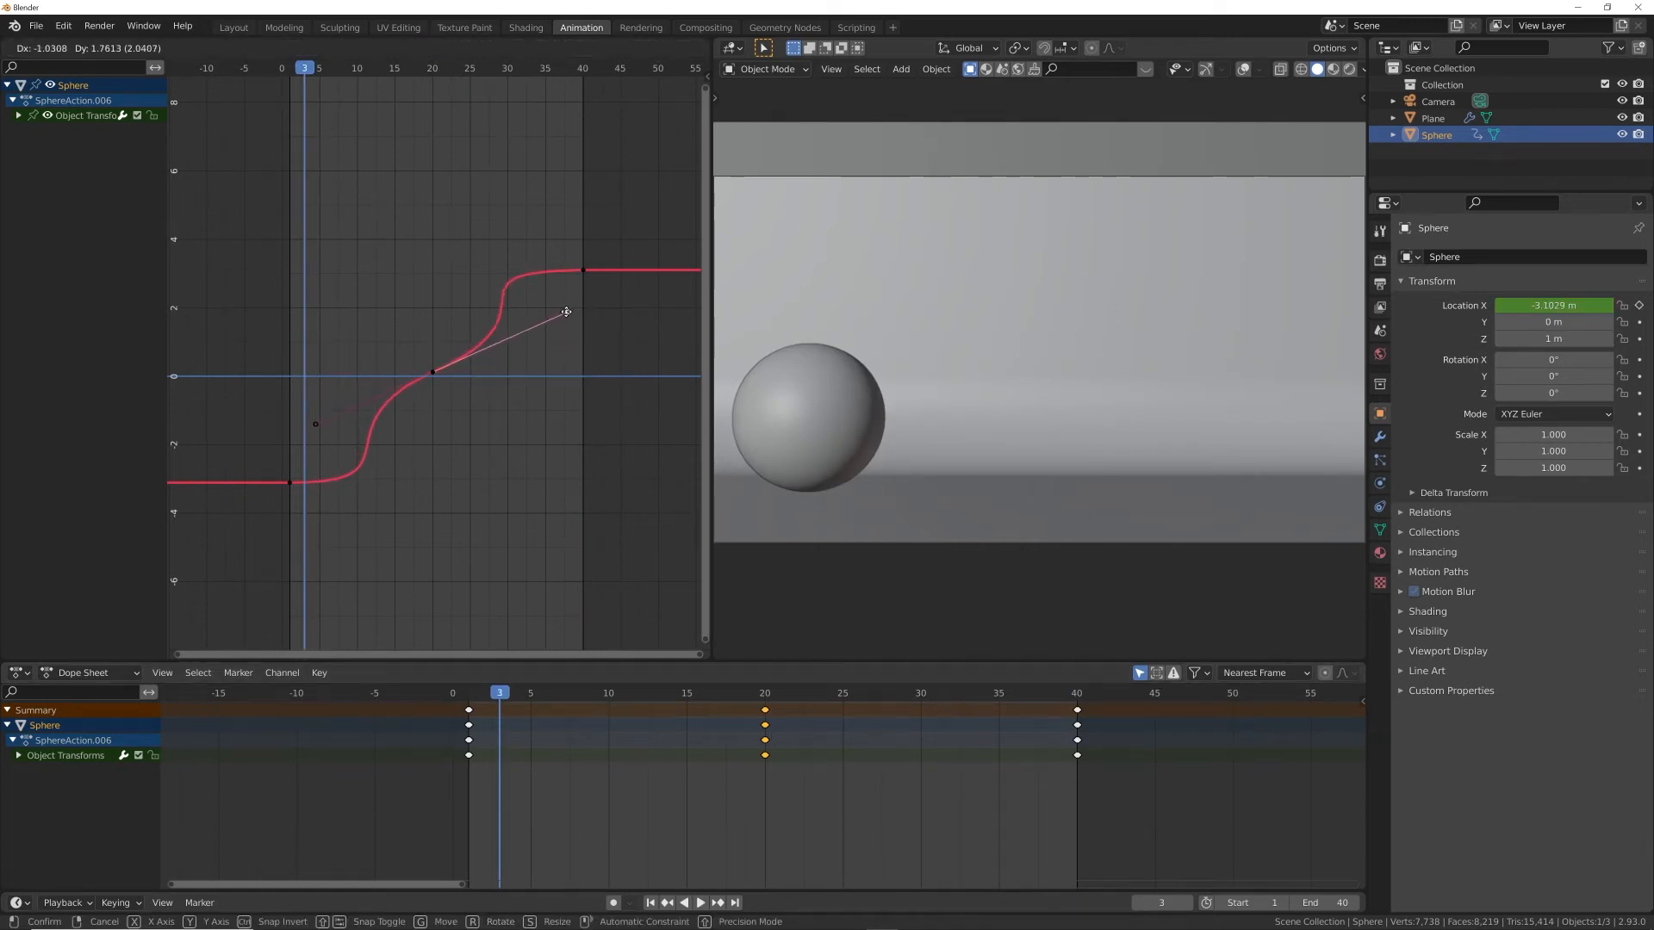
left_click_drag(533, 326, 534, 329)
left_click(583, 270)
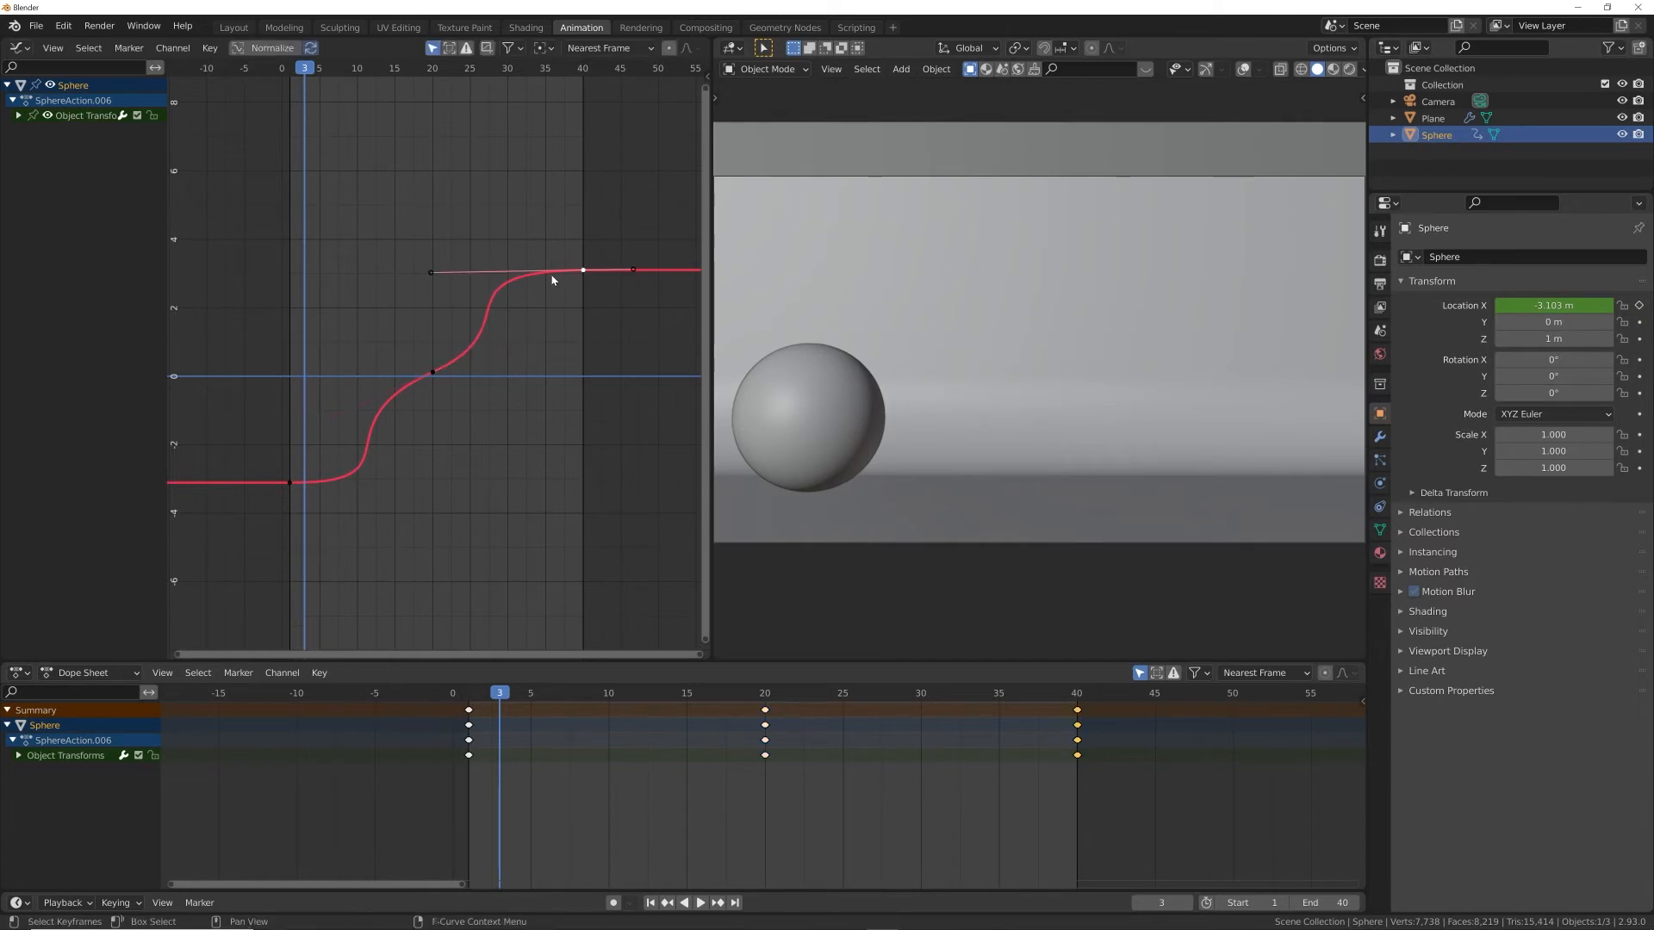
left_click_drag(431, 273, 475, 271)
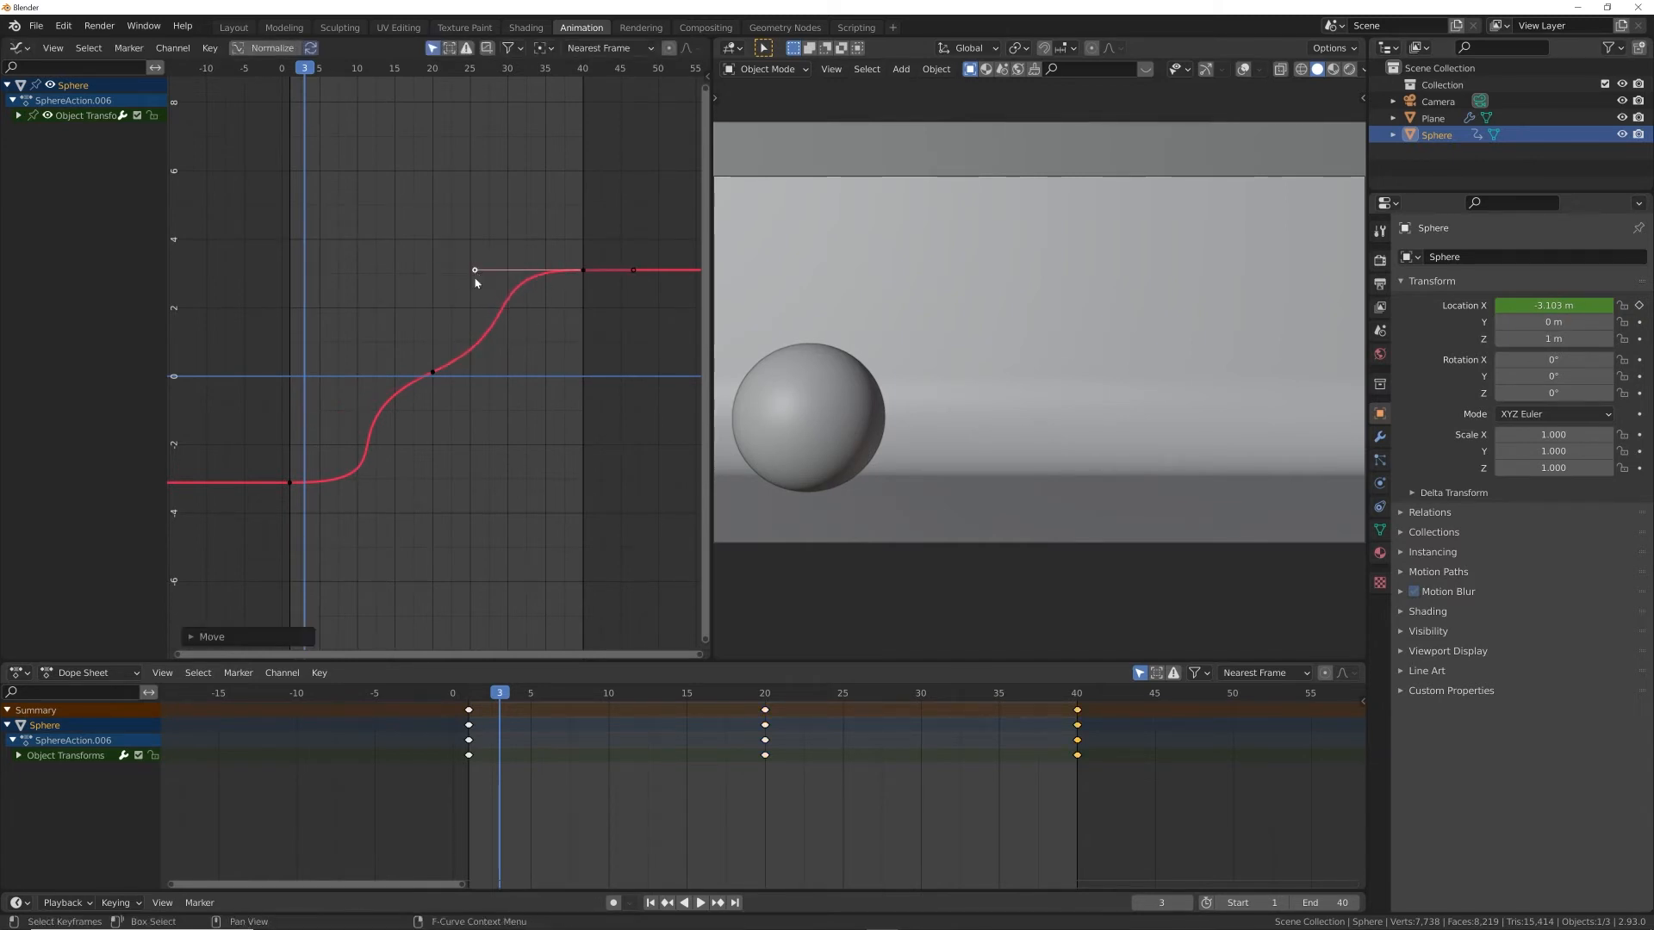
Extend the frame 1 keyframe's outgoing handle to about frame 24 and replay the animation from the first frame
left_click(367, 444)
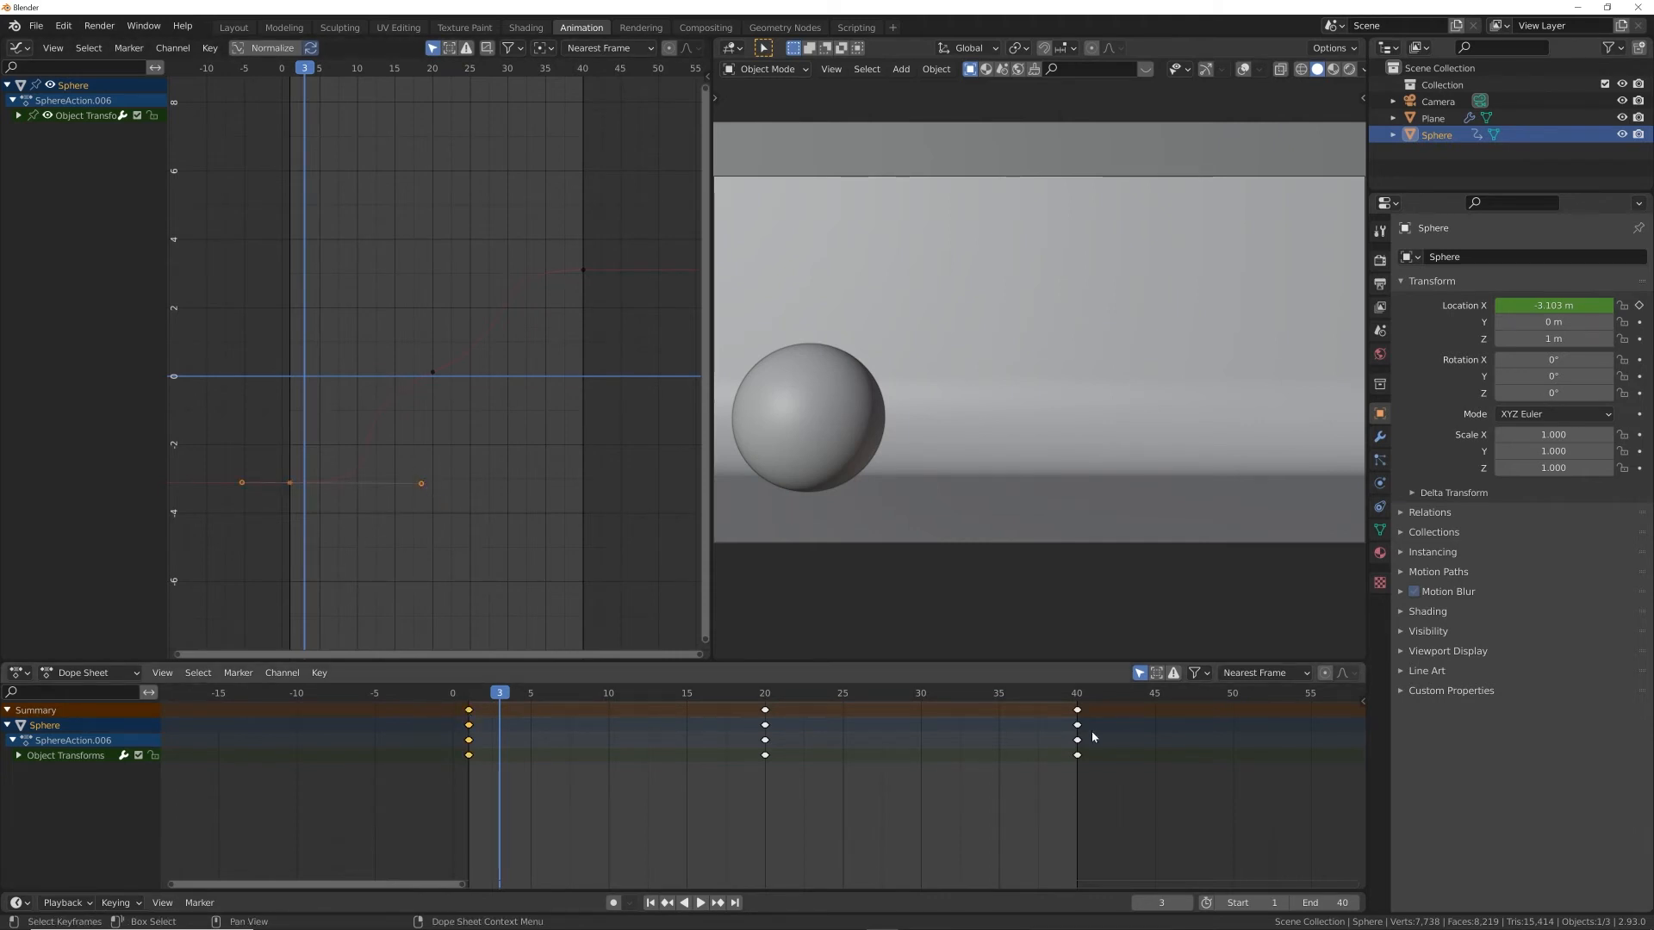
left_click_drag(1168, 727, 370, 748)
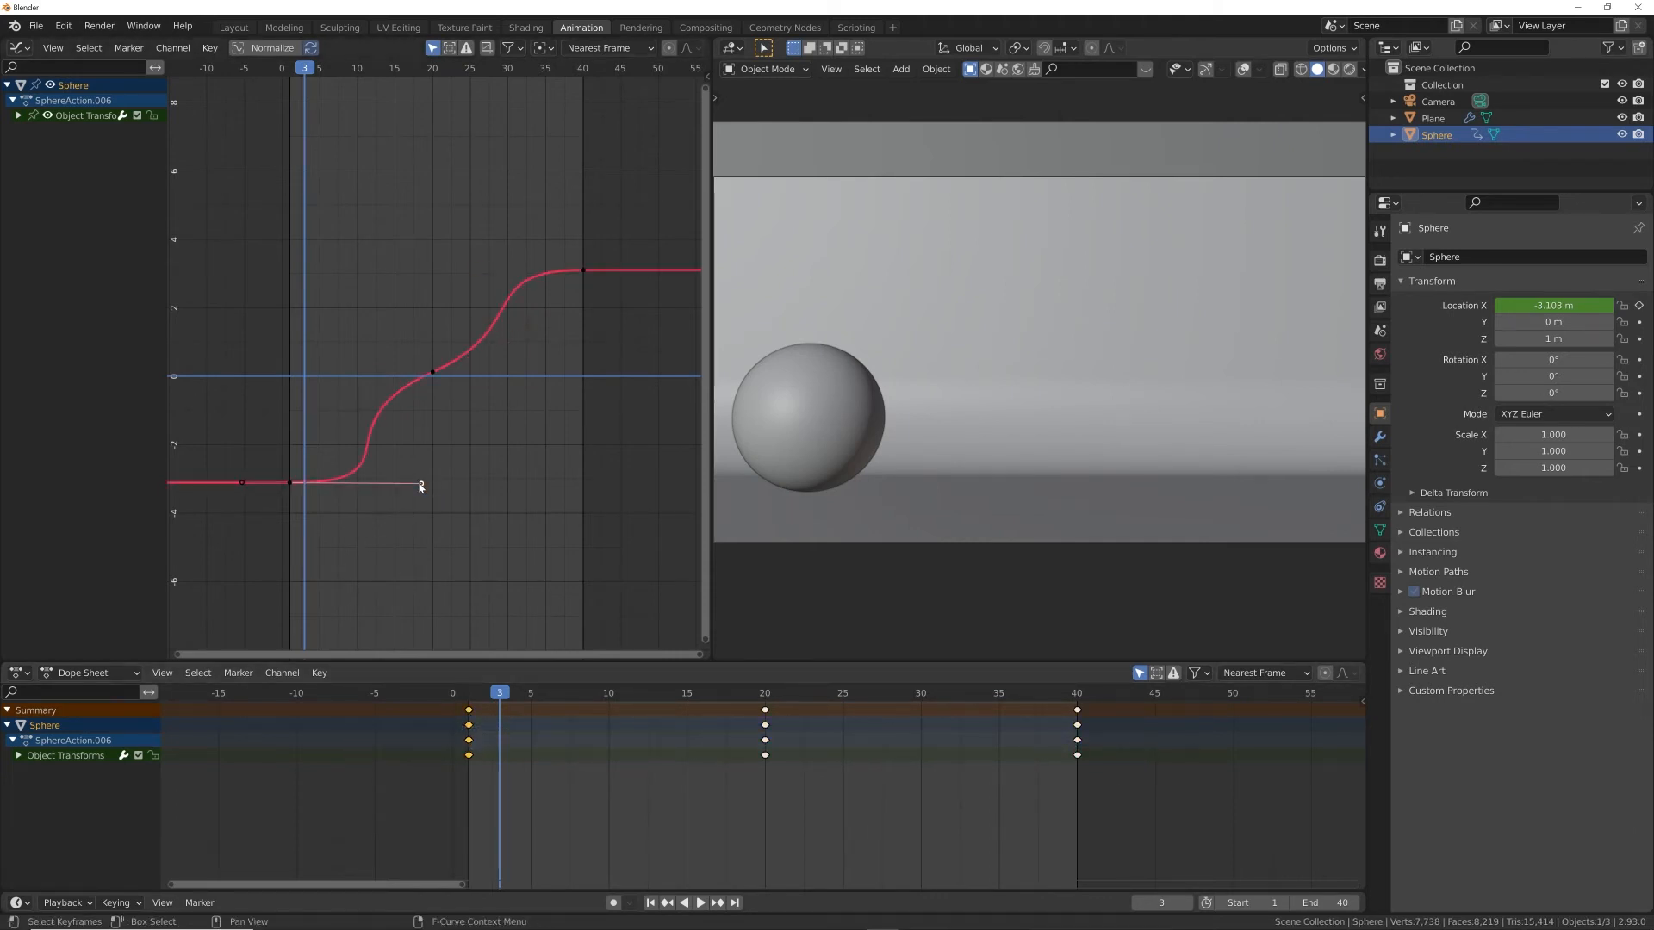
left_click_drag(421, 484, 461, 484)
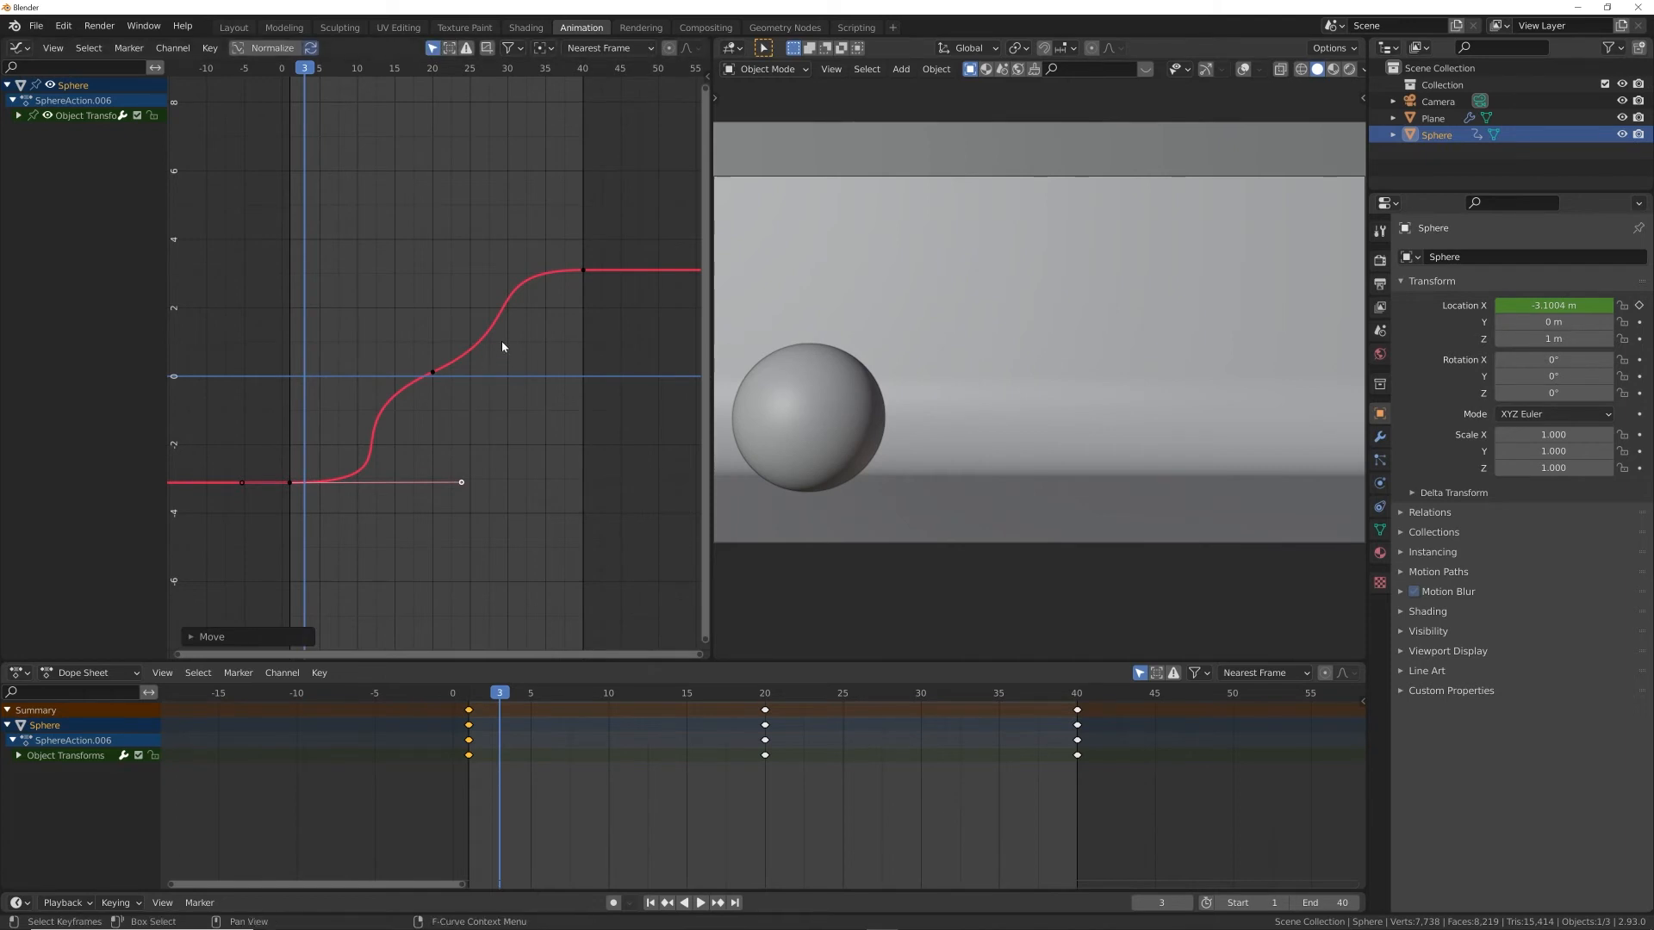
left_click(649, 903)
key("space")
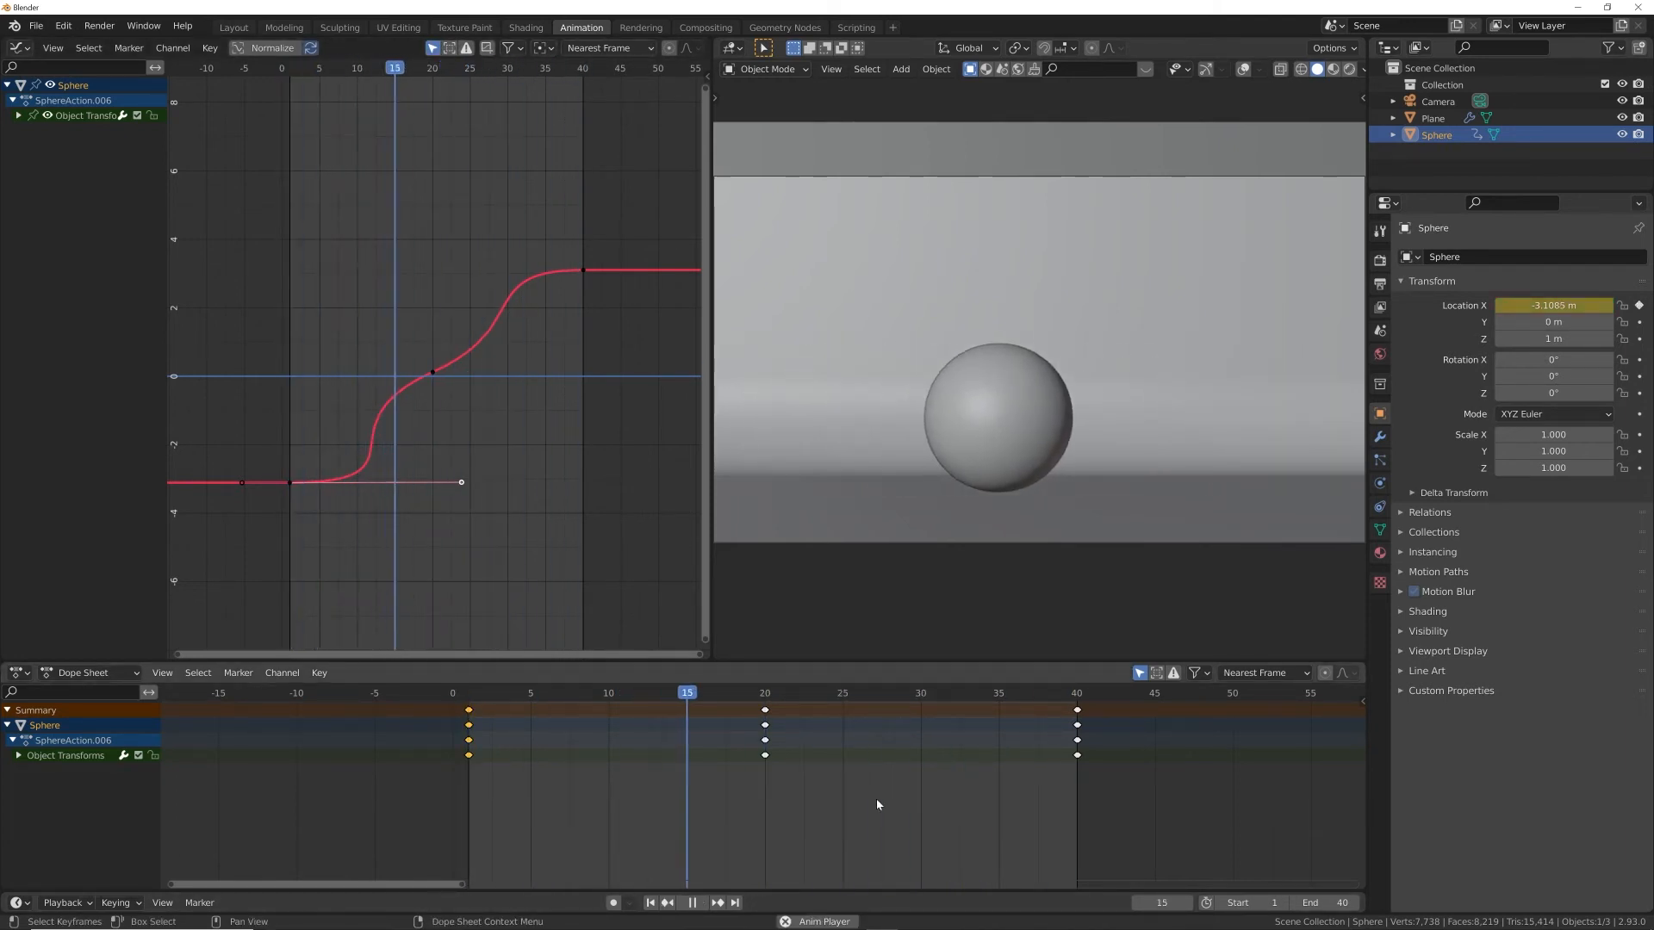
key("space")
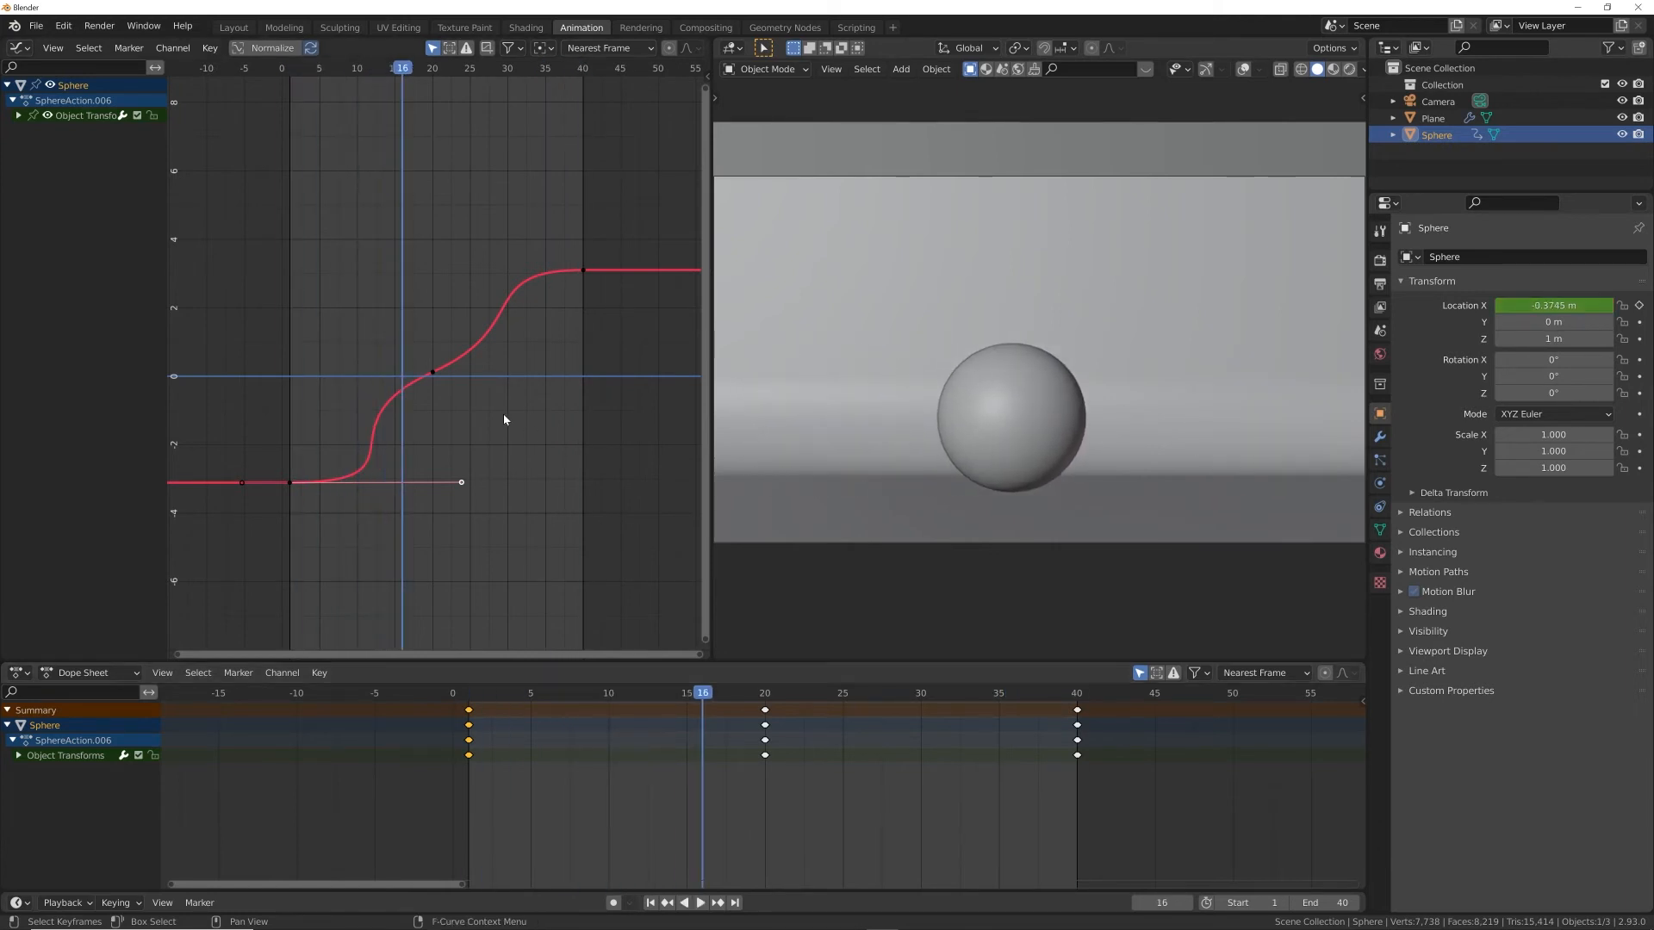
Extend the frame 20 keyframe's outgoing handle to about frame 43 at a value of about 2.1, and replay the animation twice
left_click_drag(524, 339, 595, 314)
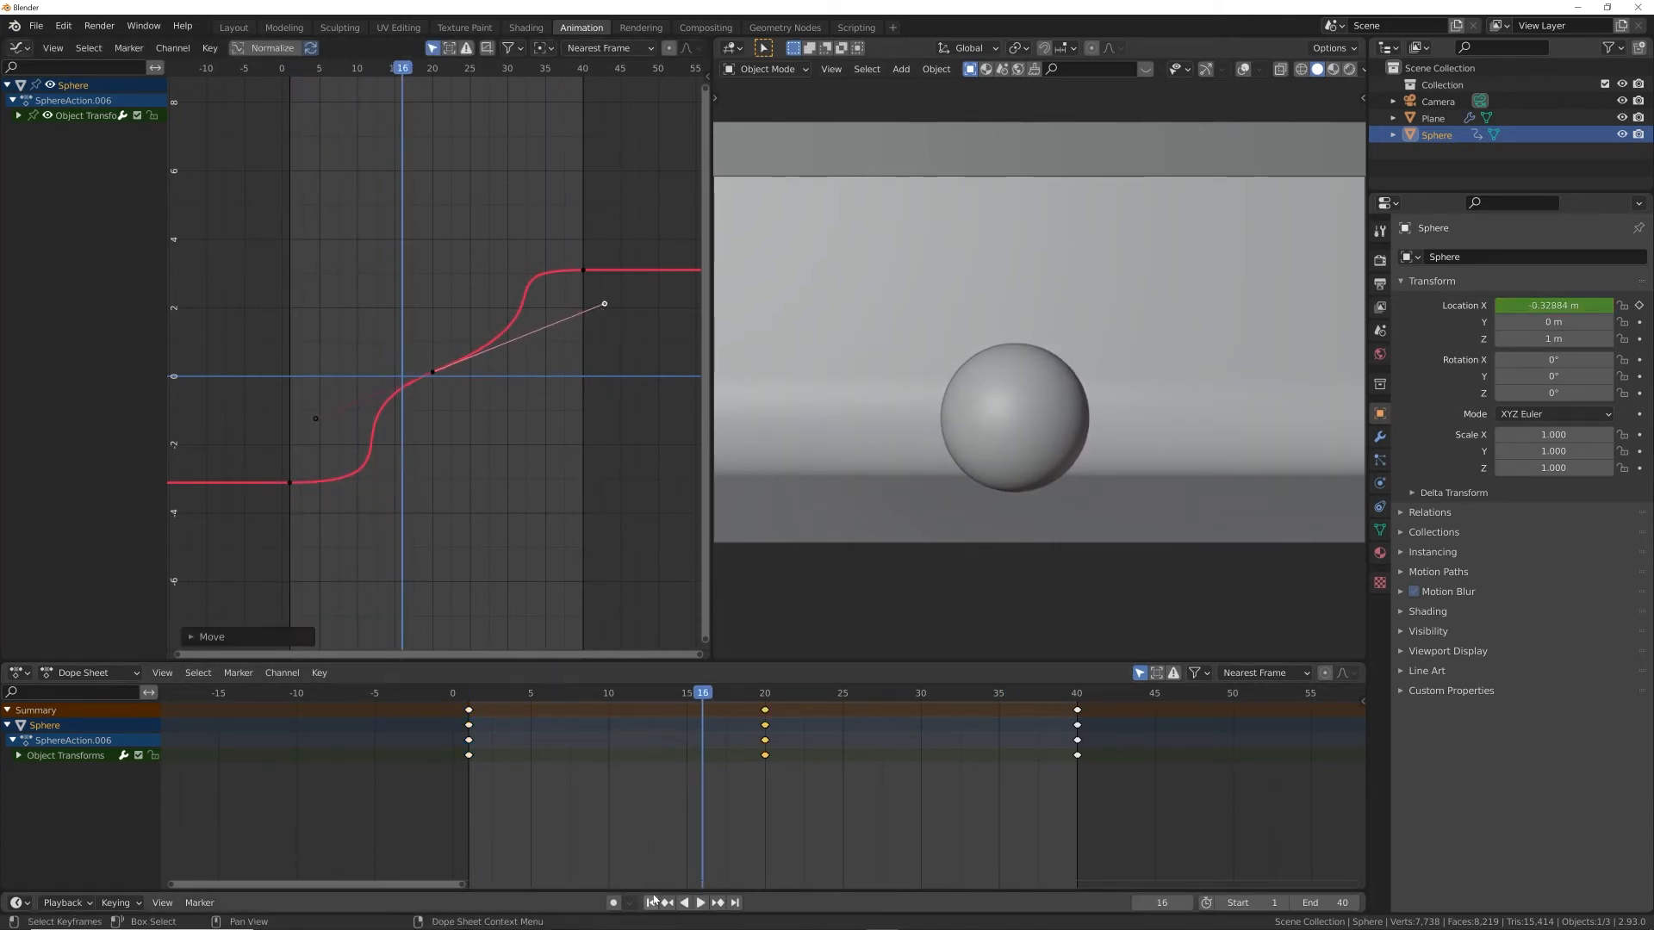
key("shift+Left")
key("space")
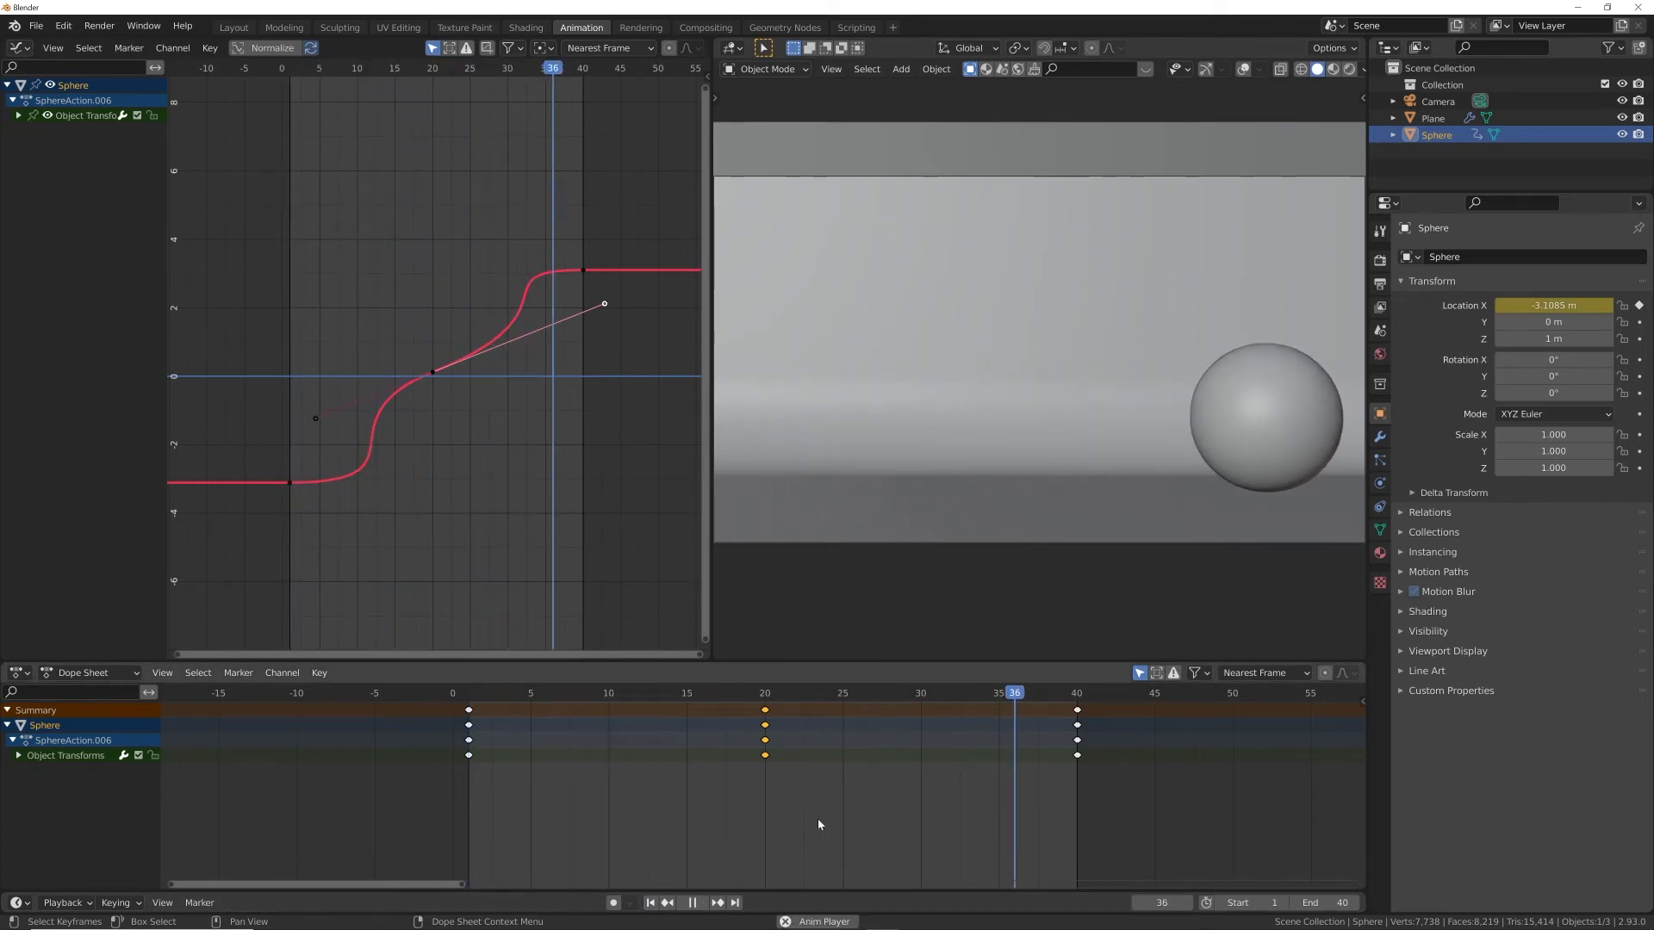
key("space")
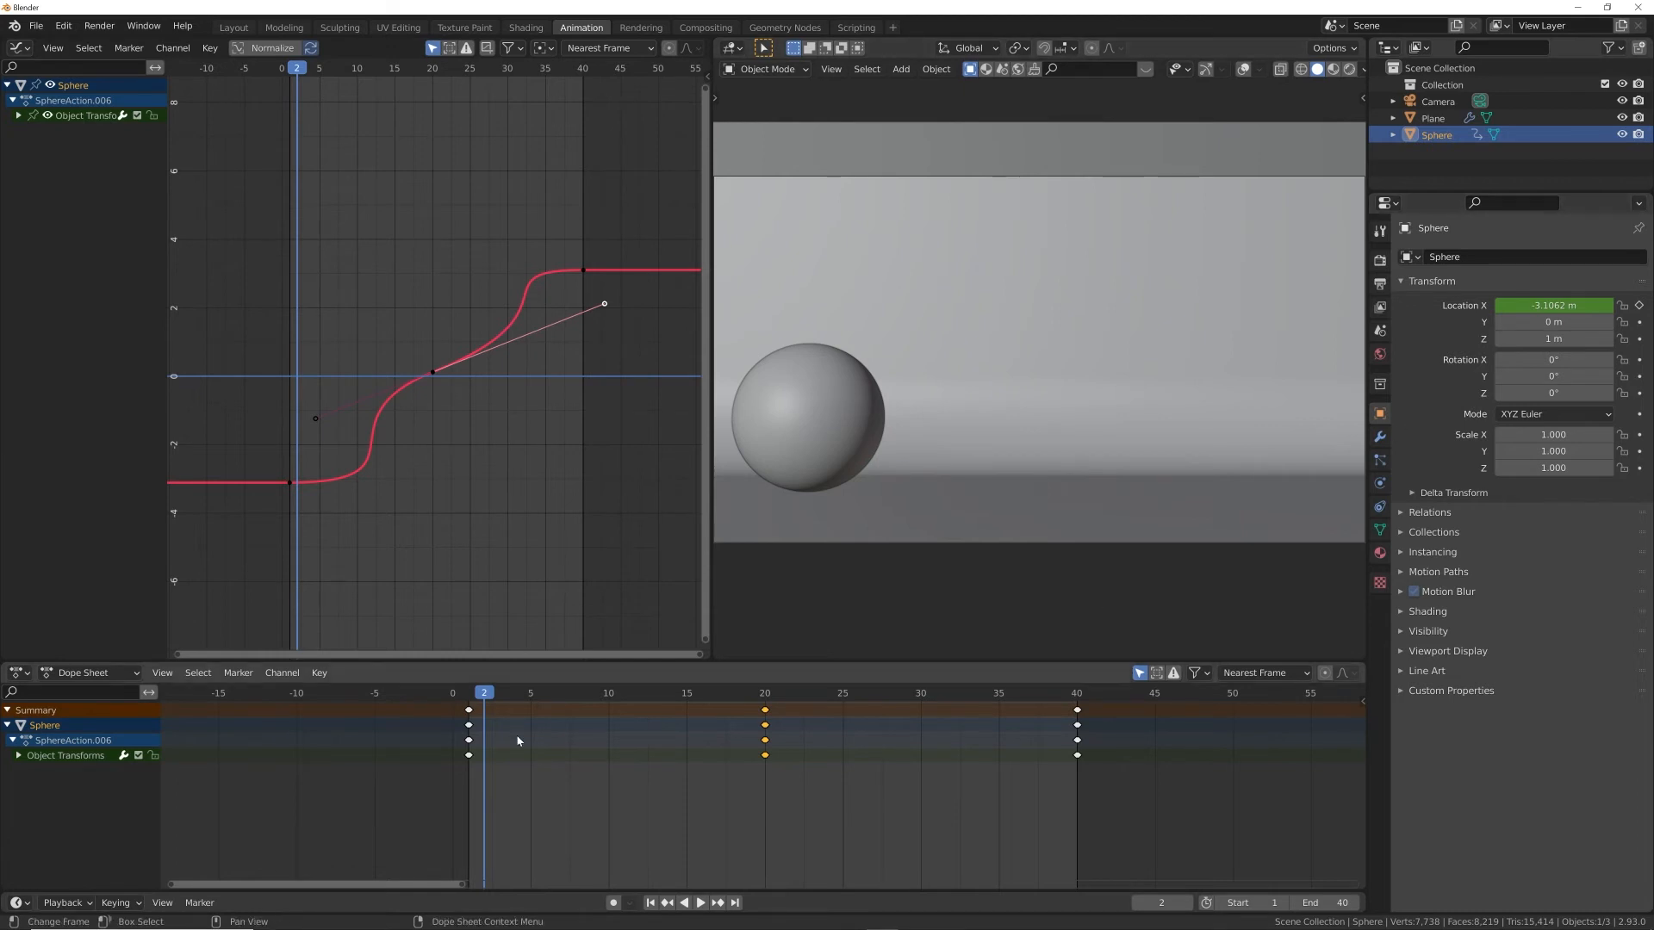
key("shift+Left")
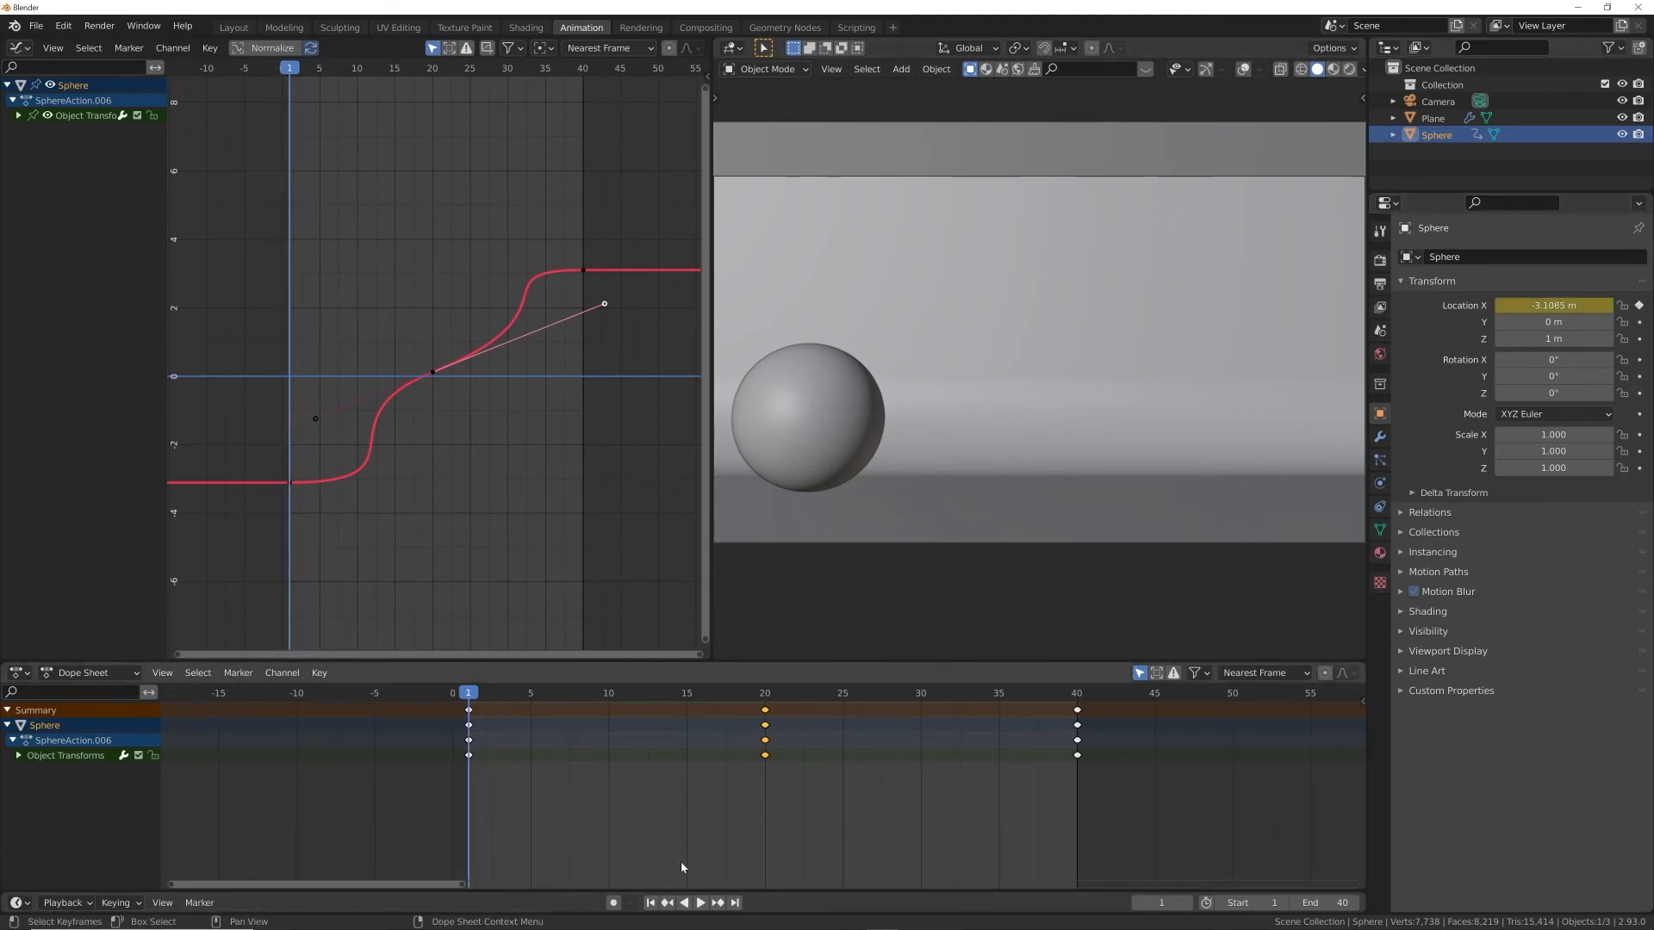
key("space")
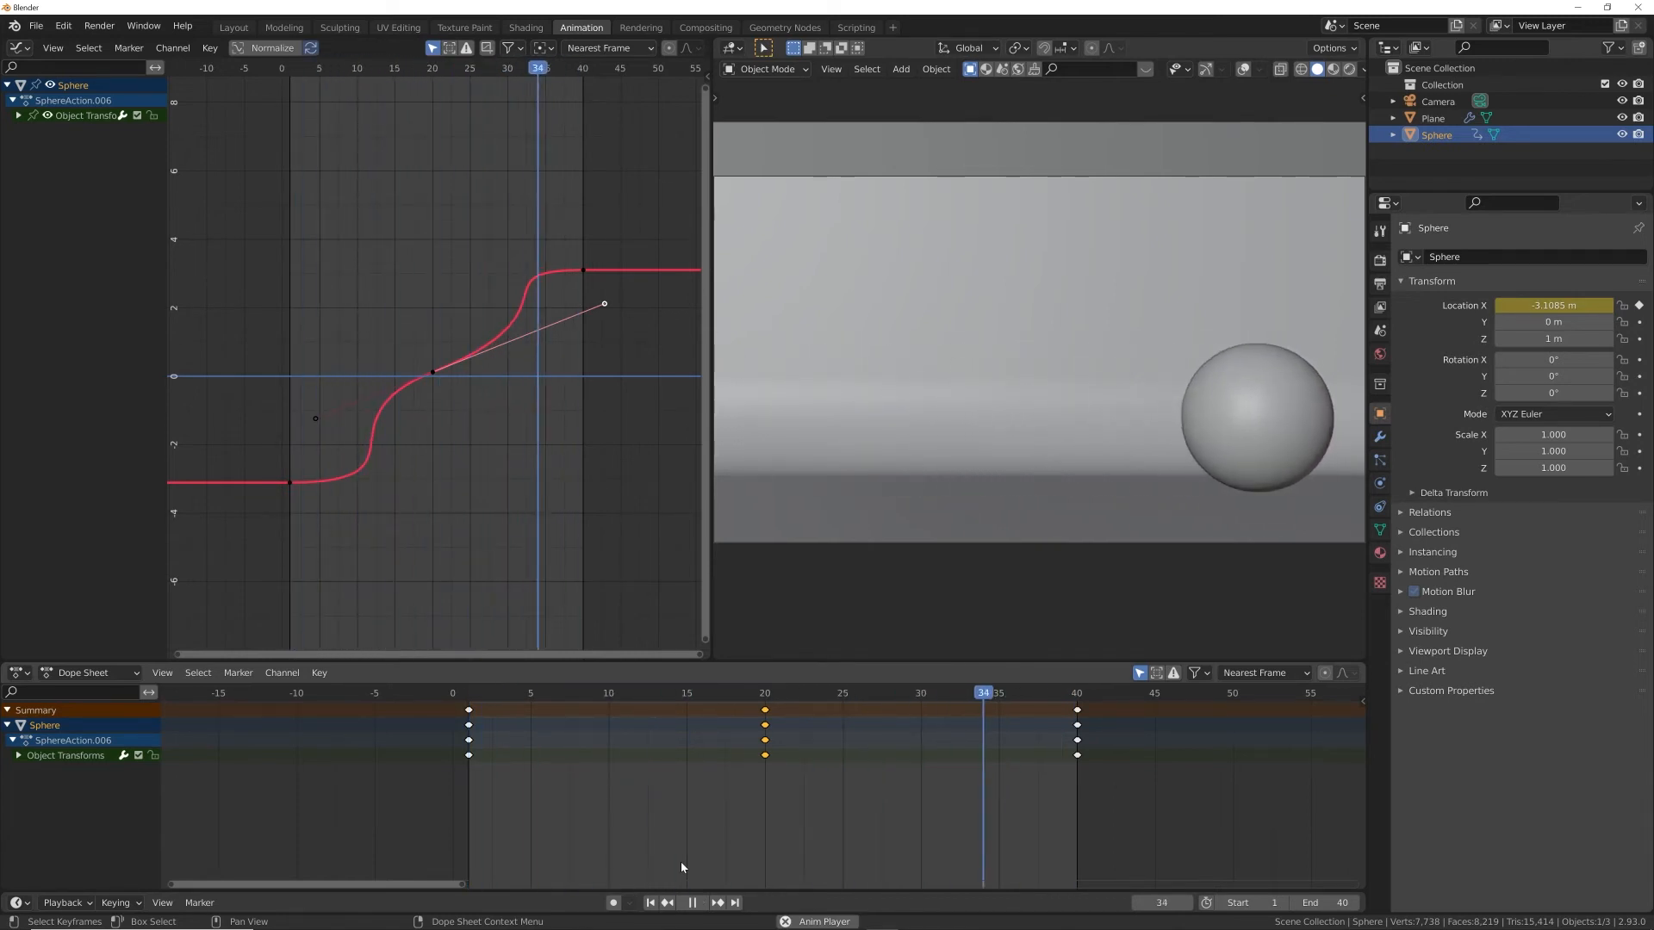
key("space")
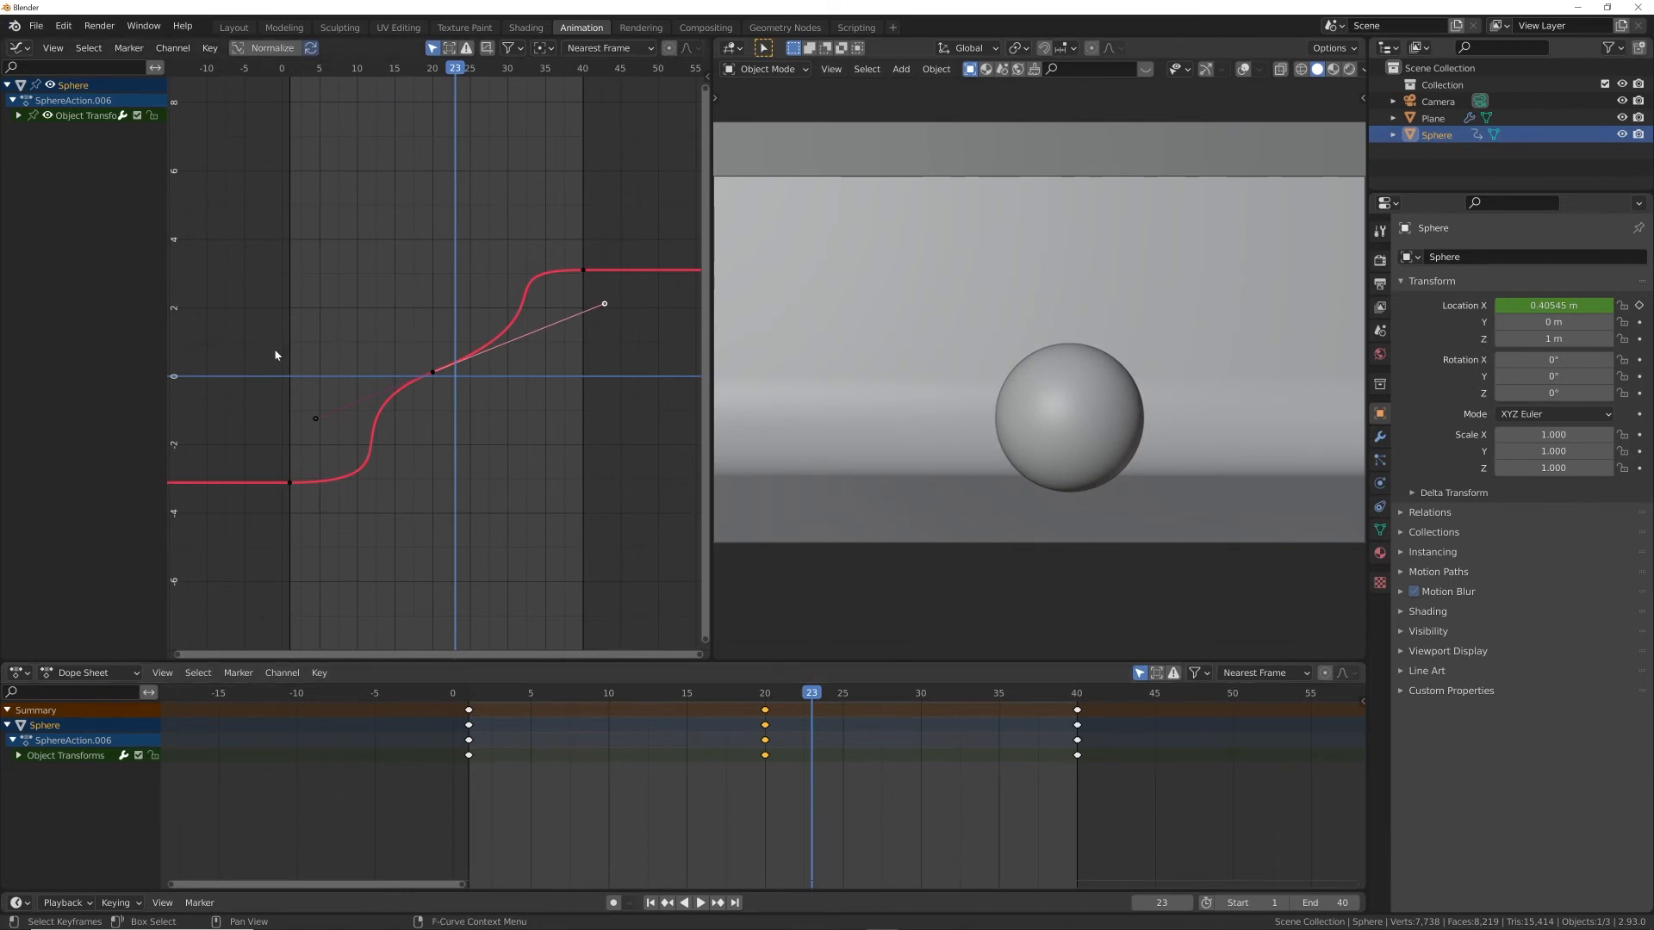
Go back to frame 1, clear the sphere's location keyframes and insert a new X location keyframe
left_click(650, 903)
right_click(1555, 304)
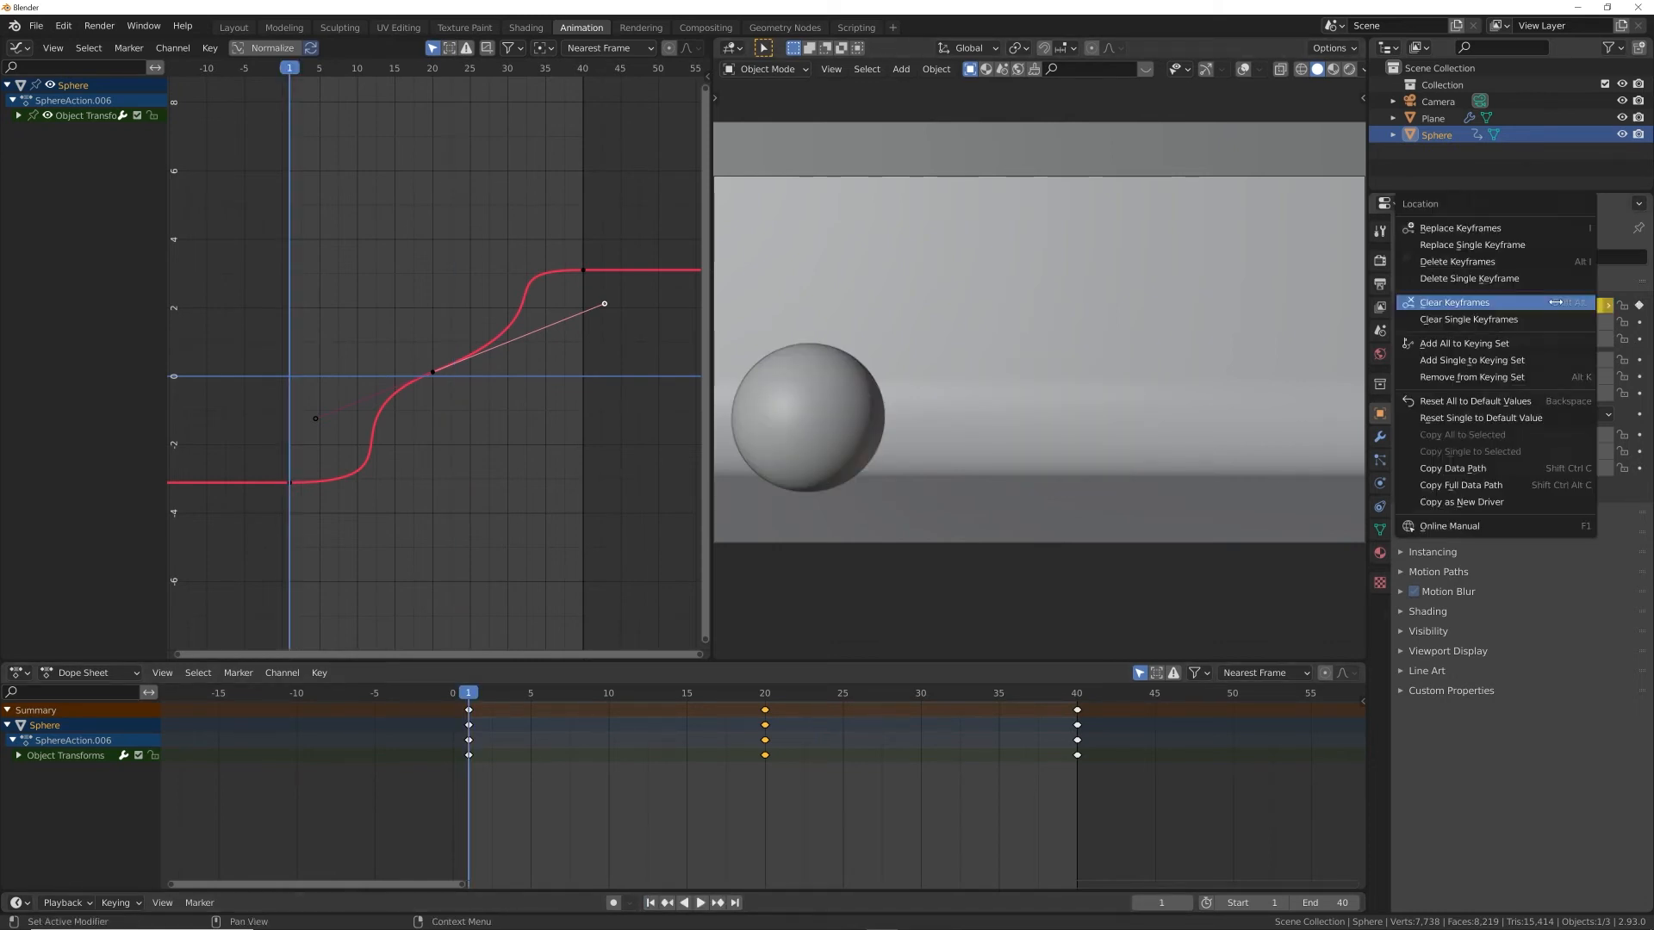
left_click(1518, 302)
left_click(1638, 305)
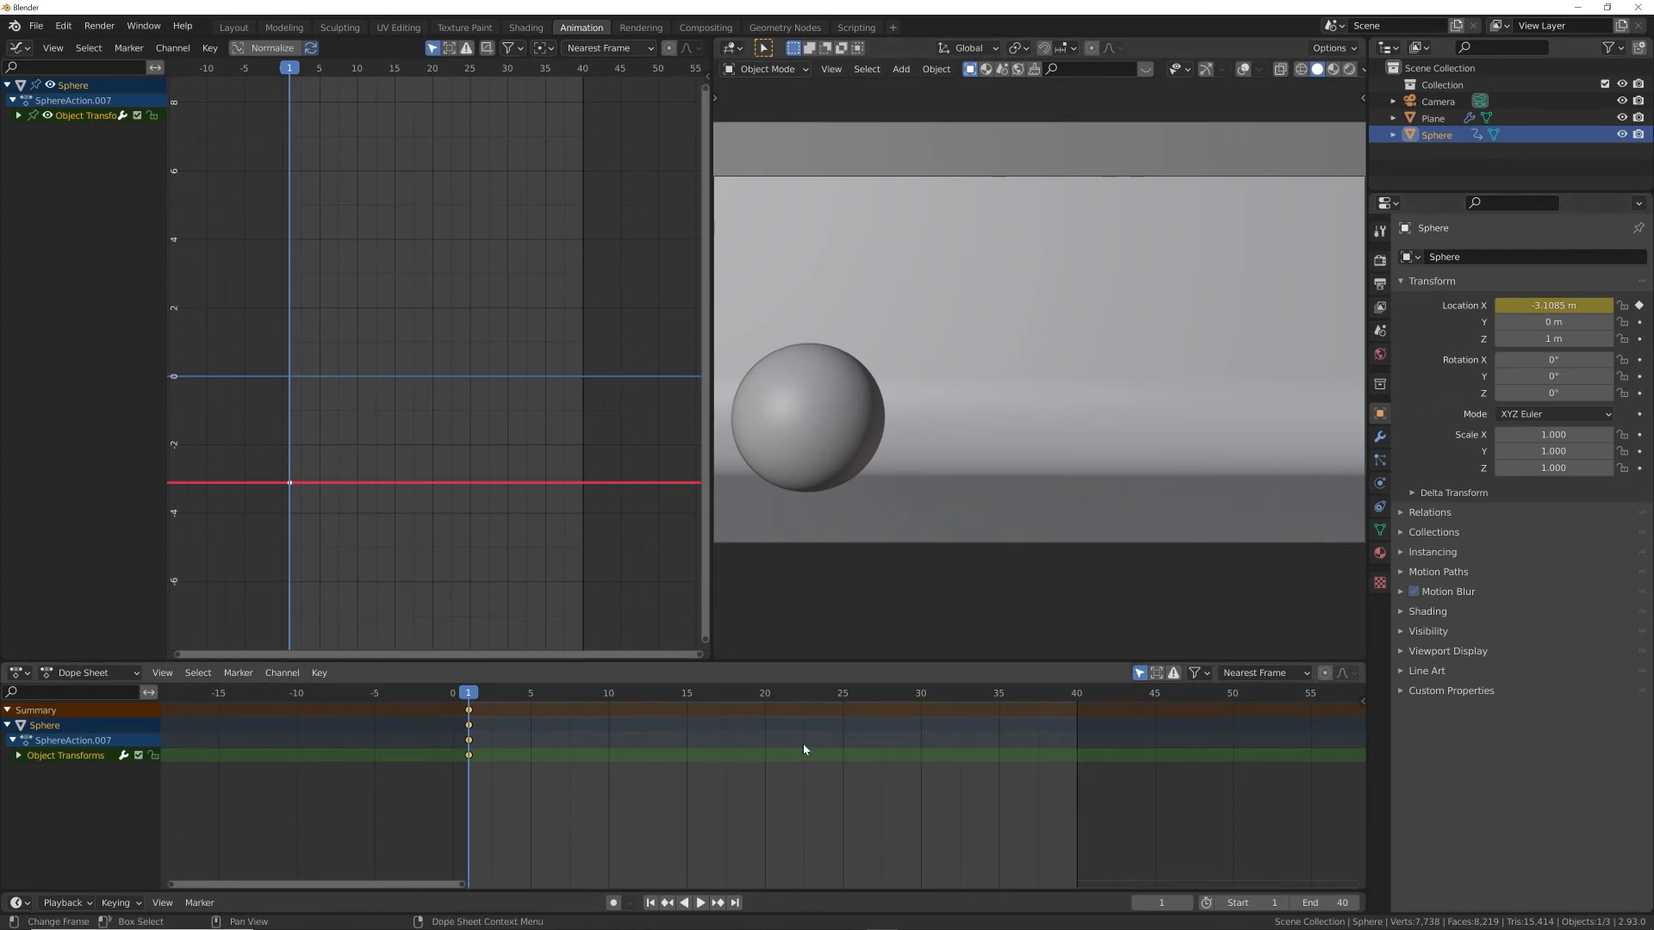
left_click(734, 903)
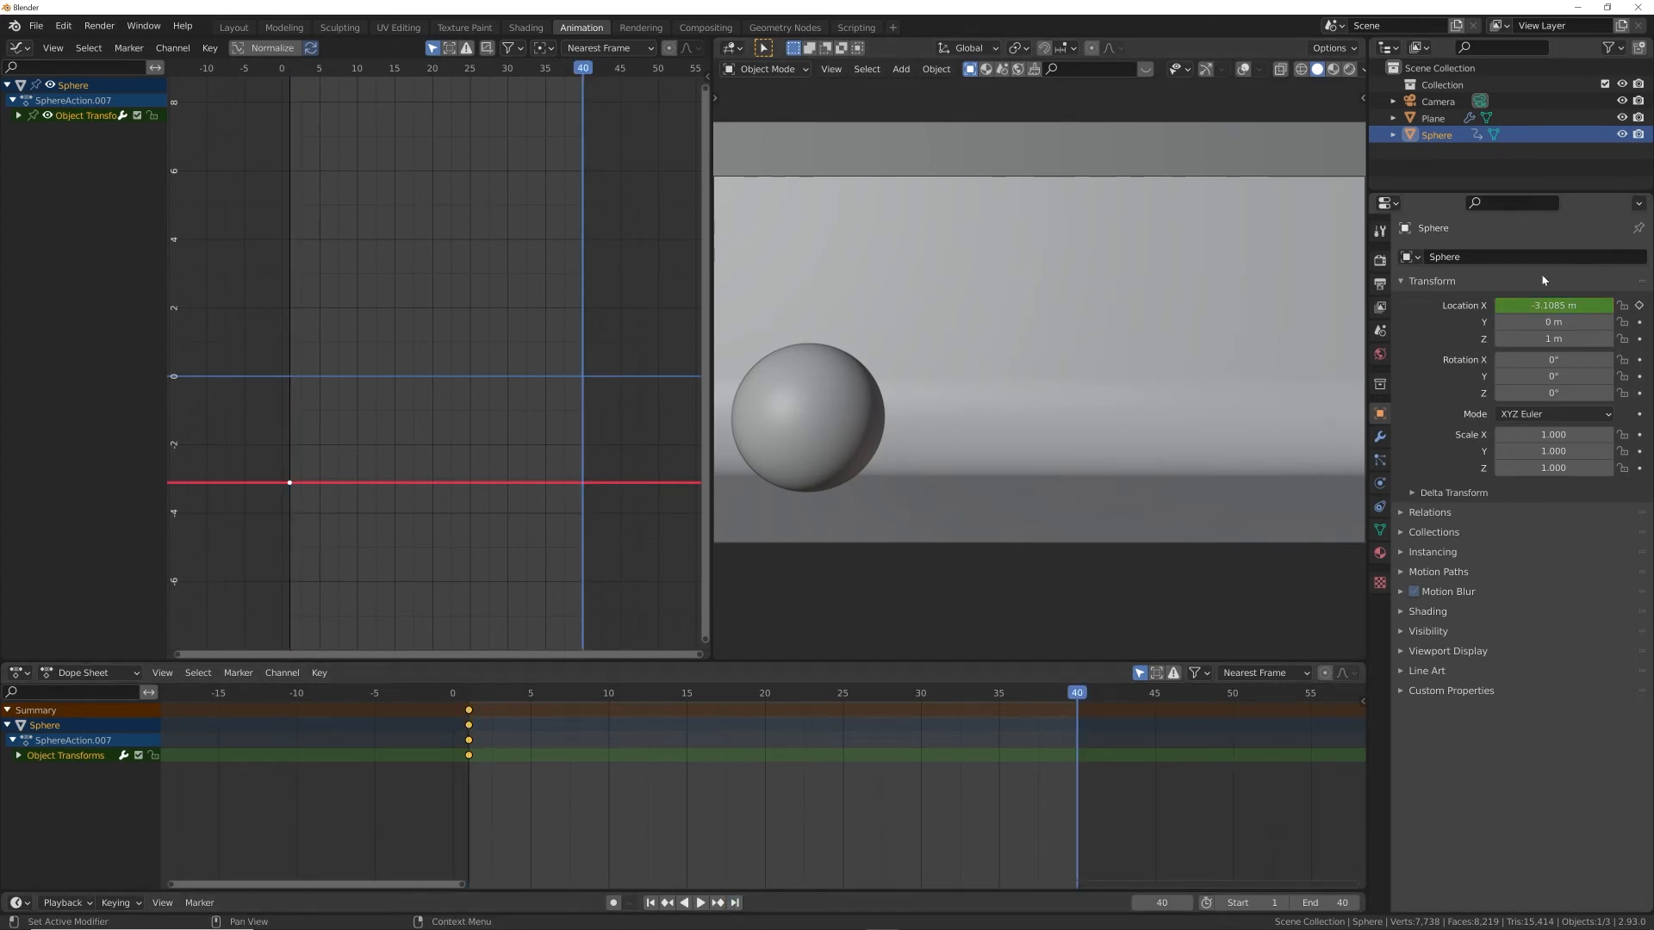
left_click_drag(1550, 305, 1635, 304)
key("ctrl+z")
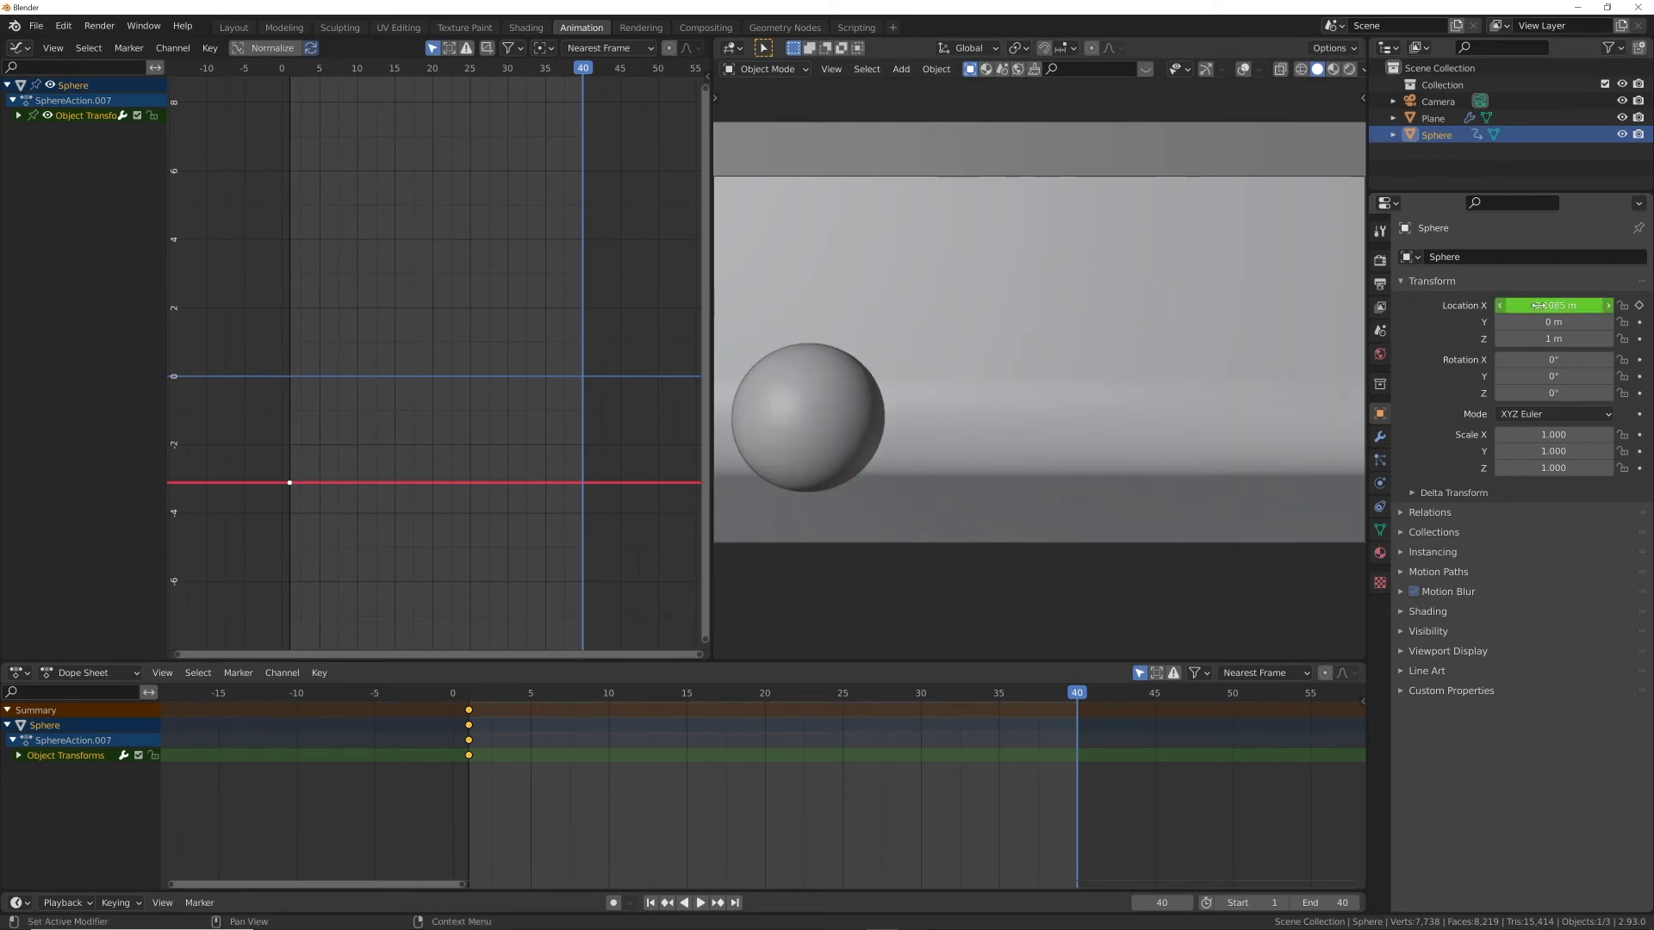
Clear the sphere's location keyframes and switch to the Layout workspace
right_click(1538, 305)
left_click(1538, 306)
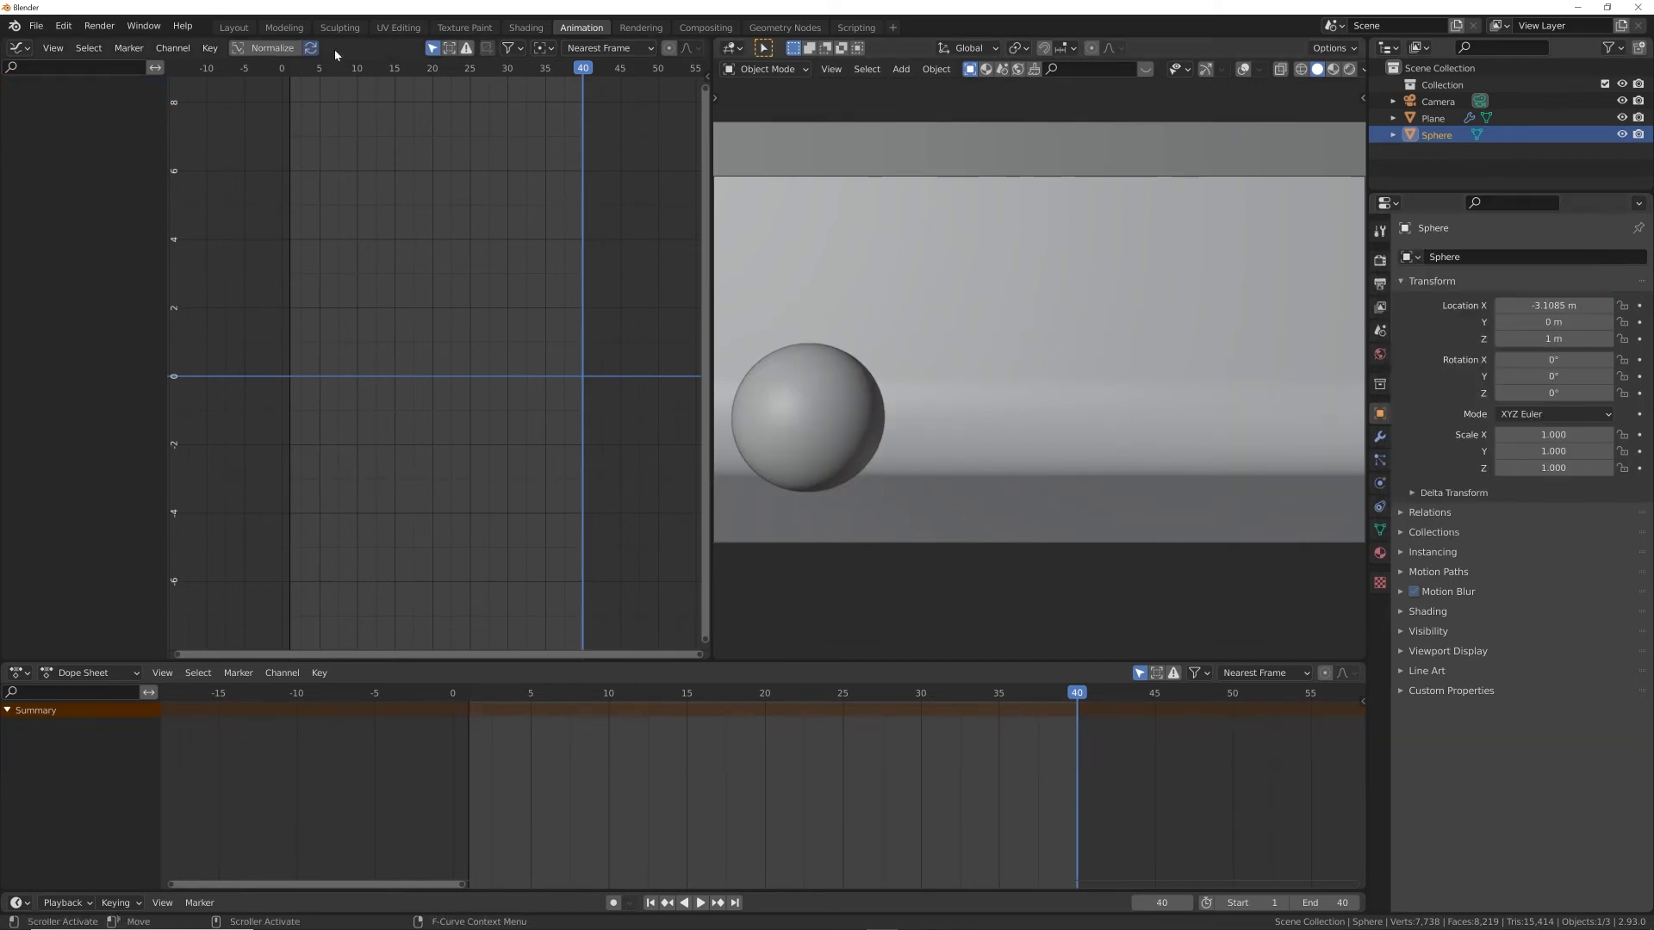
left_click(233, 27)
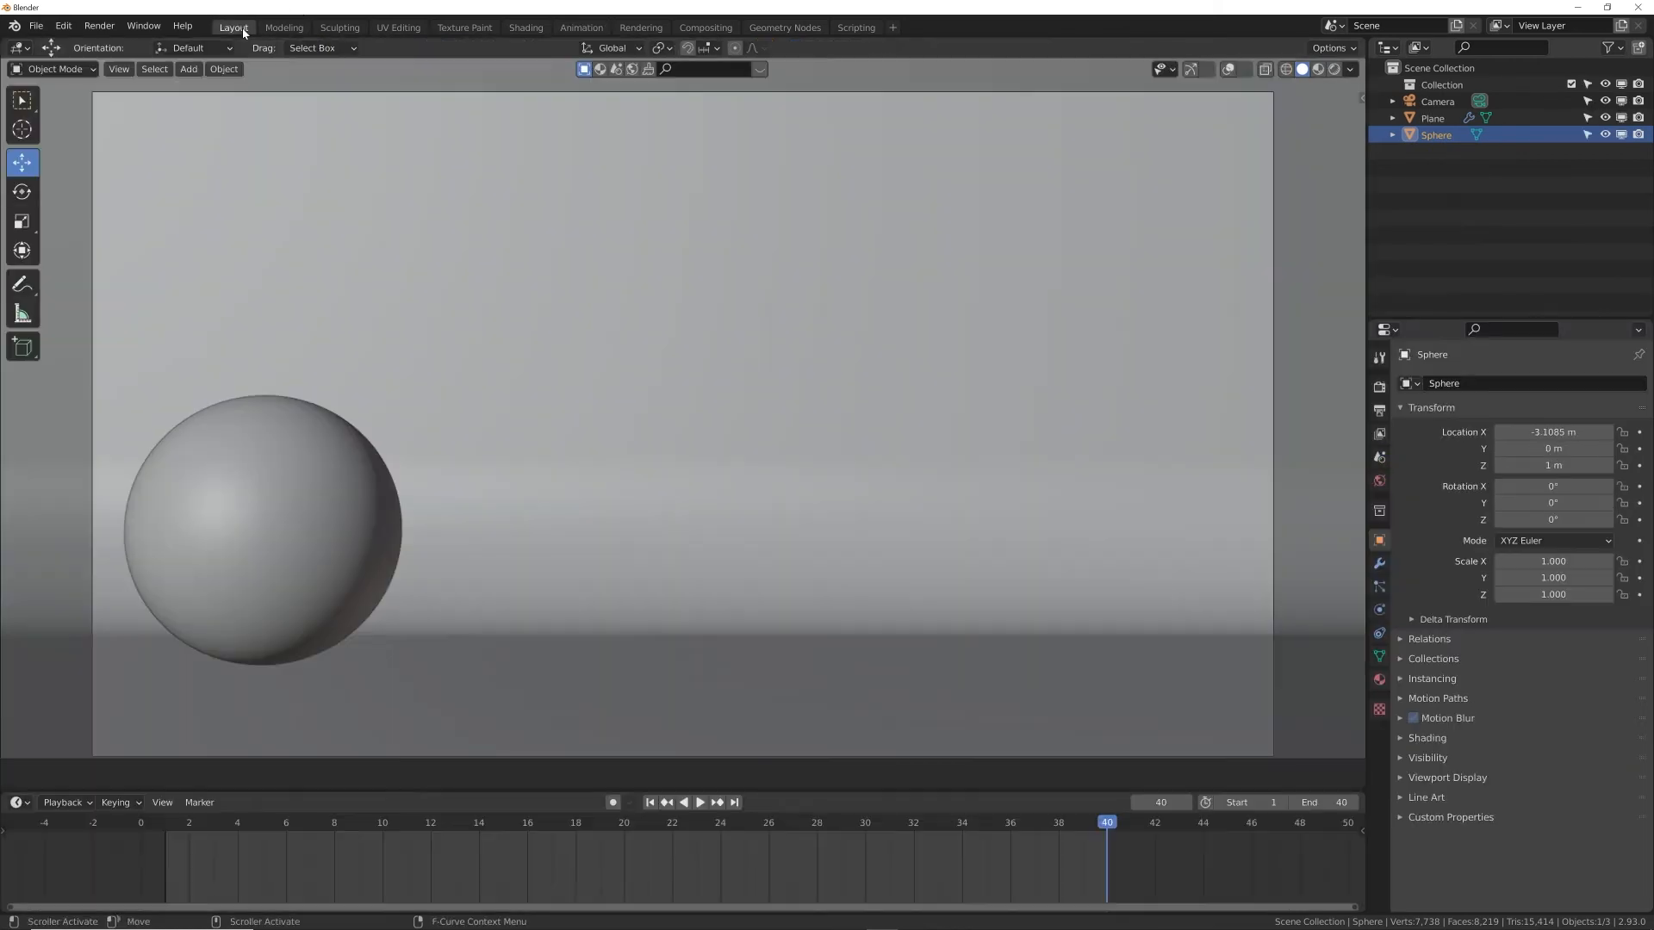
Set the default F-Curve interpolation to Elastic in the animation preferences and close the preferences window
left_click(36, 25)
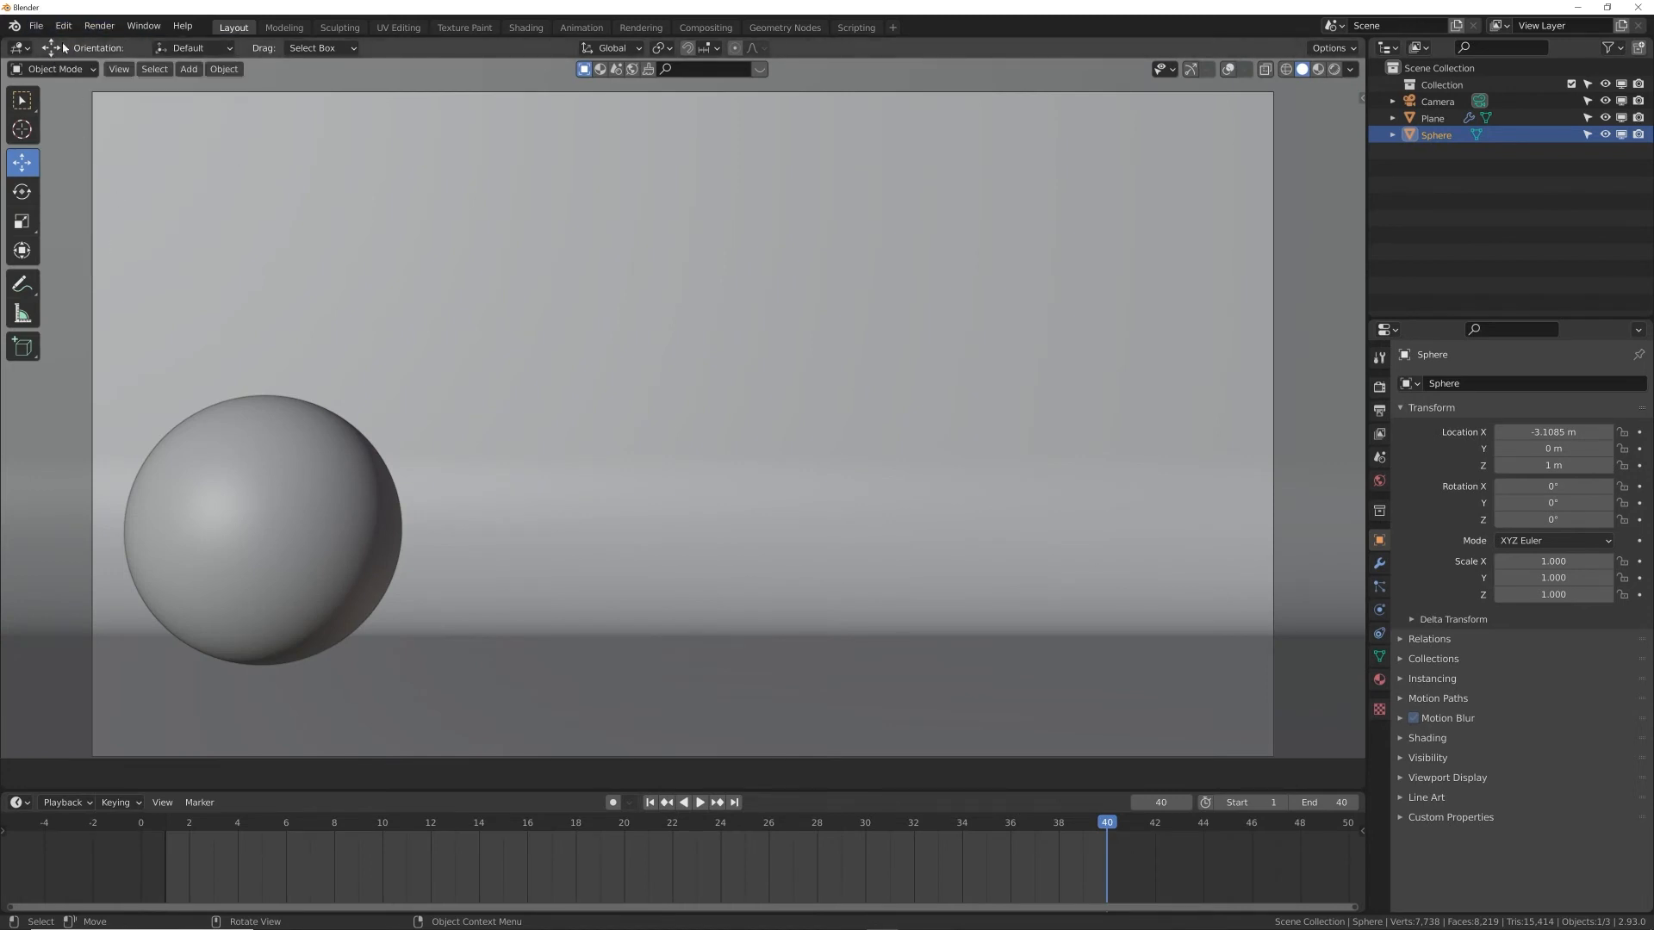
left_click(64, 25)
left_click(102, 263)
left_click(38, 178)
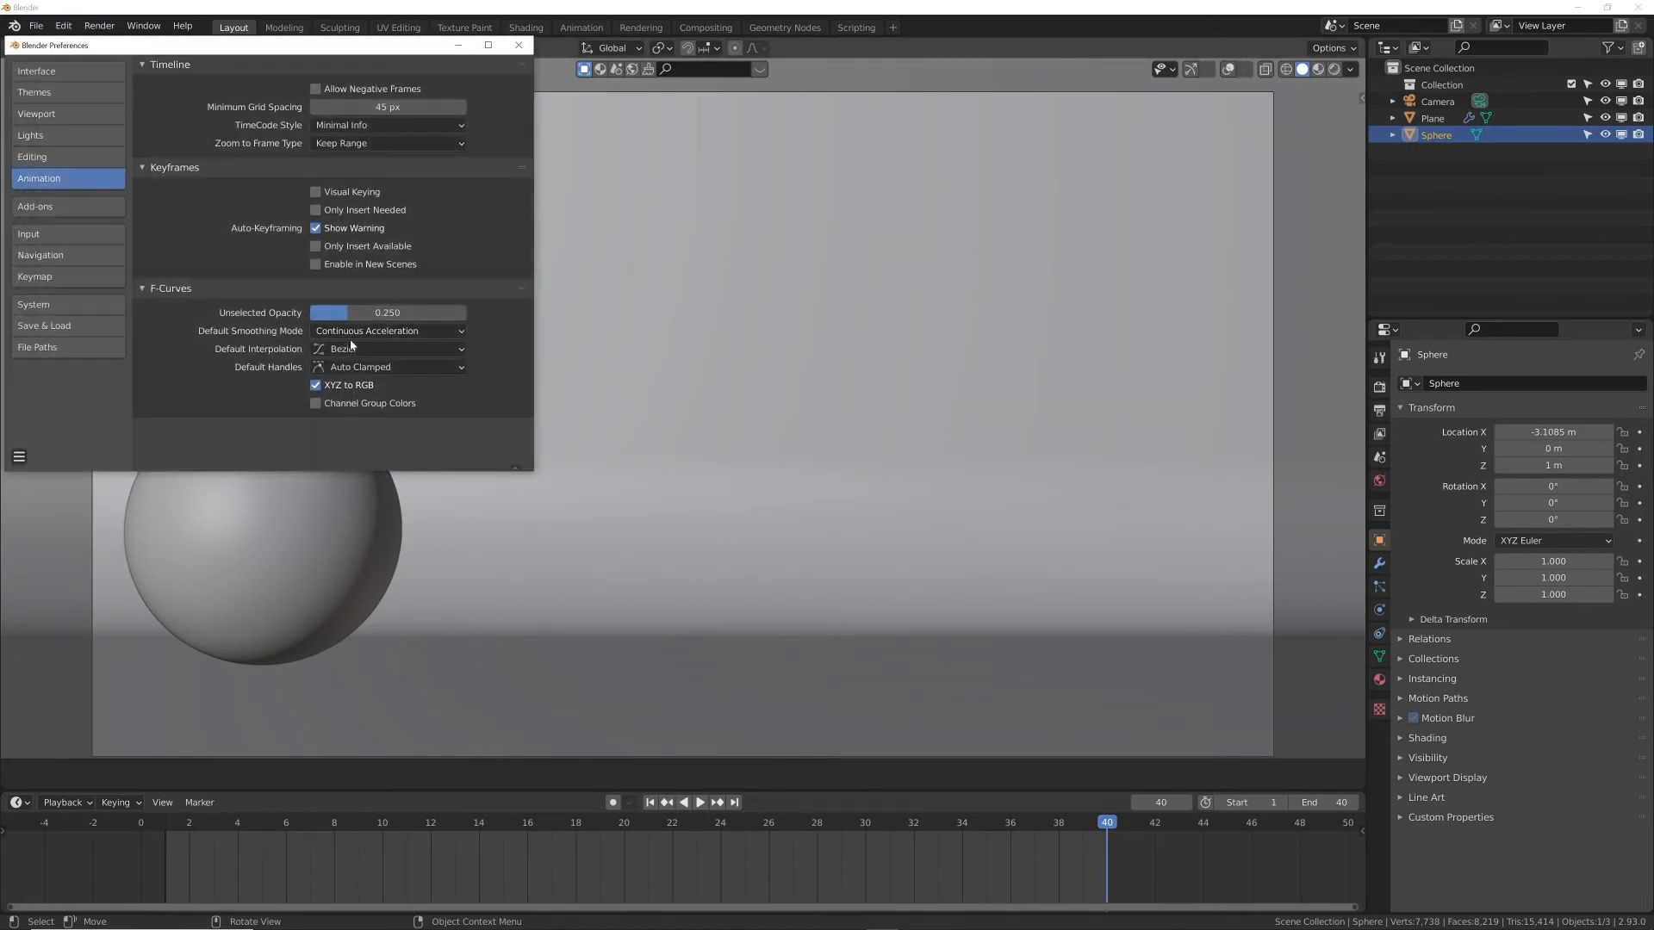
left_click(388, 349)
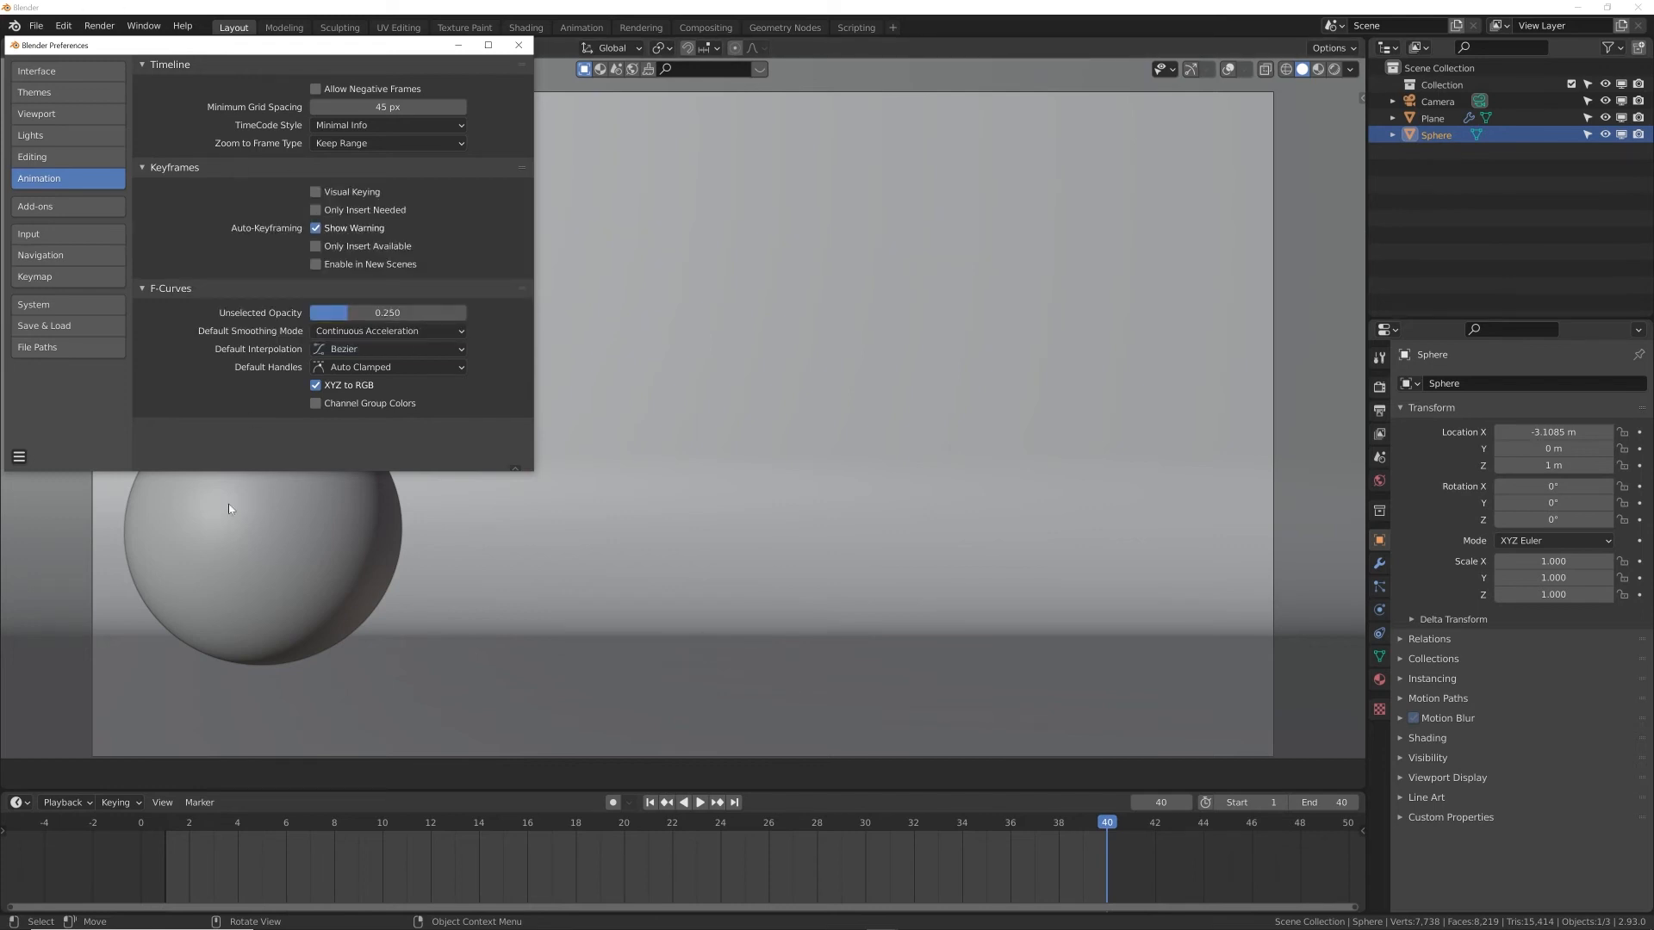
left_click(353, 349)
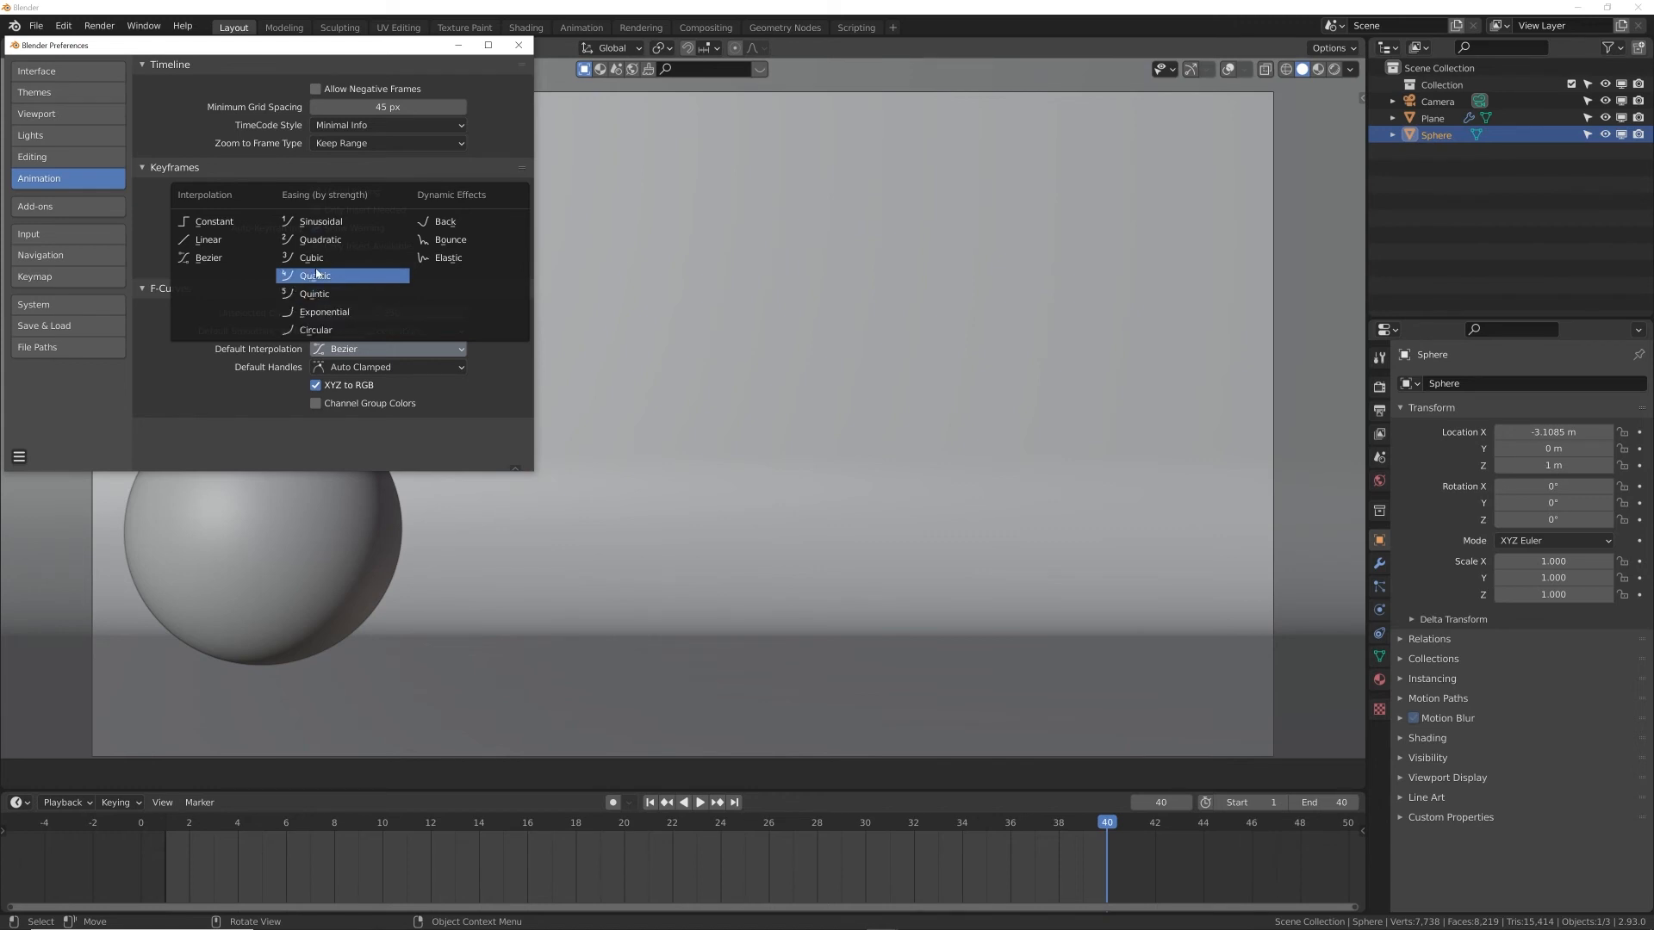
left_click(450, 260)
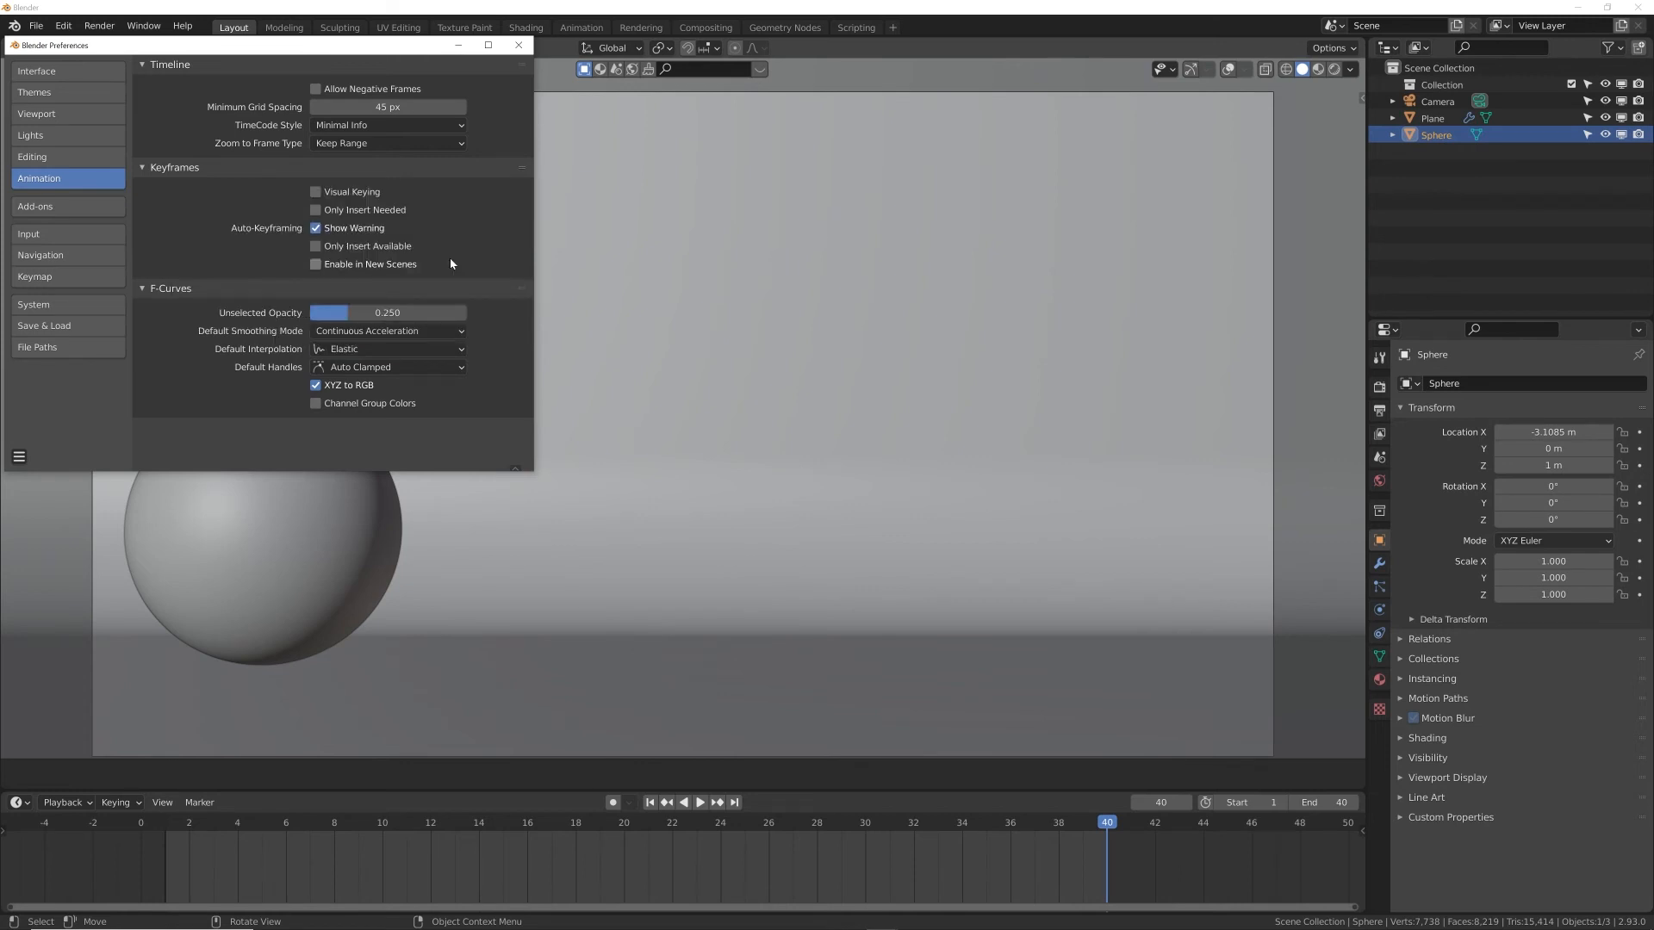
left_click(518, 45)
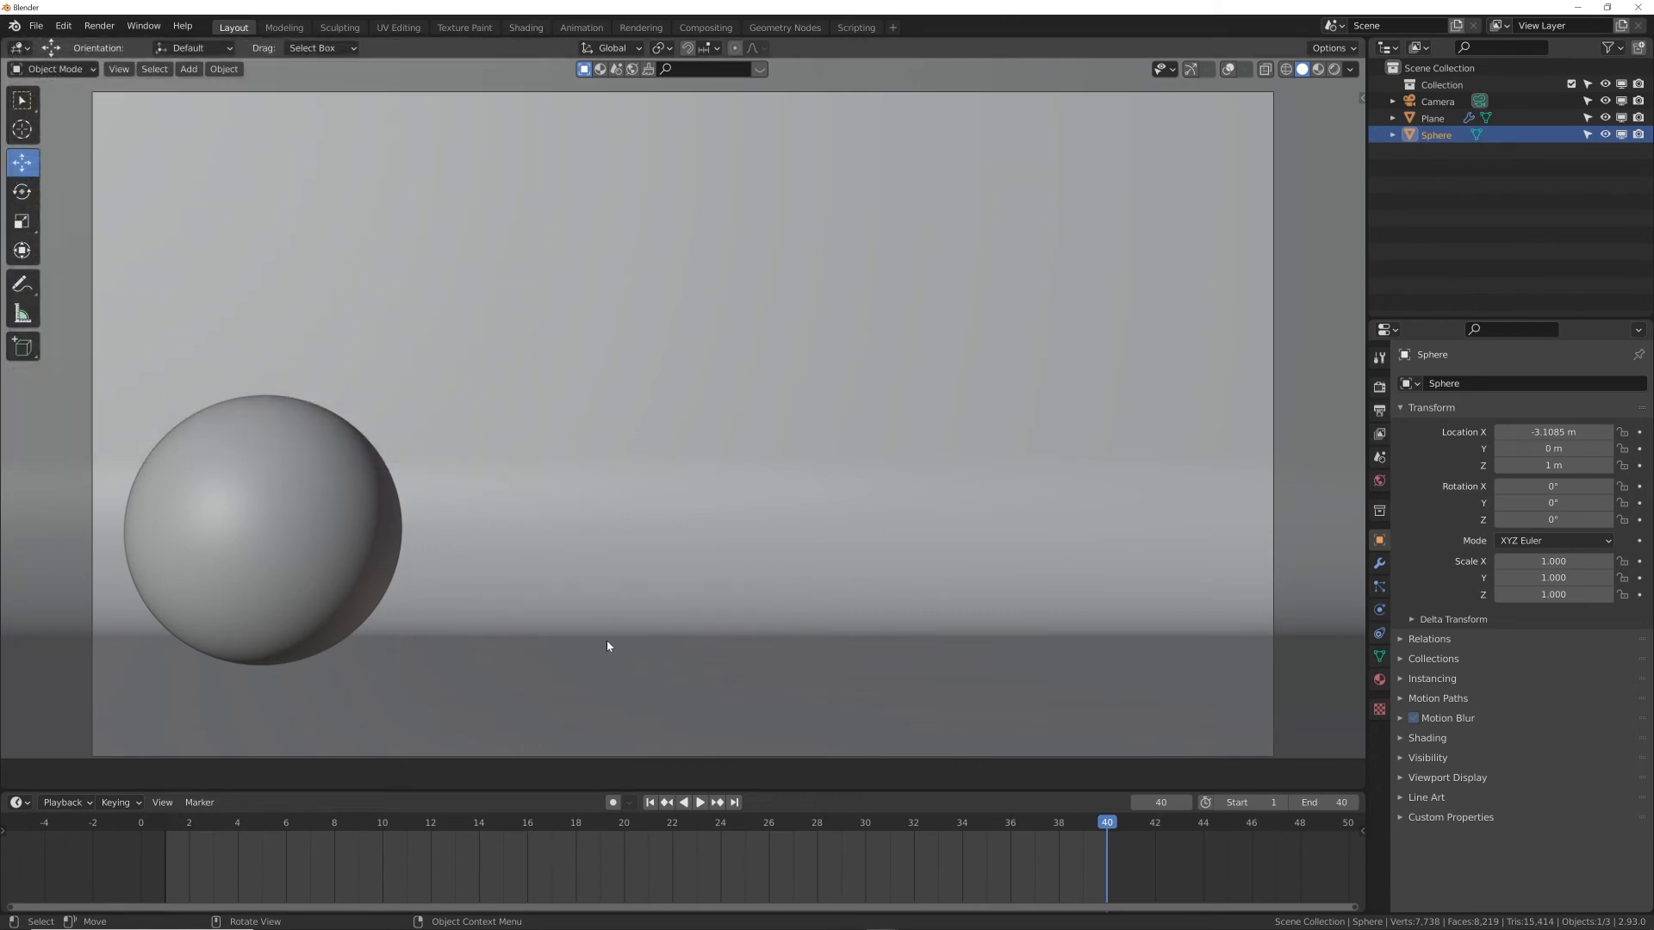
Keyframe the sphere's X location at frame 1, and keyframe it at 3.1715 m at frame 40
left_click(649, 804)
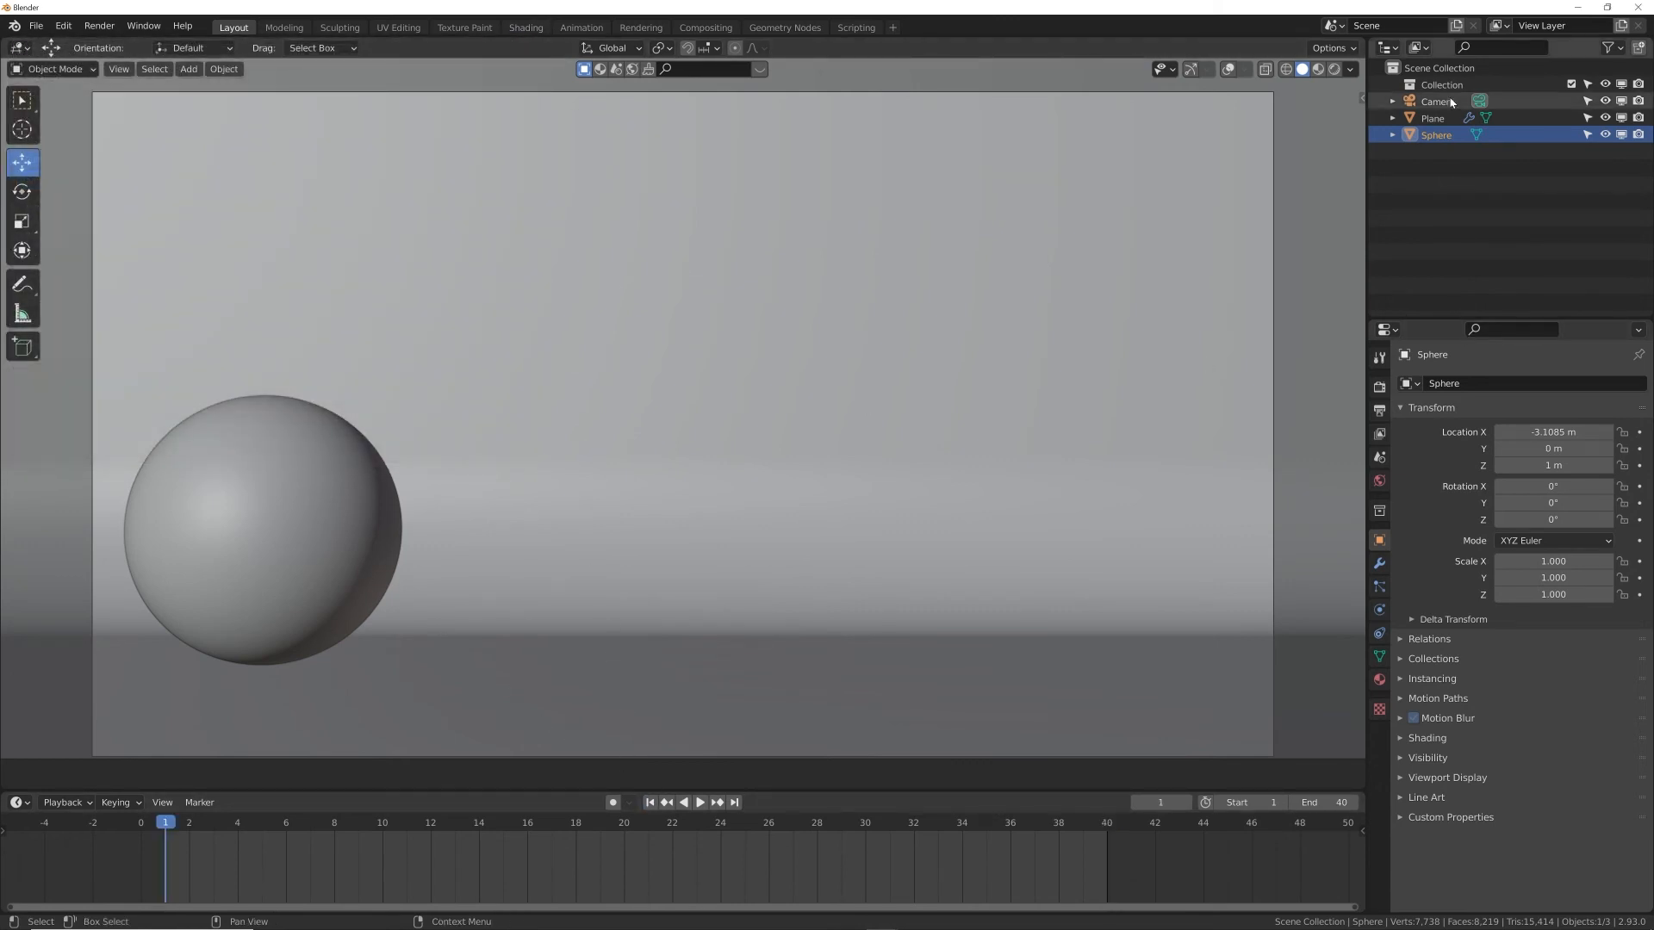
left_click(1639, 432)
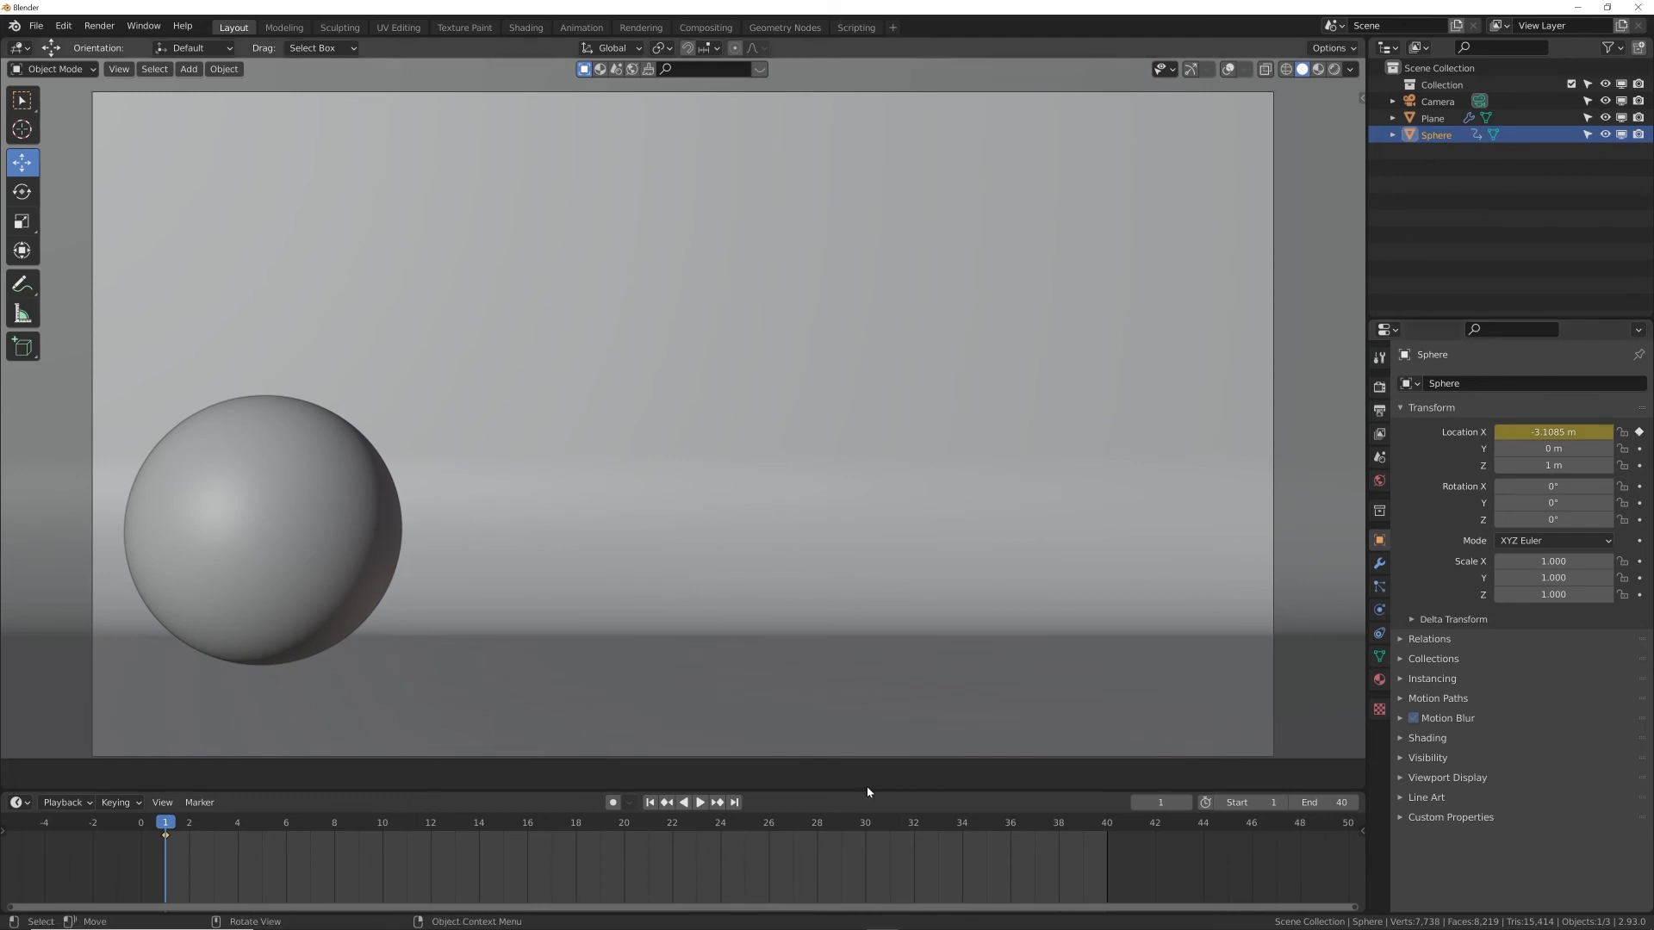
left_click(733, 803)
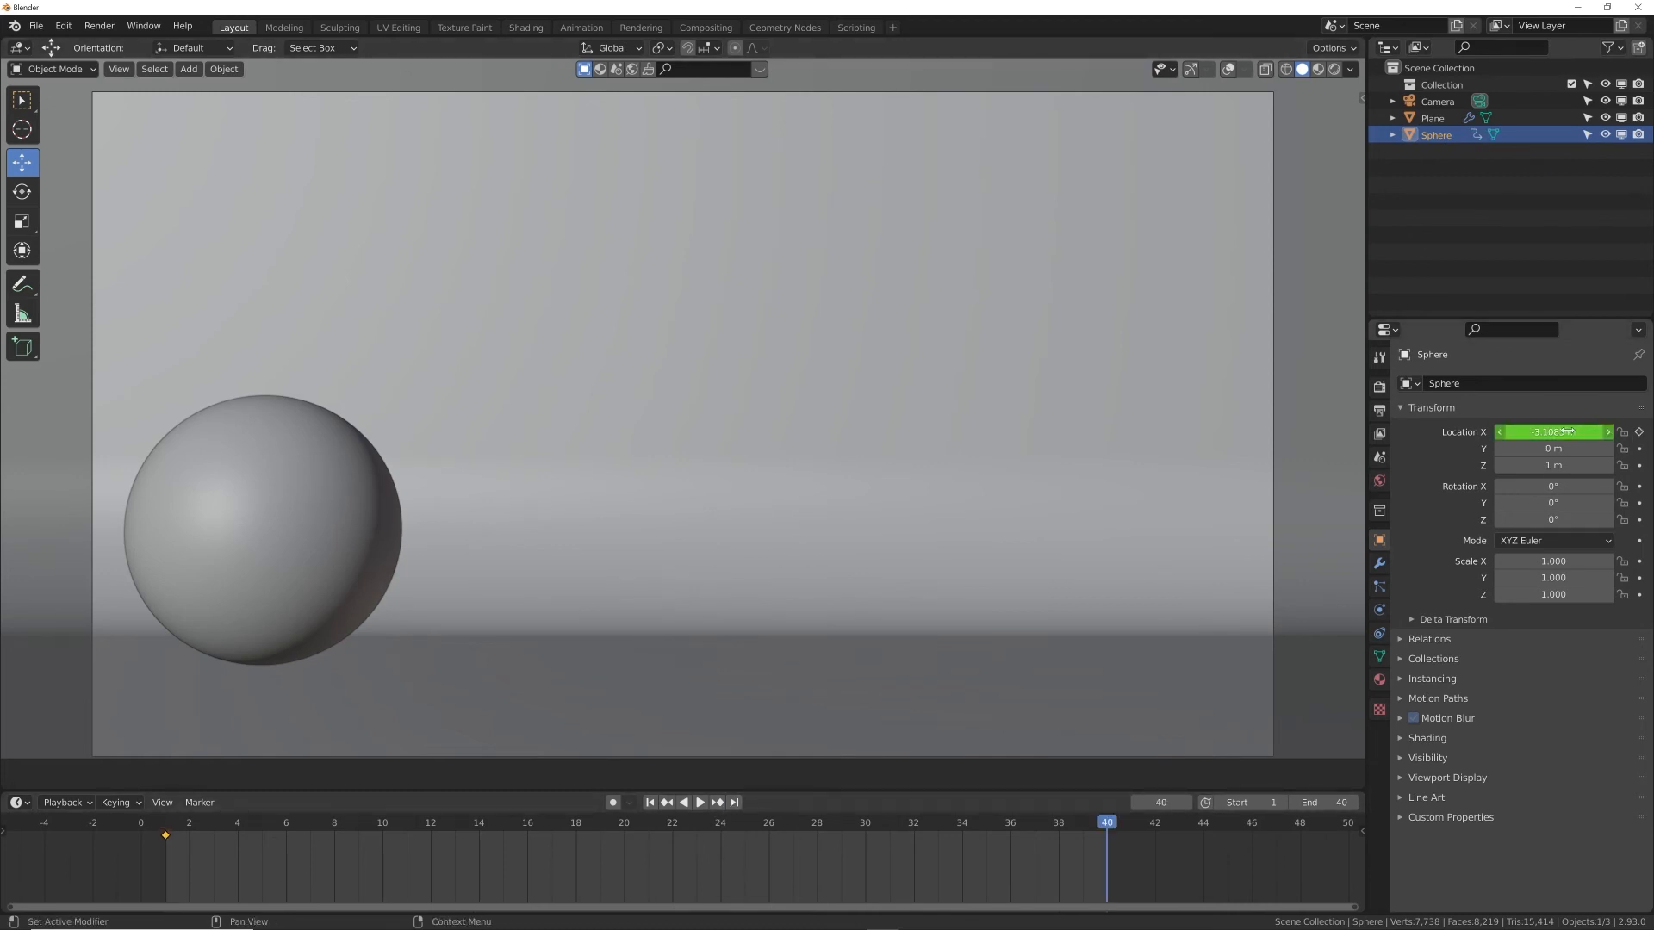
left_click_drag(1567, 431, 1613, 434)
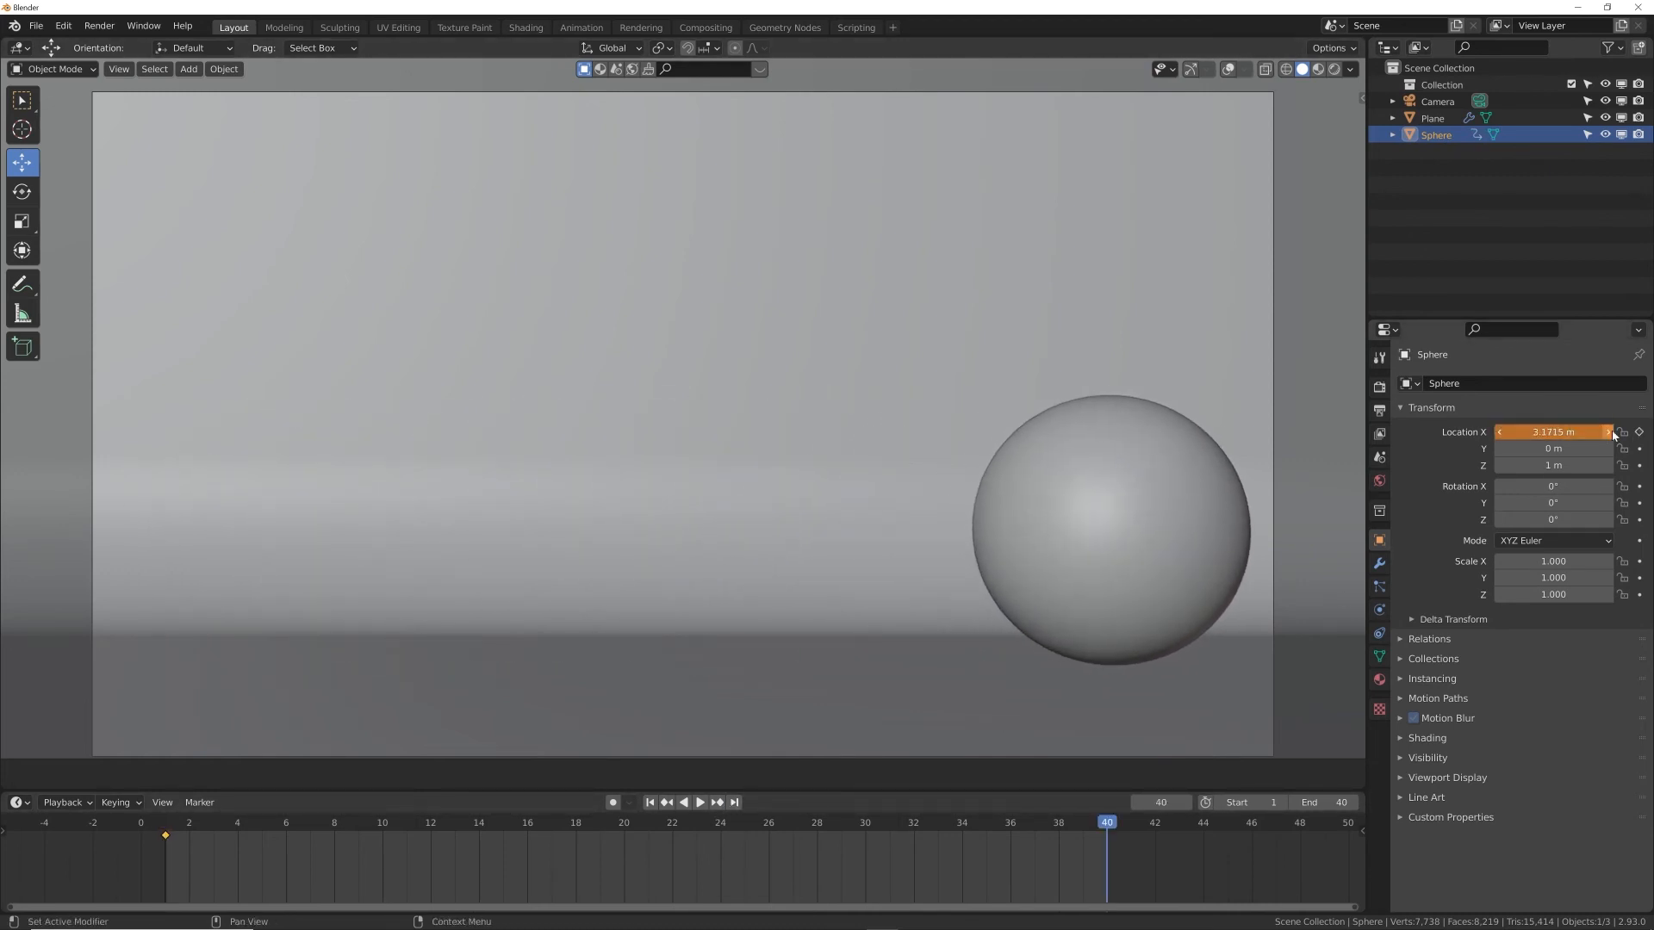
left_click(1639, 432)
Play the sphere's animation, return to the first frame and play it again
key("space")
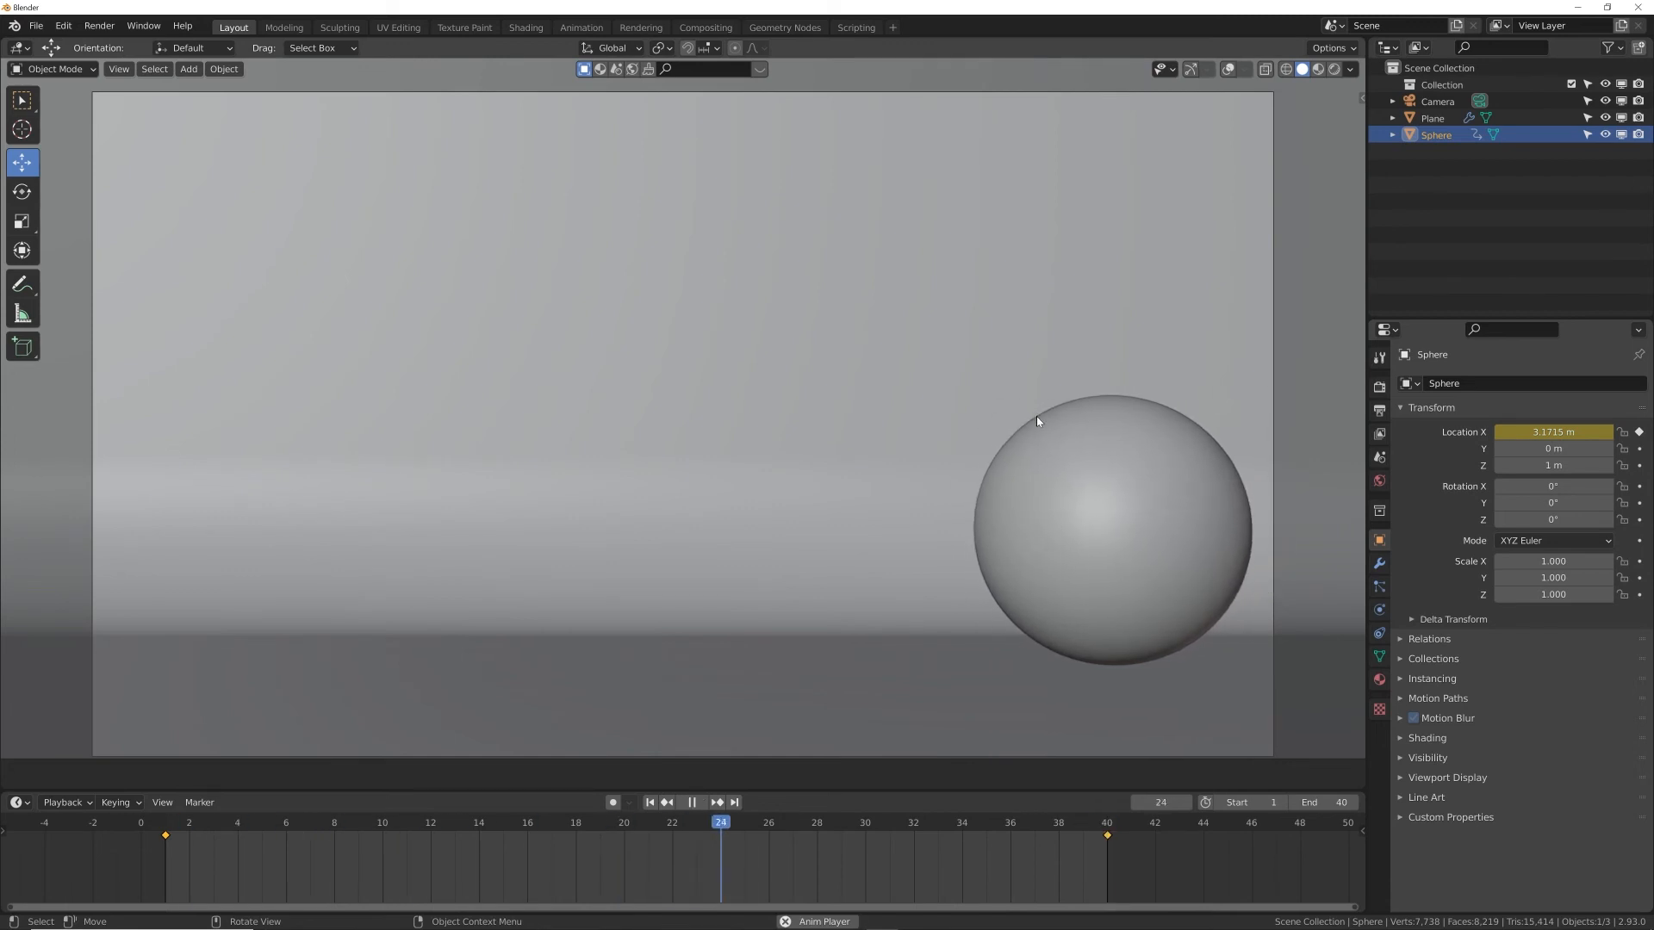
key("space")
left_click(650, 803)
key("space")
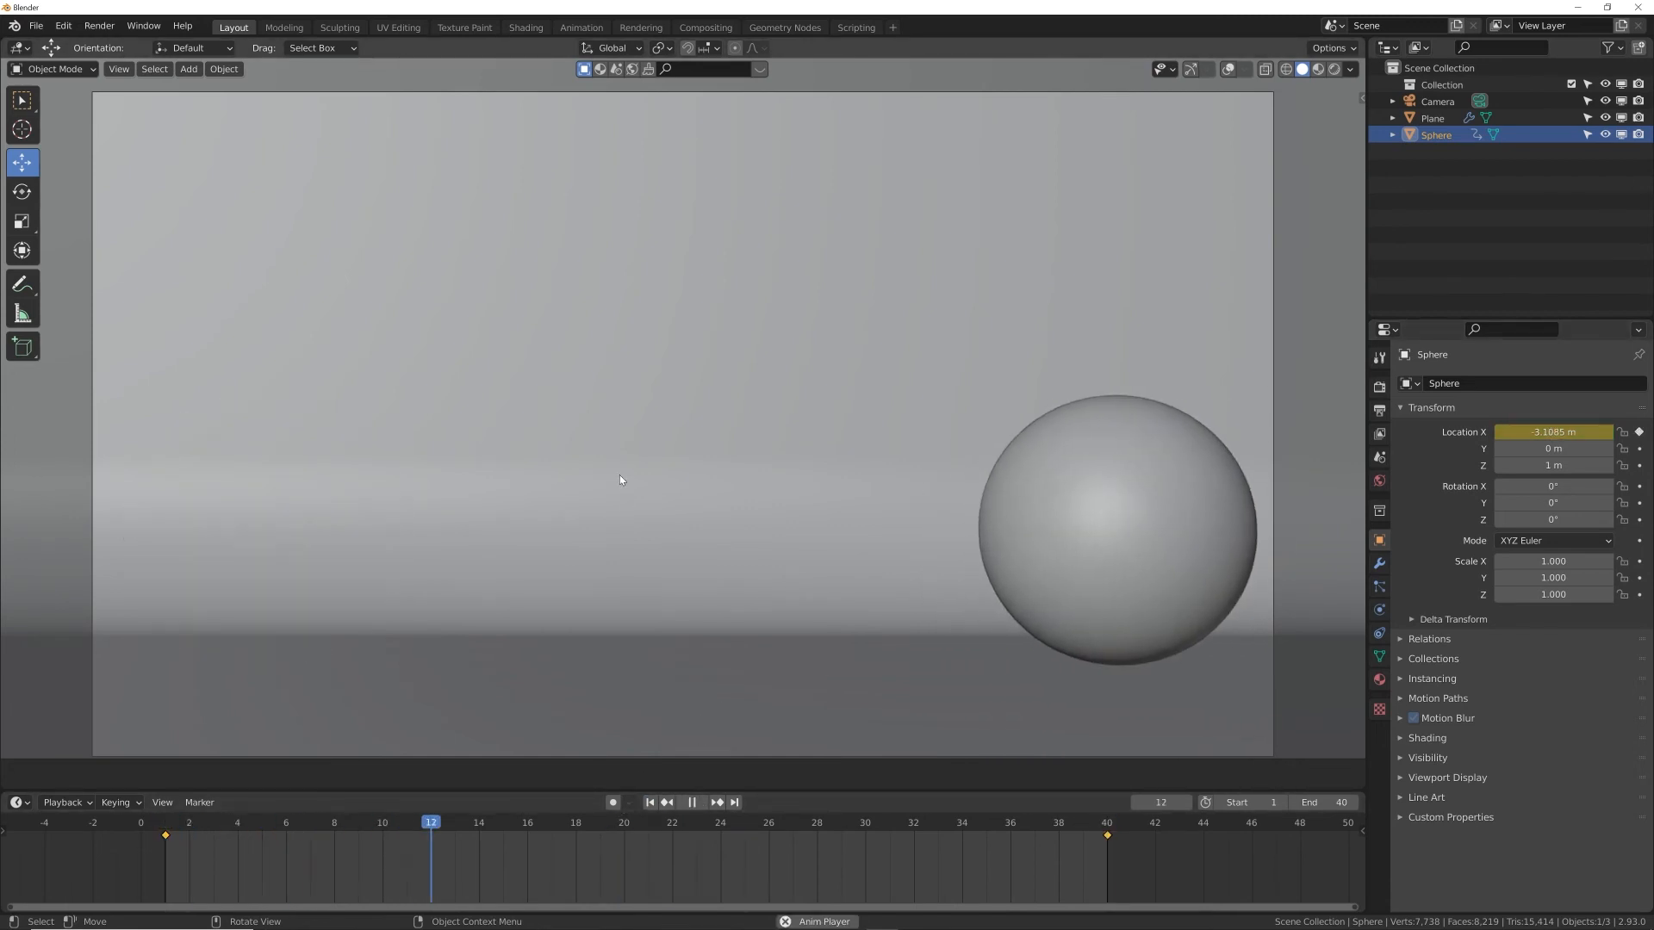
key("space")
Set the animation's end frame to 120 and fit the longer range in the timeline
scroll(887, 857, "down", 3)
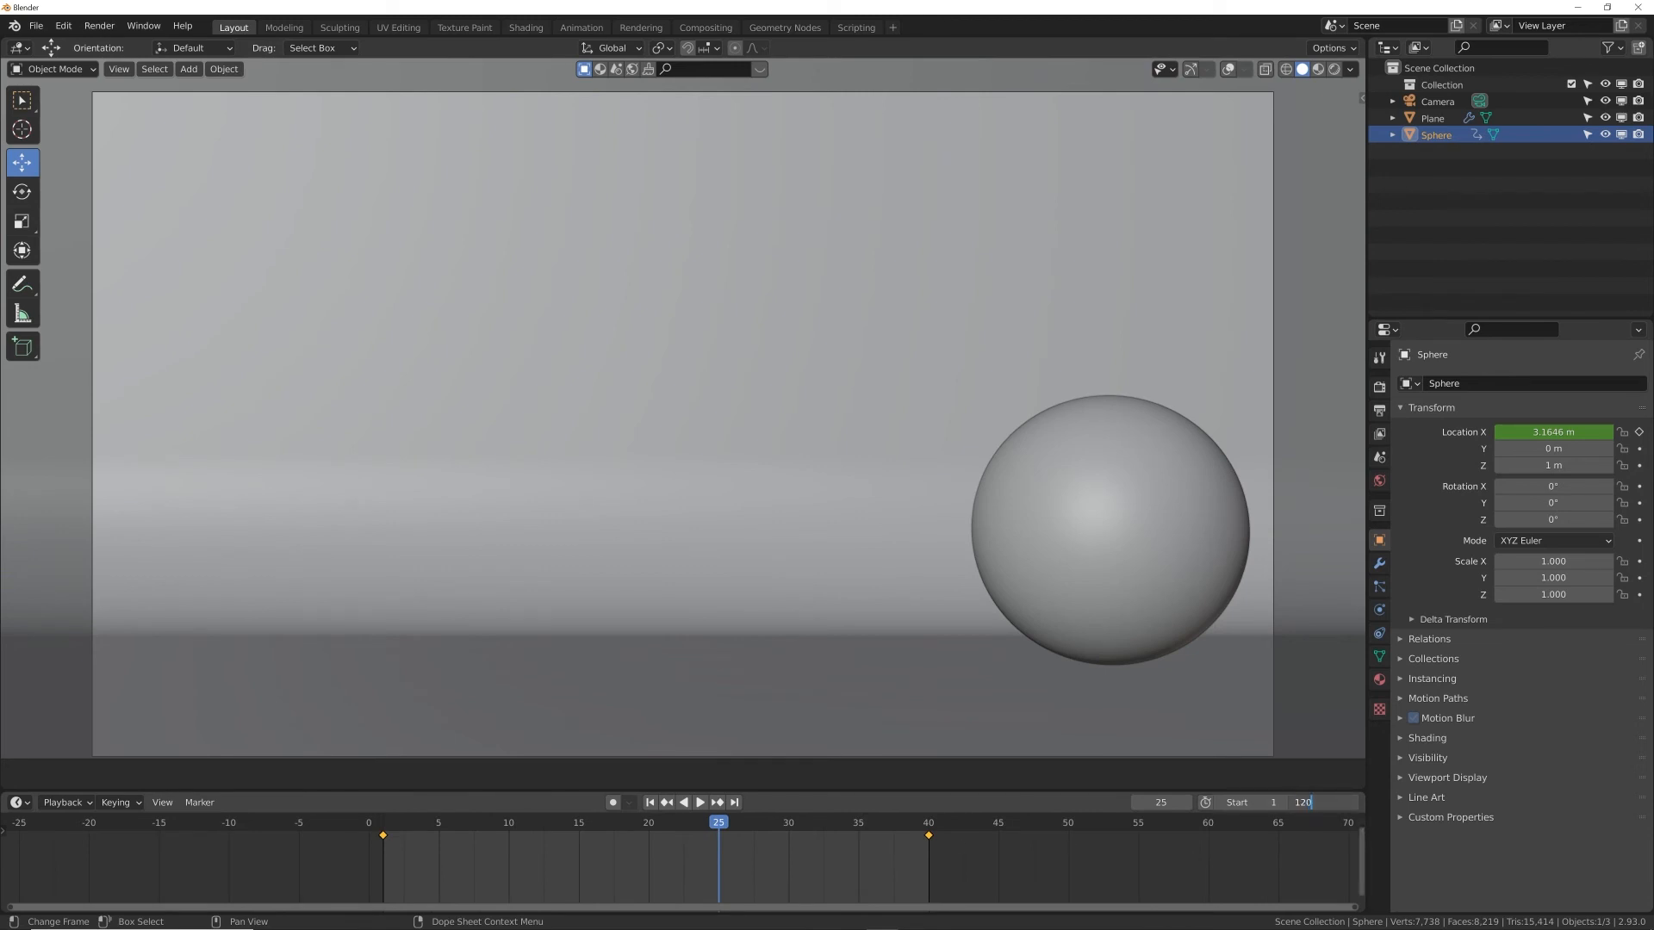
key("Return")
left_click_drag(790, 909, 1356, 906)
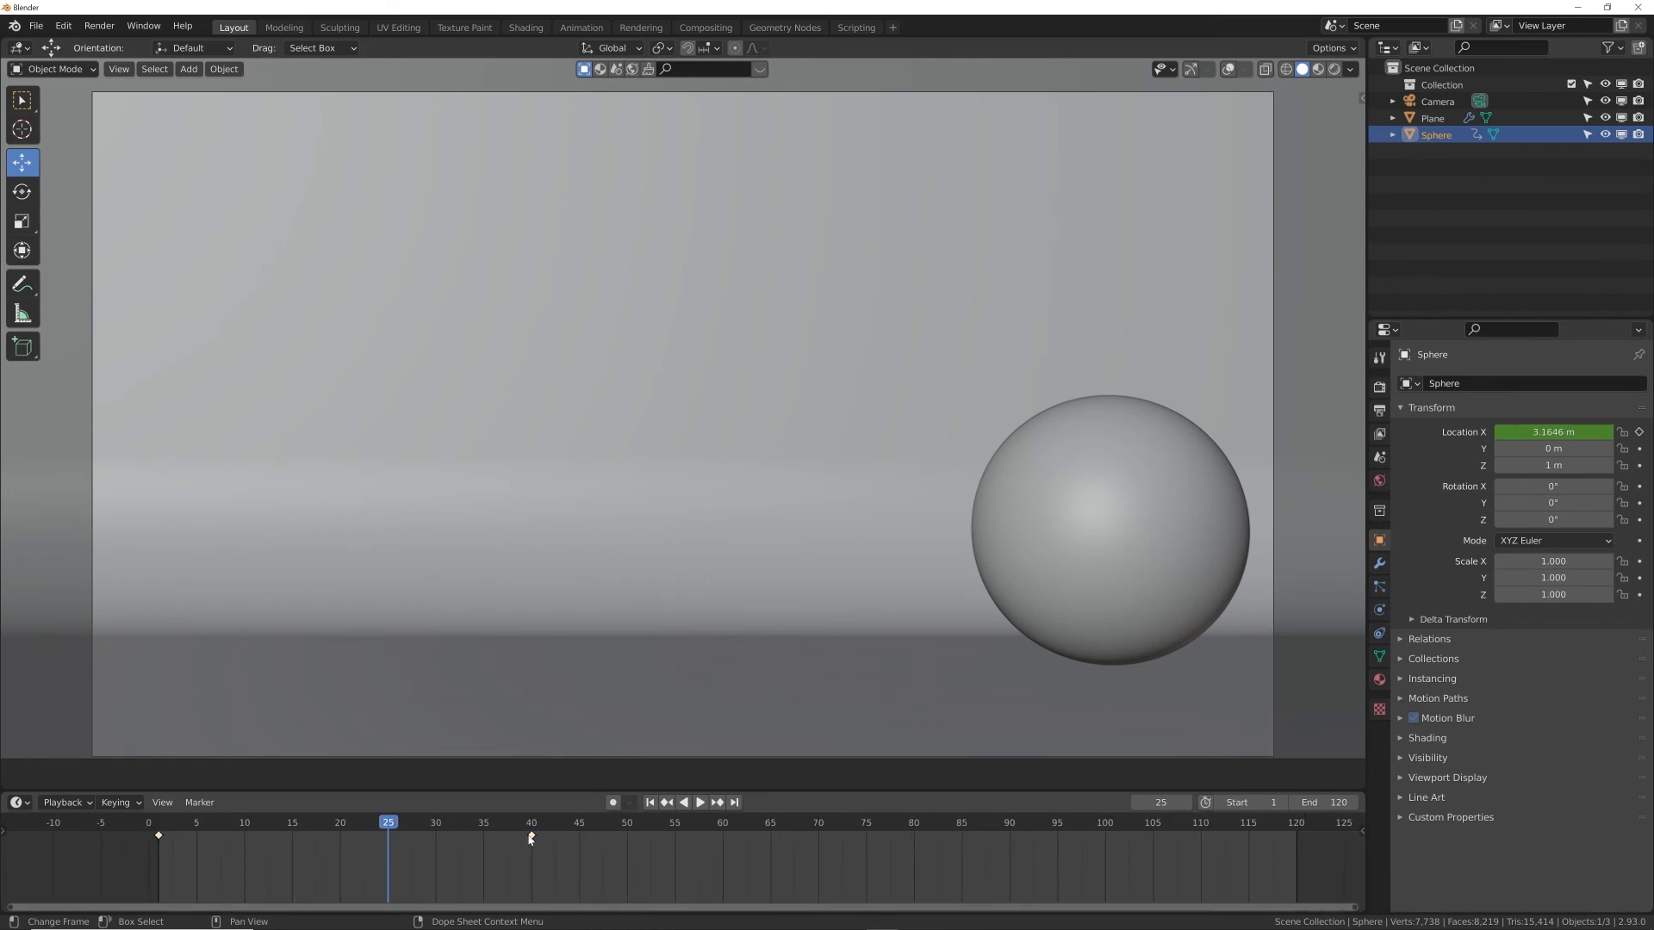
Move the sphere's frame 40 keyframe to frame 120 and replay the animation from the first frame
left_click_drag(531, 840, 1292, 864)
left_click(647, 804)
key("space")
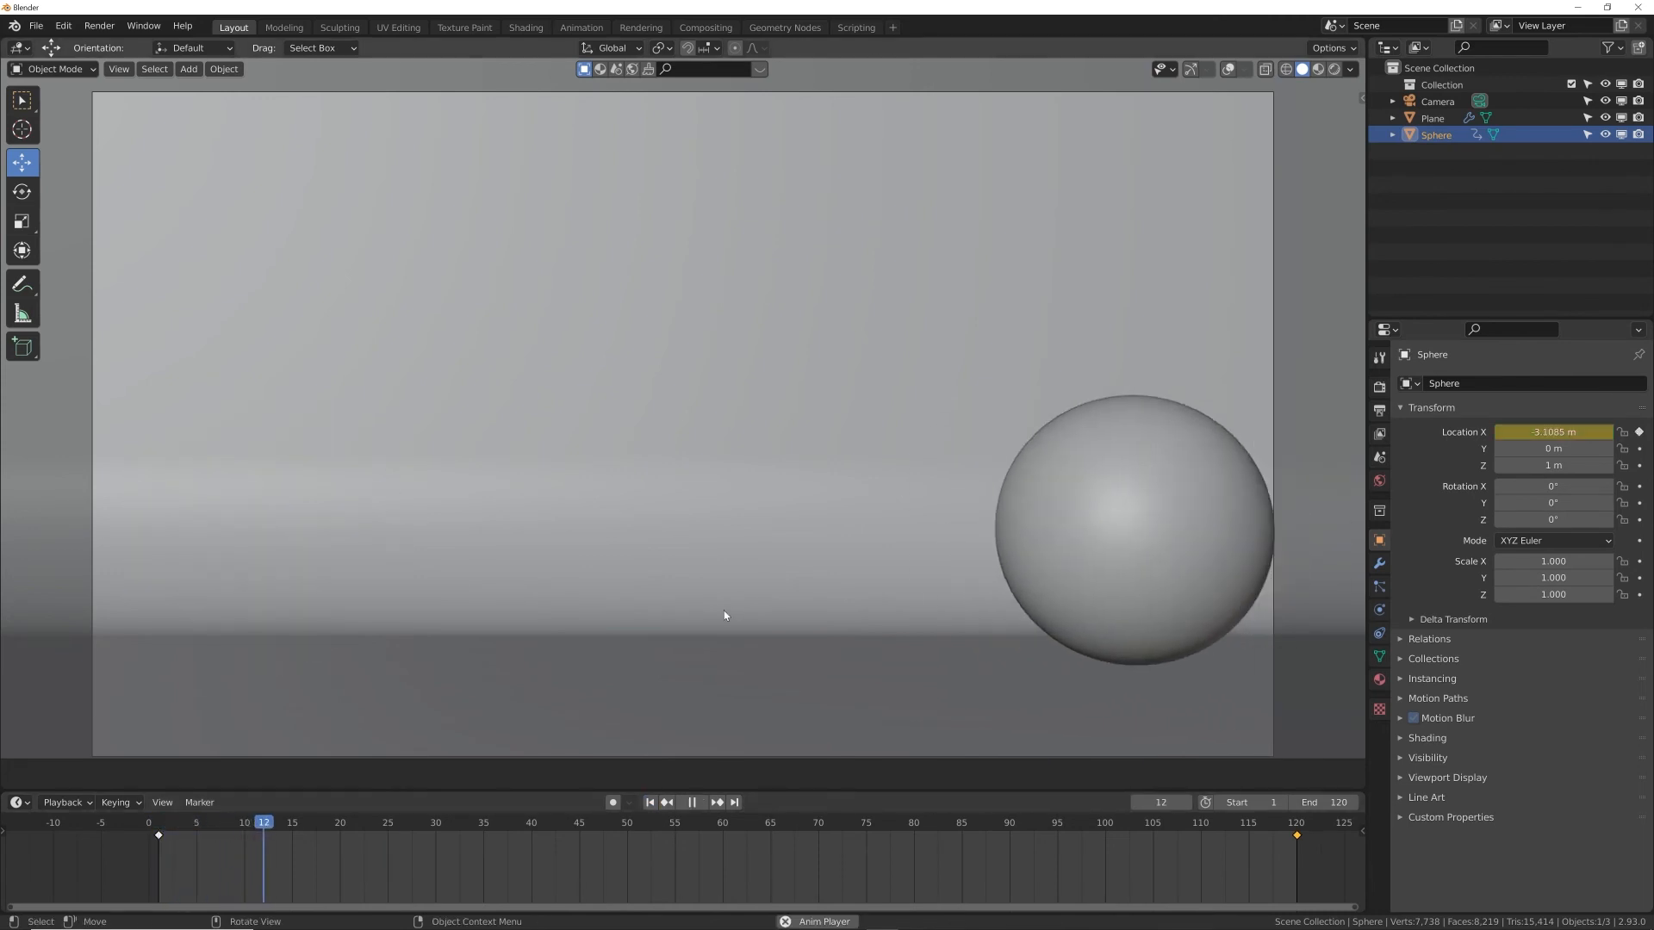
key("space")
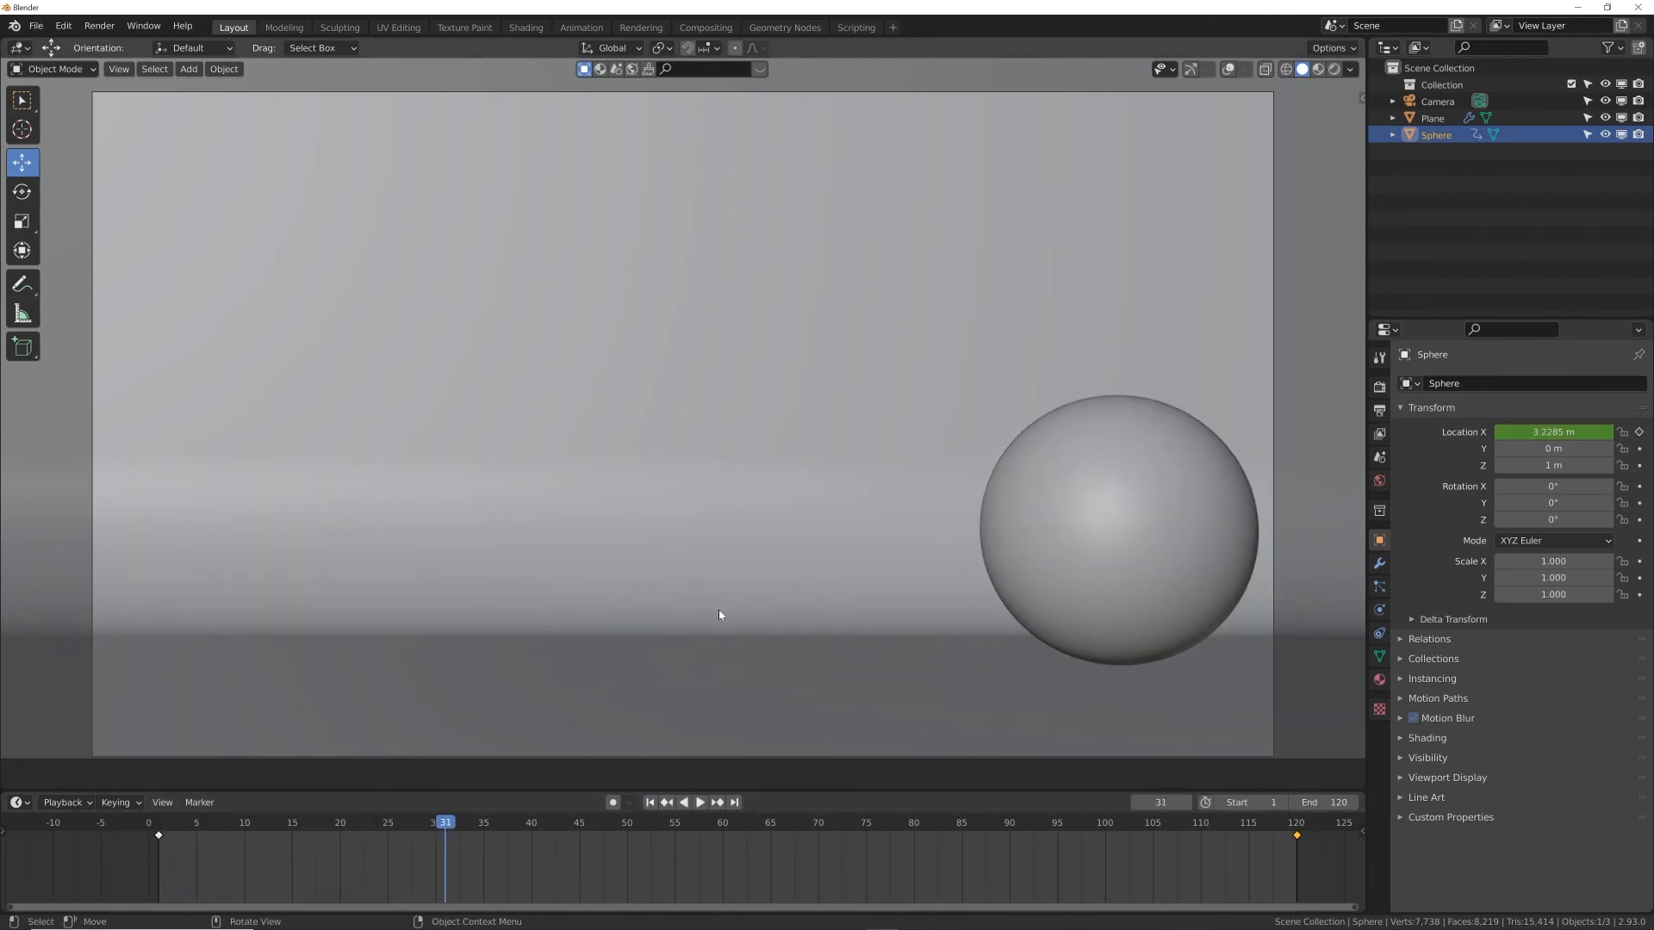
Undo the keyframe move and the end frame change, and replay the animation
key("ctrl+z")
key("ctrl+z")
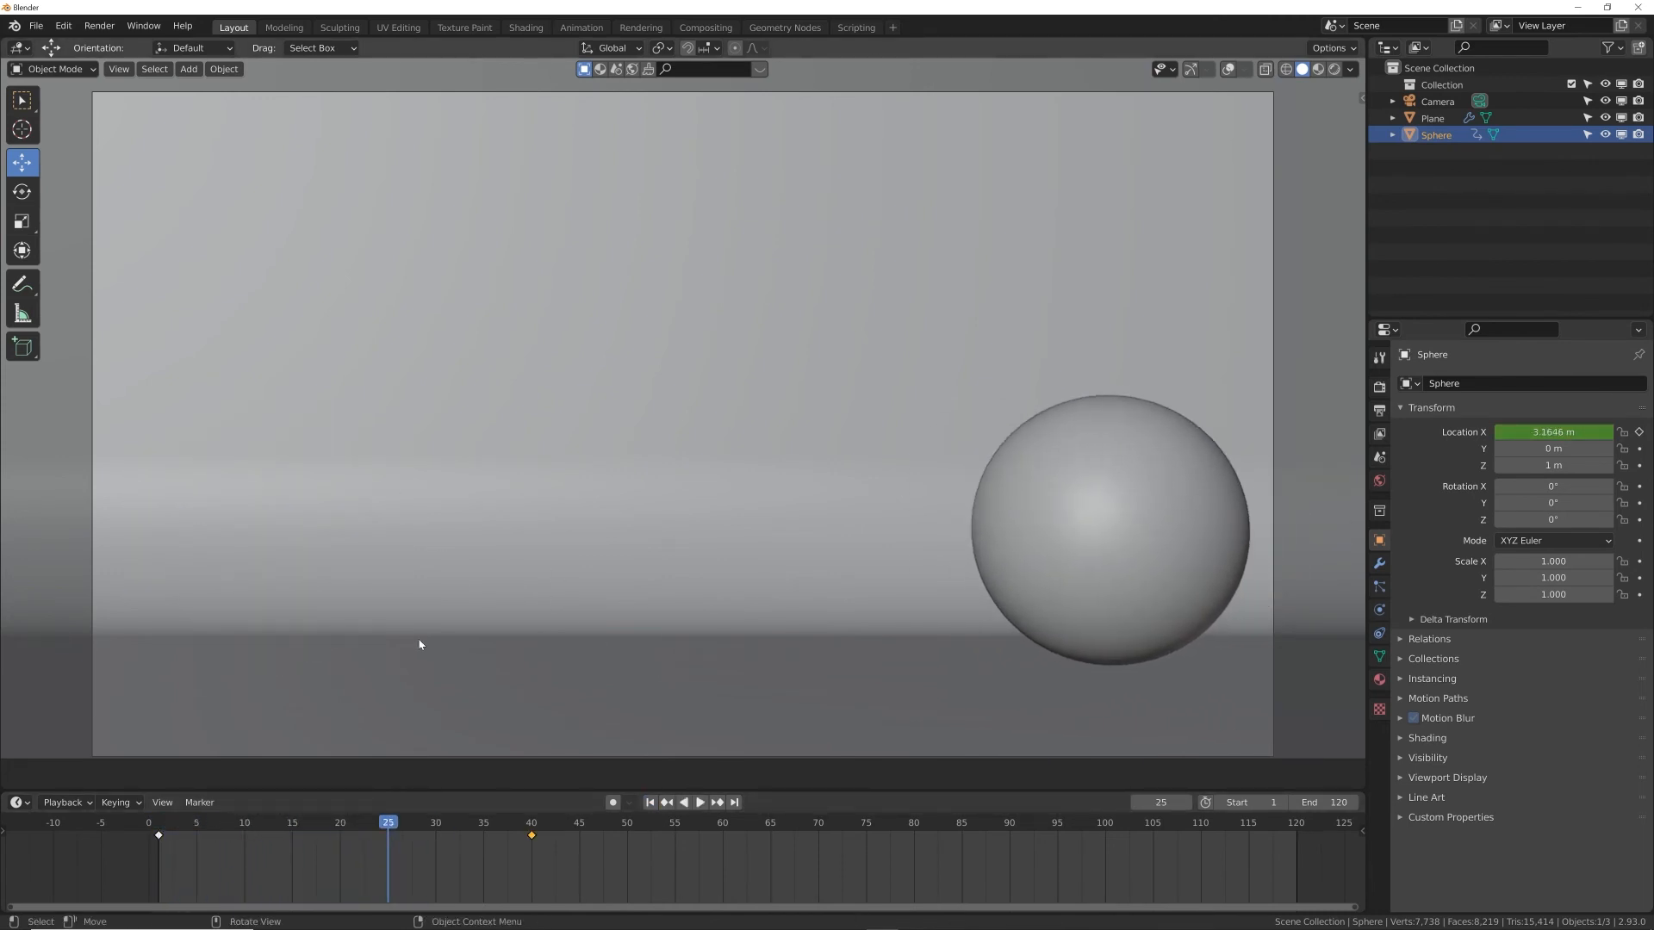
key("ctrl+z")
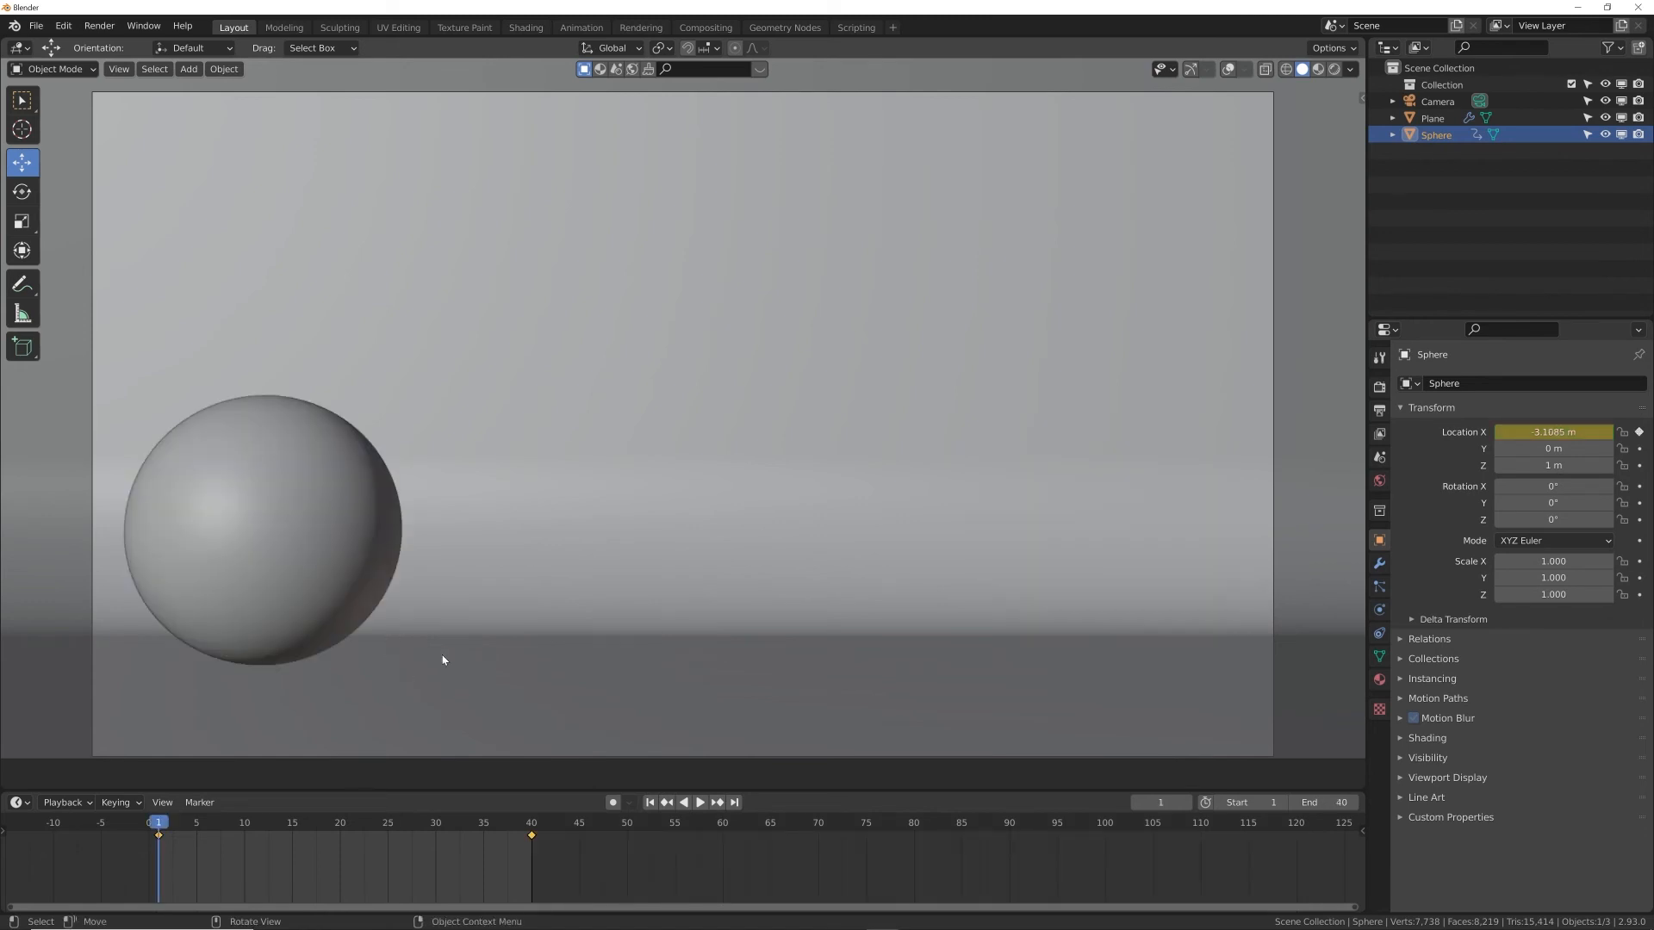
key("space")
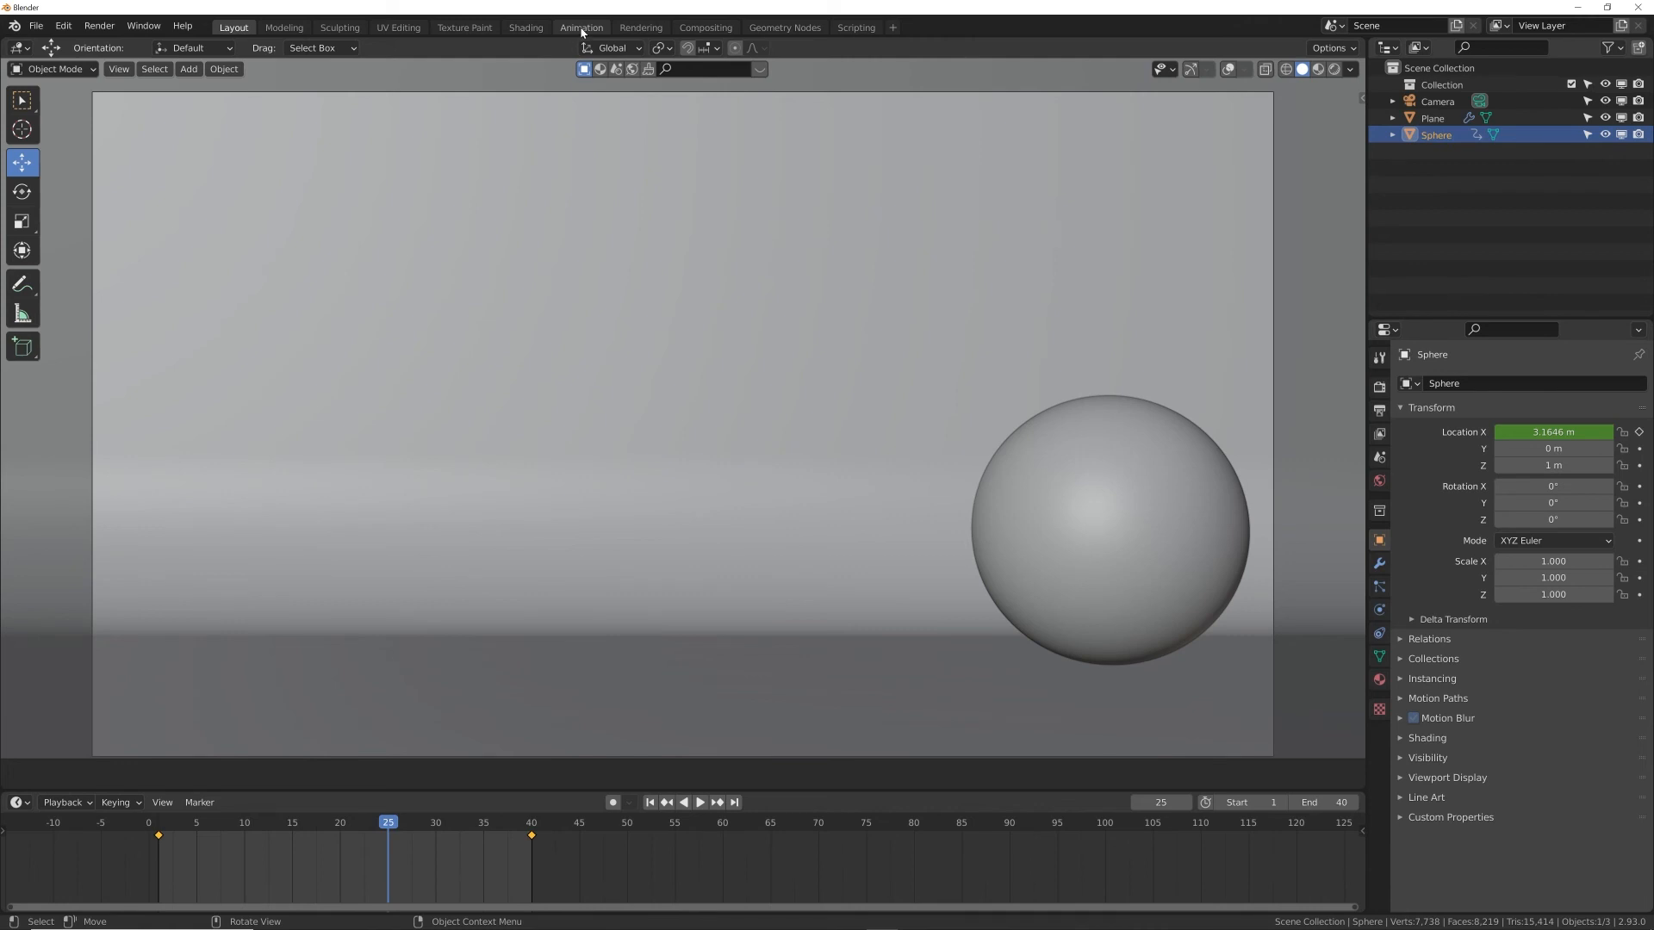
Switch to the Animation workspace and examine the sphere's X location curve between the two keyframes in the Graph Editor
left_click(582, 27)
left_click(333, 271)
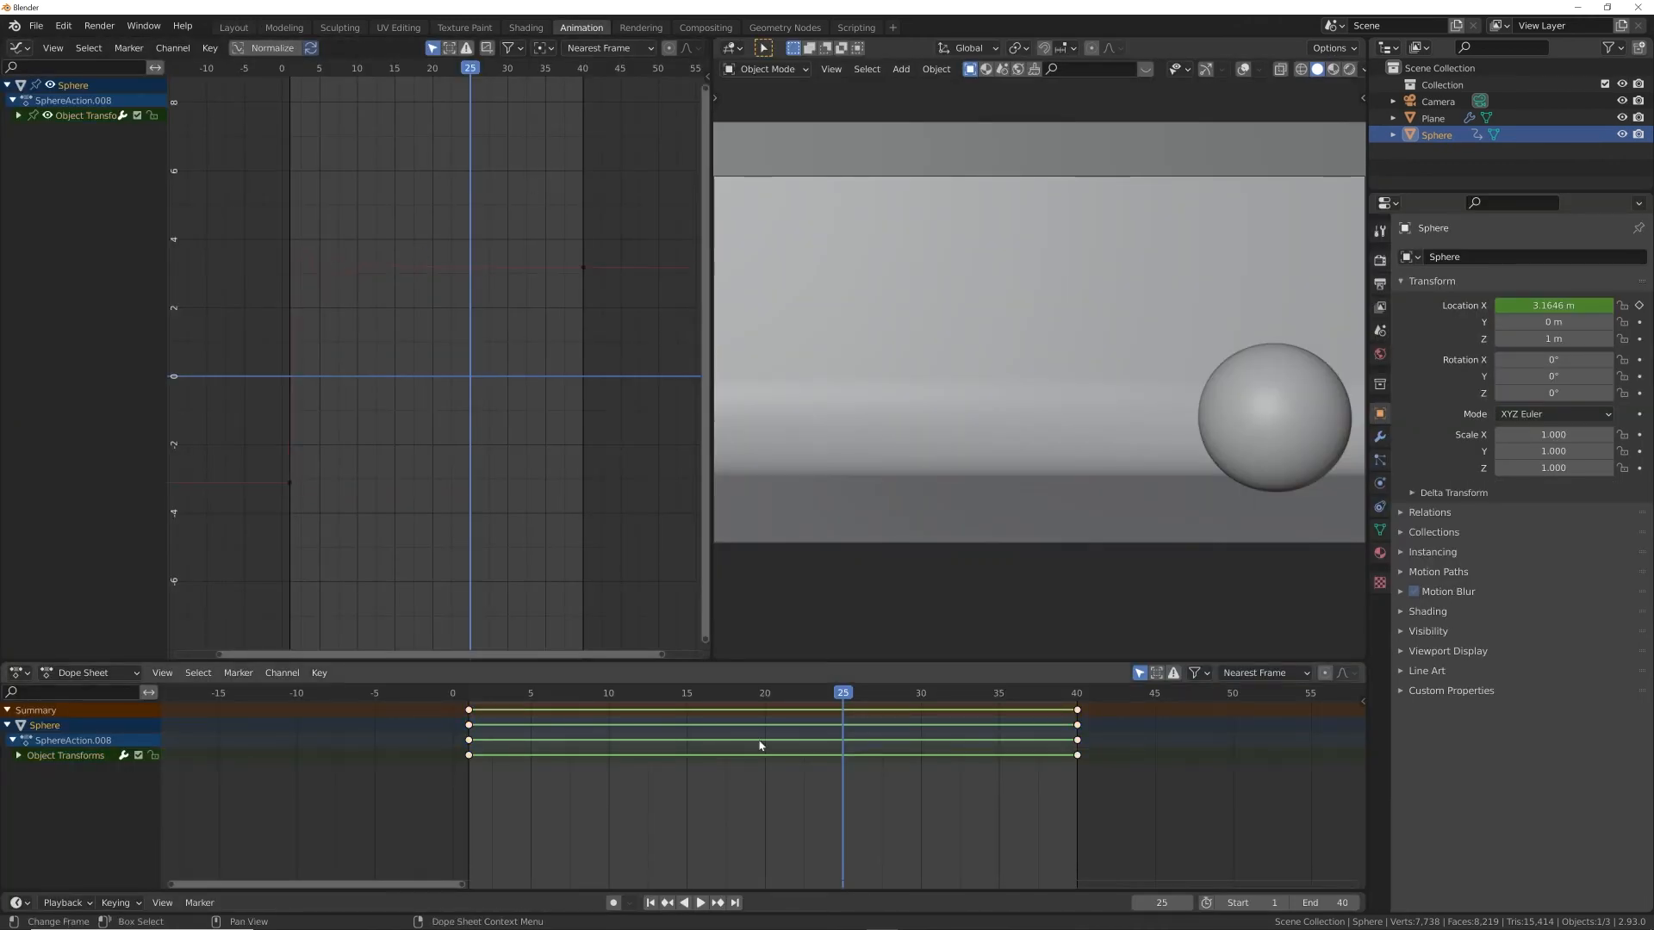
left_click_drag(1171, 718, 289, 845)
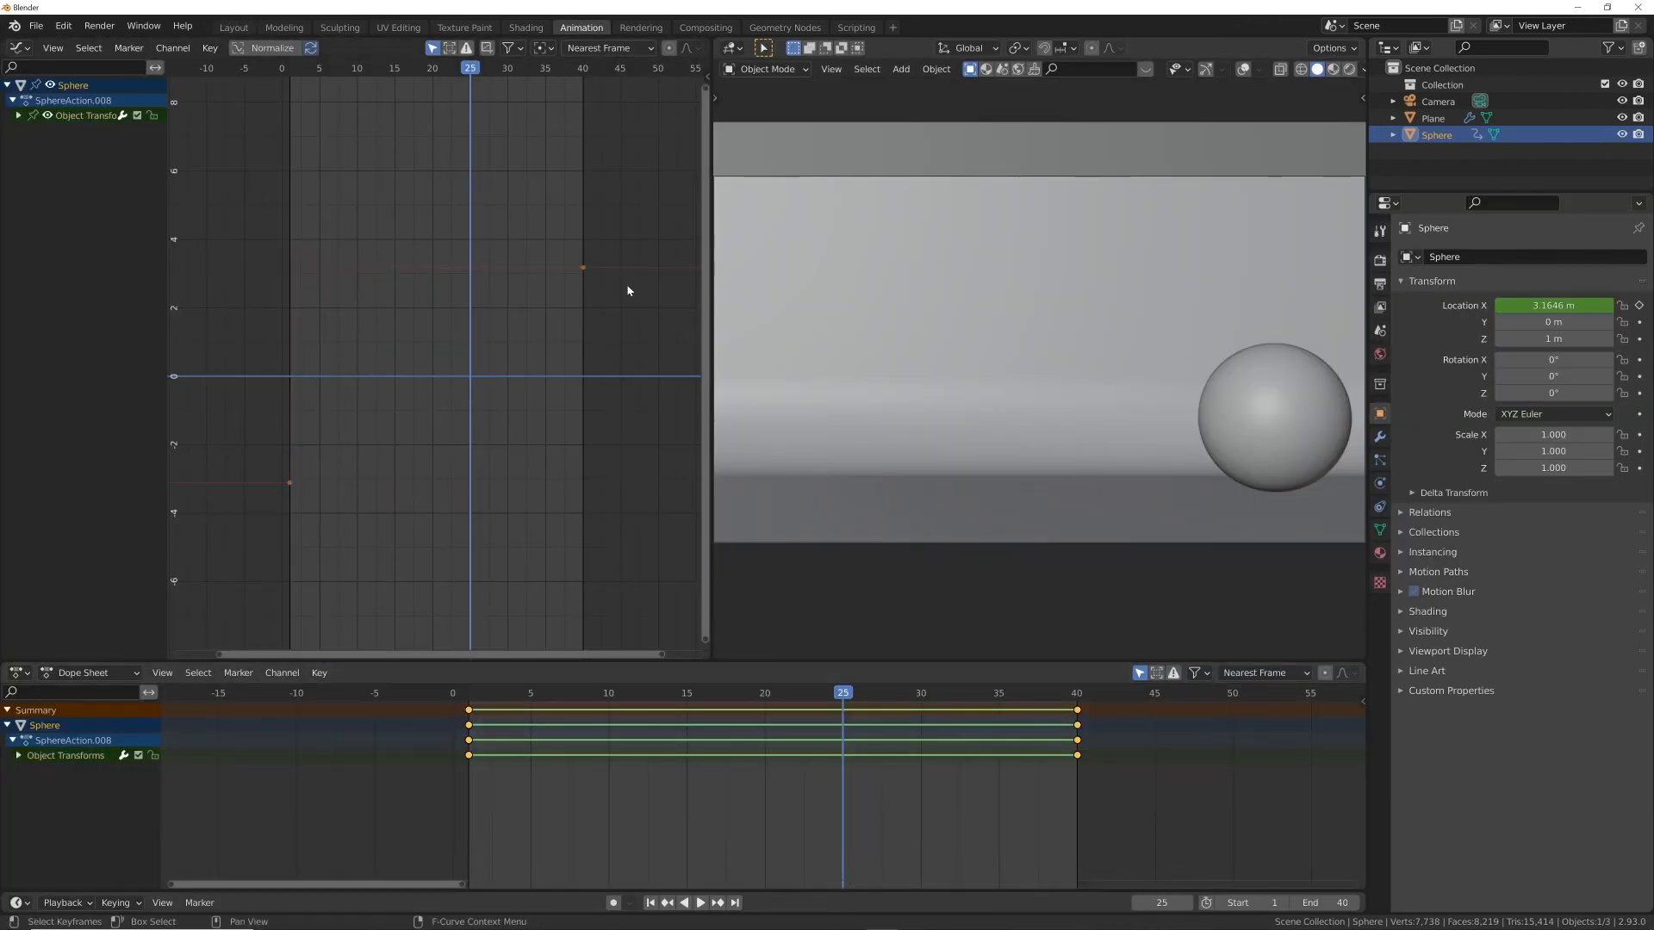
left_click(584, 270)
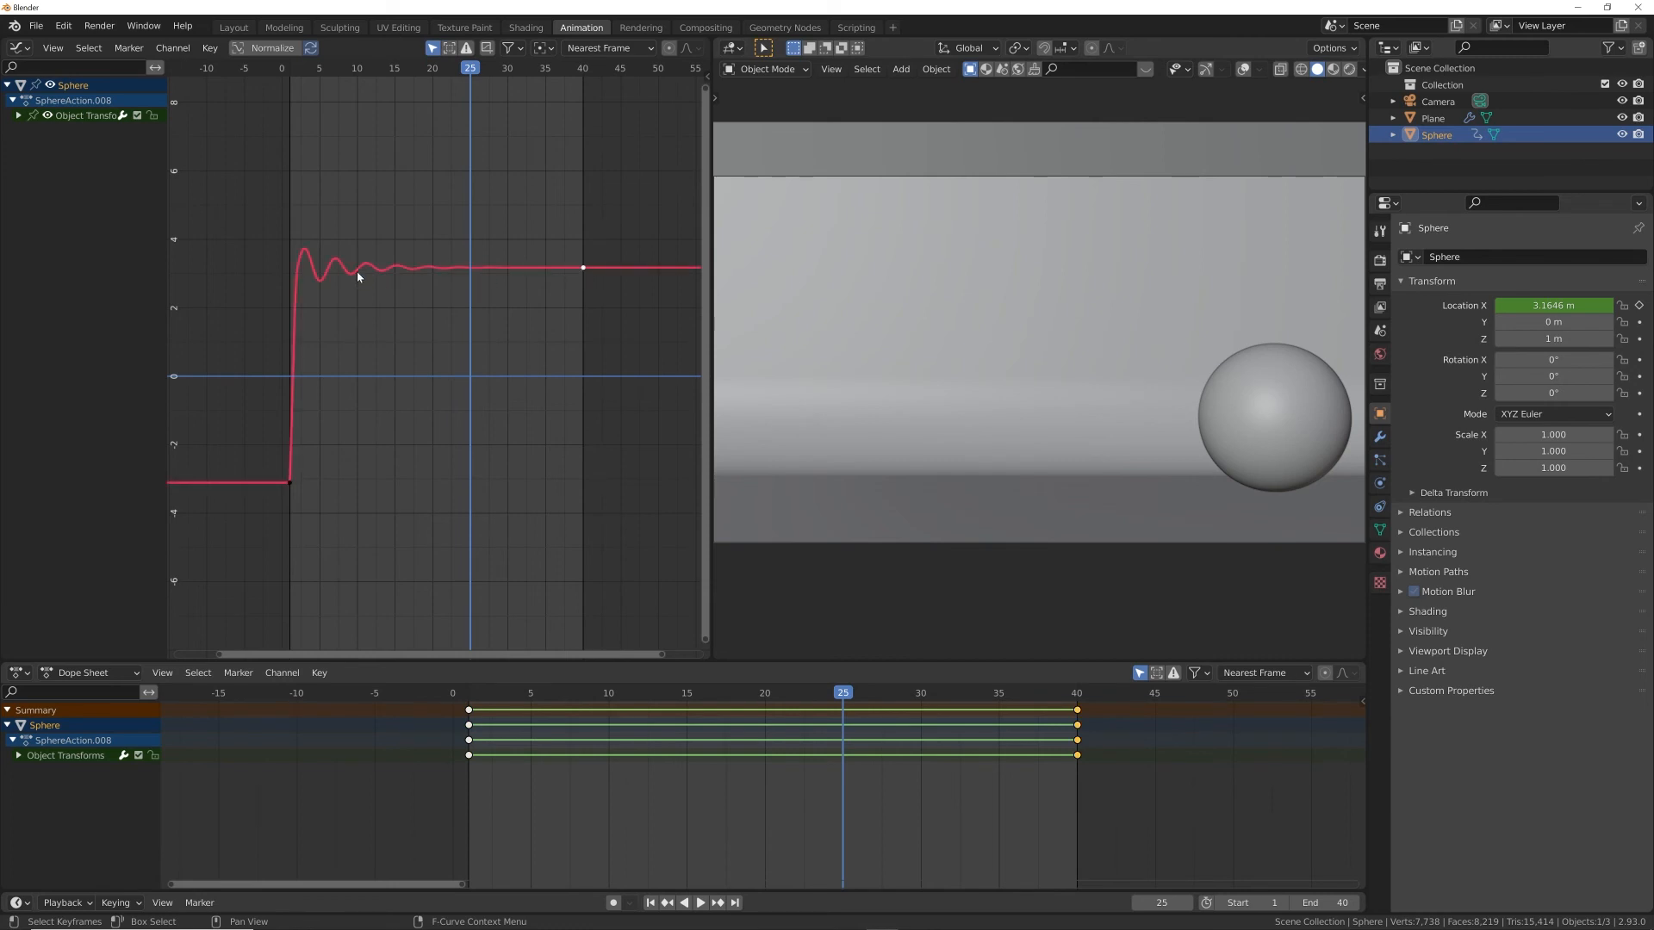
left_click(330, 276)
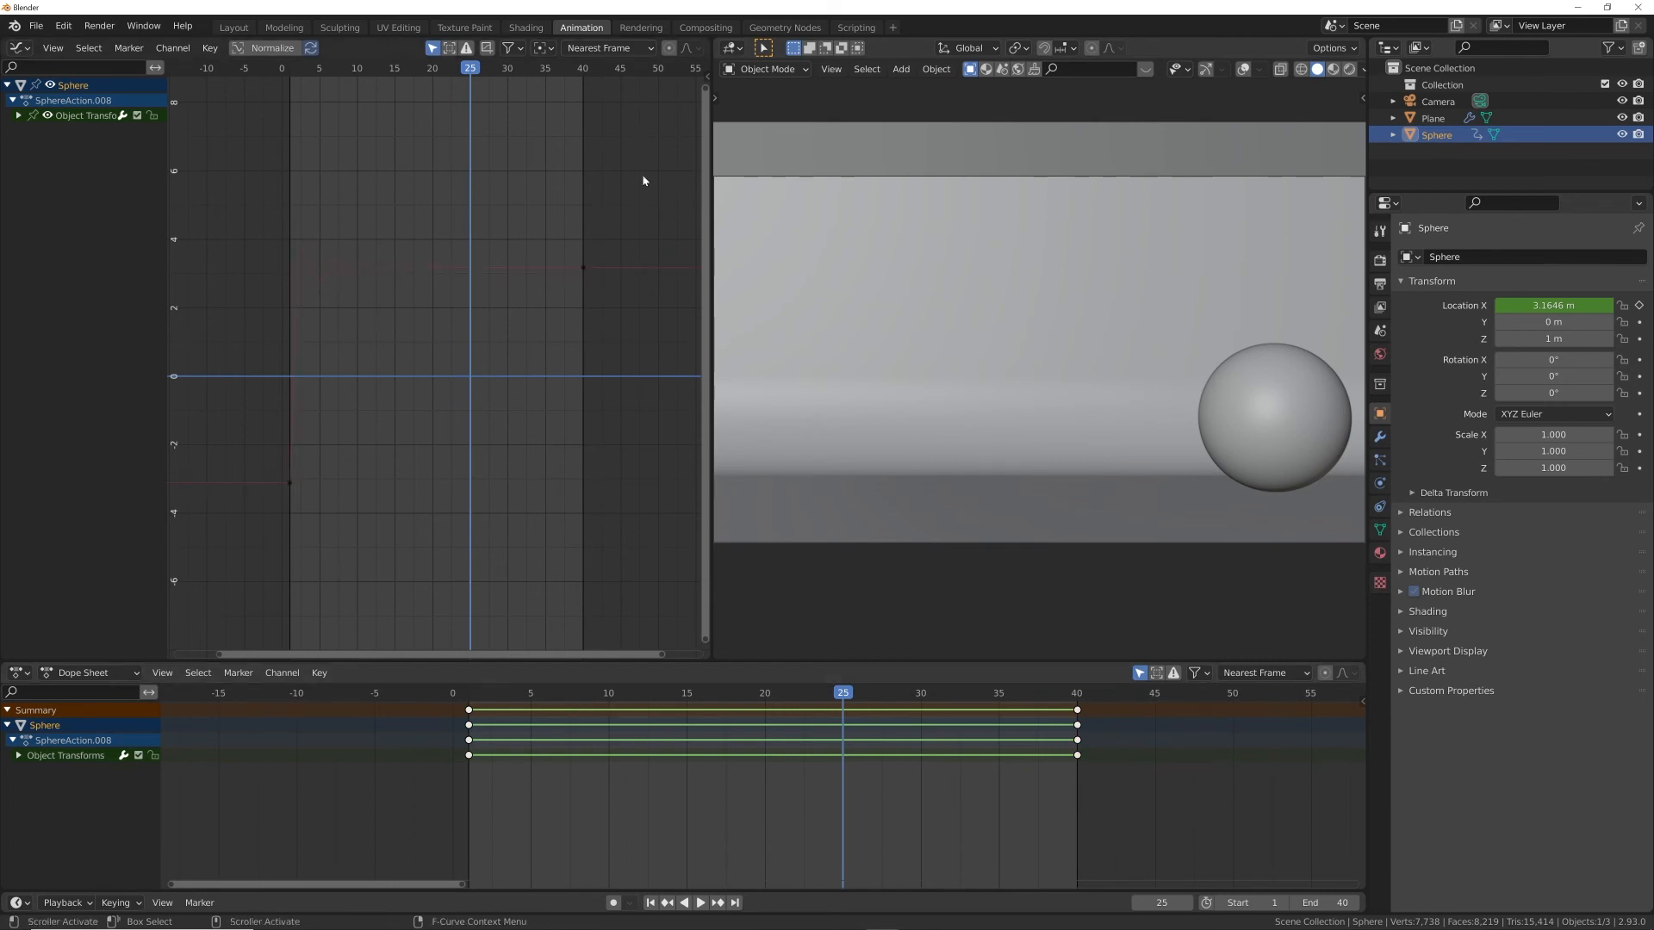
Return to the Layout workspace and clear the sphere's location keyframes at the first frame
left_click(233, 28)
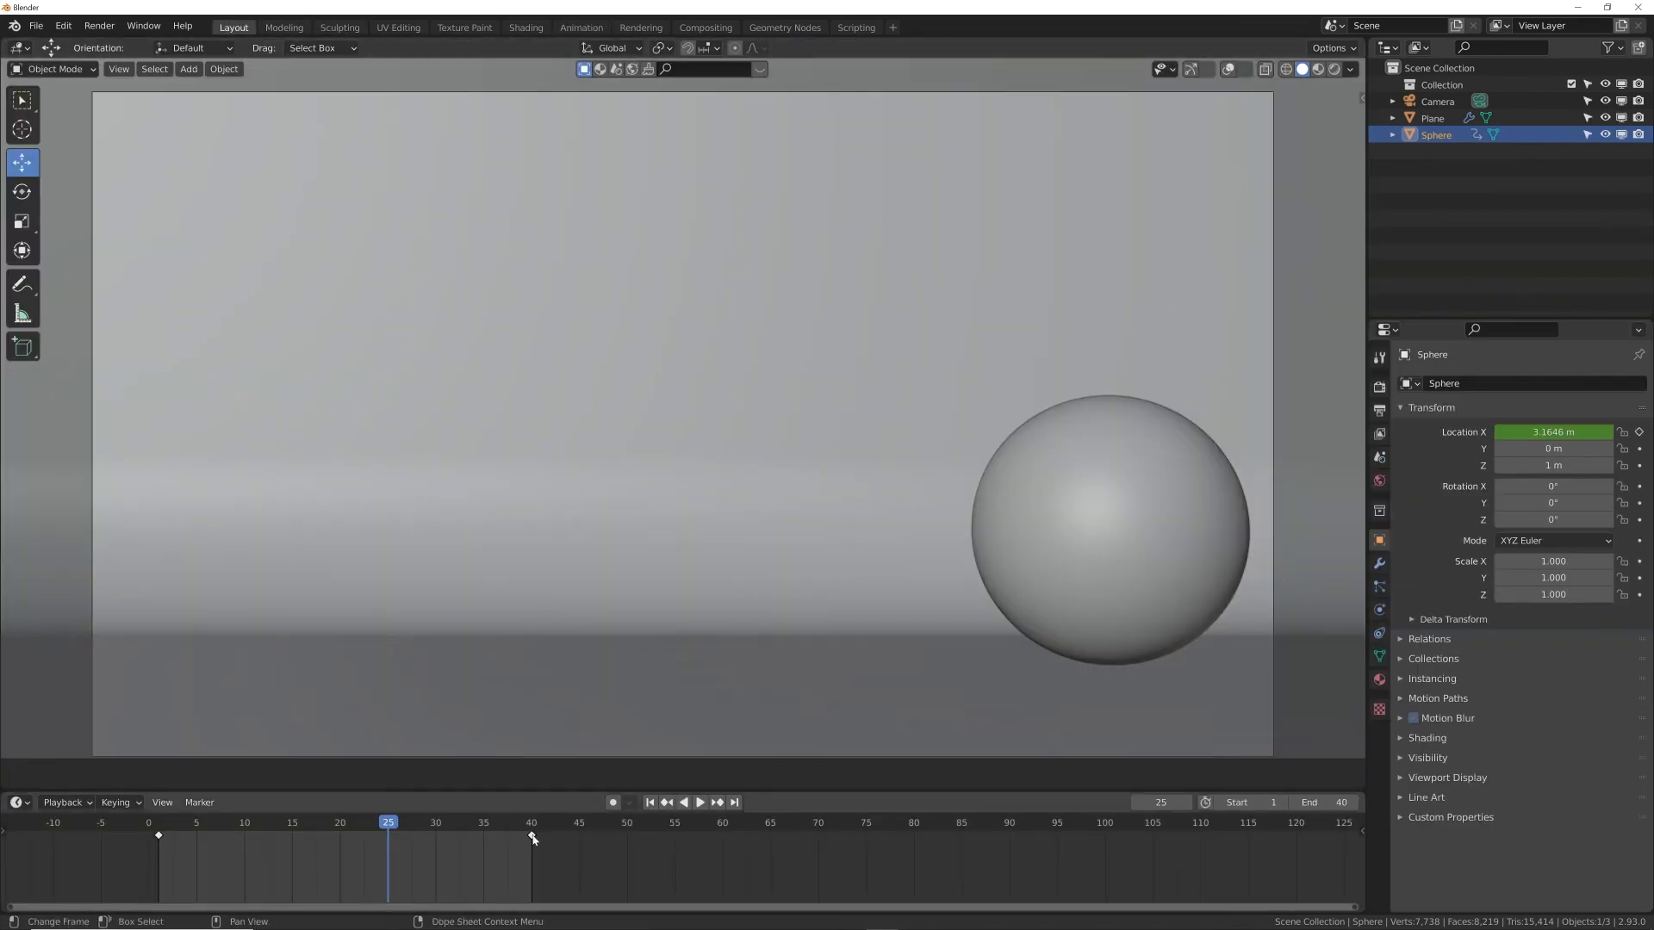
left_click(650, 802)
scroll(947, 853, "left", 5, "ctrl")
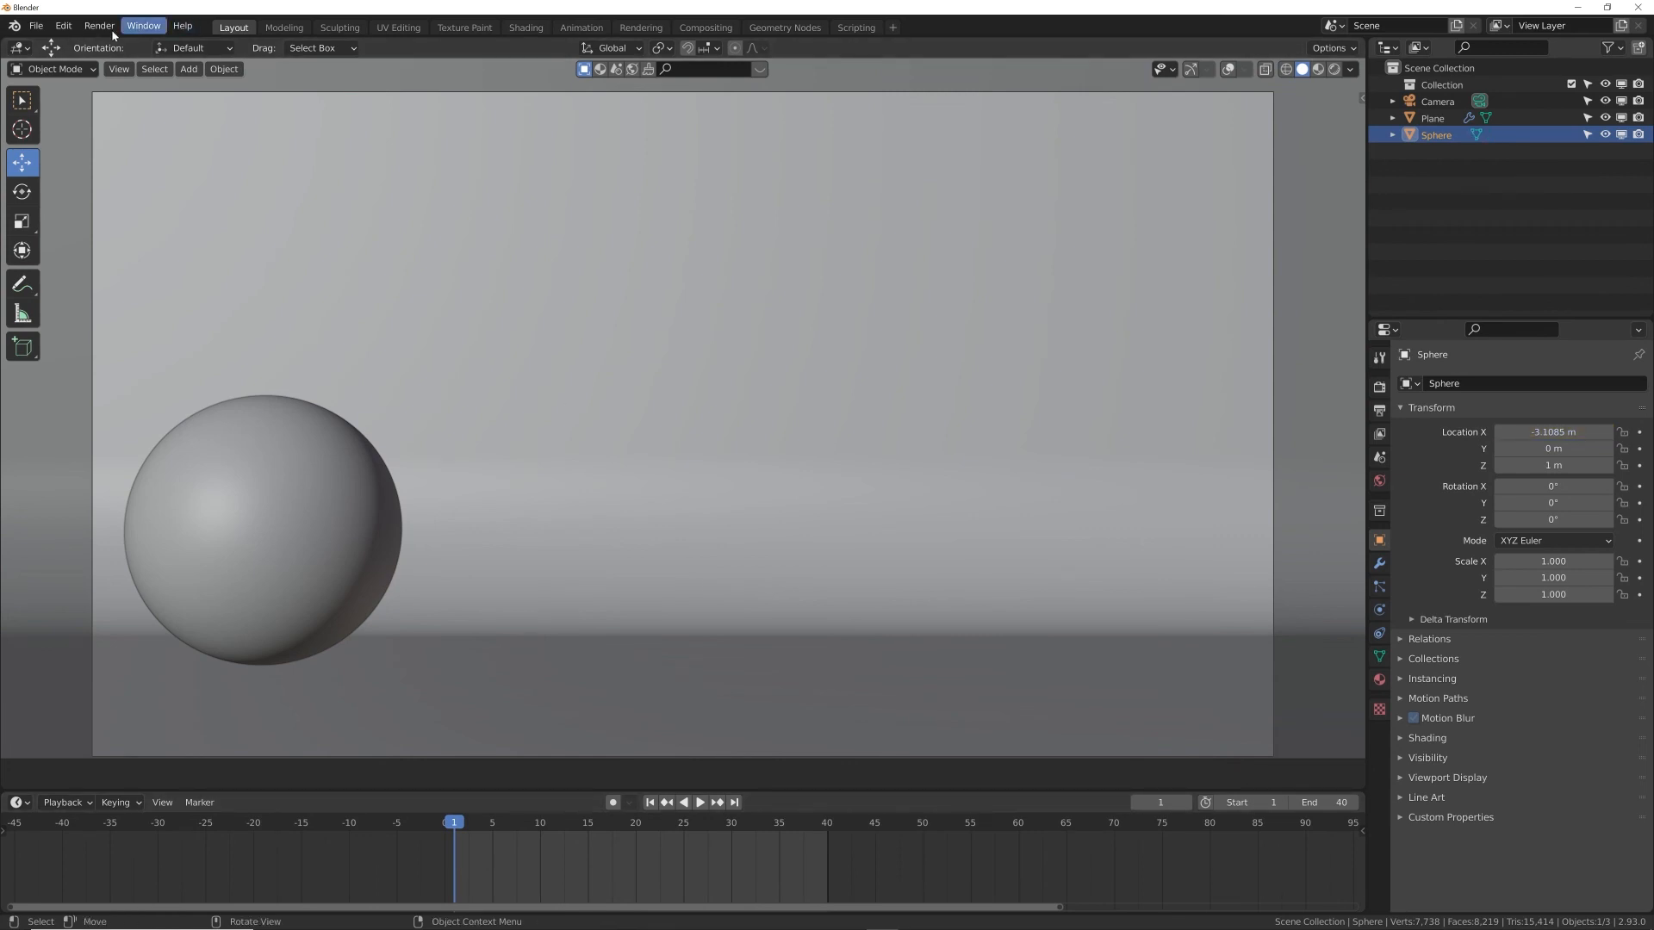
Set the default F-Curve interpolation to Bounce in the animation preferences and close the preferences window
left_click(64, 26)
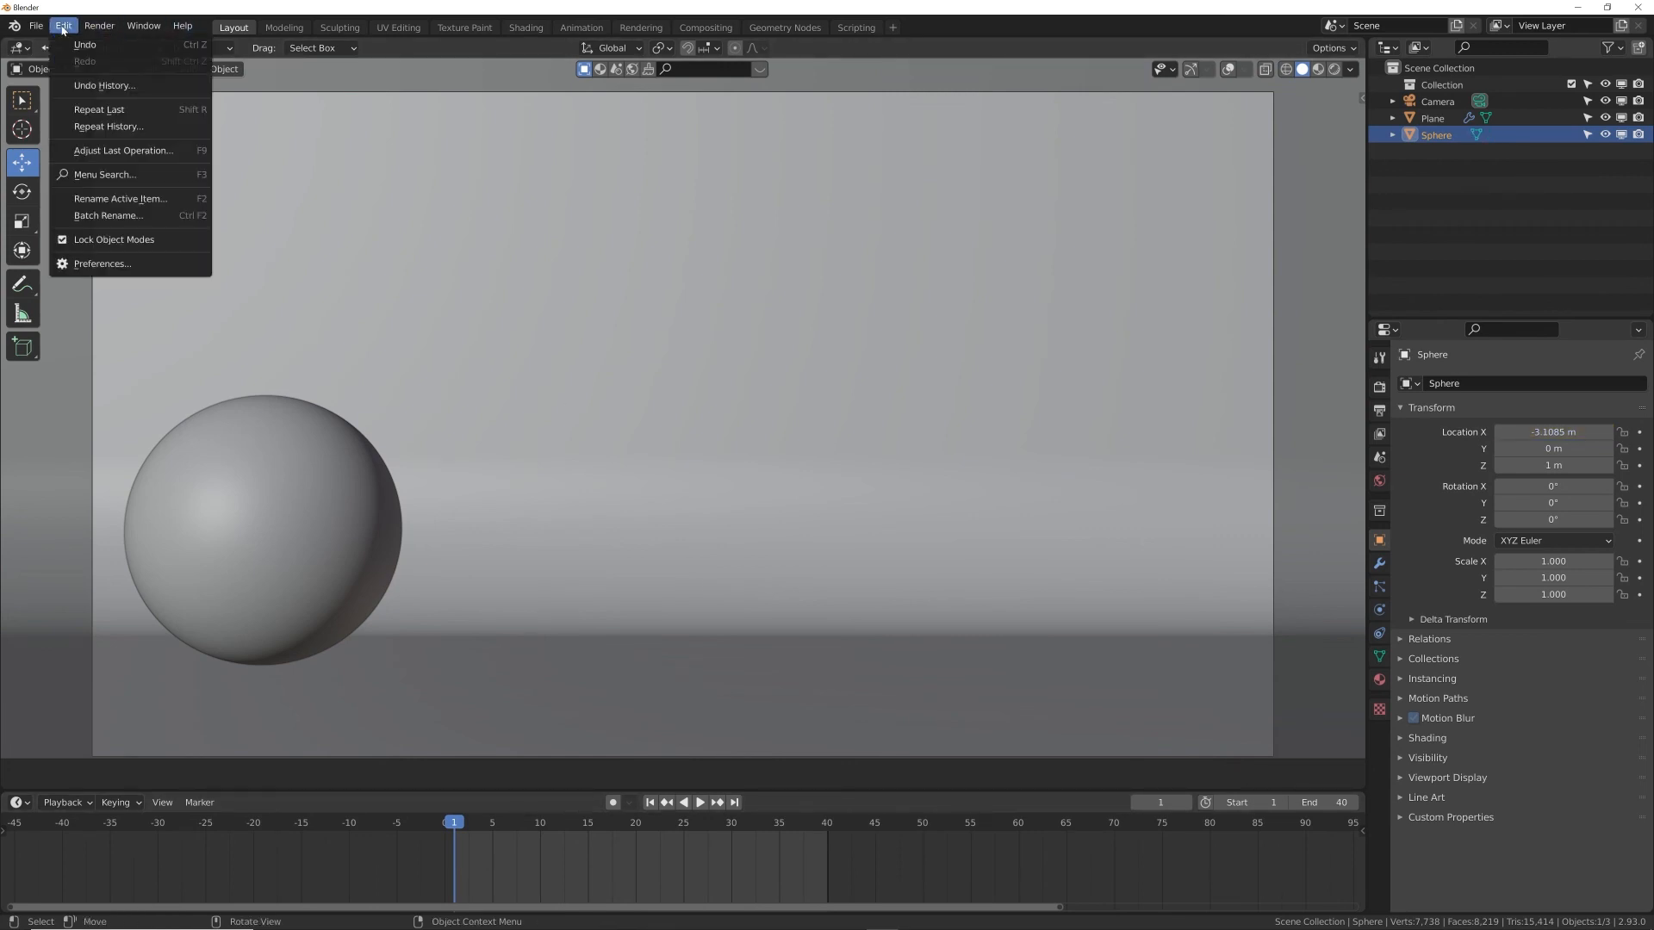
left_click(122, 263)
left_click(414, 345)
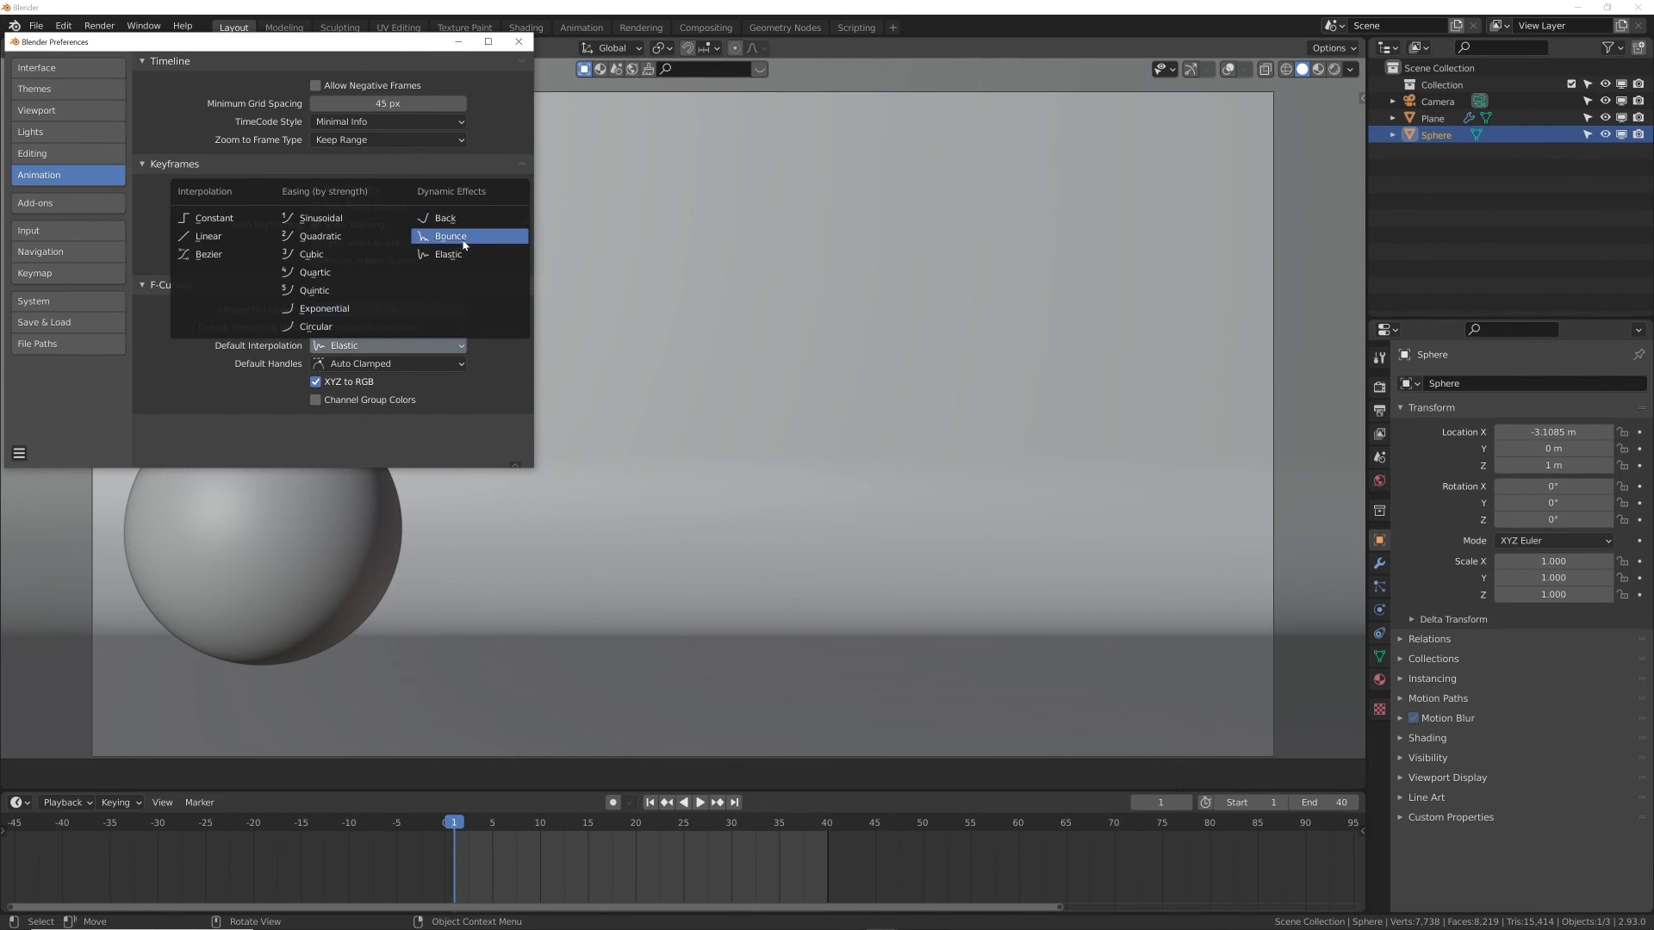
left_click(463, 238)
left_click(392, 345)
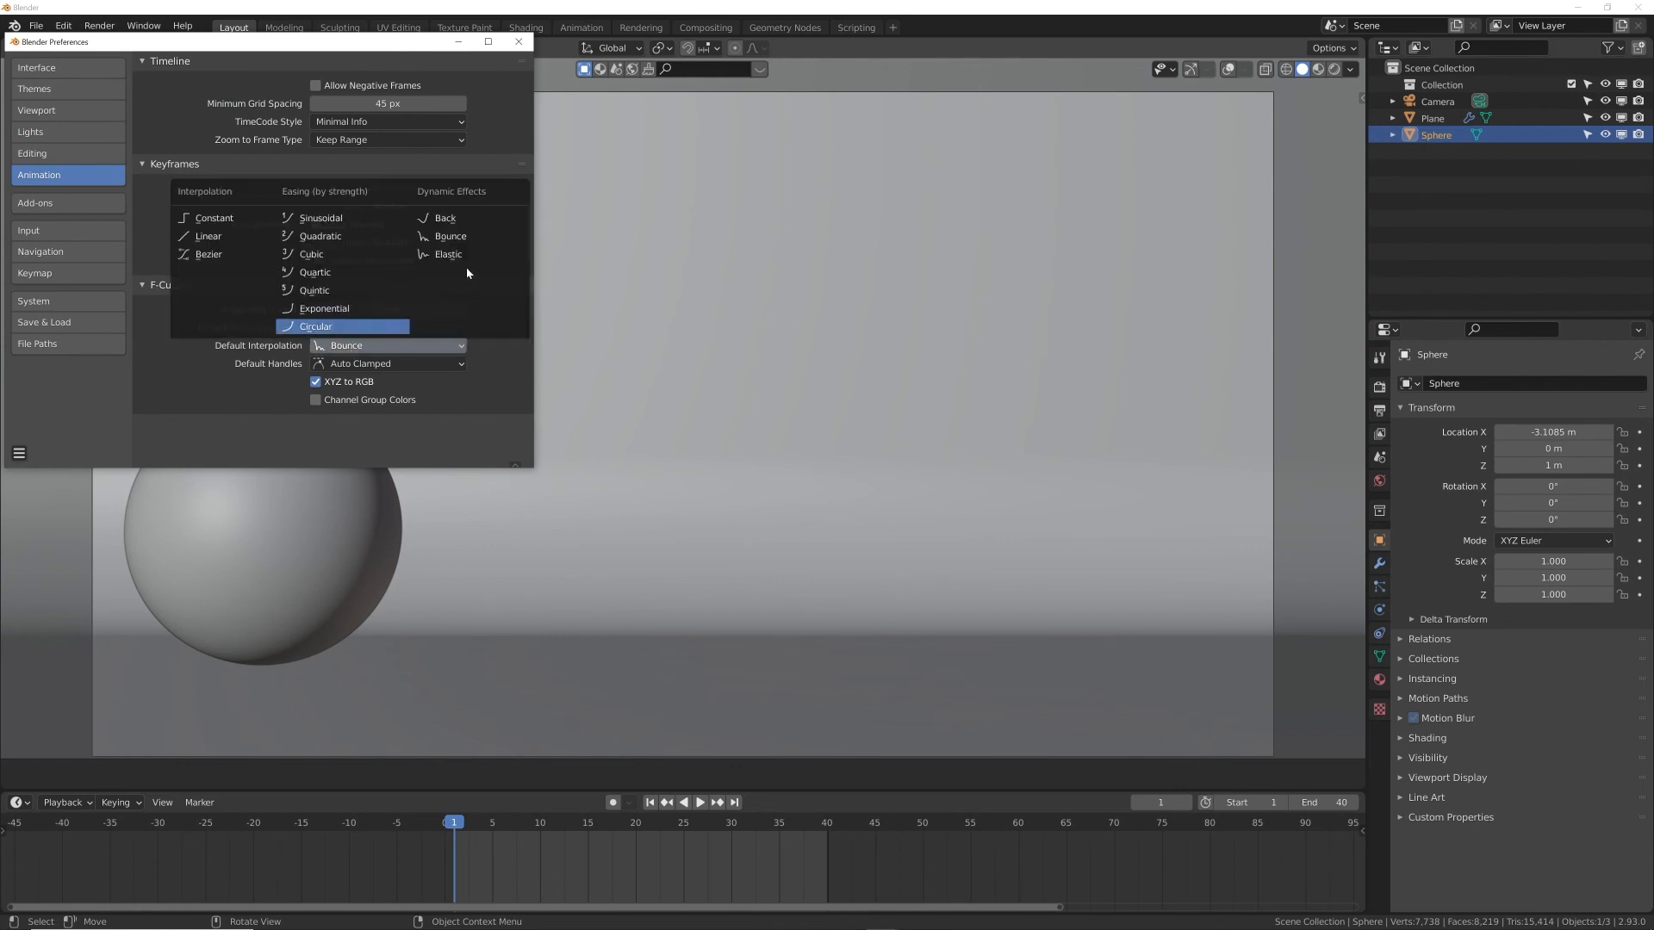
left_click(519, 42)
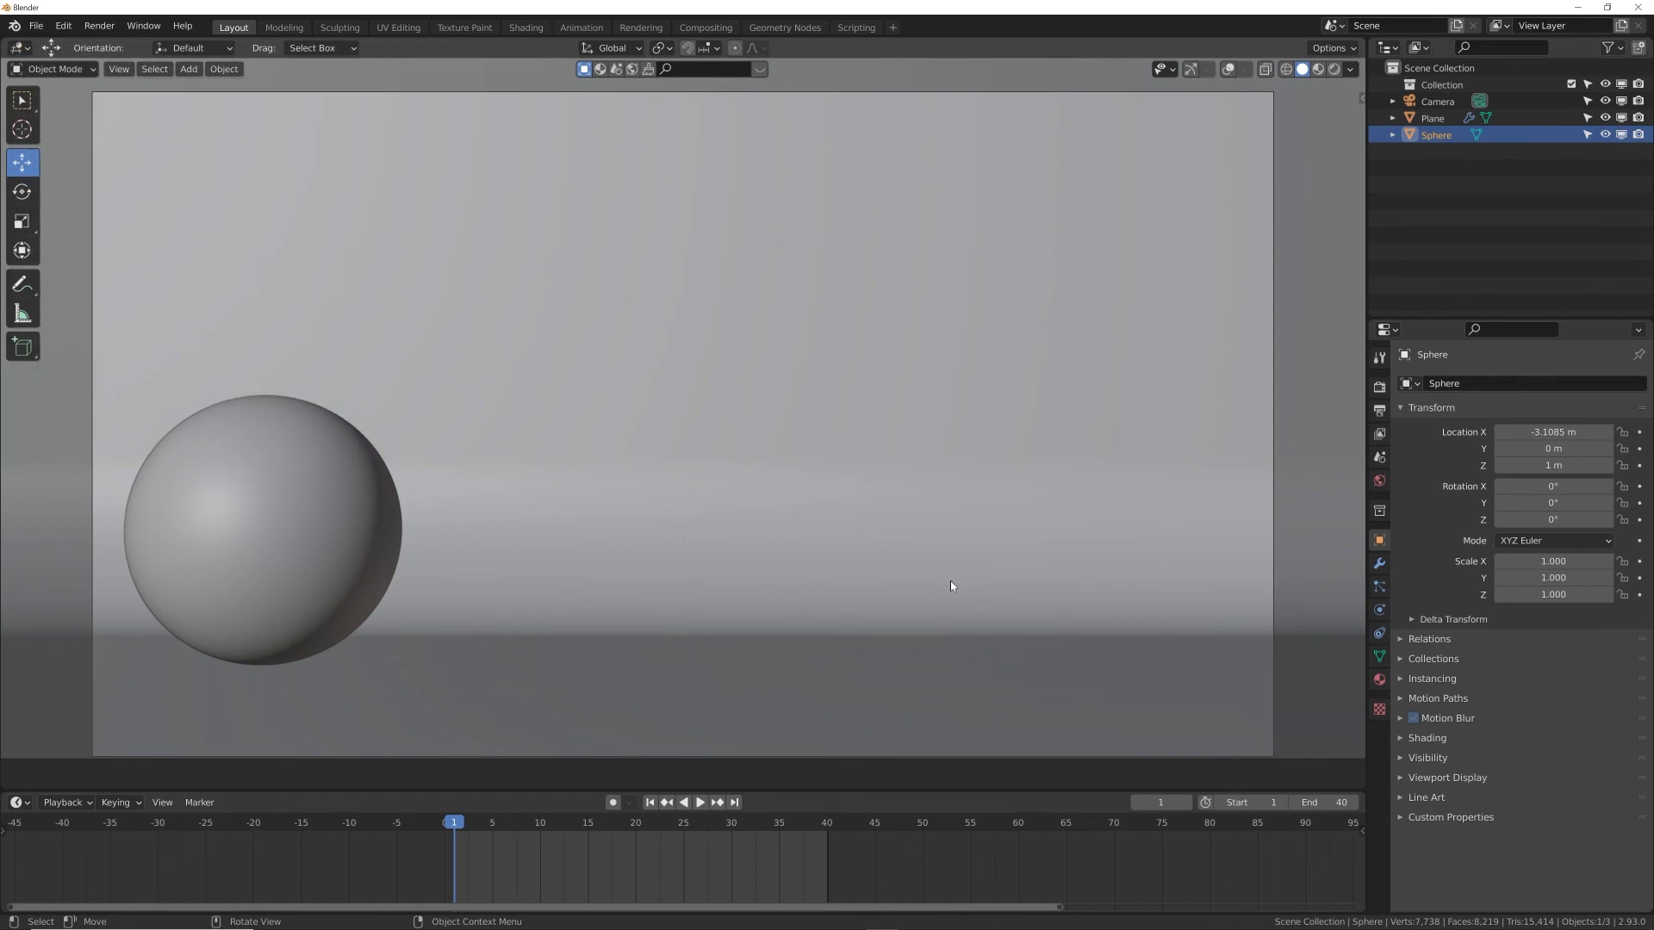
Keyframe the sphere's X location at frame 1, and keyframe it at 3.0615 m at frame 40
left_click(1638, 431)
left_click(734, 801)
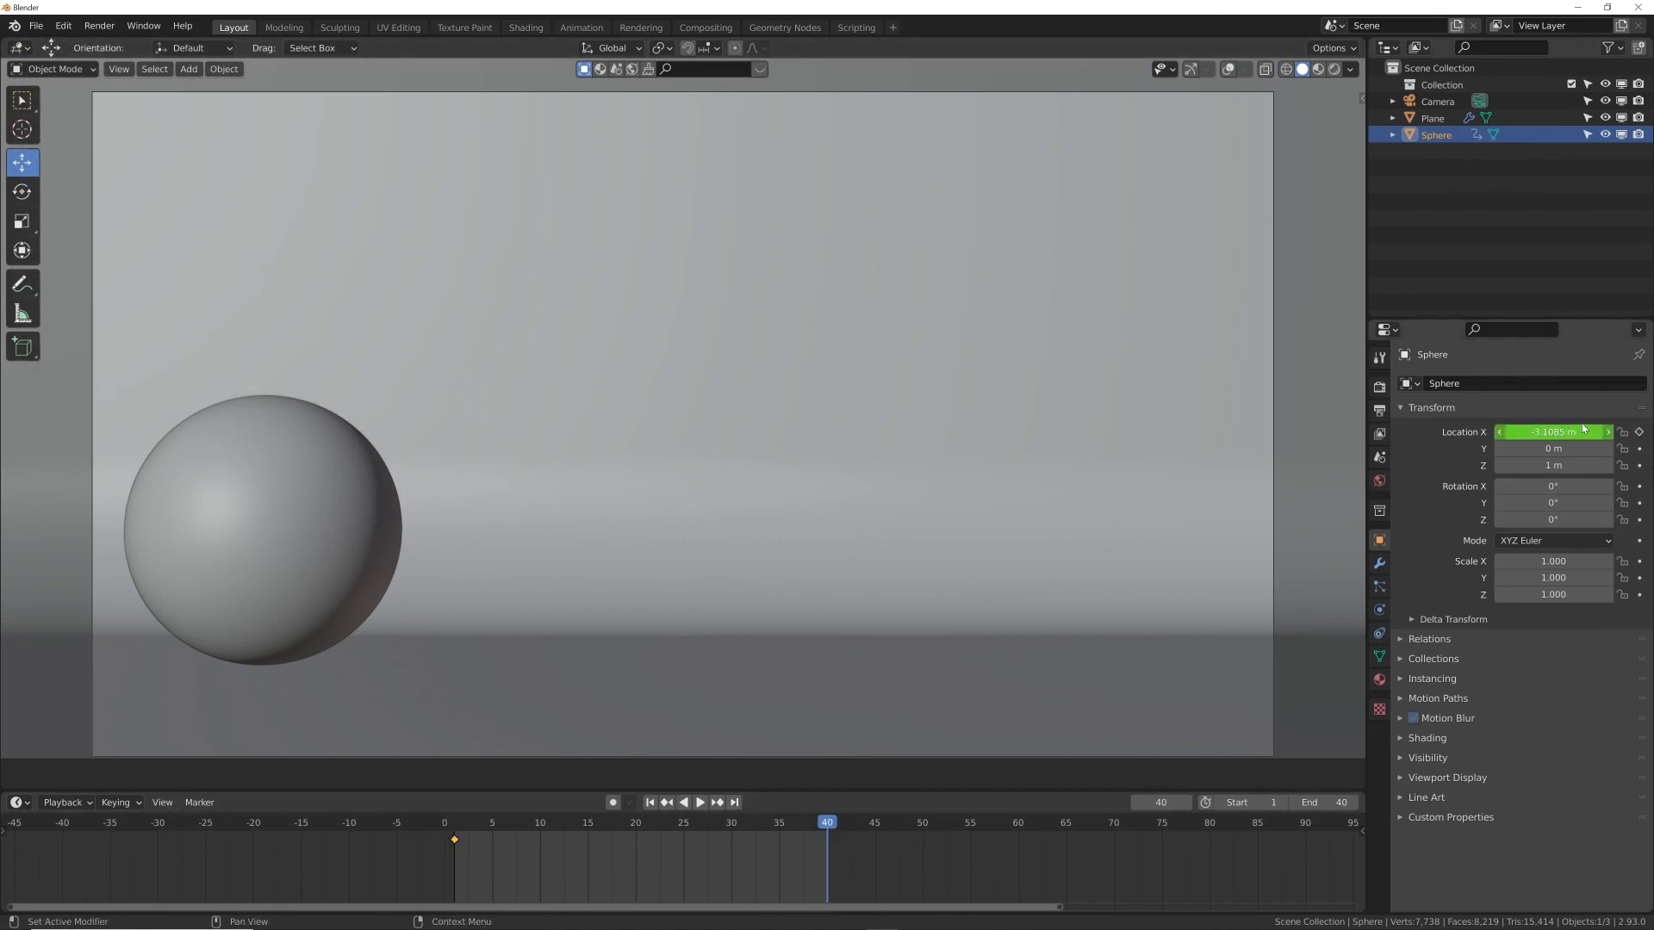
left_click_drag(1582, 428, 1621, 428)
left_click(1638, 431)
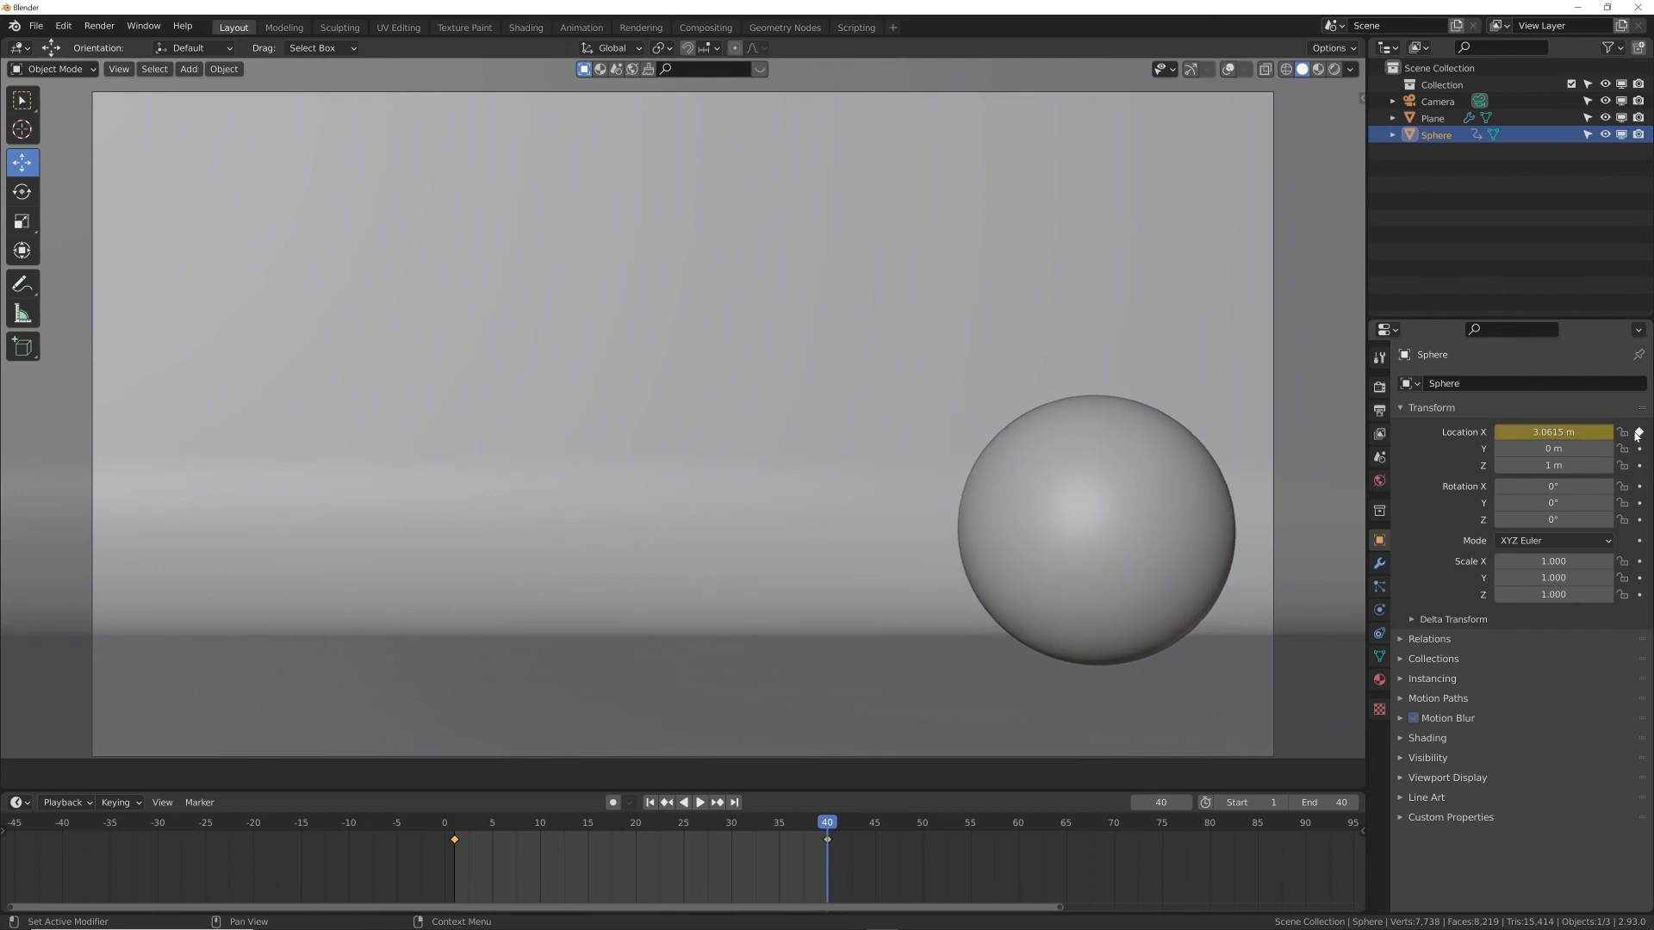
Play the sphere's animation from the first frame, stop it and go back to frame 1
left_click(650, 802)
key("space")
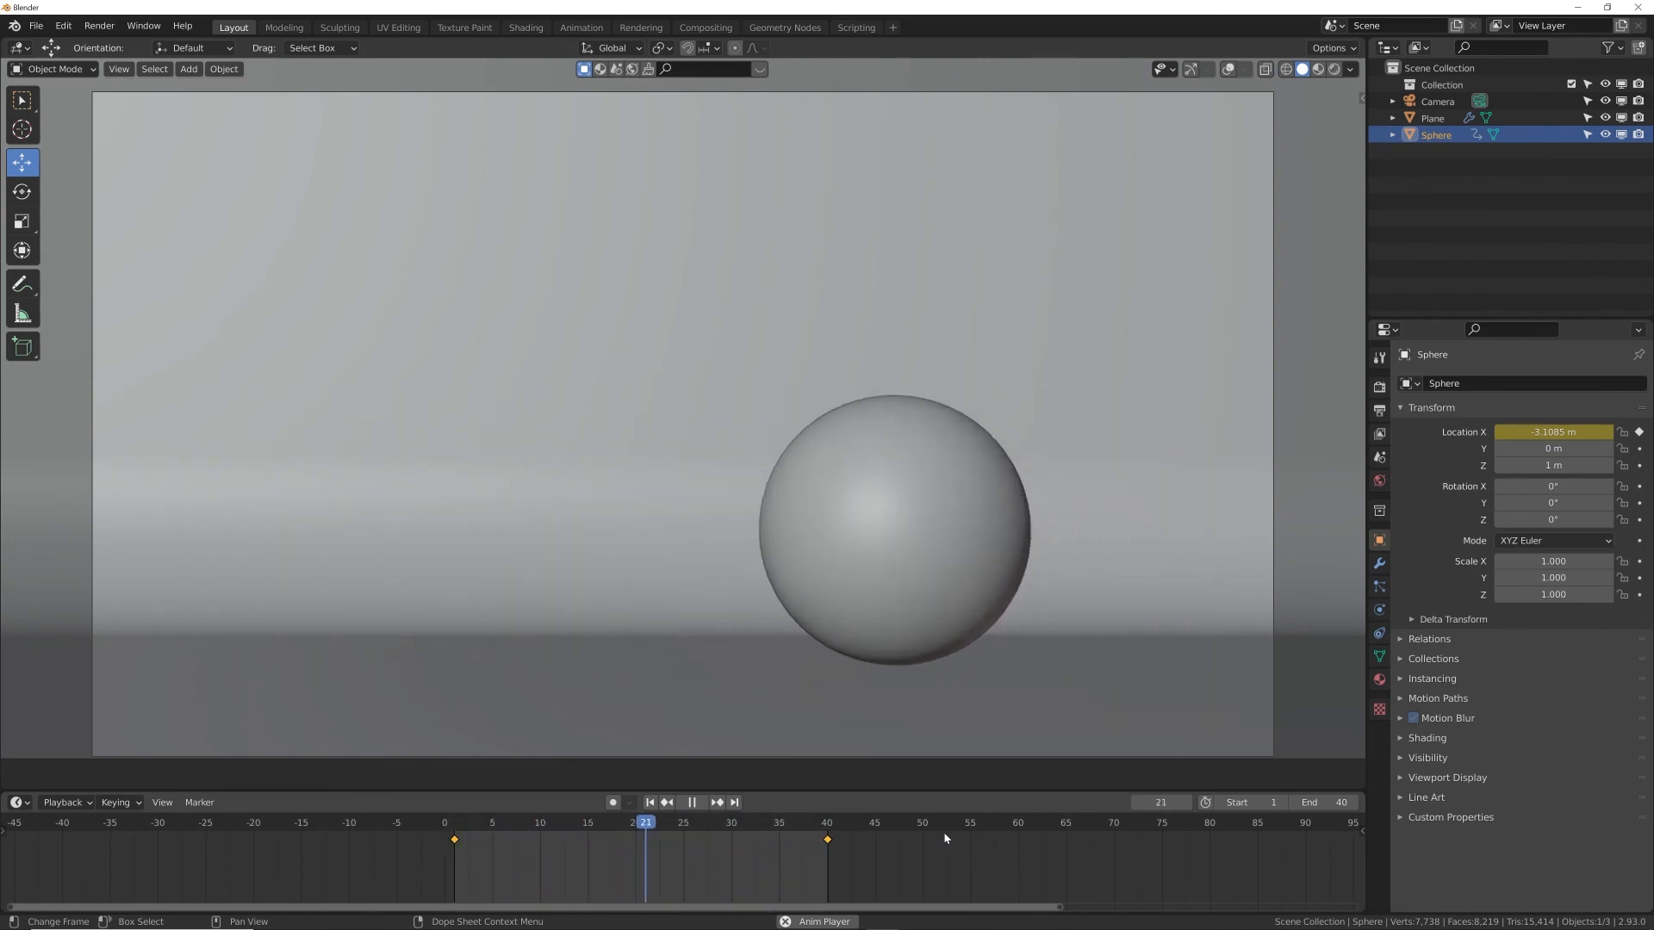
key("space")
key("shift+Left")
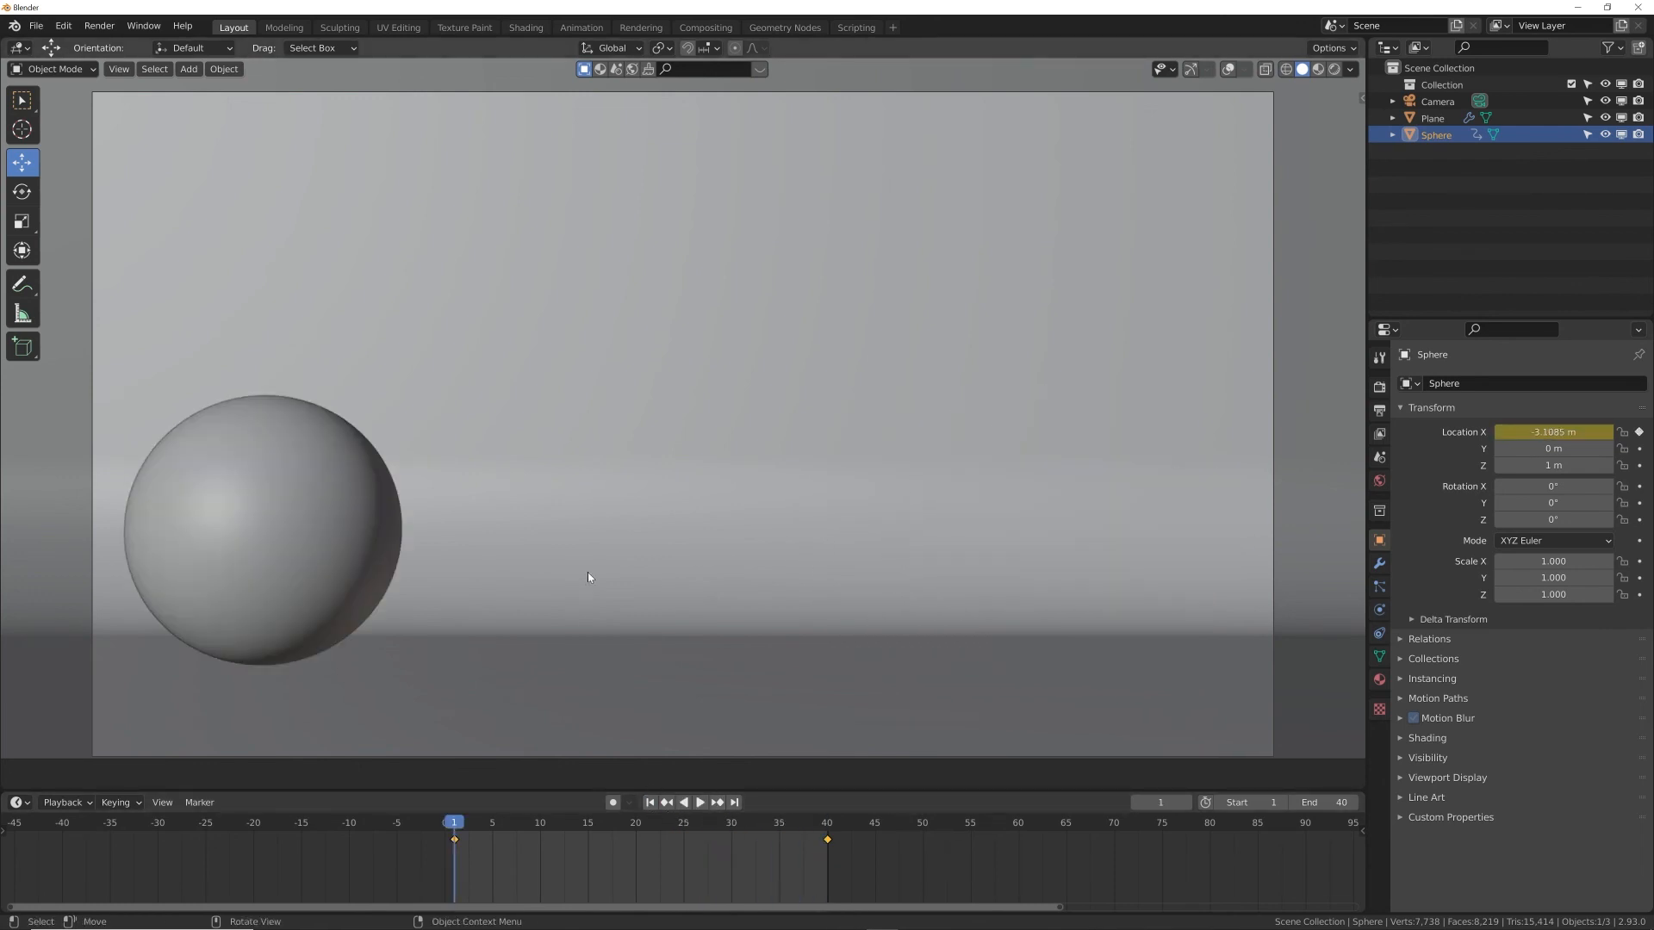
Deselect the keyframes and scrub the timeline to frame 11 to inspect the sphere's motion
left_click(622, 839)
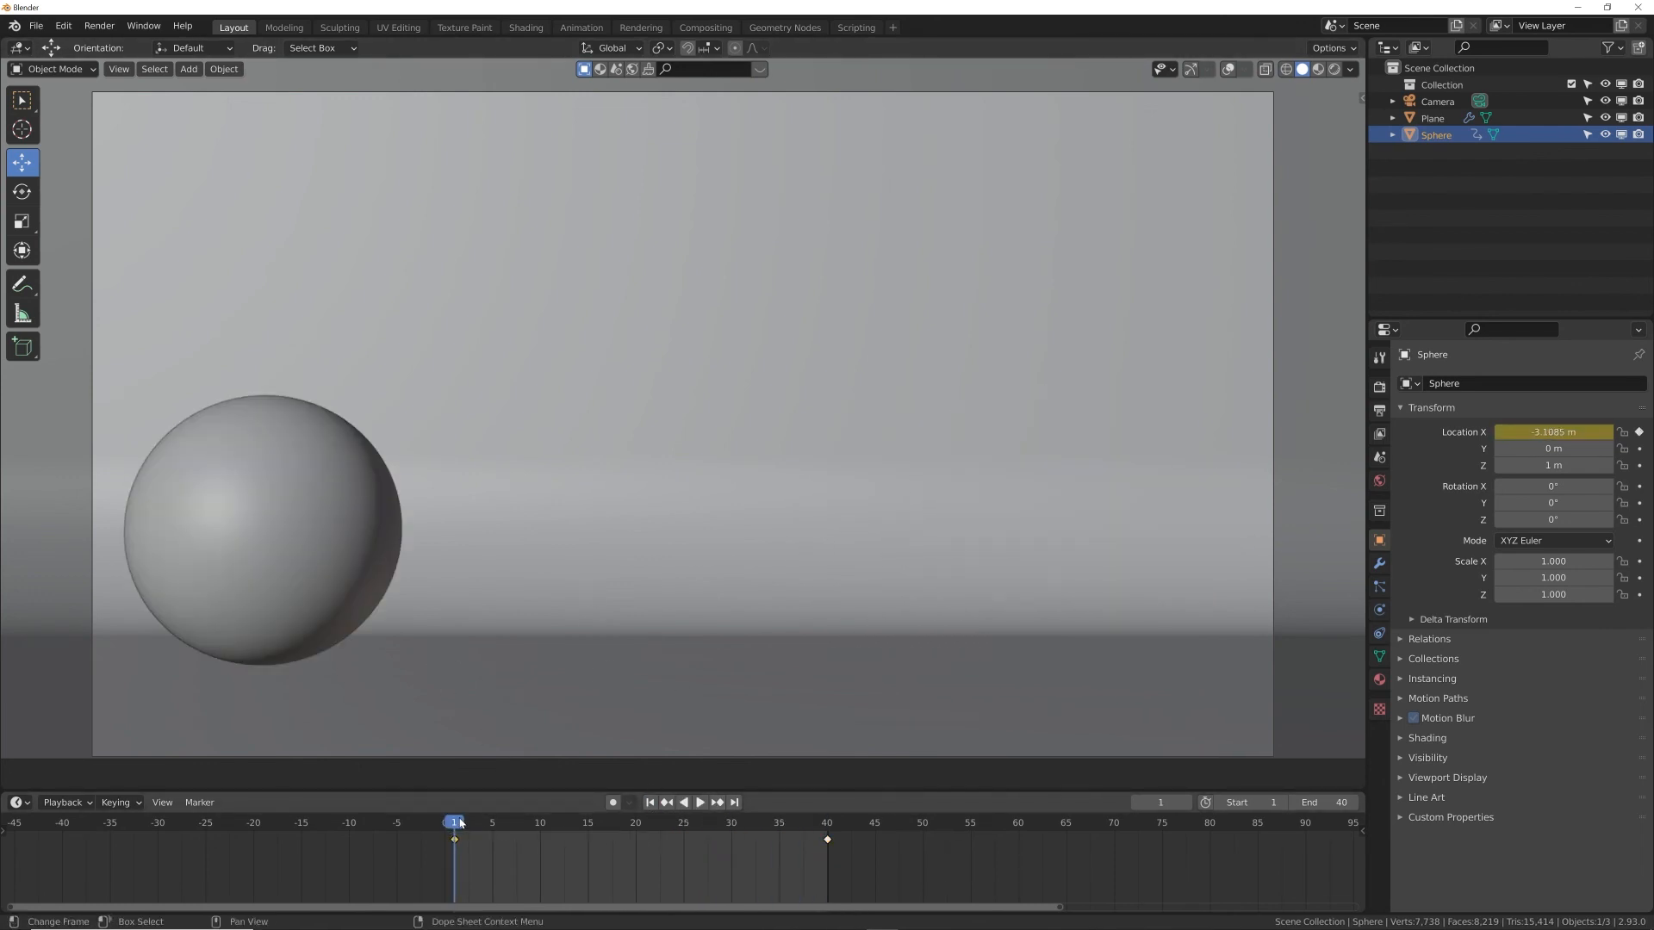
left_click_drag(459, 824, 550, 832)
key("space")
key("space")
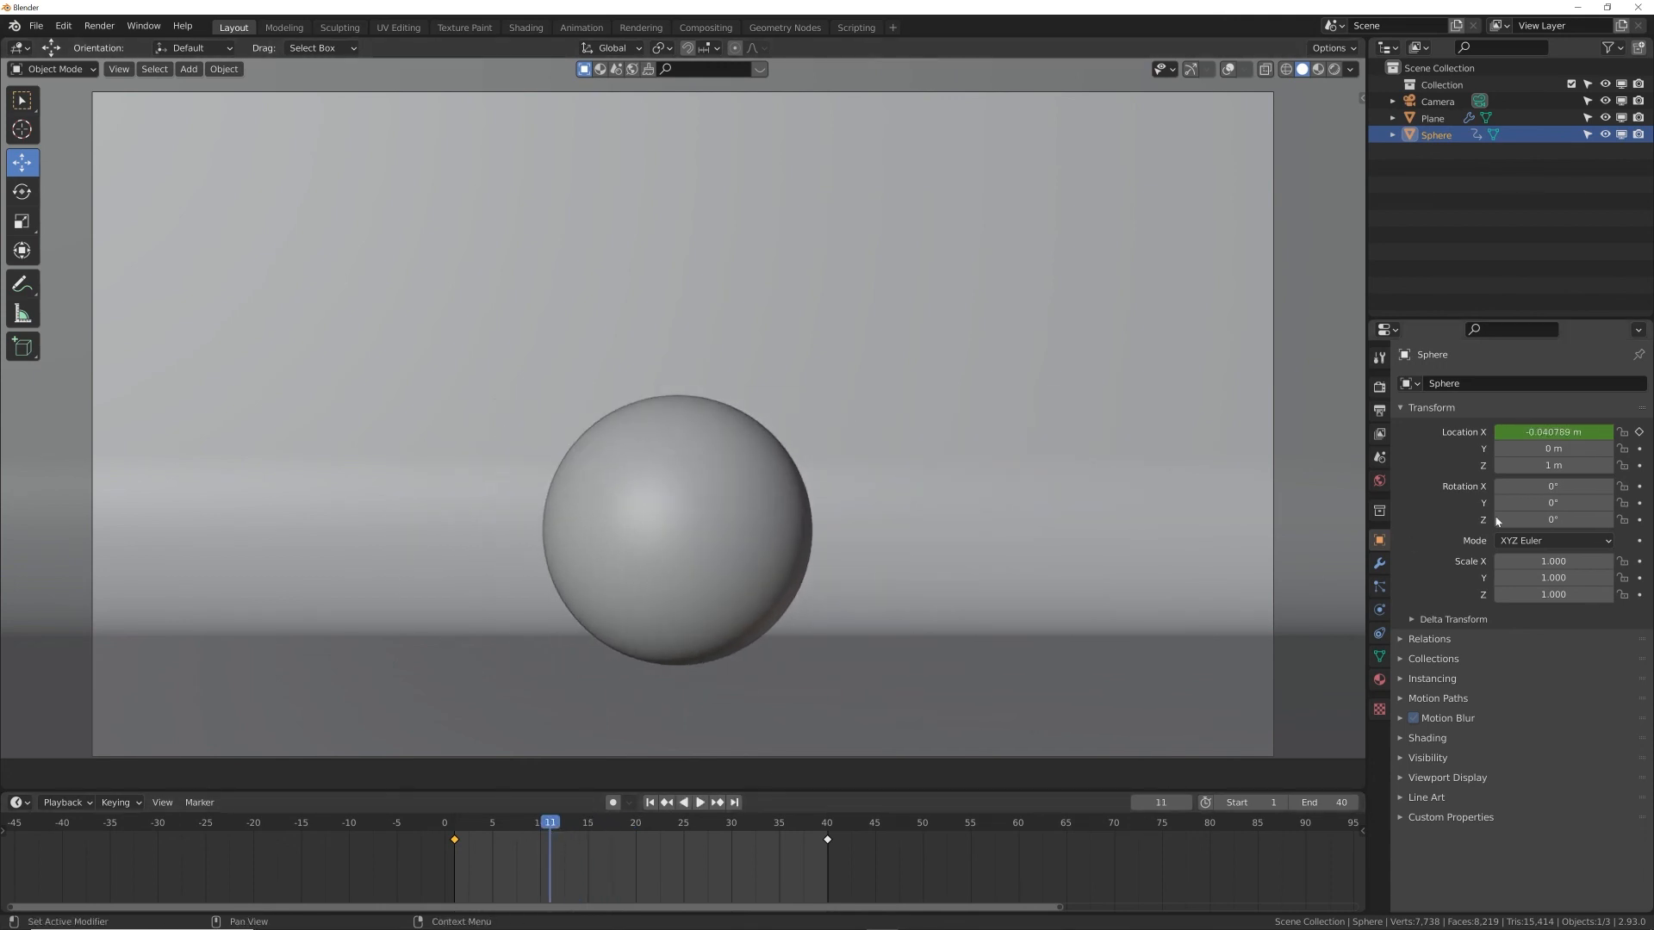
Clear the sphere's X location keyframes and keyframe its Z location at 3.22 m at frame 1
right_click(1544, 431)
left_click(1544, 436)
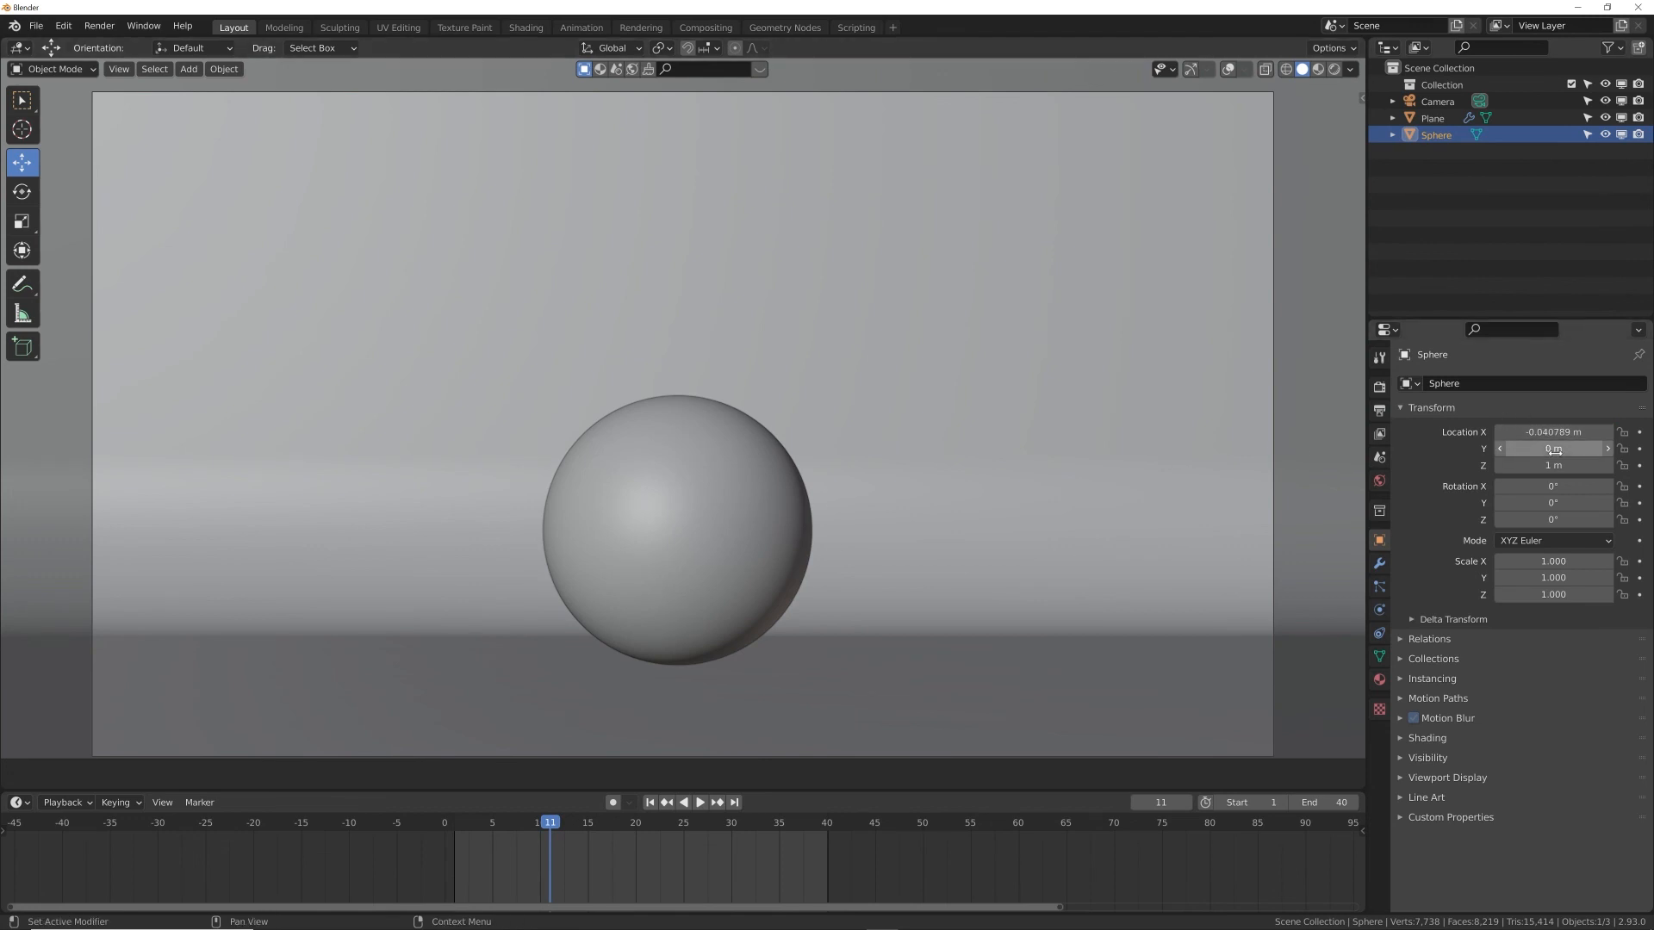
mouse_move(1546, 465)
left_mouse_down()
mouse_move(1524, 465)
mouse_move(1554, 467)
left_mouse_up()
left_click(650, 802)
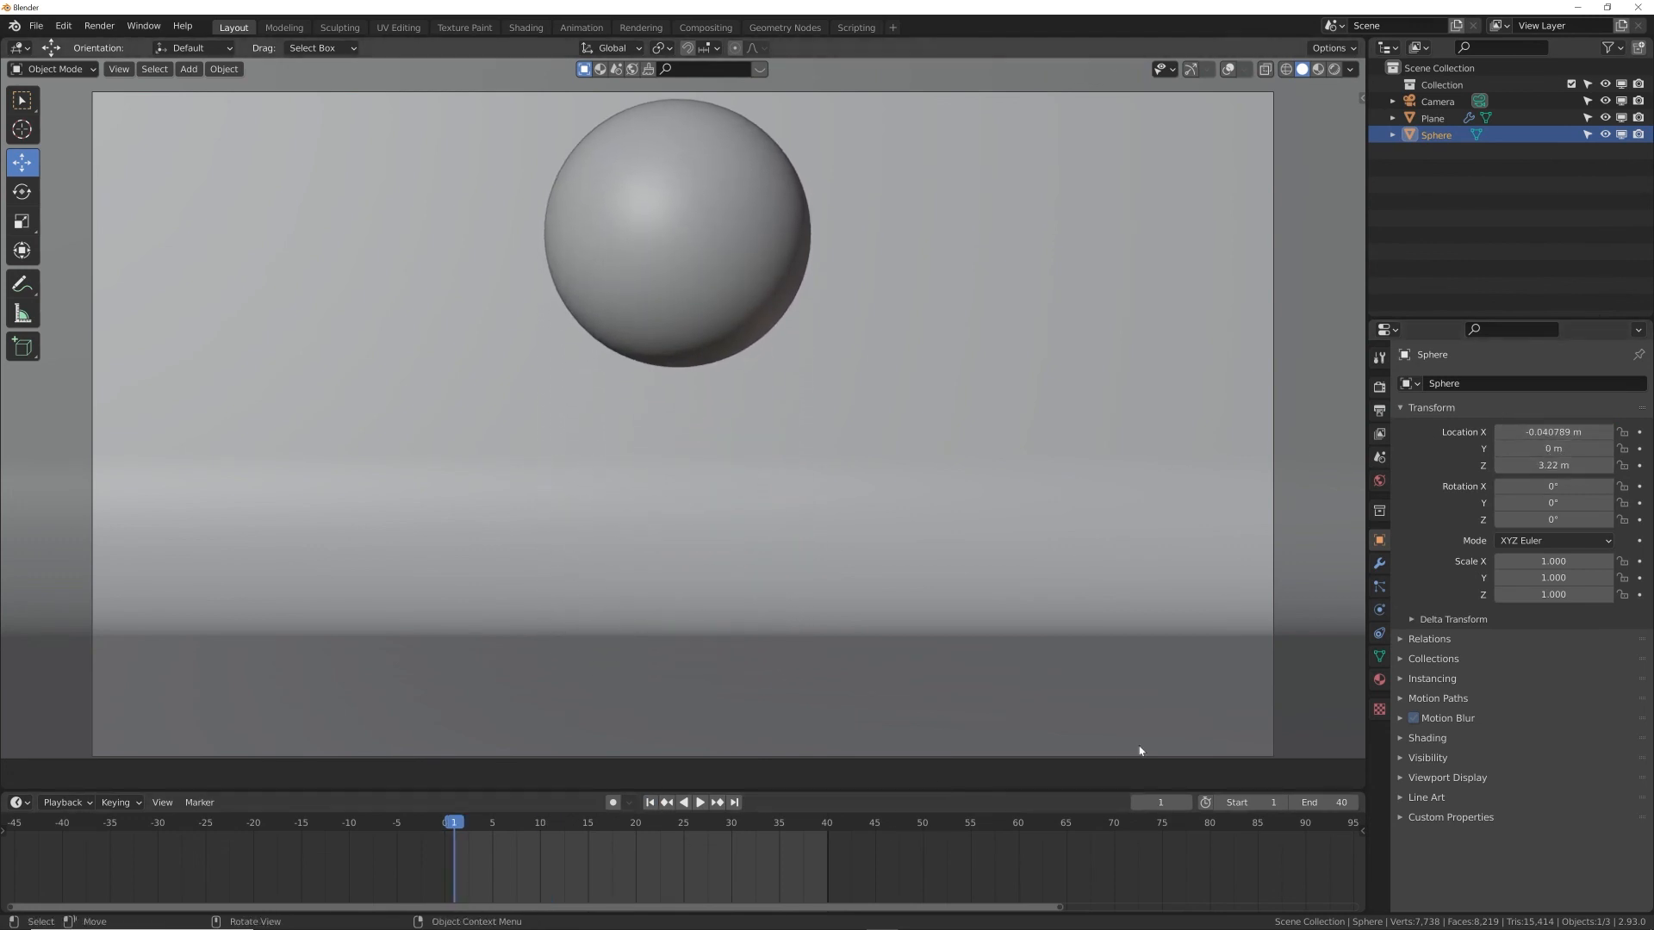
left_click(1639, 466)
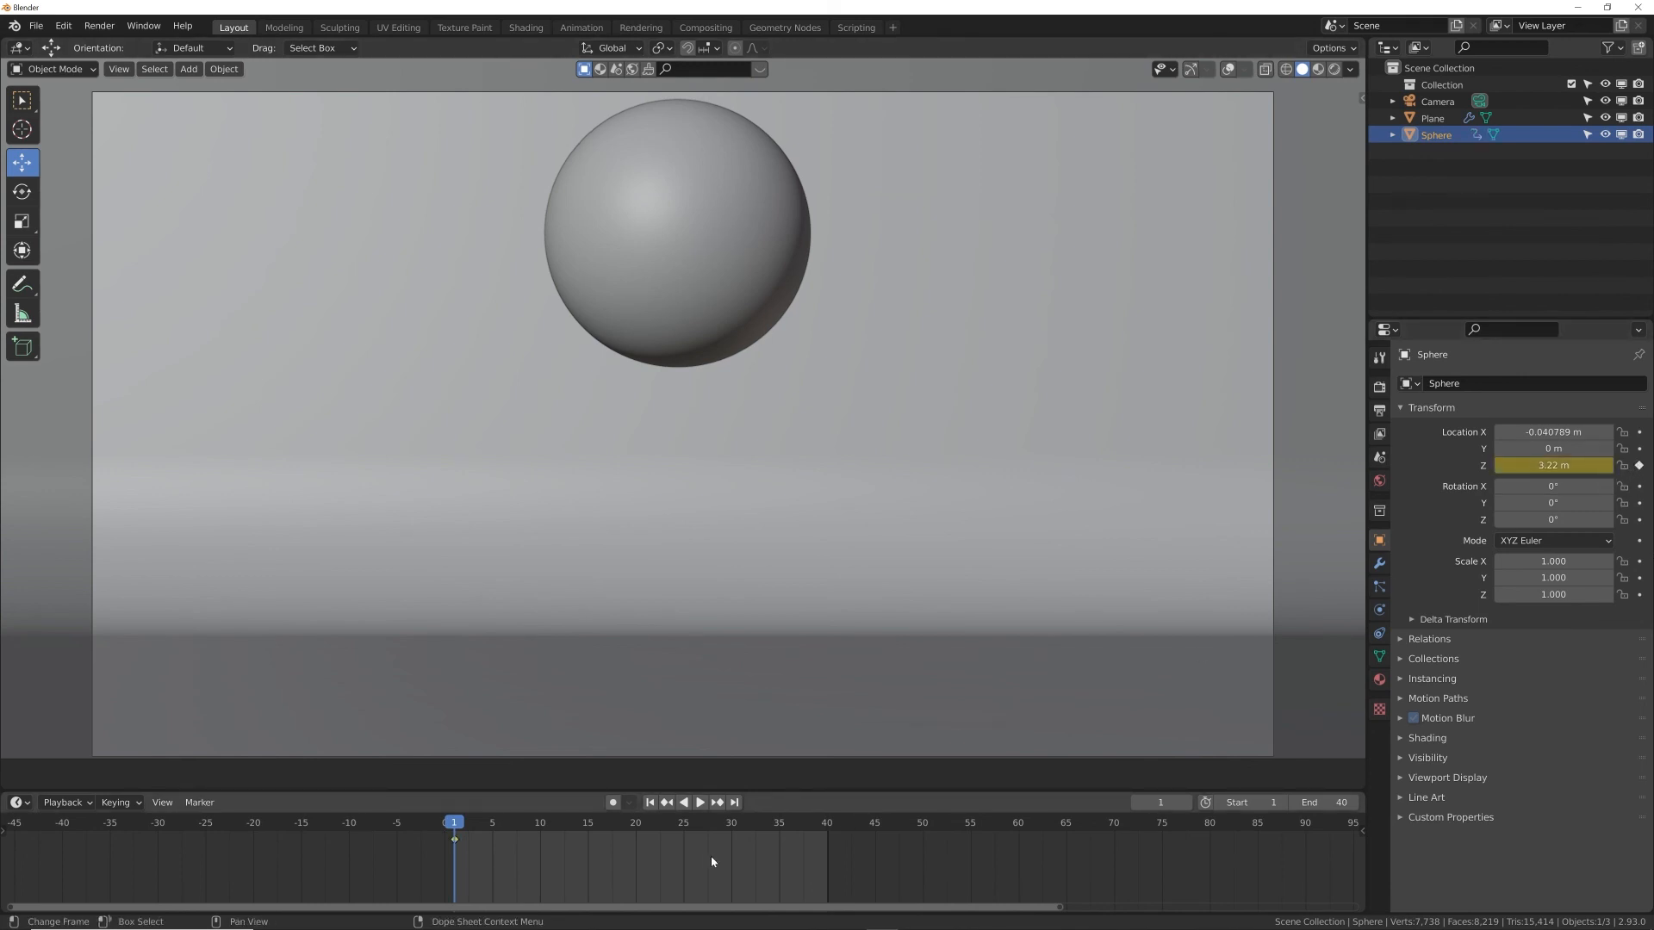
Keyframe the sphere's Z location at 0.98 m at frame 40, and play and stop the animation
left_click(734, 802)
left_click_drag(1551, 466, 1607, 474)
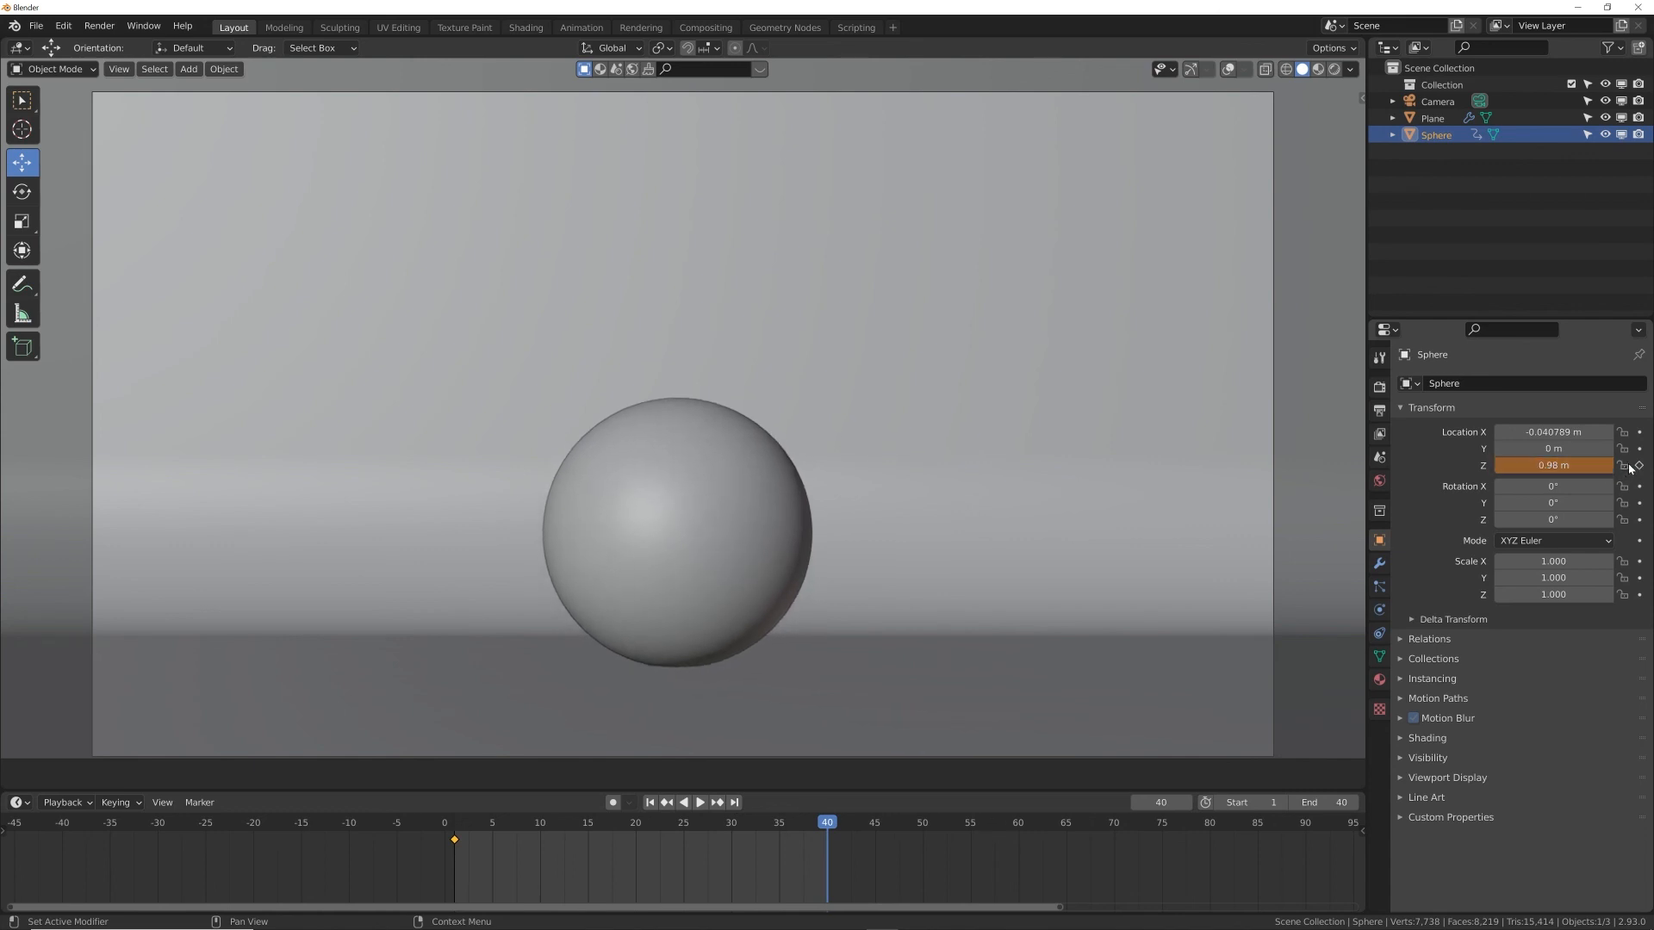
left_click(1639, 465)
key("space")
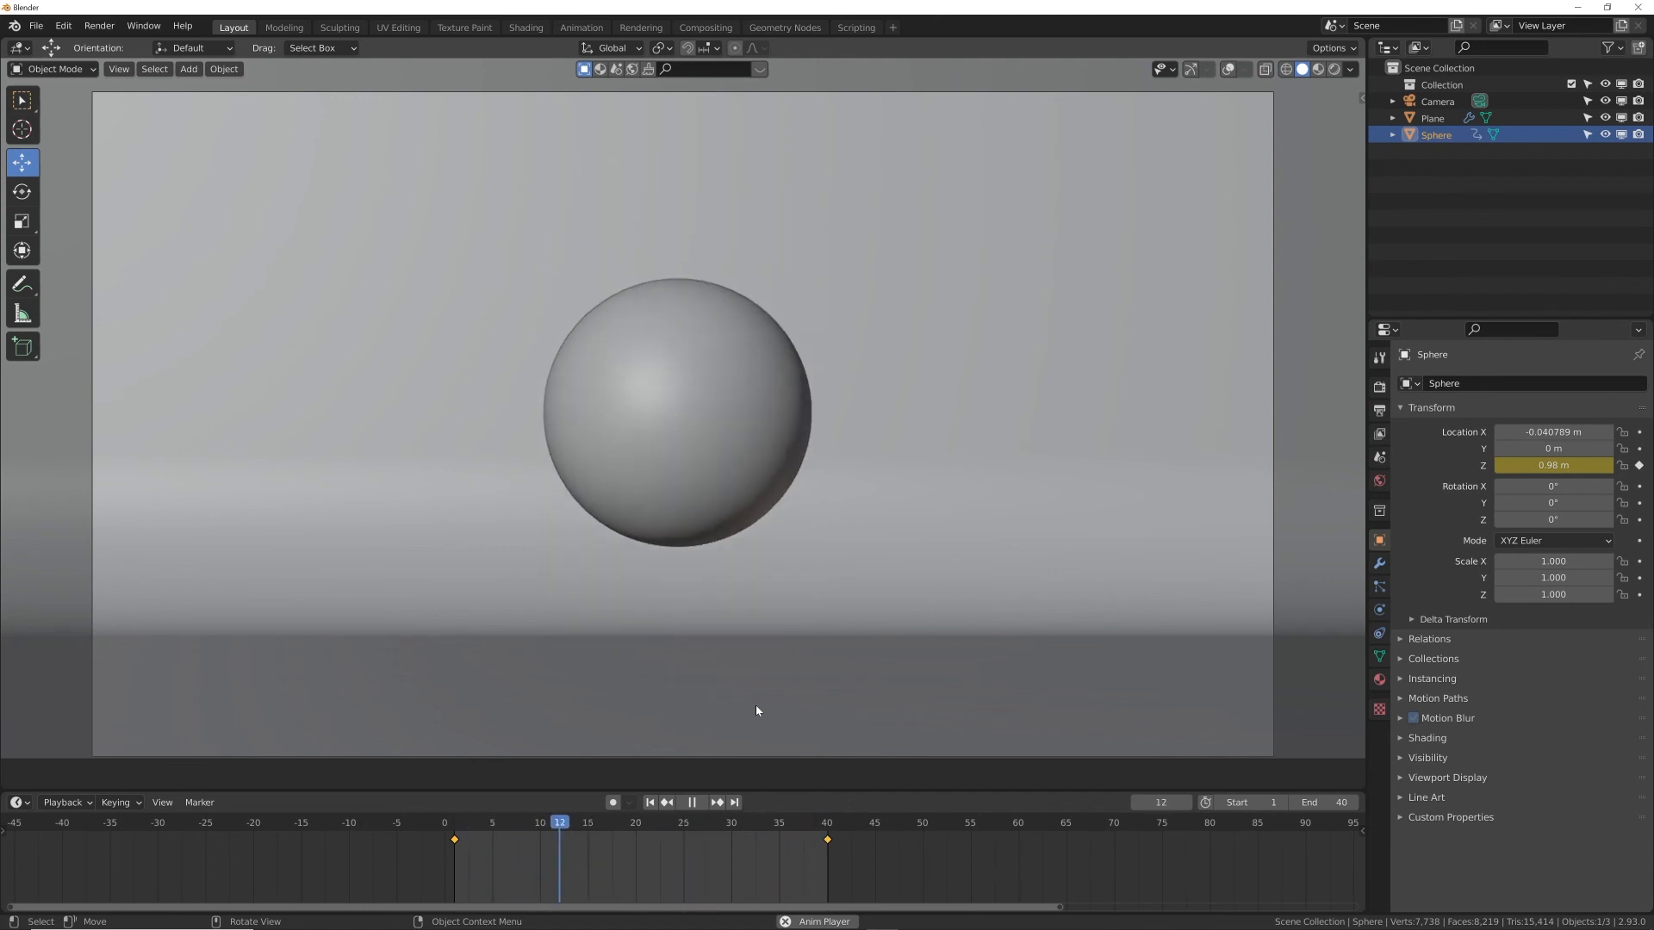
key("space")
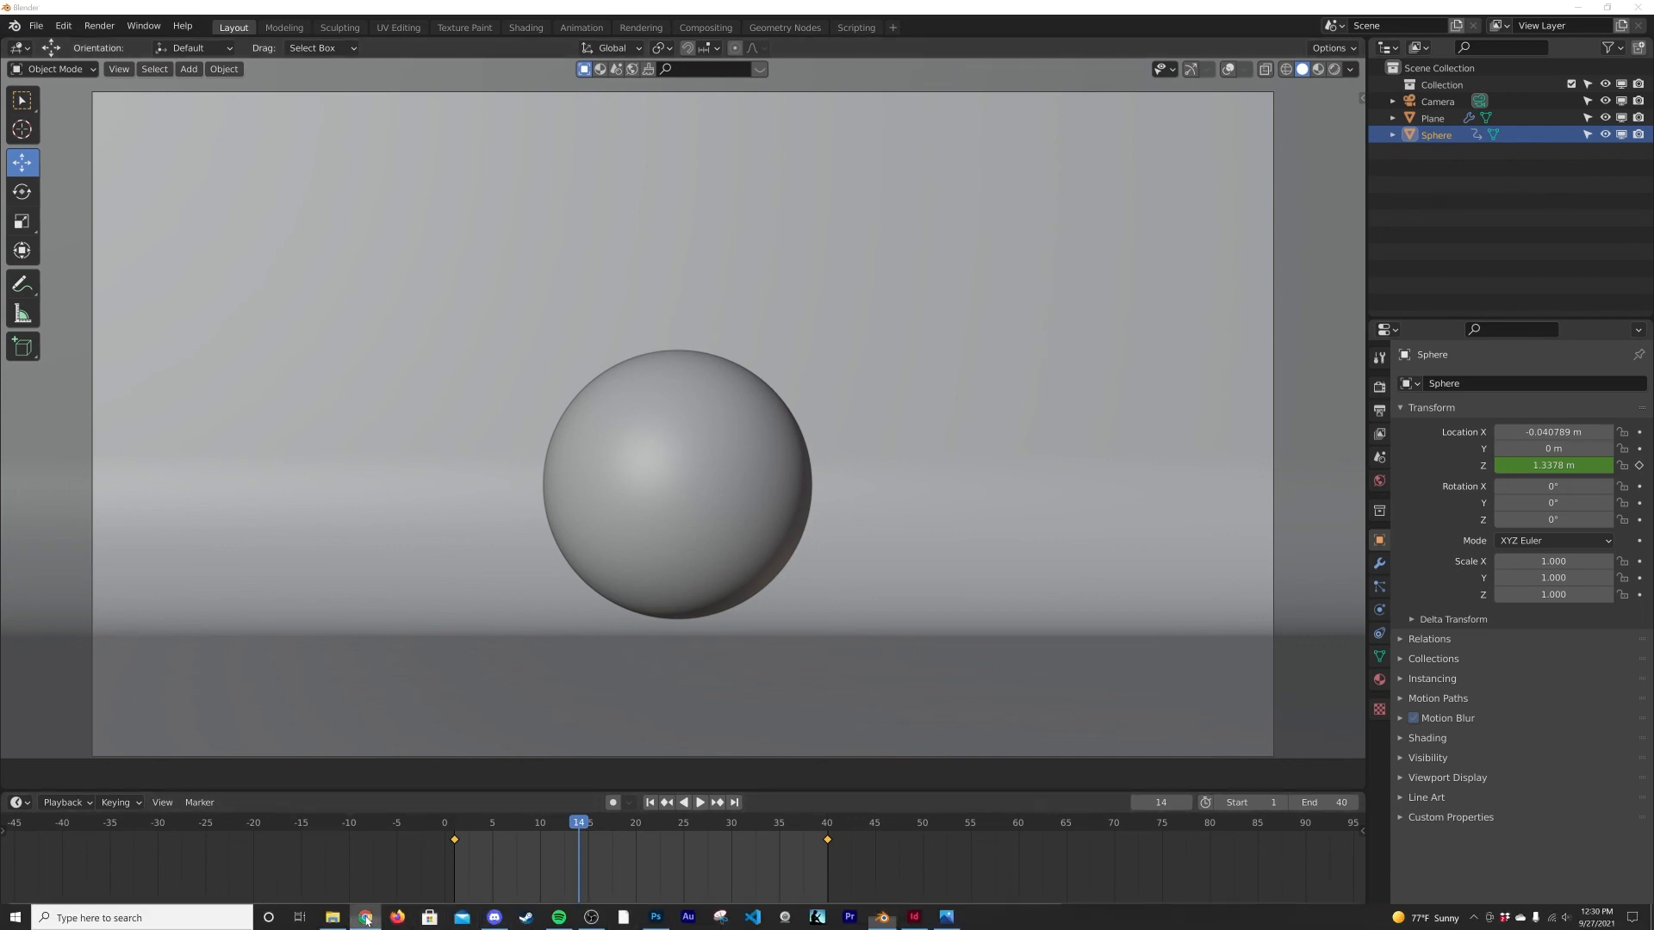
Switch to Chrome to view the Instagram post with the glowing text, return to Blender and replay the sphere's vertical bounce
left_click(364, 918)
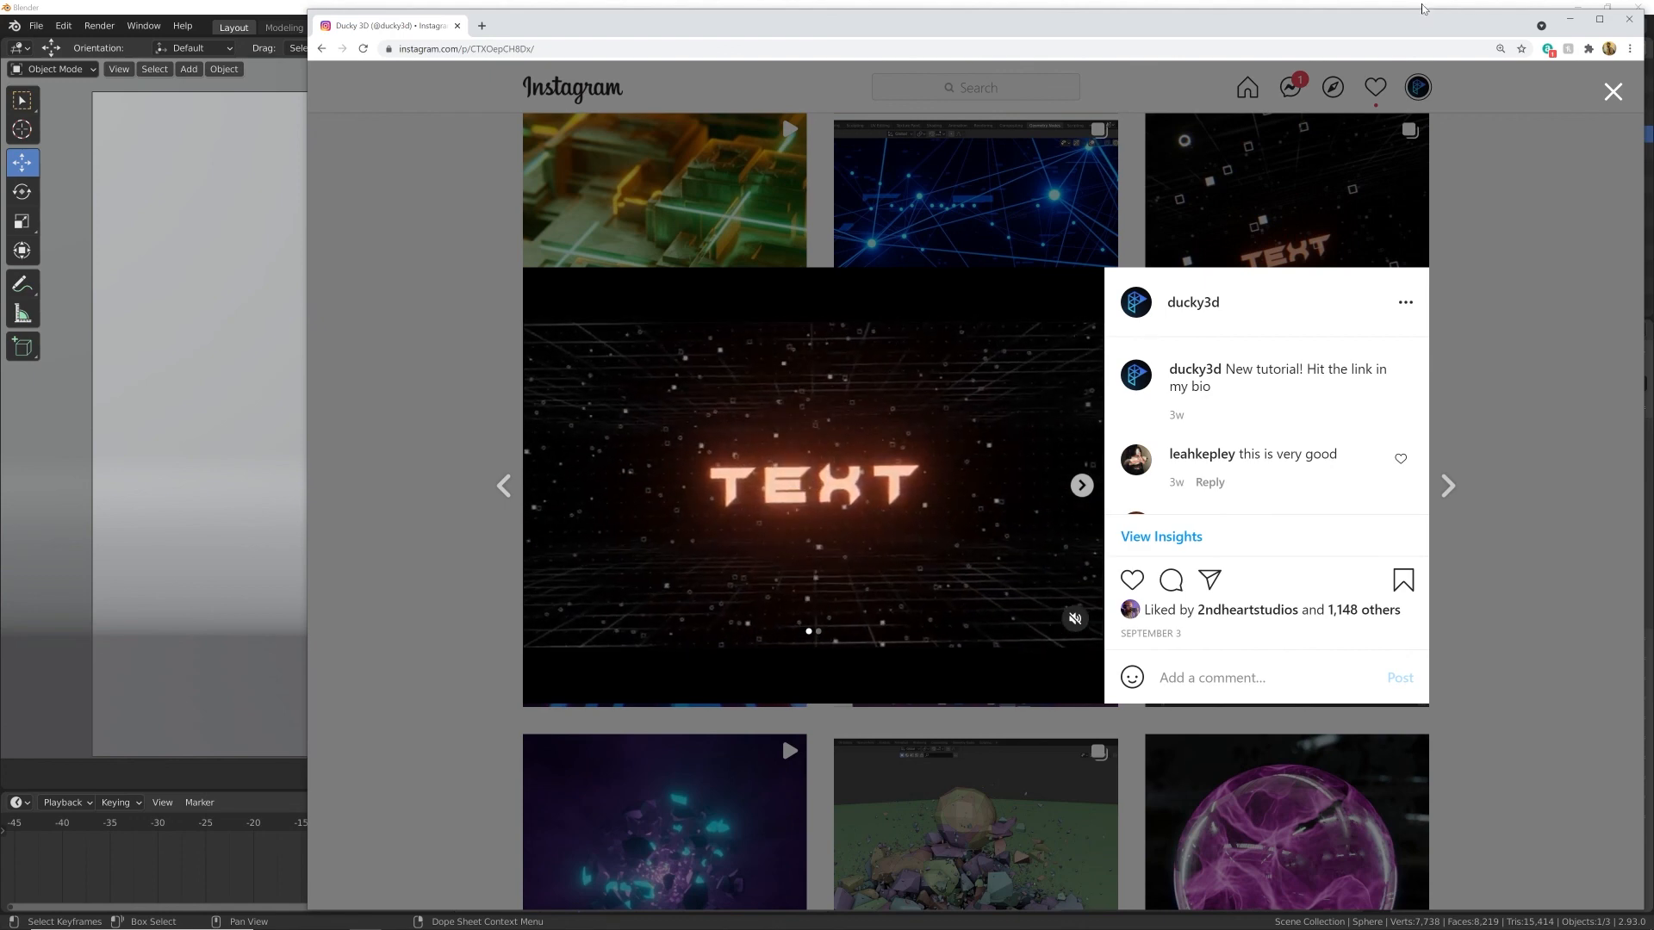
left_click(1569, 24)
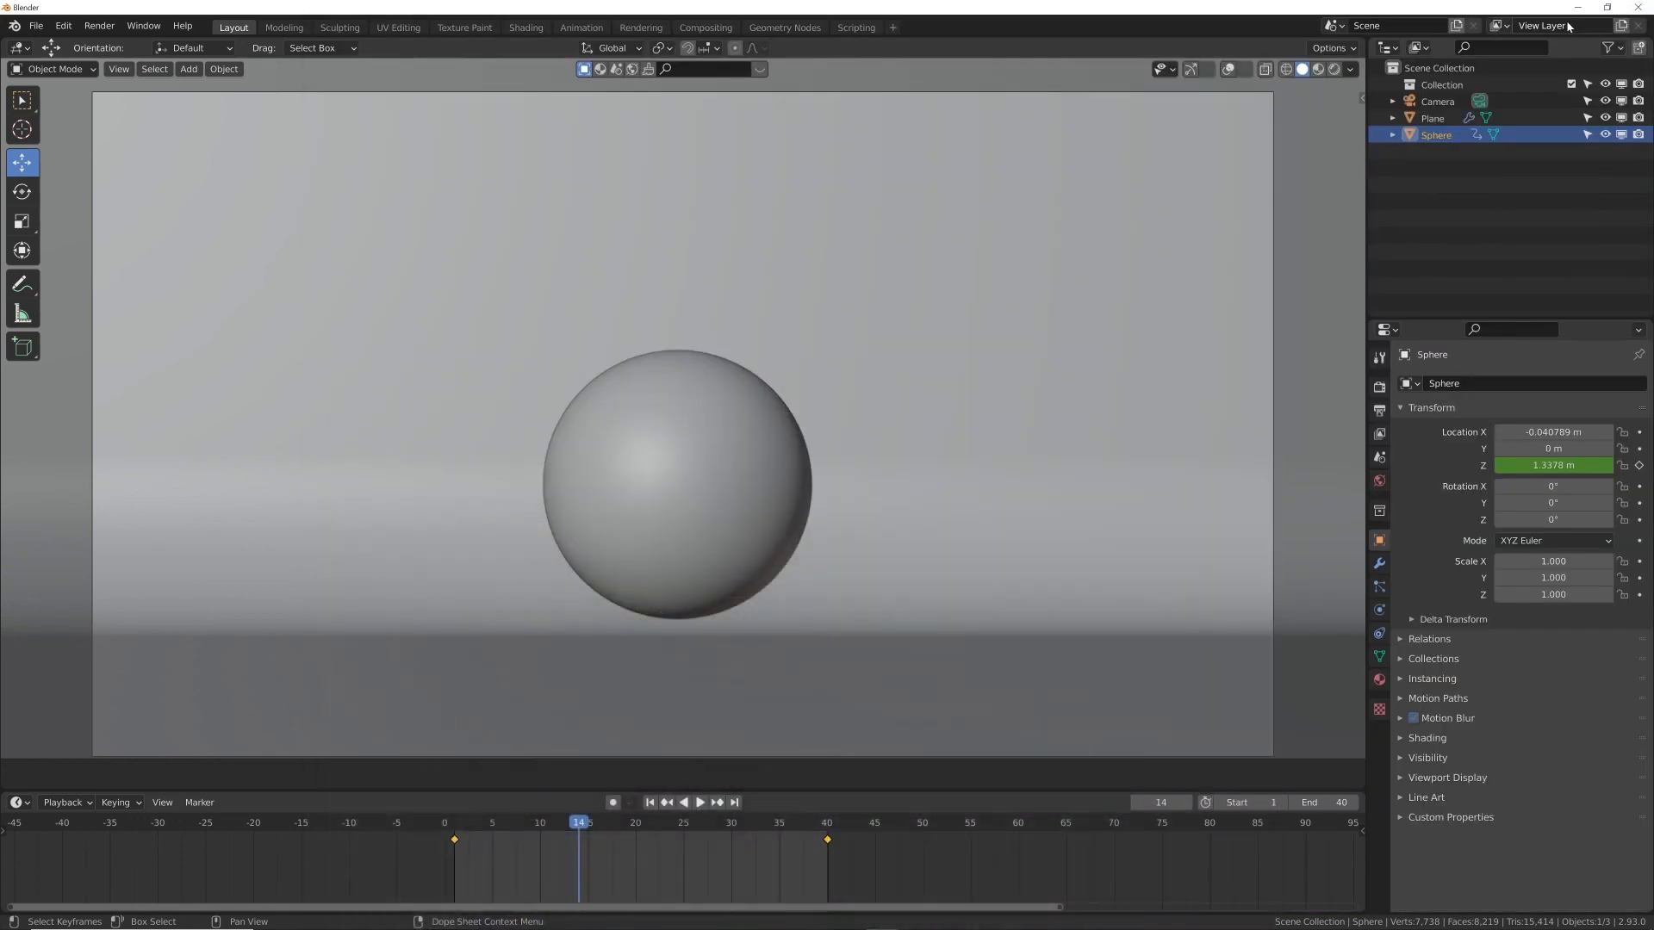
key("space")
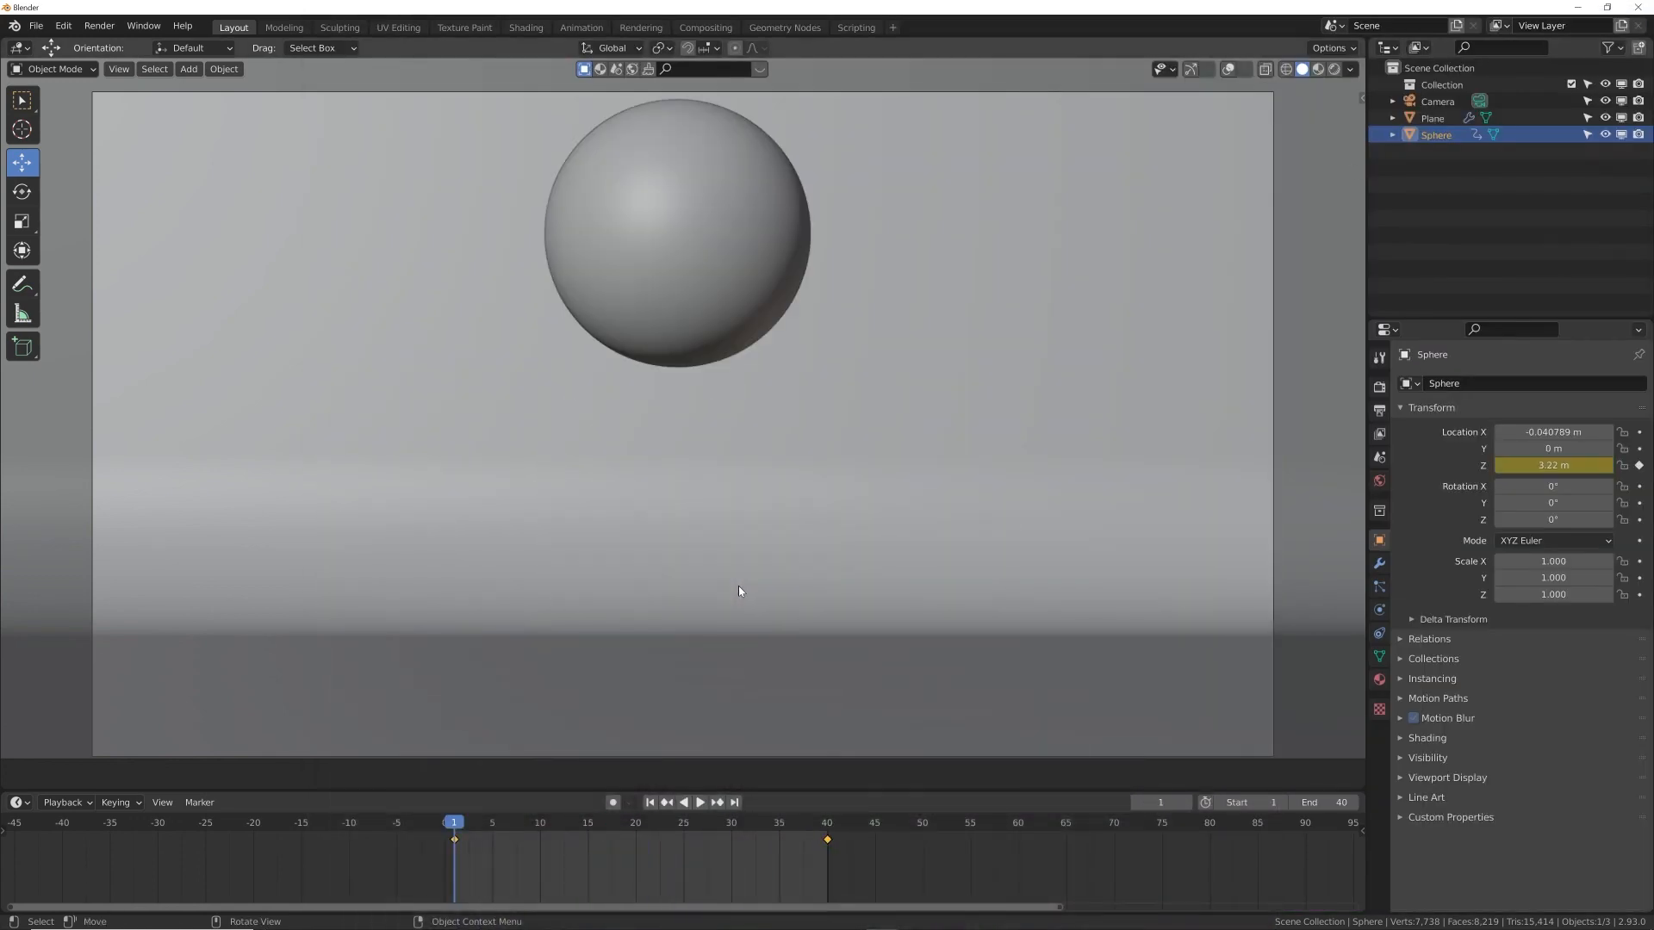
key("space")
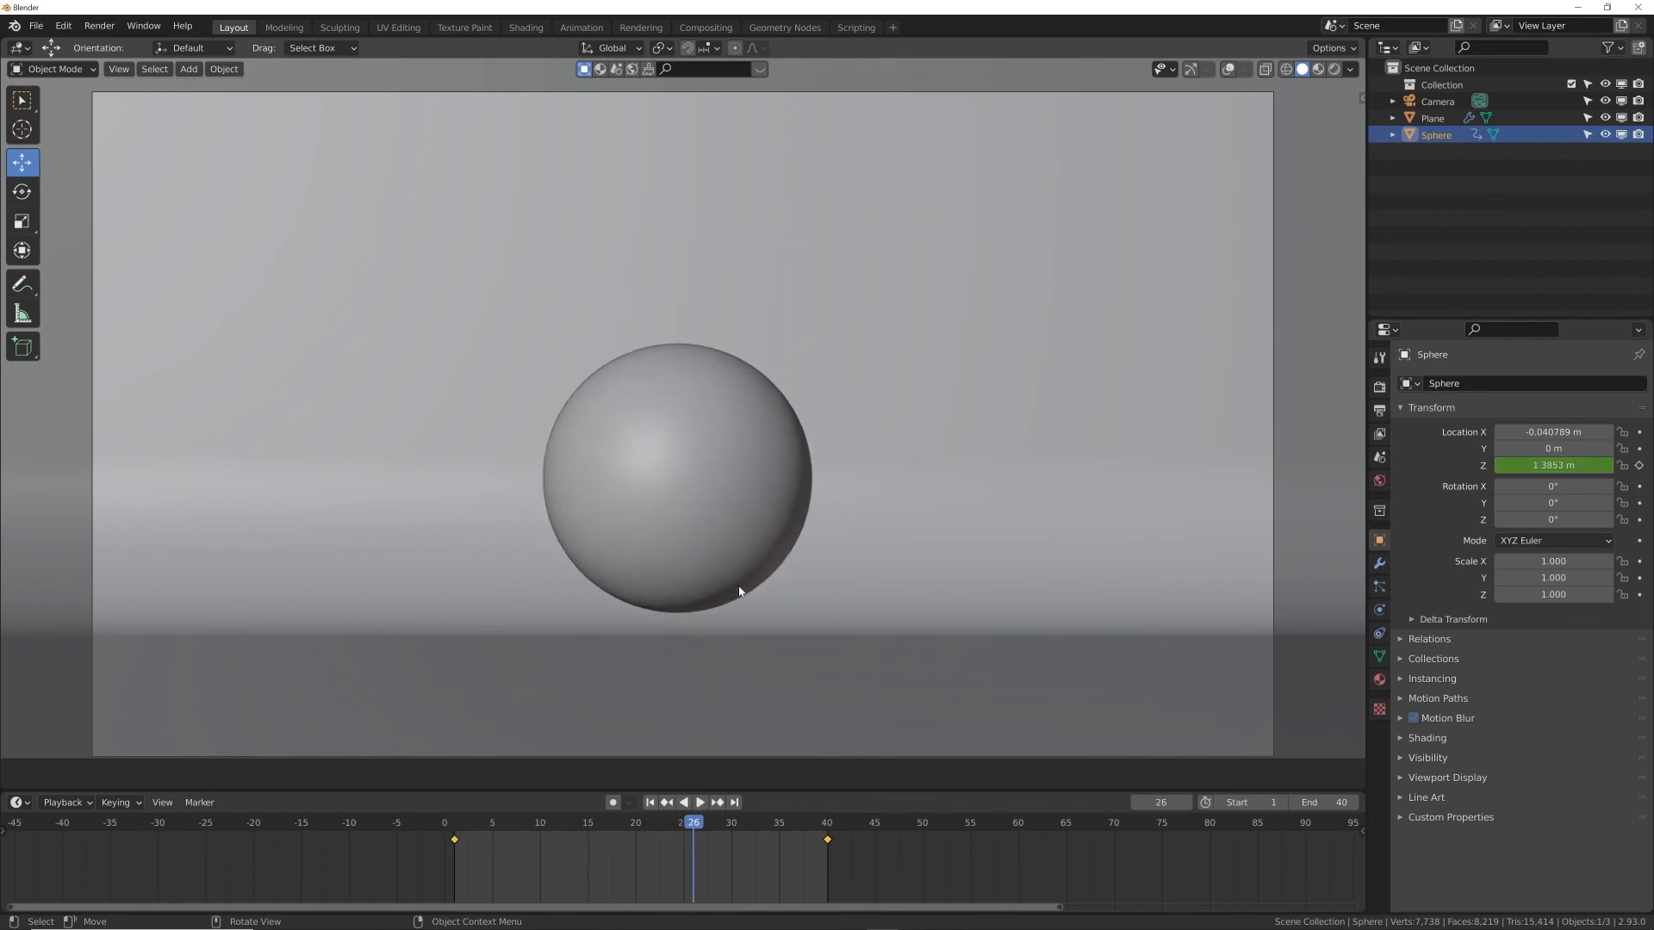